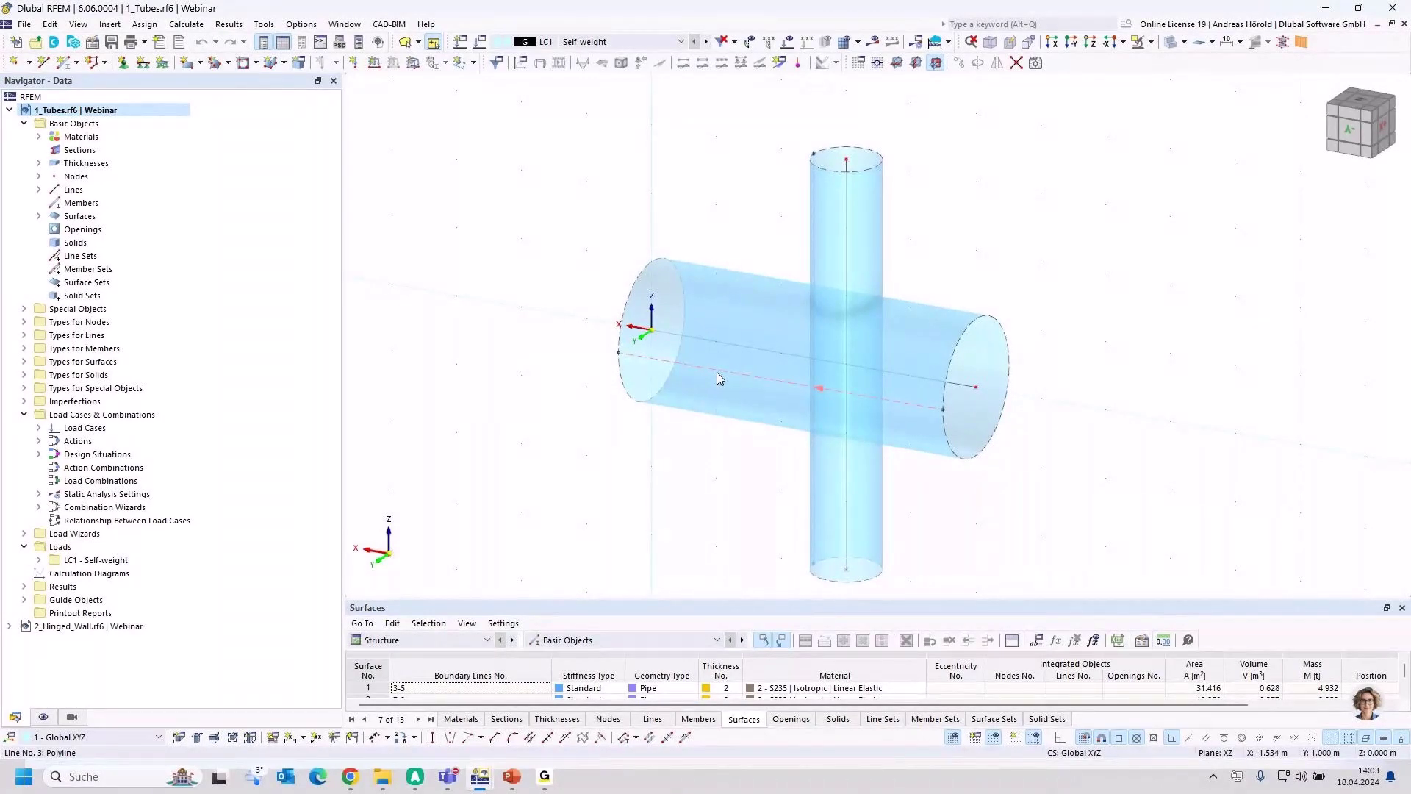
Try adding the vertical pipe to a selection of the horizontal pipe and removing it, leaving nothing selected and additive selection mode off.
left_click(742, 304)
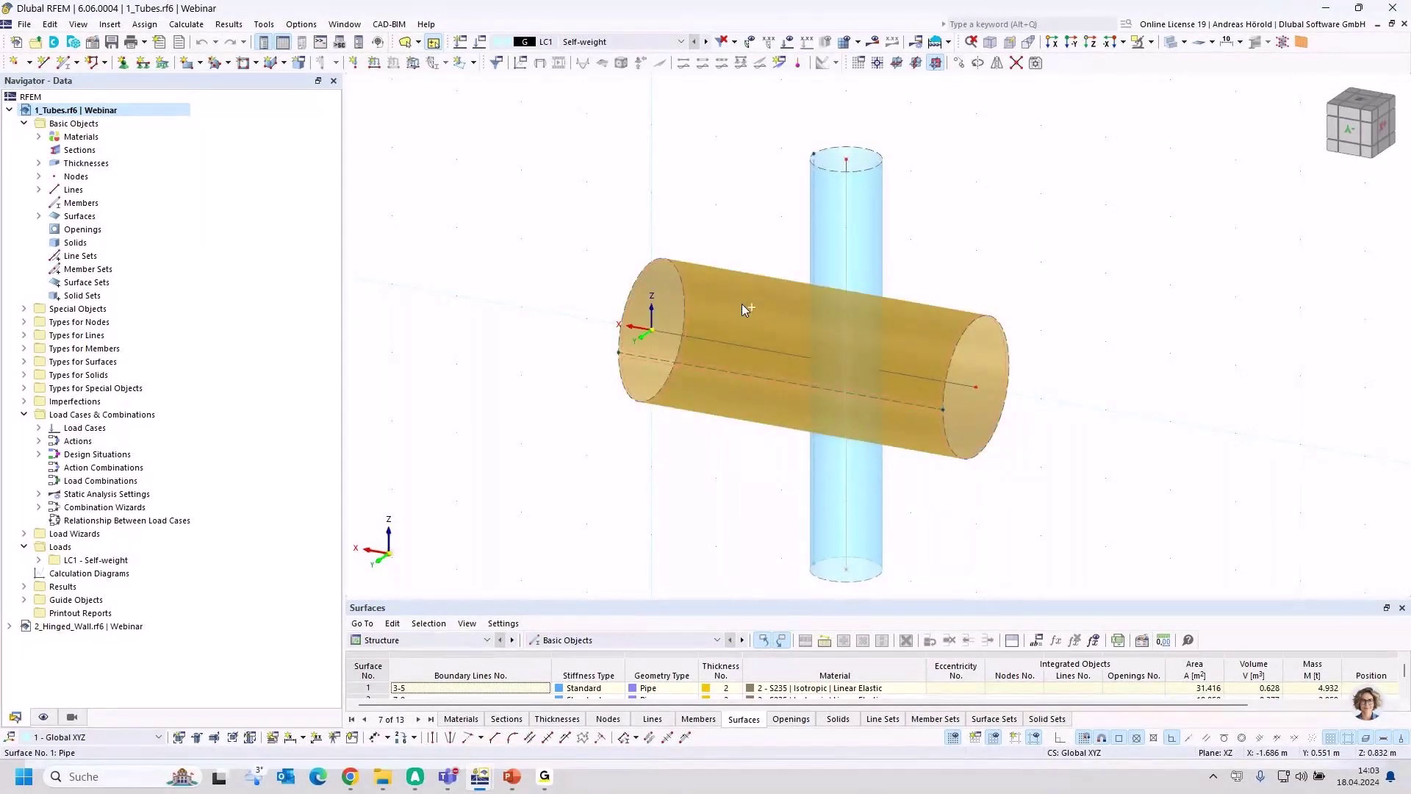
left_click(830, 246, "ctrl")
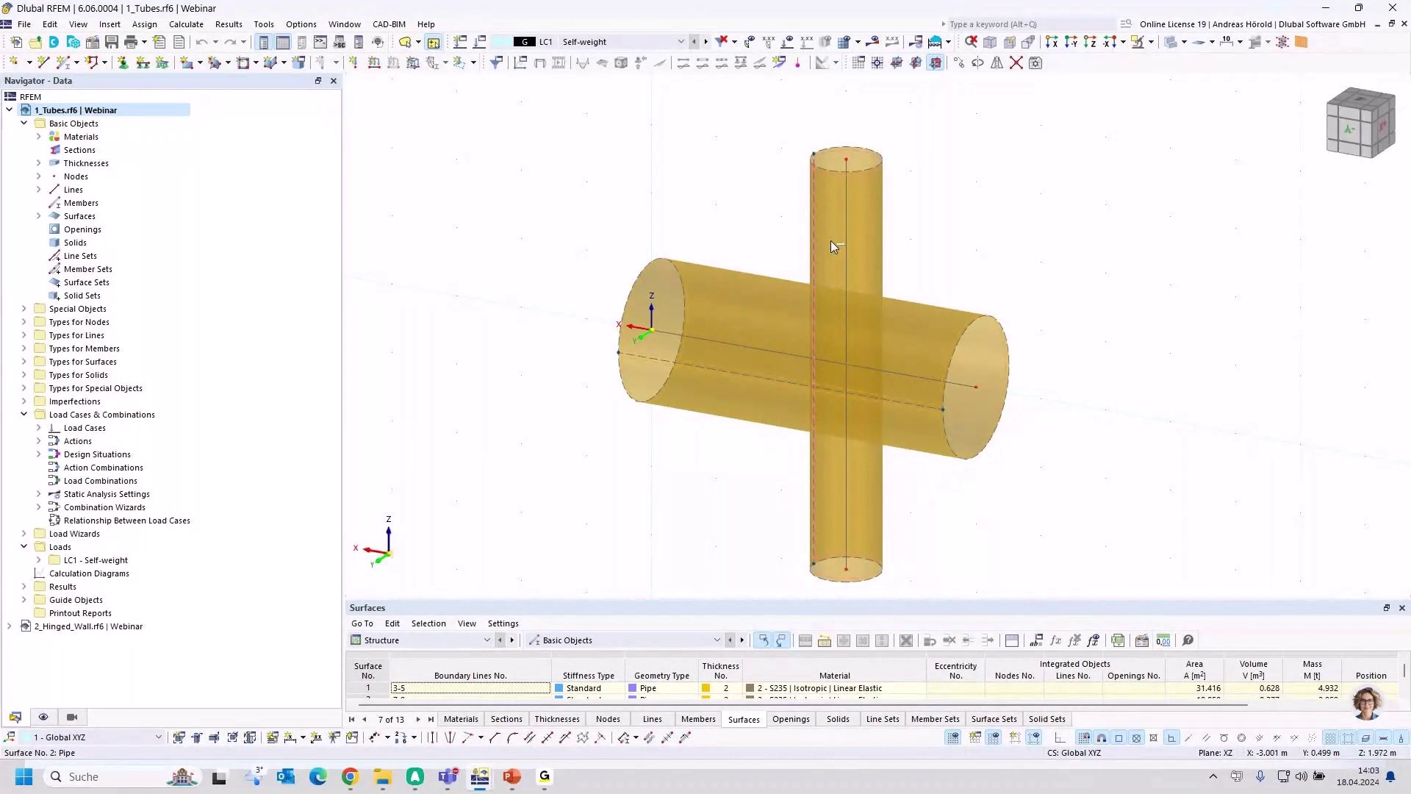
left_click(831, 238, "ctrl")
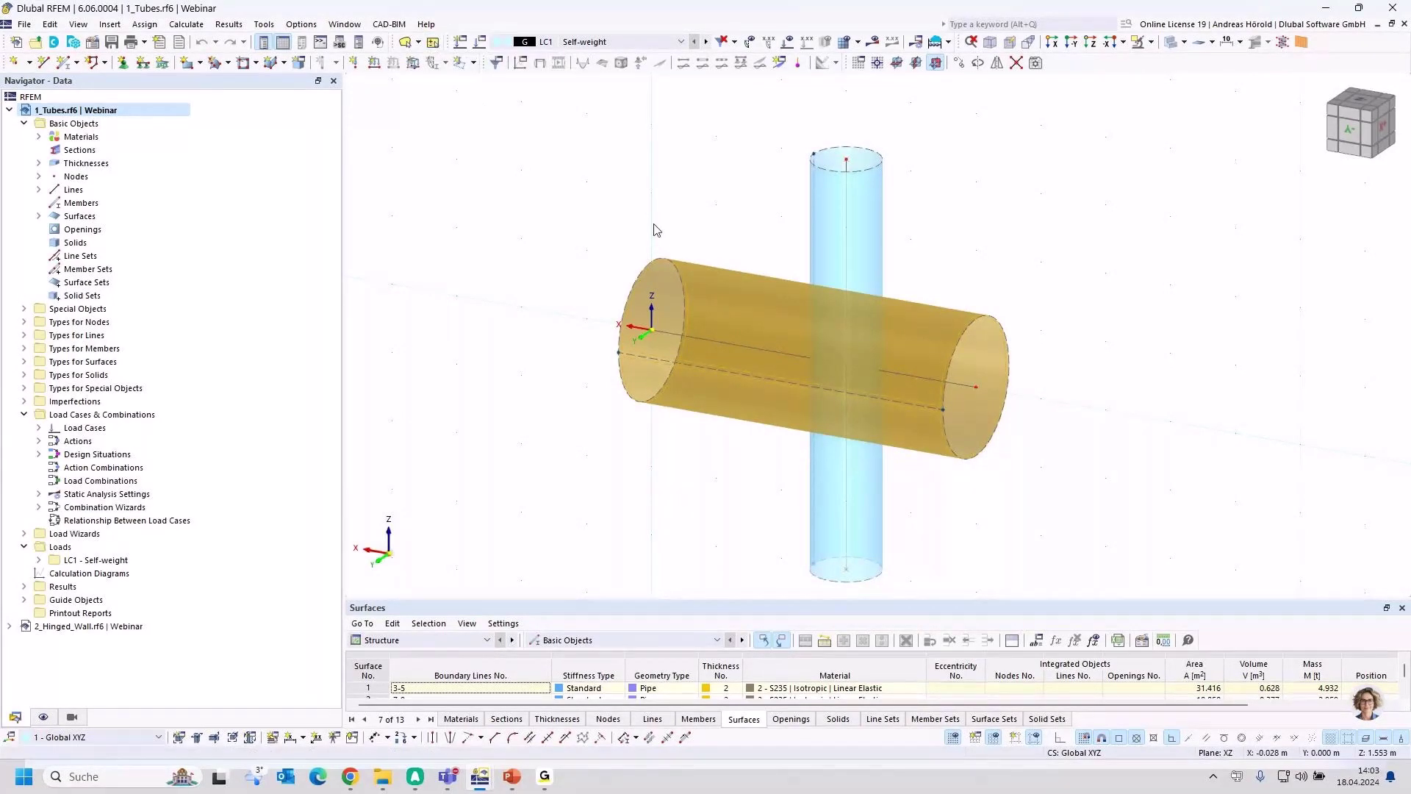
left_click(745, 234)
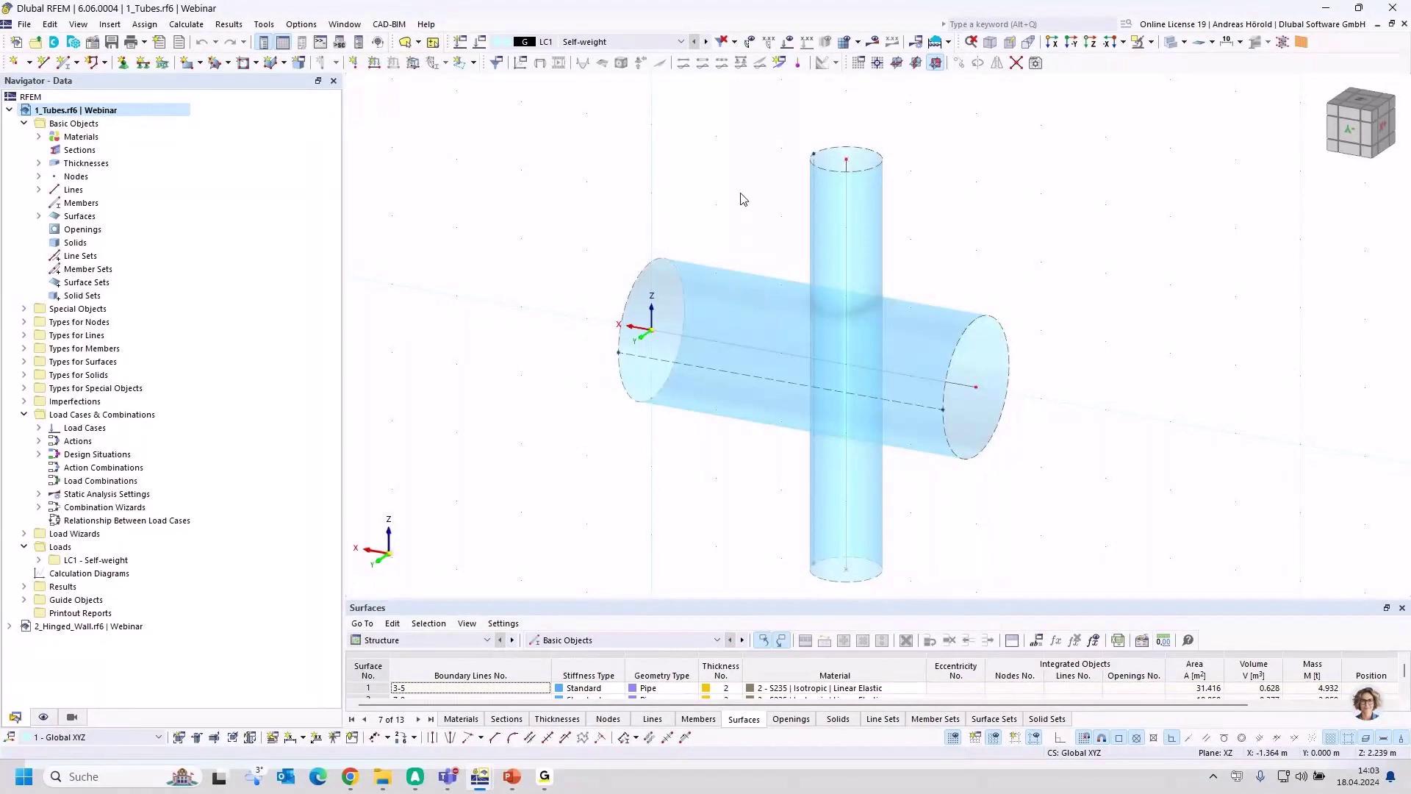
left_click(433, 43)
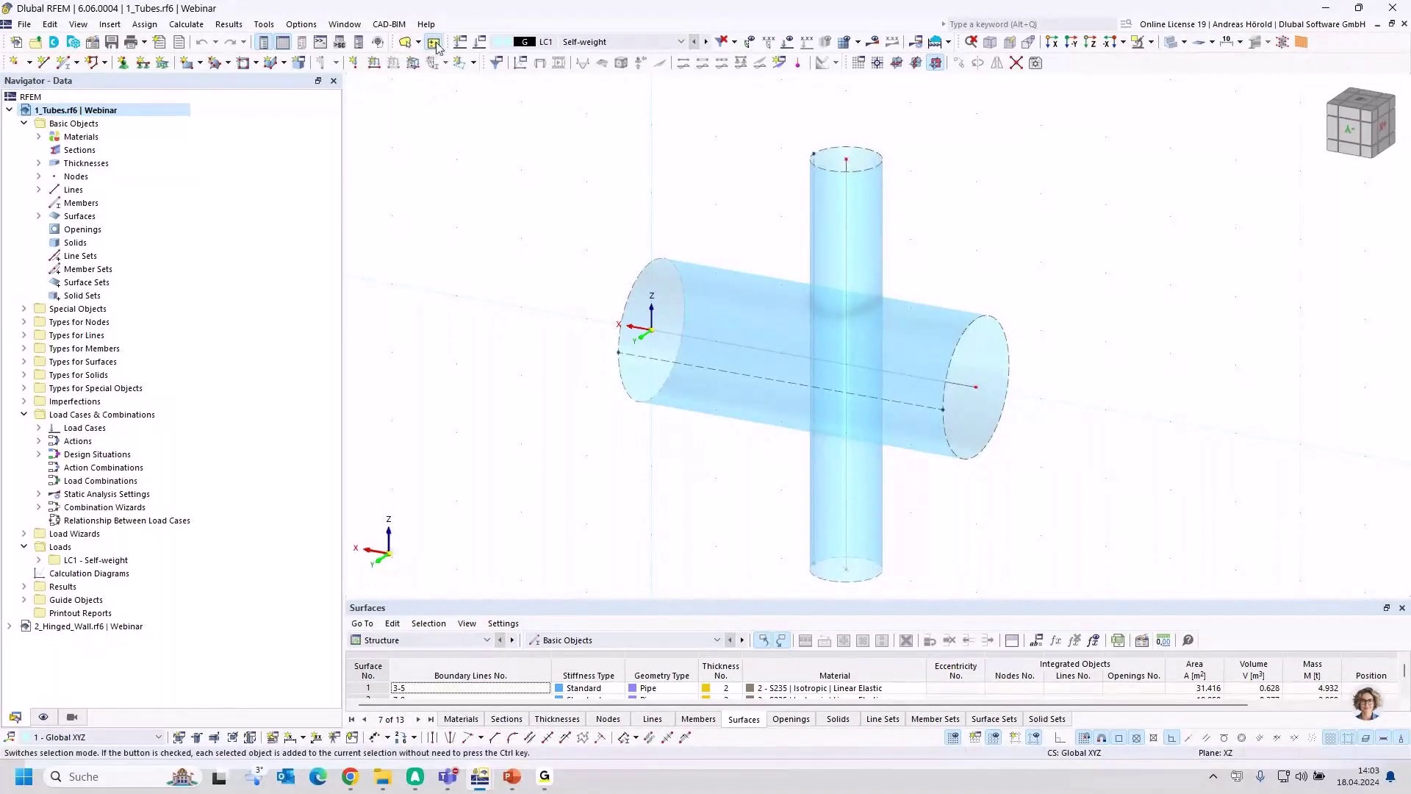
left_click(436, 44)
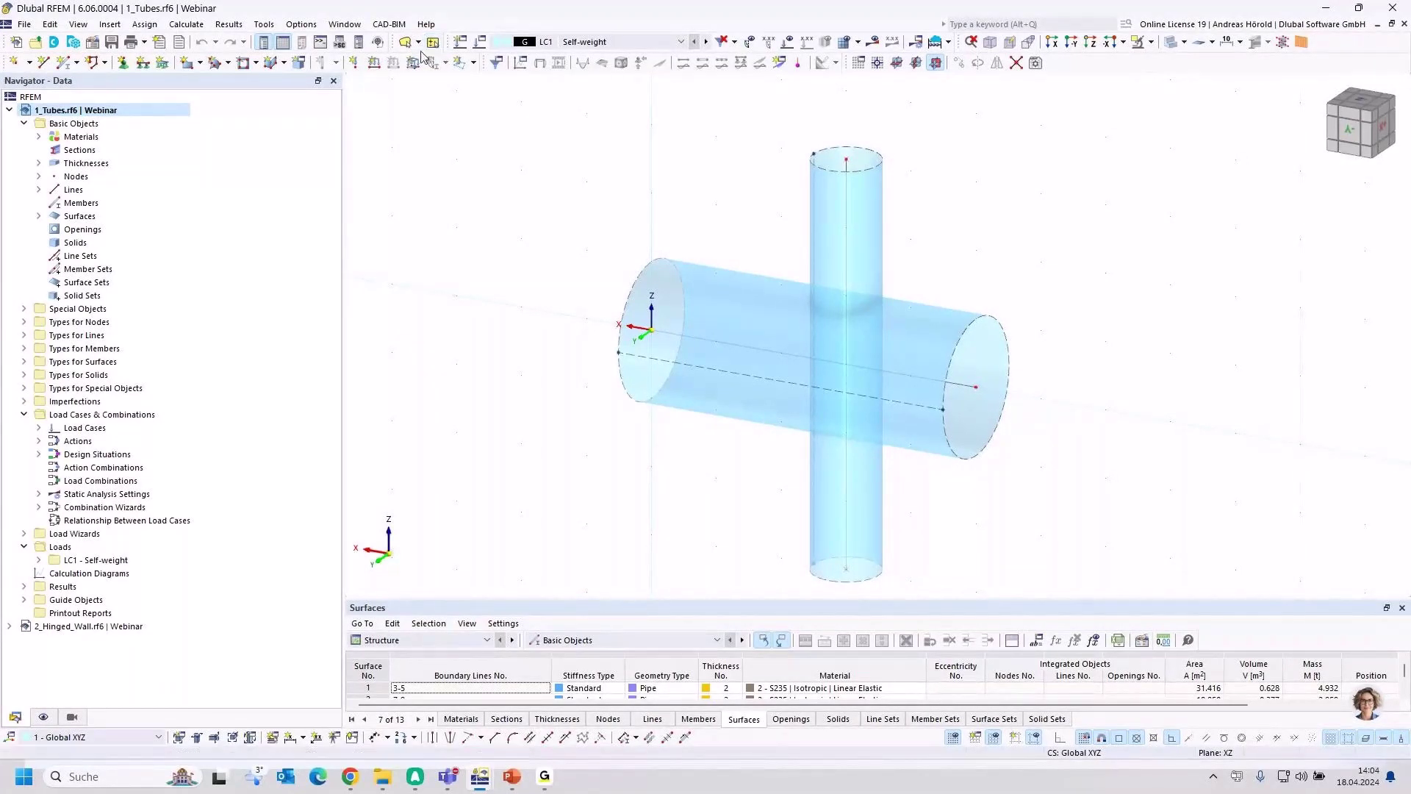
Set the selection shape to Circular Ring and show the model in the Z view as a wireframe.
left_click(420, 43)
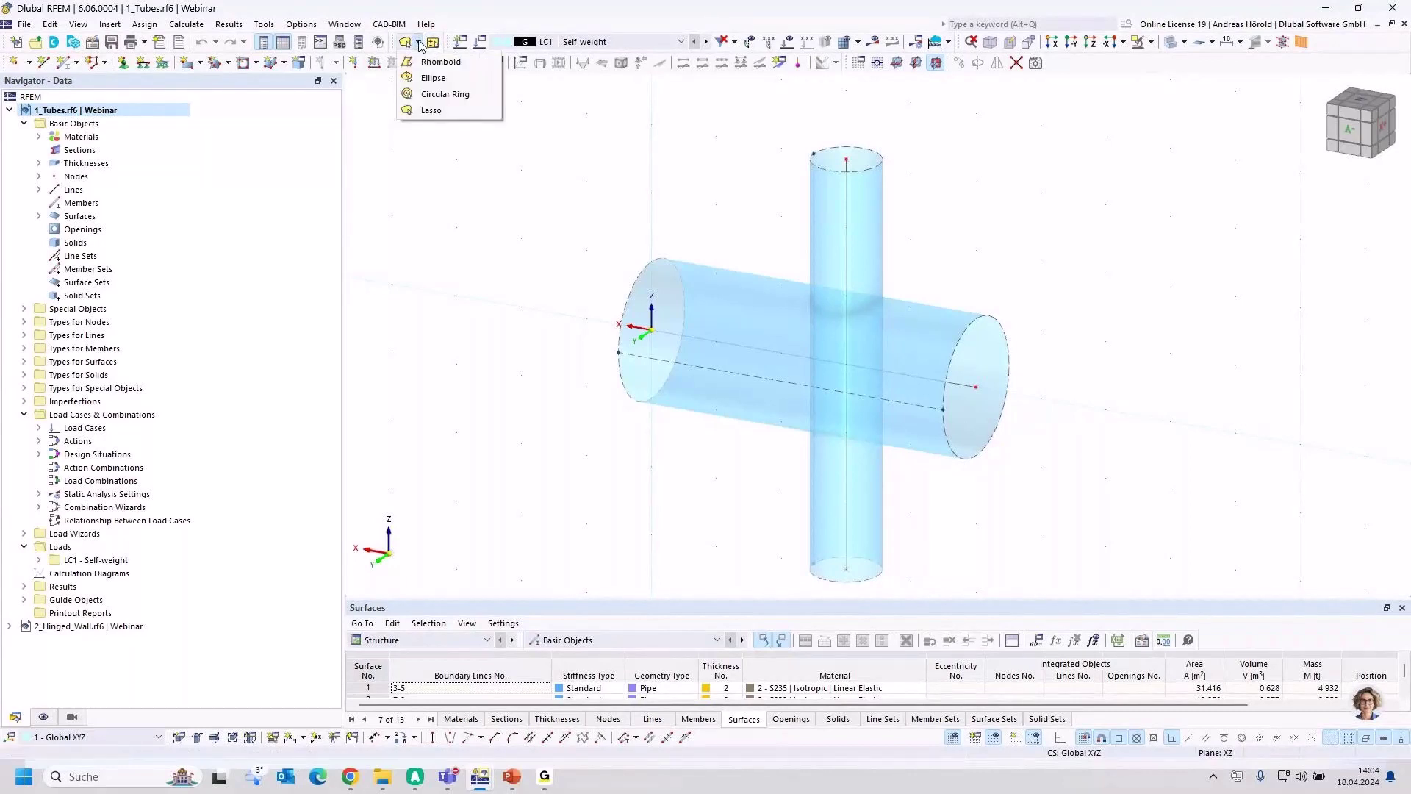
left_click(438, 96)
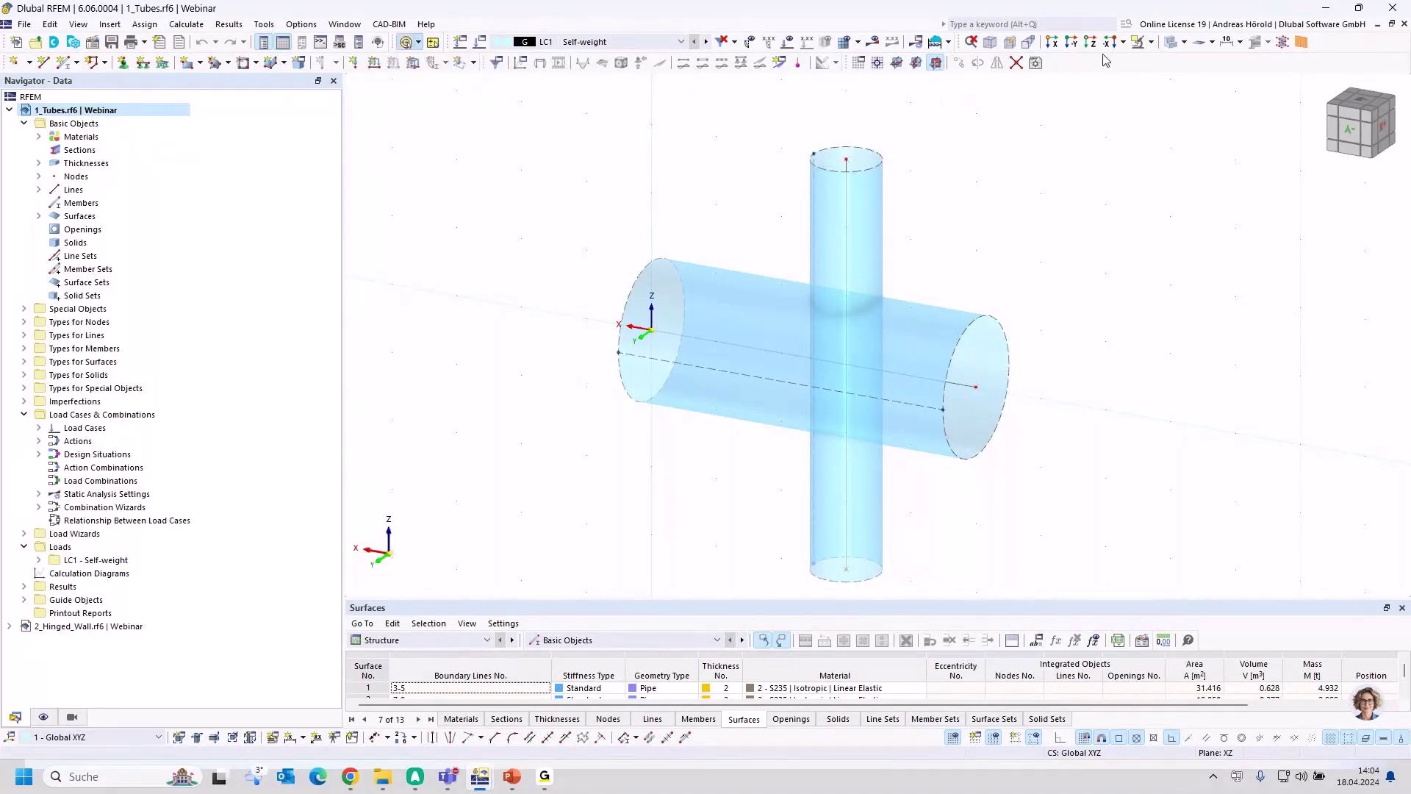
left_click(936, 63)
left_click(1091, 44)
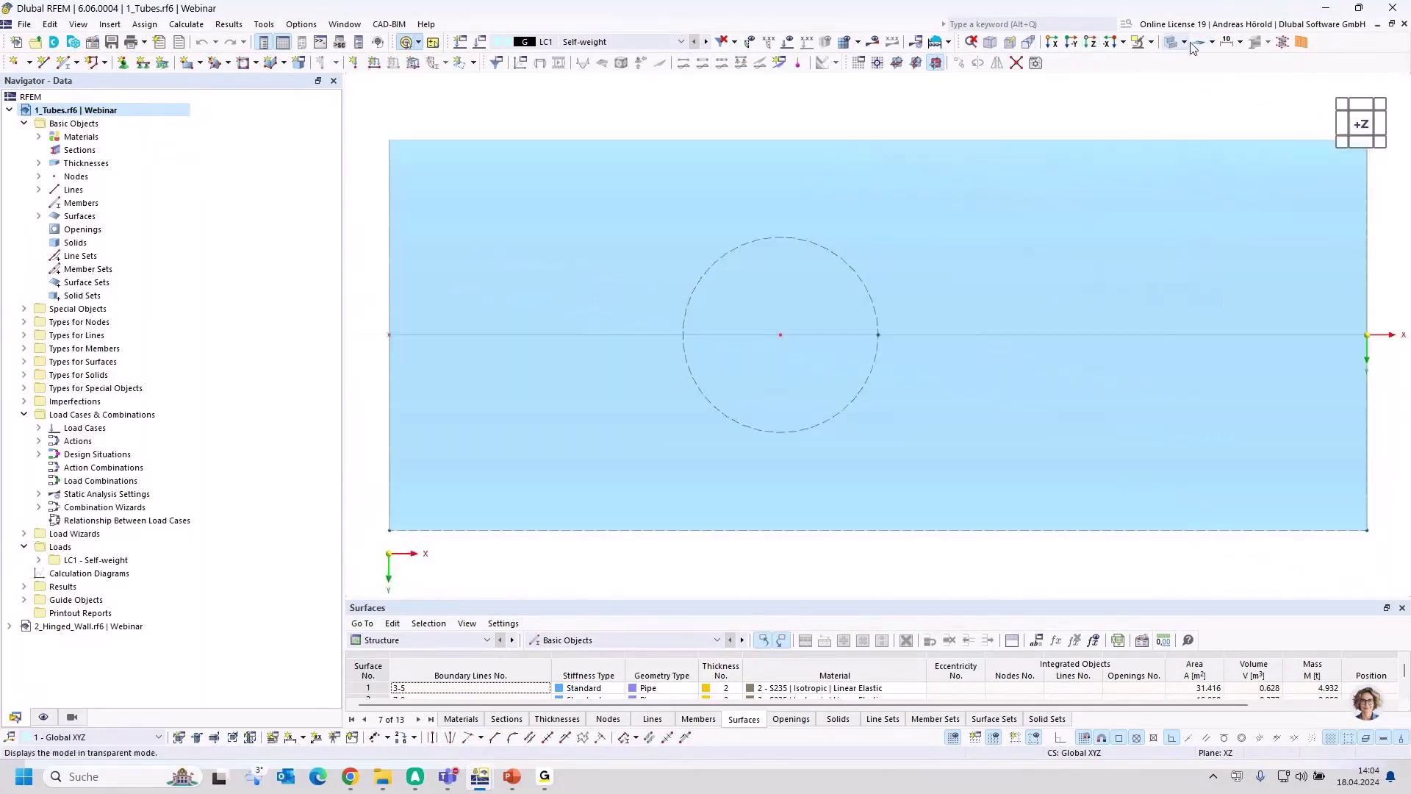
left_click(1184, 43)
left_click(1173, 59)
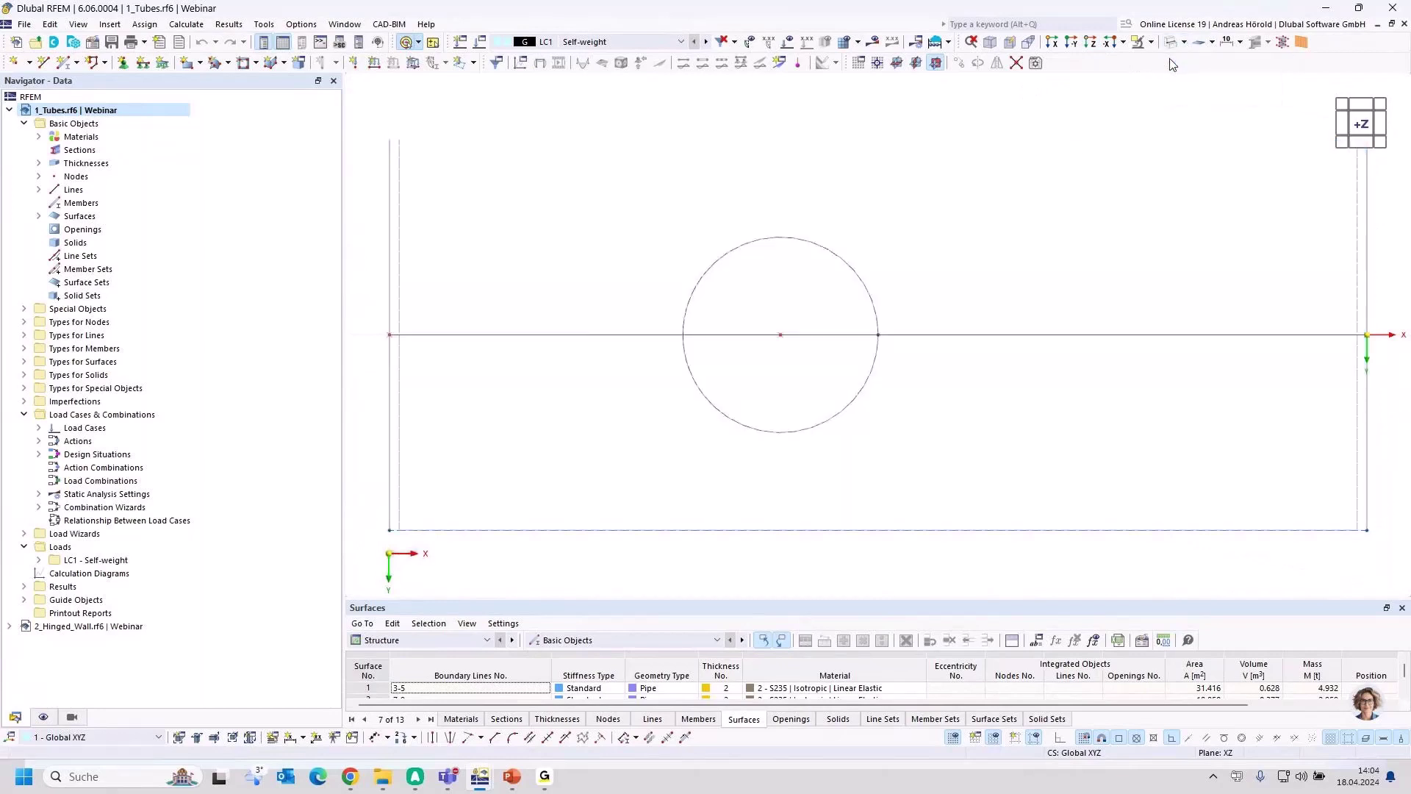
Select the vertical pipe's lines with a circular ring drawn around its circular outline.
left_click(777, 317)
left_click(797, 354)
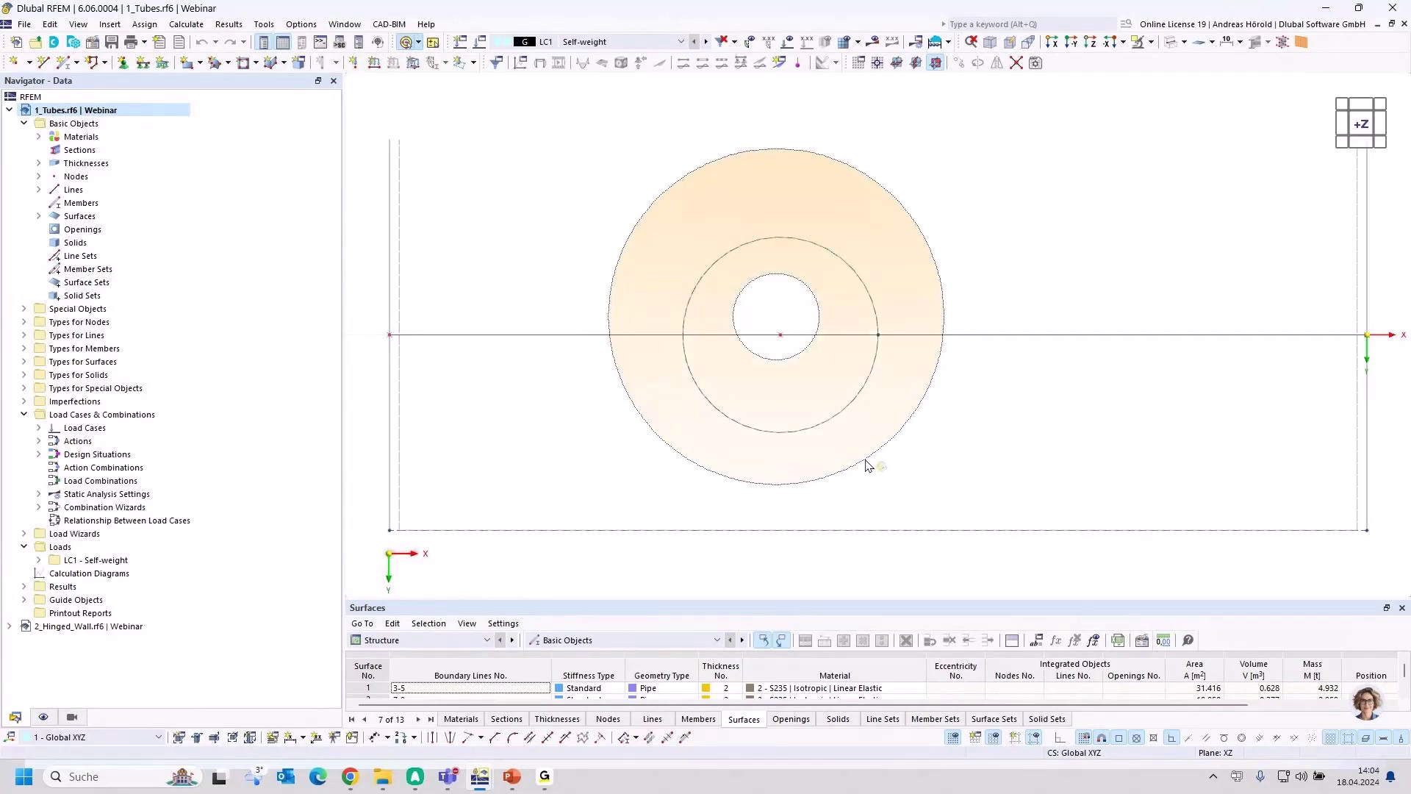
left_click(867, 465)
middle_click_drag(892, 460, 908, 401, "ctrl")
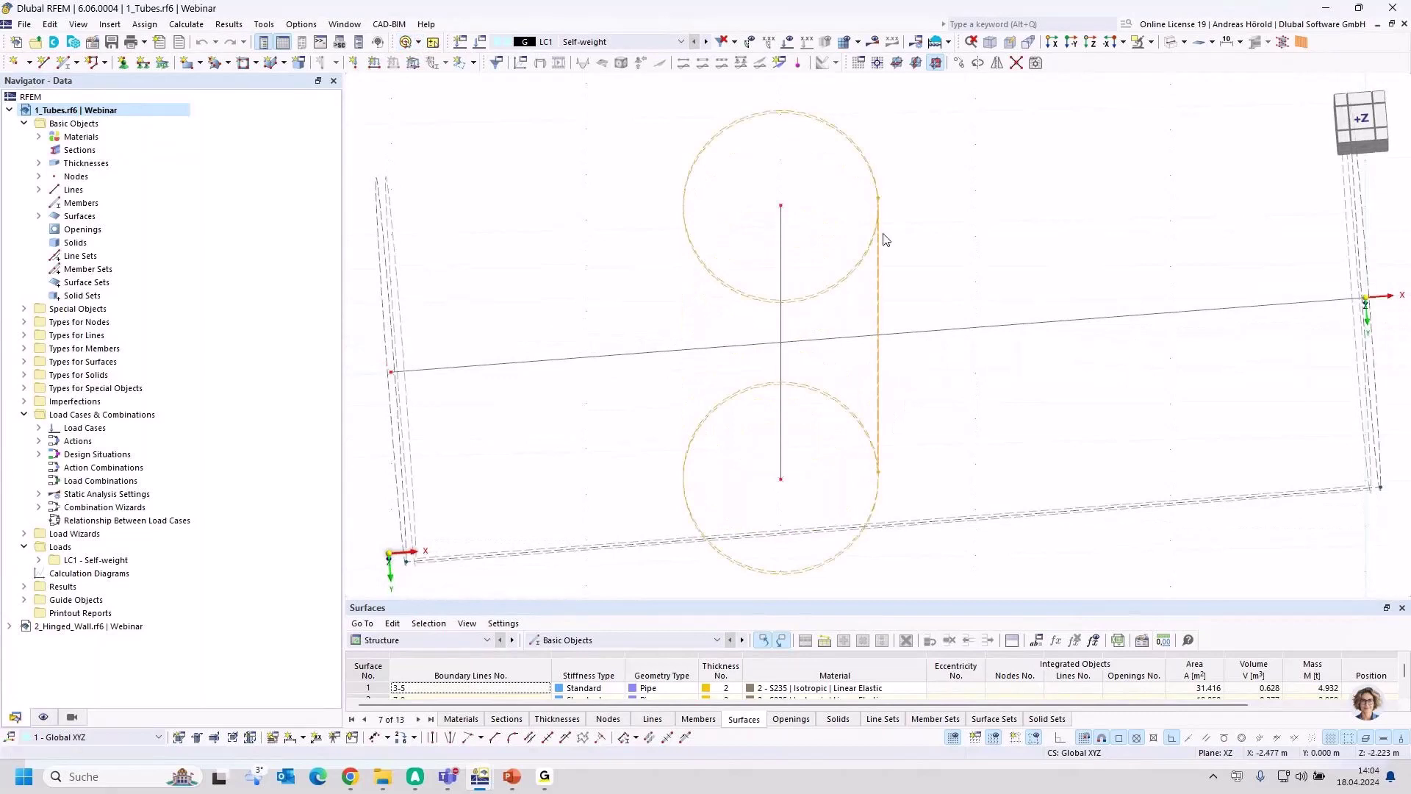
scroll(782, 265, "down", 2)
scroll(782, 265, "down", 1)
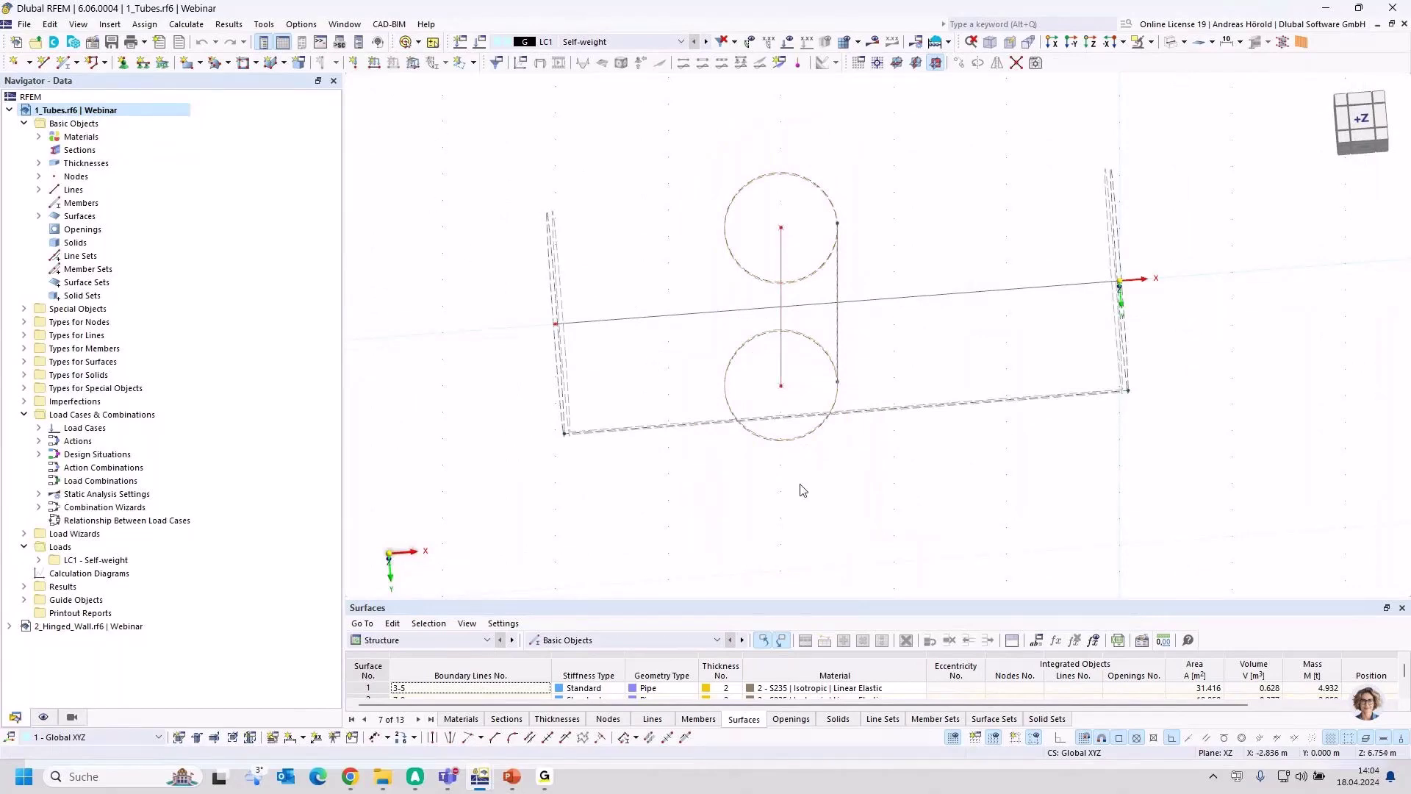
Clear the selection and try a freehand Lasso selection around the vertical pipe's circle in the top view.
middle_click_drag(923, 495, 923, 532, "ctrl")
right_click(923, 532)
left_click(406, 145)
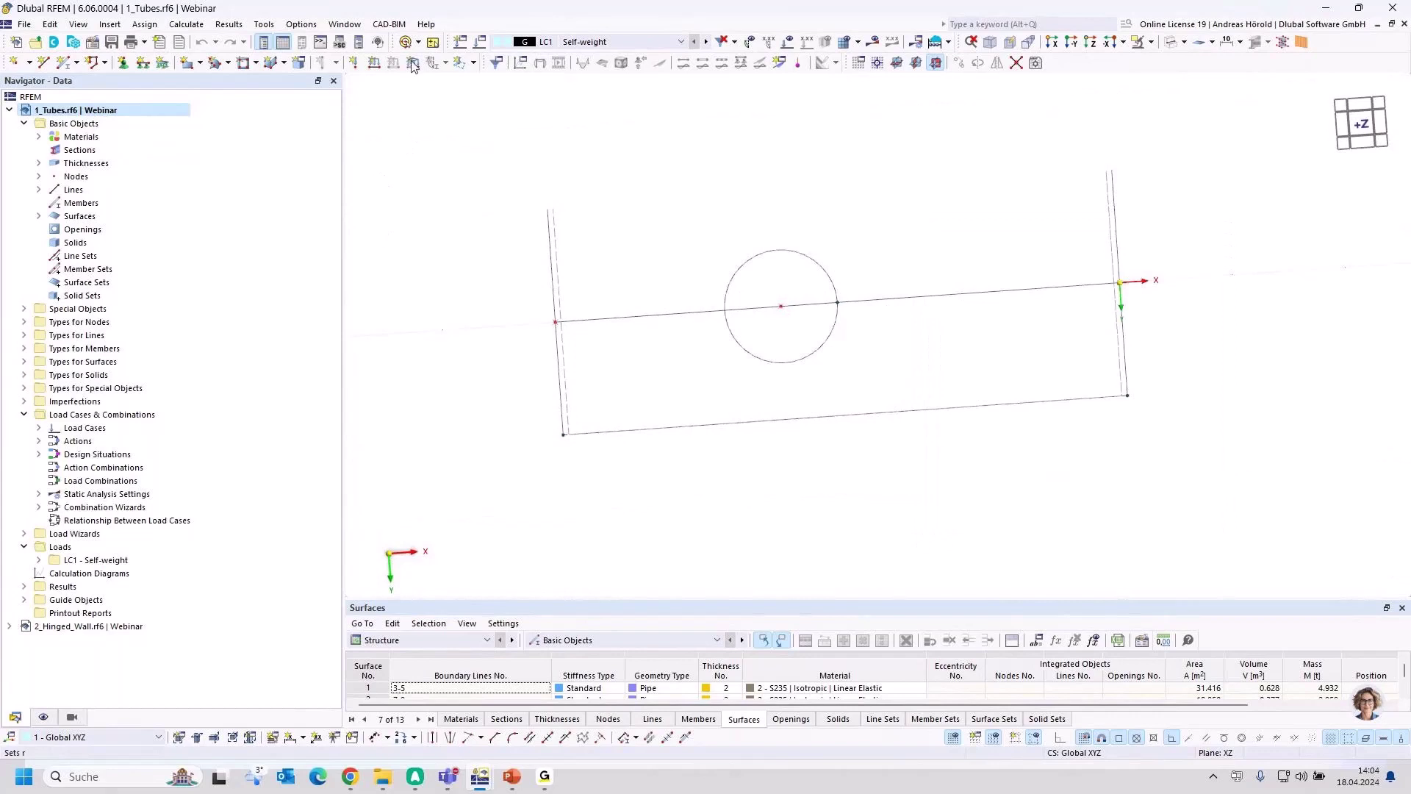
left_click(417, 42)
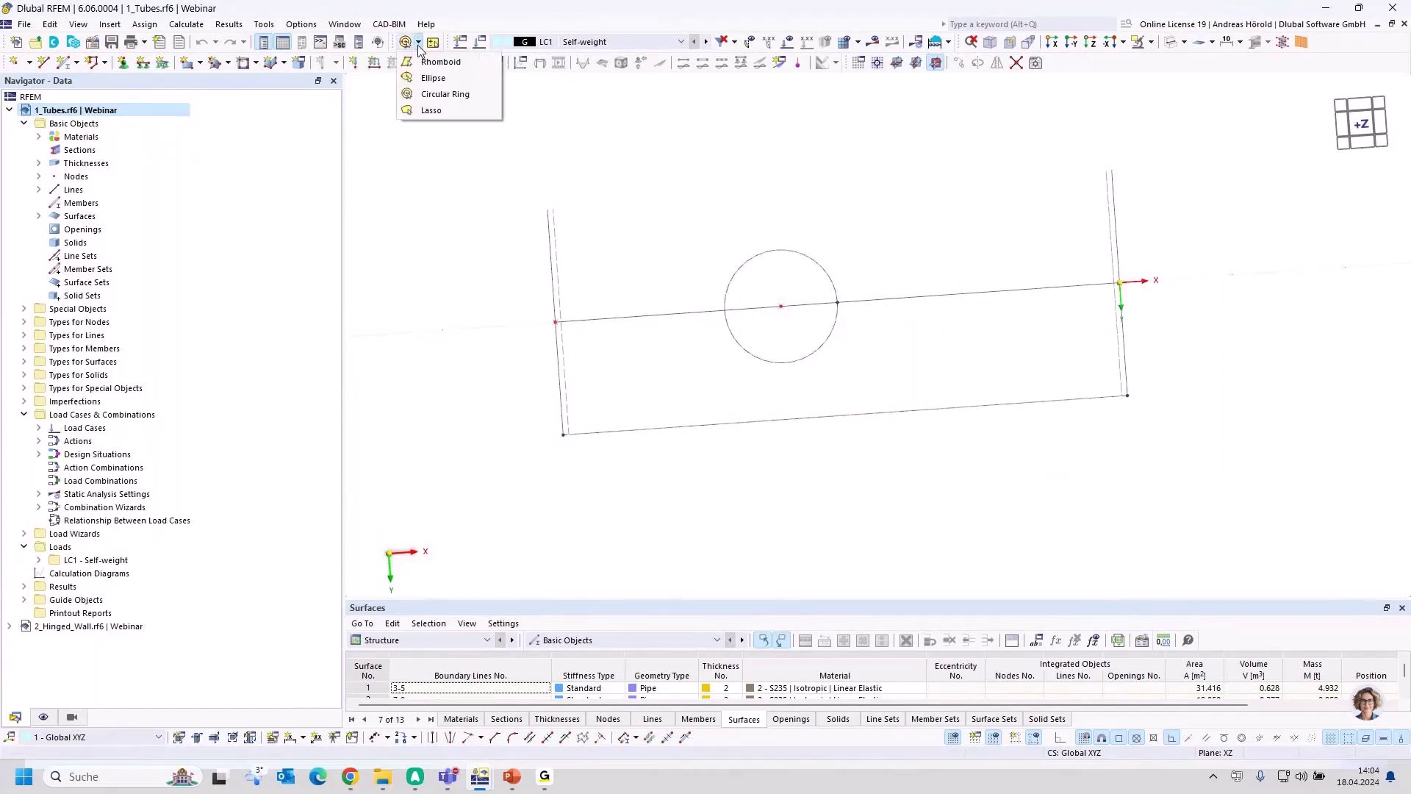
left_click(438, 109)
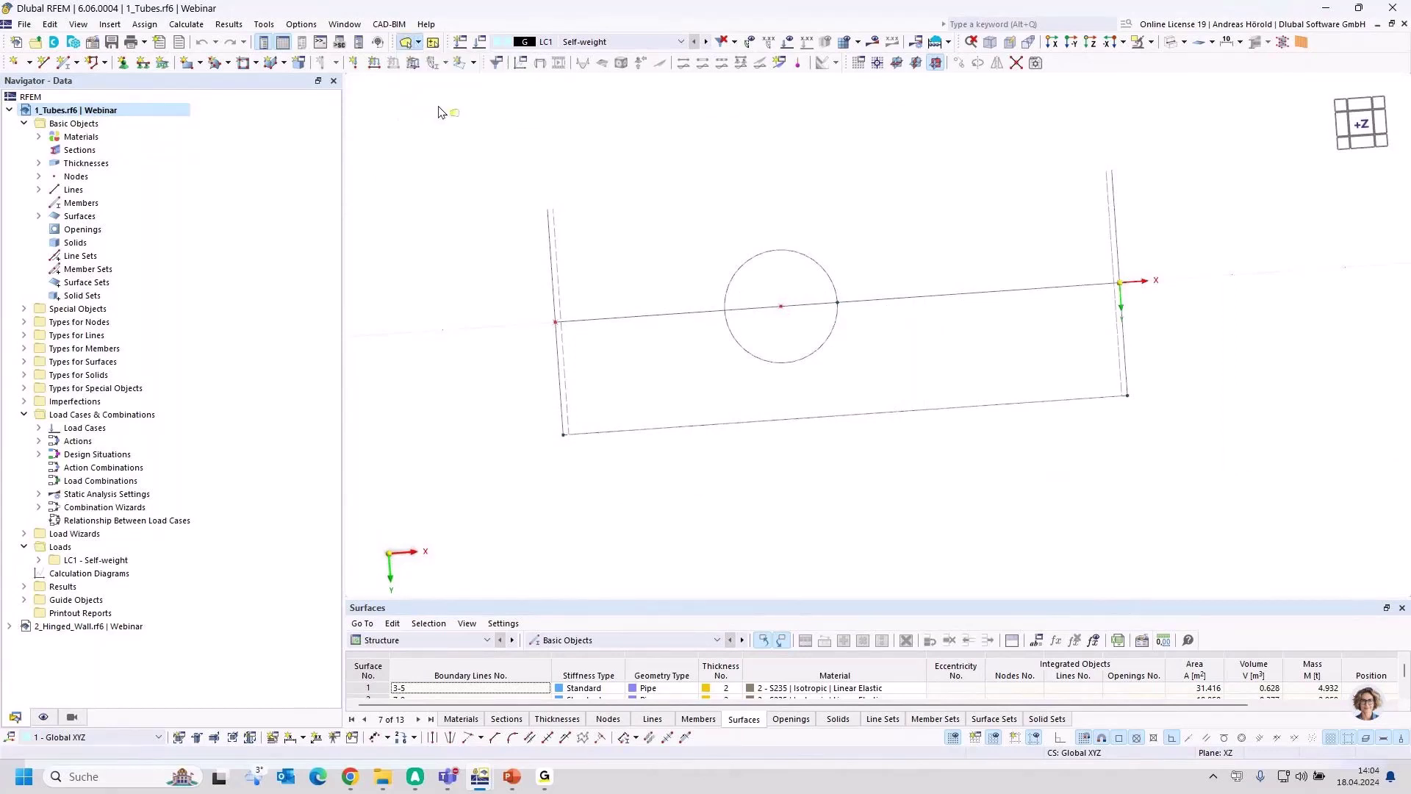
mouse_move(719, 234)
left_mouse_down()
mouse_move(876, 270)
mouse_move(873, 358)
mouse_move(749, 377)
mouse_move(710, 354)
mouse_move(714, 239)
mouse_move(744, 237)
left_mouse_up()
mouse_move(941, 377)
middle_mouse_down("ctrl")
mouse_move(909, 336)
mouse_move(910, 307)
mouse_move(910, 319)
middle_mouse_up("ctrl")
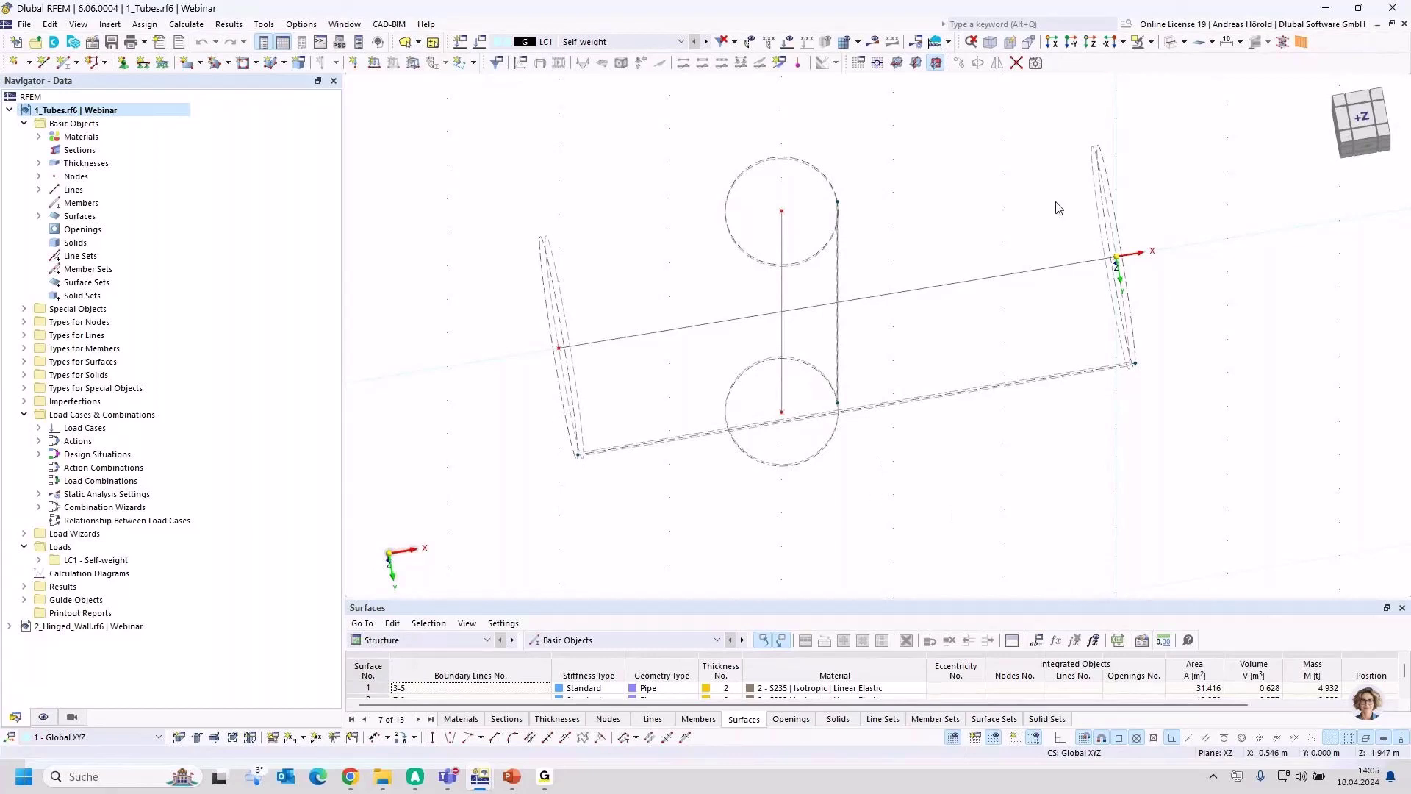
Set the model display to Transparent Model and show both pipes in an oblique 3D view.
left_click(1184, 43)
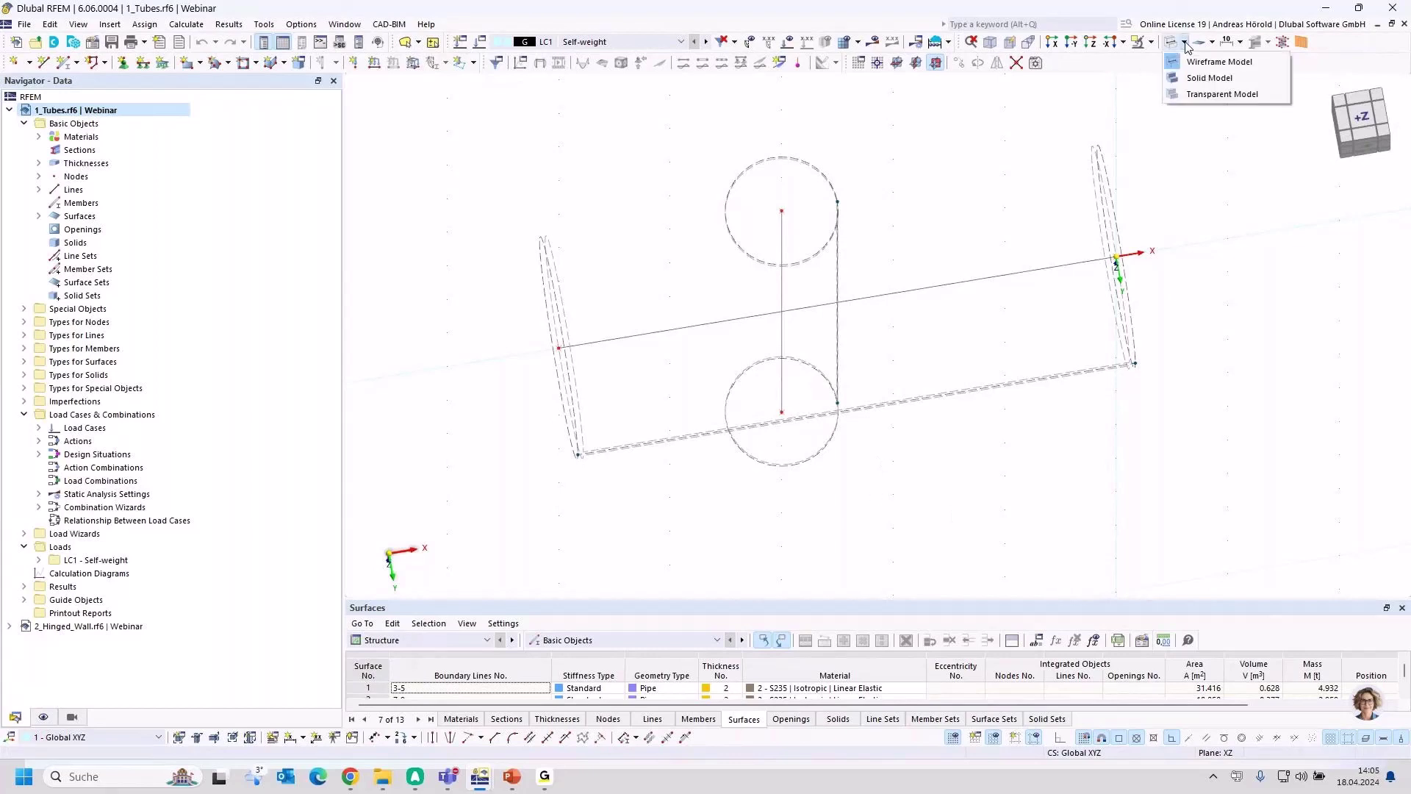
left_click(1177, 94)
middle_click_drag(1071, 495, 1066, 393, "ctrl")
scroll(1062, 399, "down", 2)
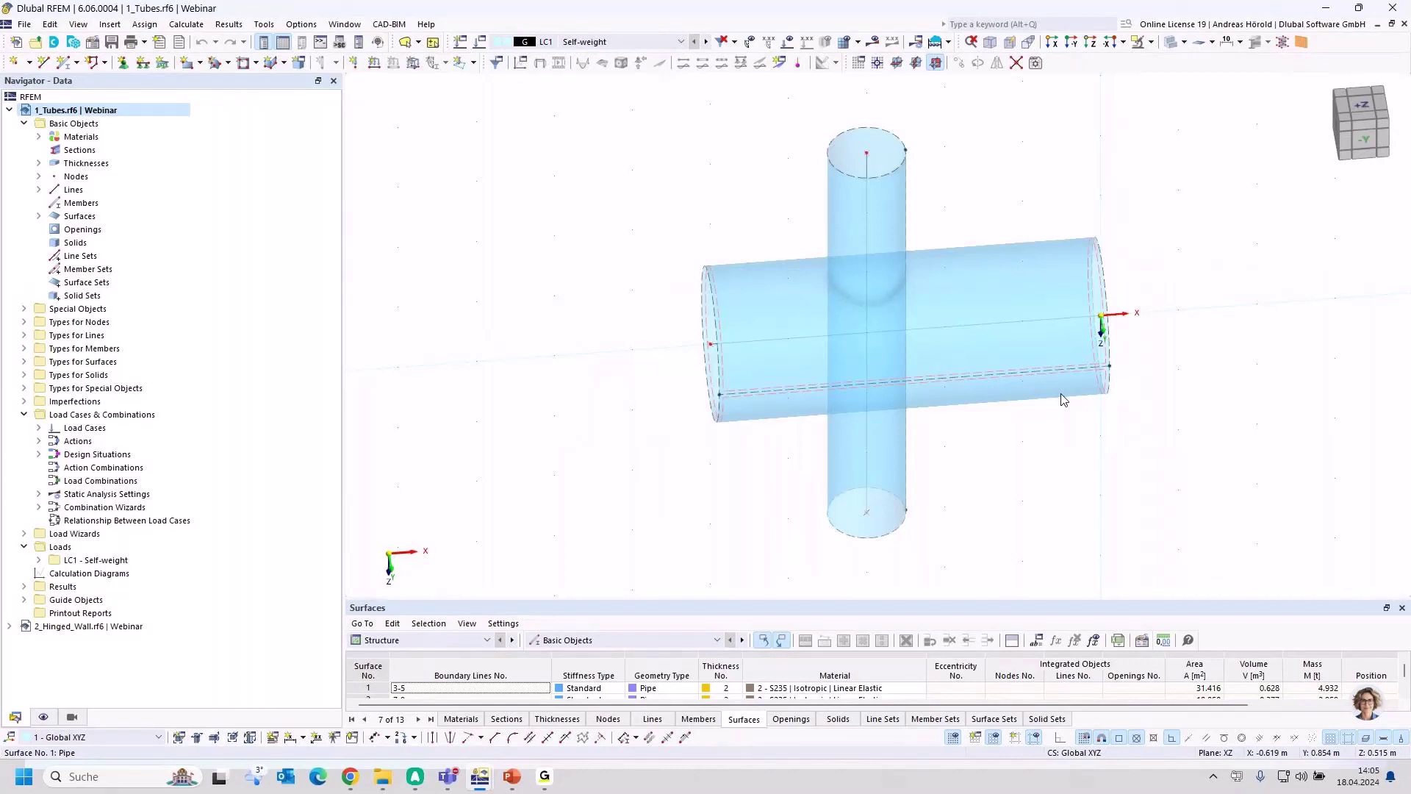
middle_click_drag(1036, 536, 845, 552, "ctrl")
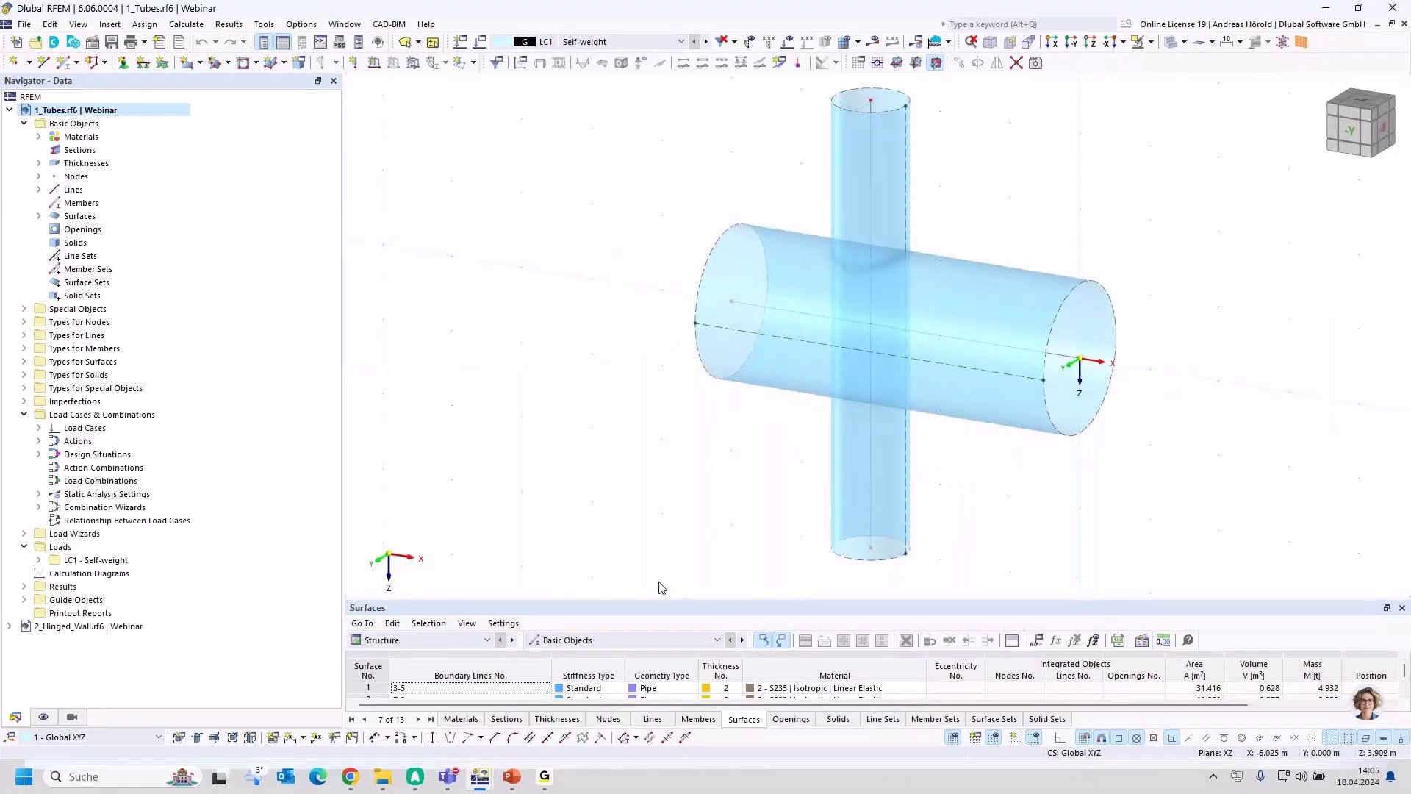
Select both pipes with a window and divide their surfaces by intersection.
left_click_drag(644, 583, 1224, 138)
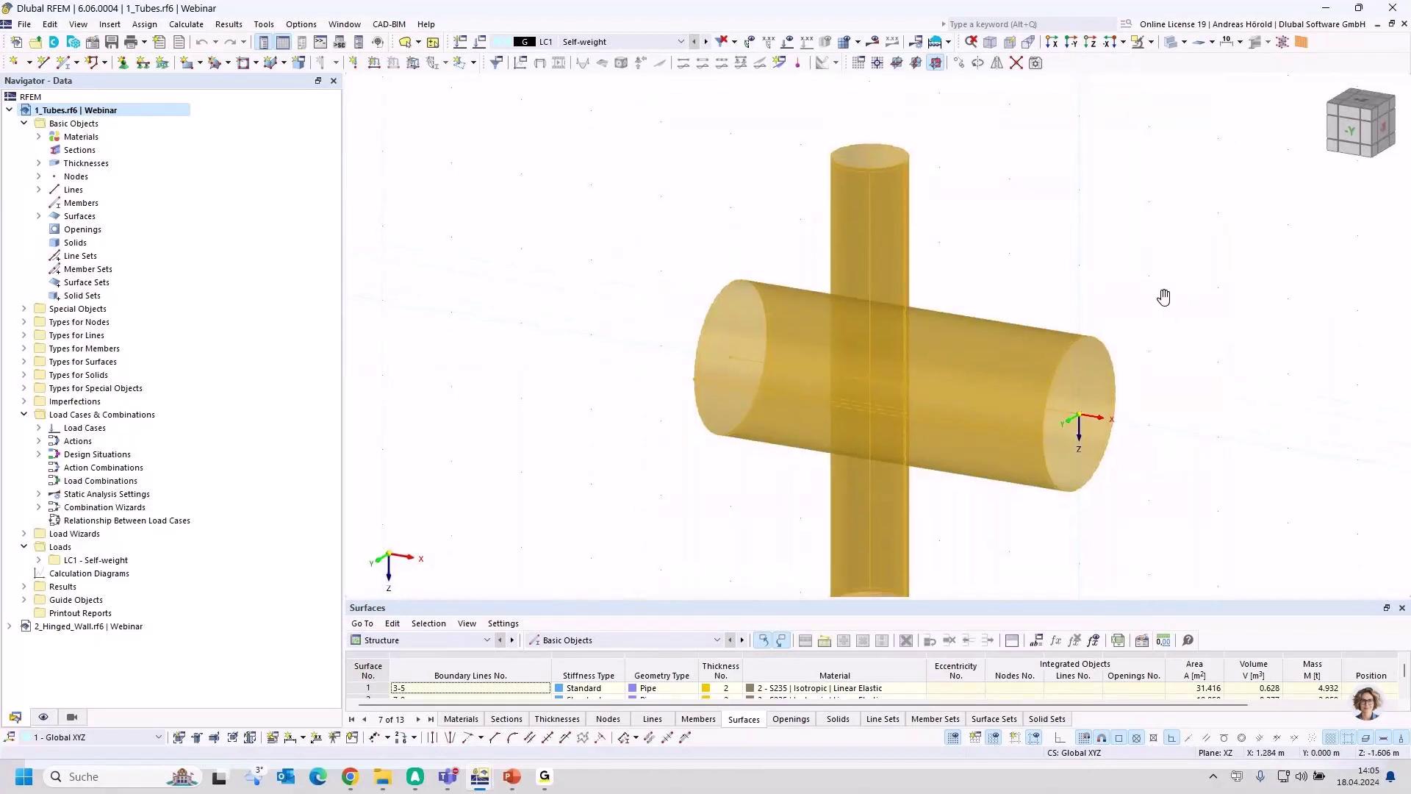
middle_click_drag(1162, 296, 1142, 222)
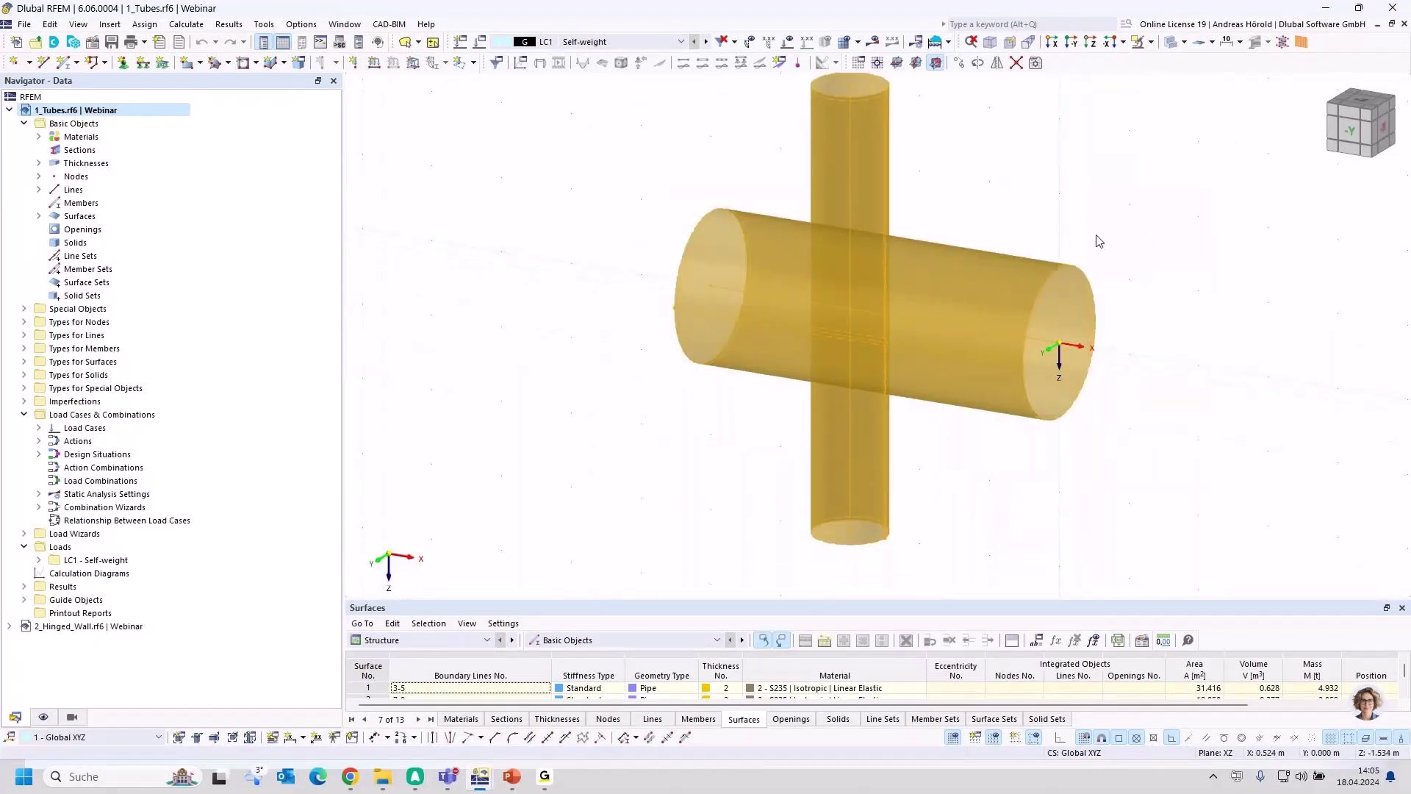
right_click(947, 283)
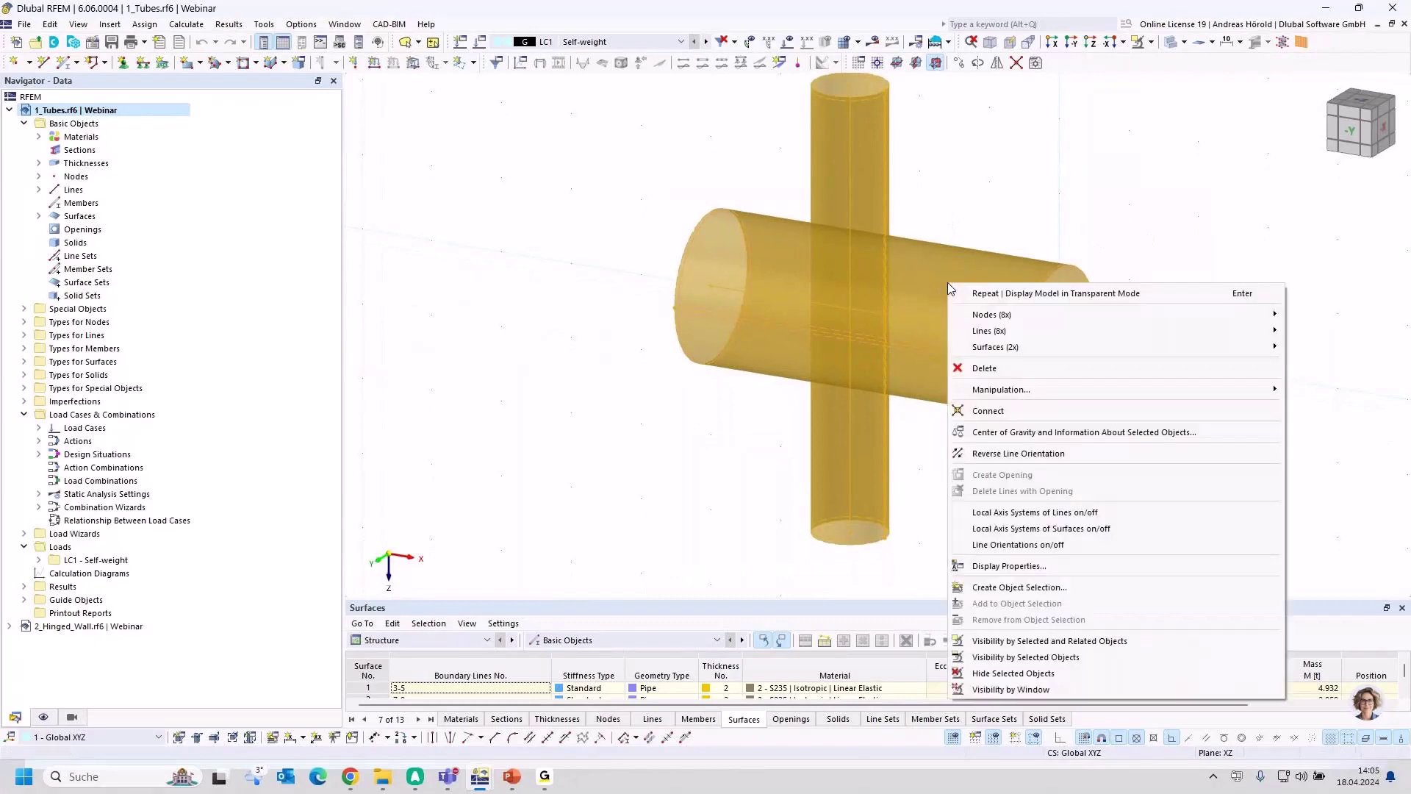
mouse_move(1024, 349)
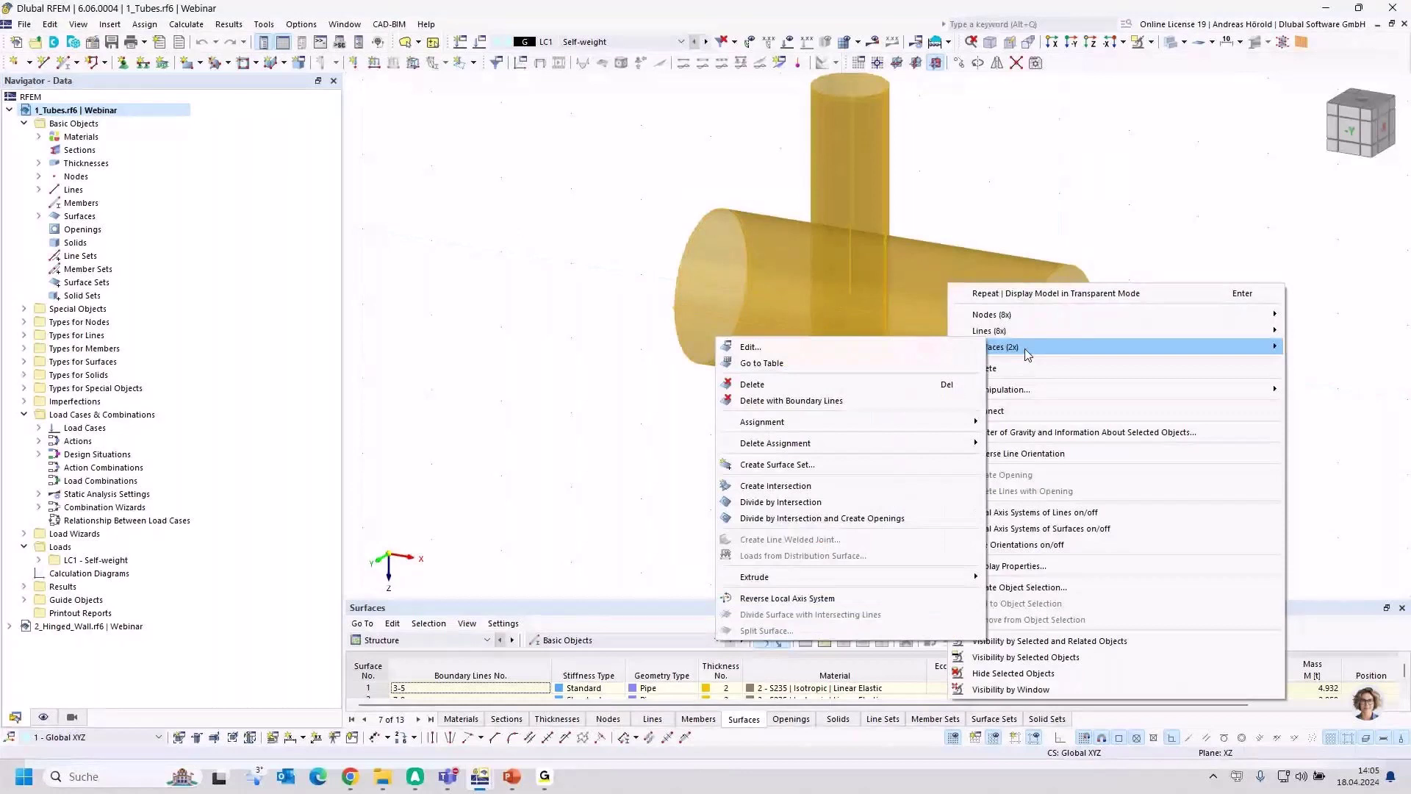
left_click(807, 502)
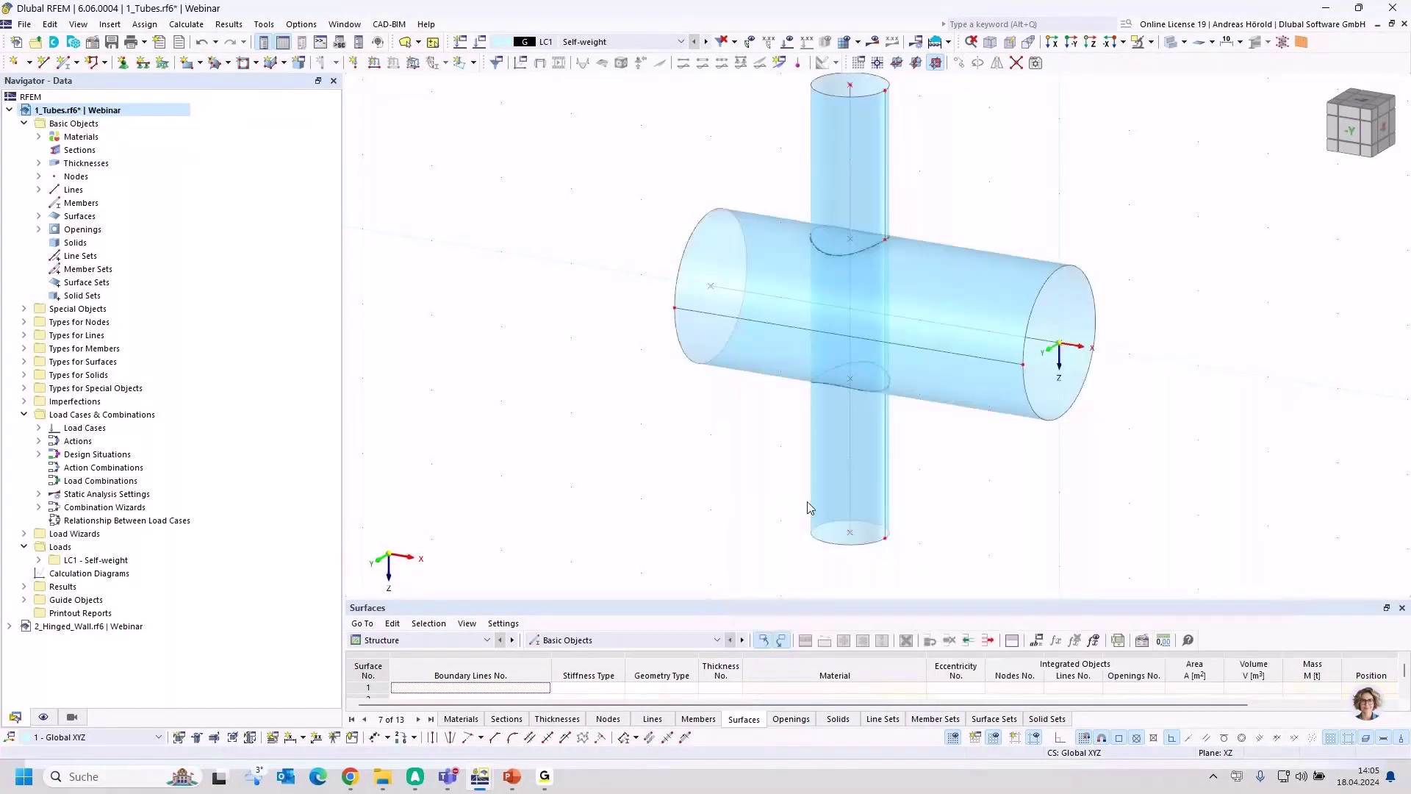
Identify surfaces 4 and 5, the pieces of the horizontal pipe's wall inside the vertical pipe, and delete them.
middle_click_drag(1171, 441, 846, 442, "ctrl")
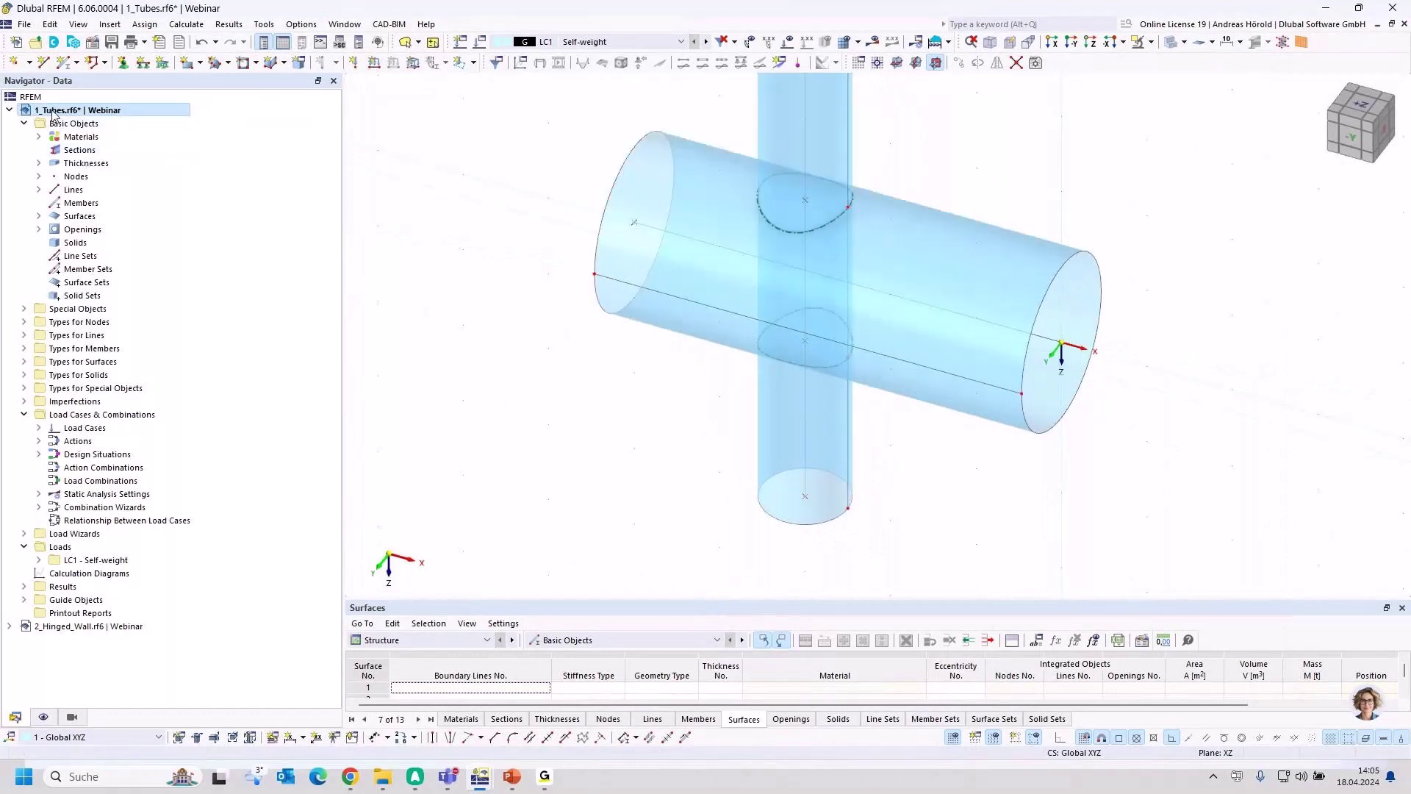
left_click(39, 216)
left_click(172, 232)
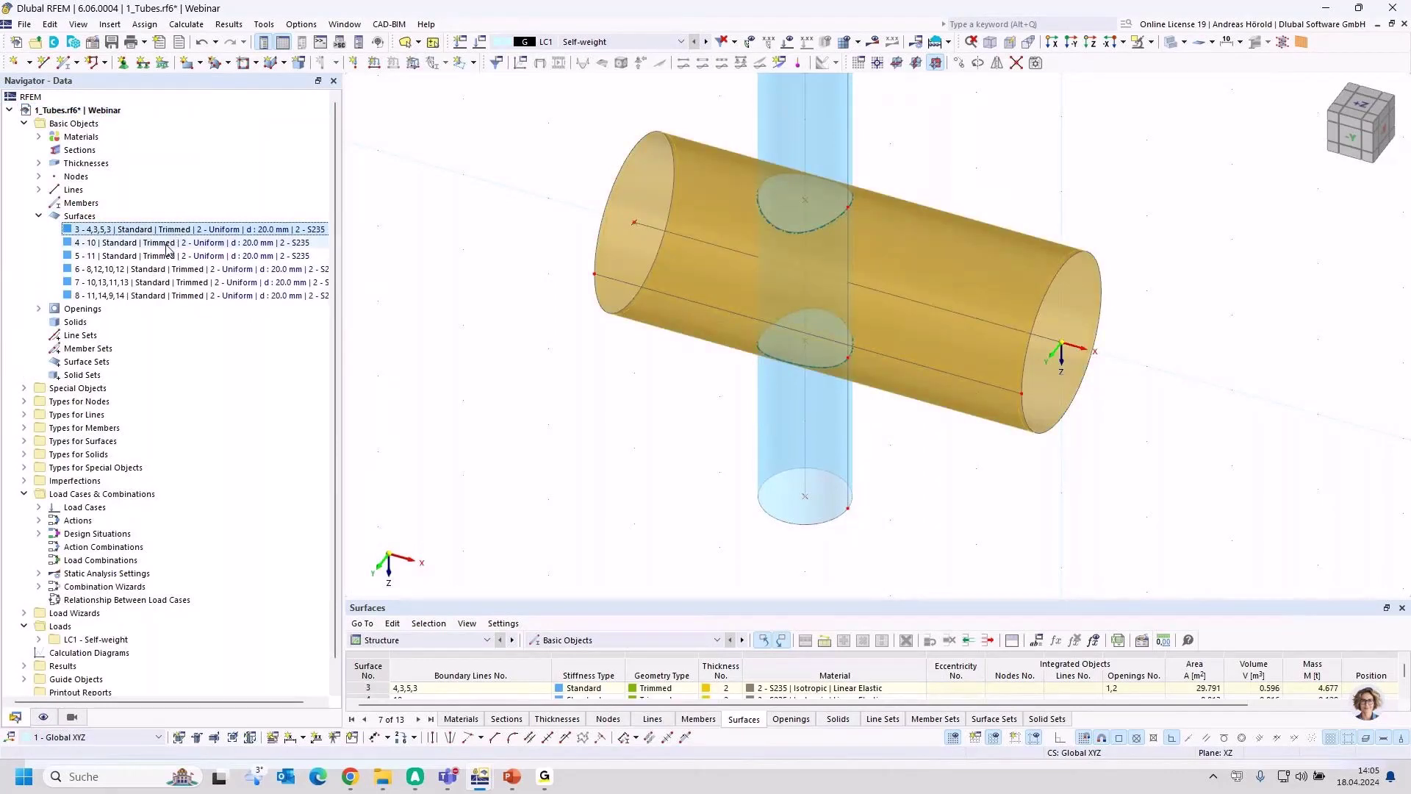
left_click(161, 243)
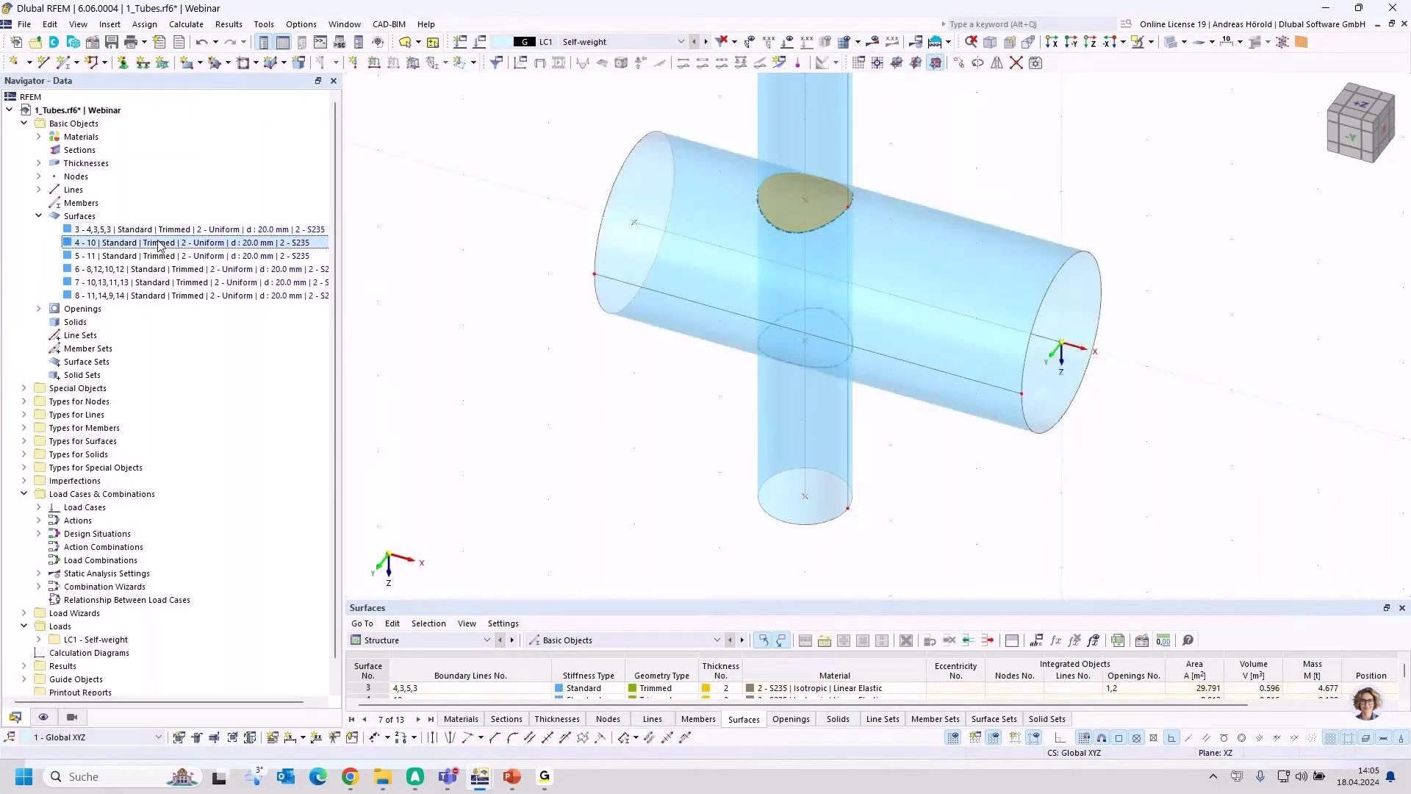
left_click(161, 260)
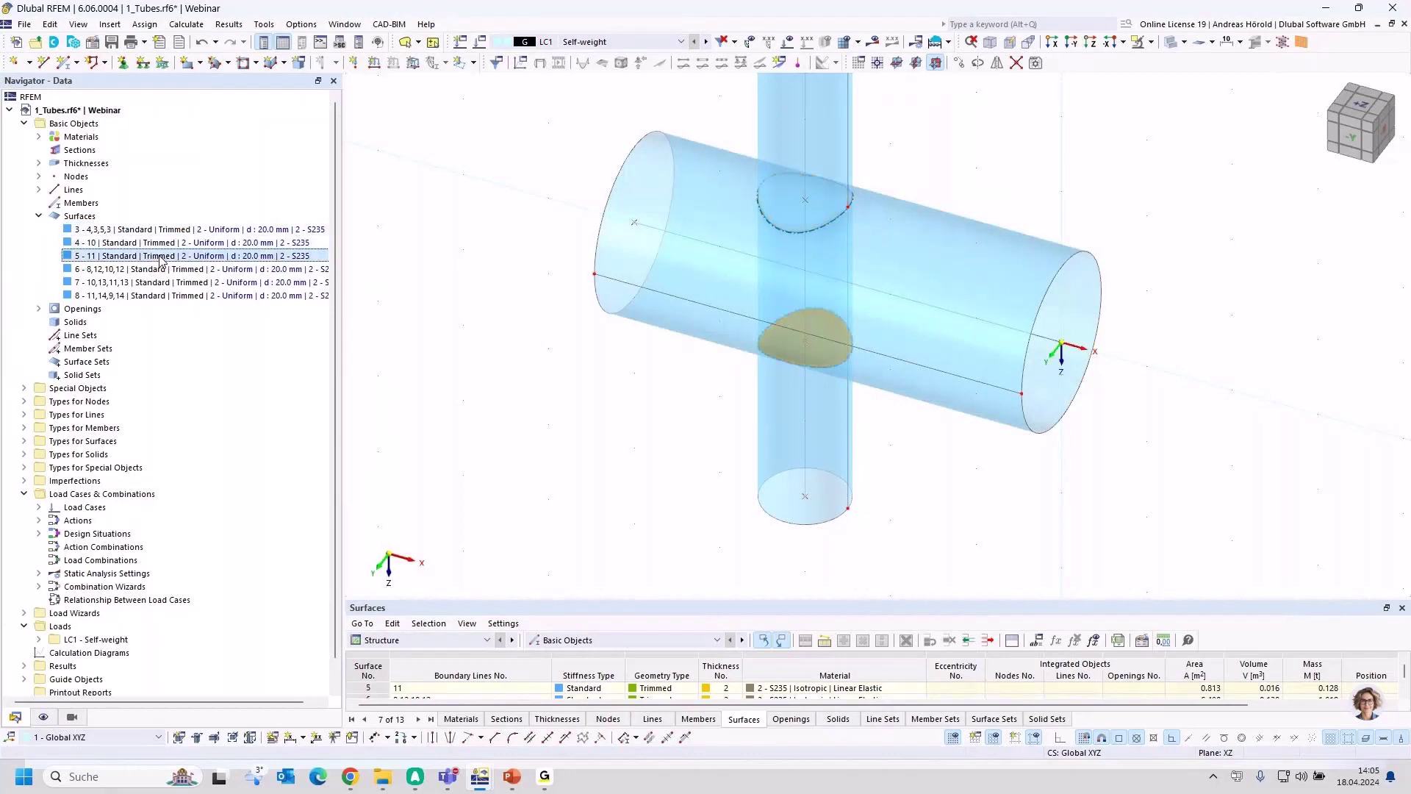
left_click(161, 271)
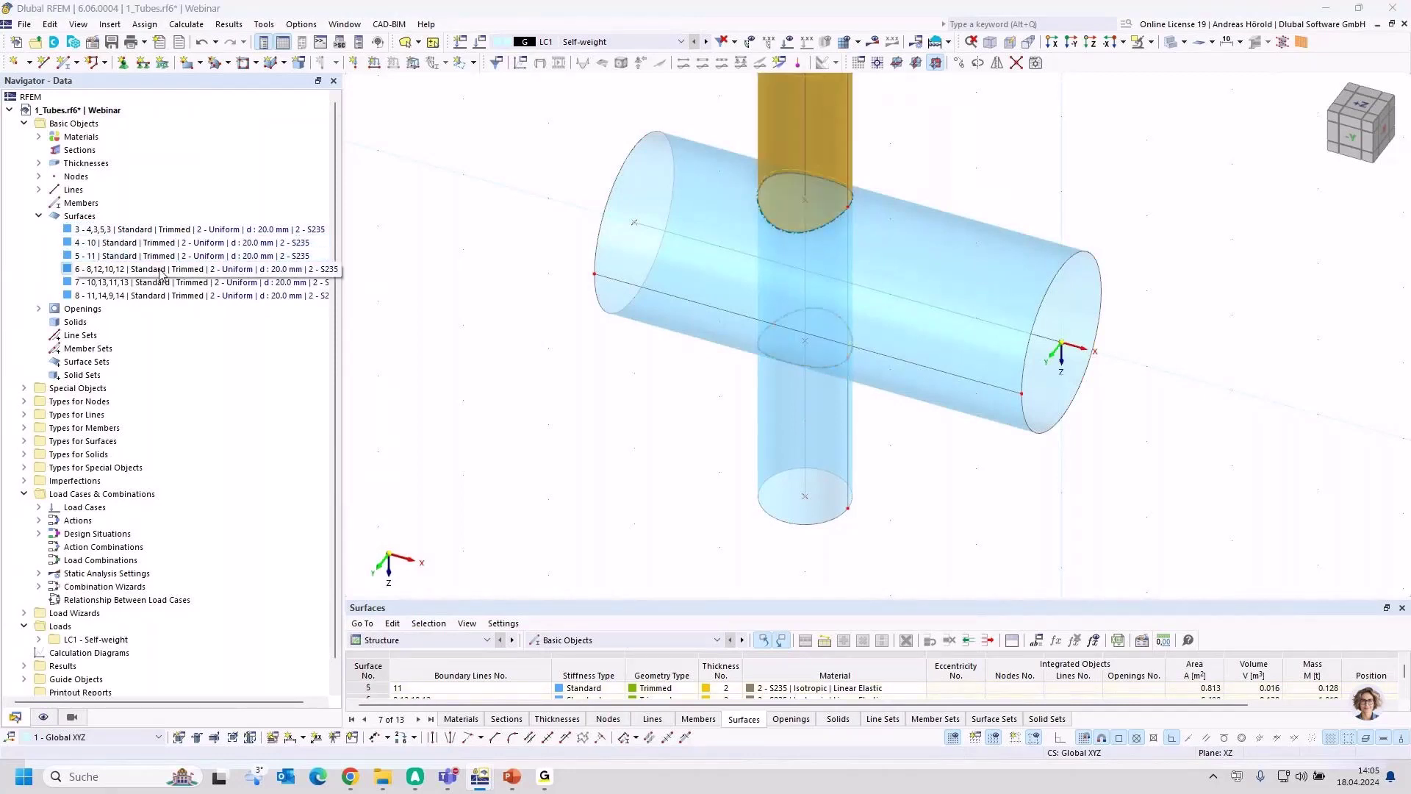
left_click(156, 244)
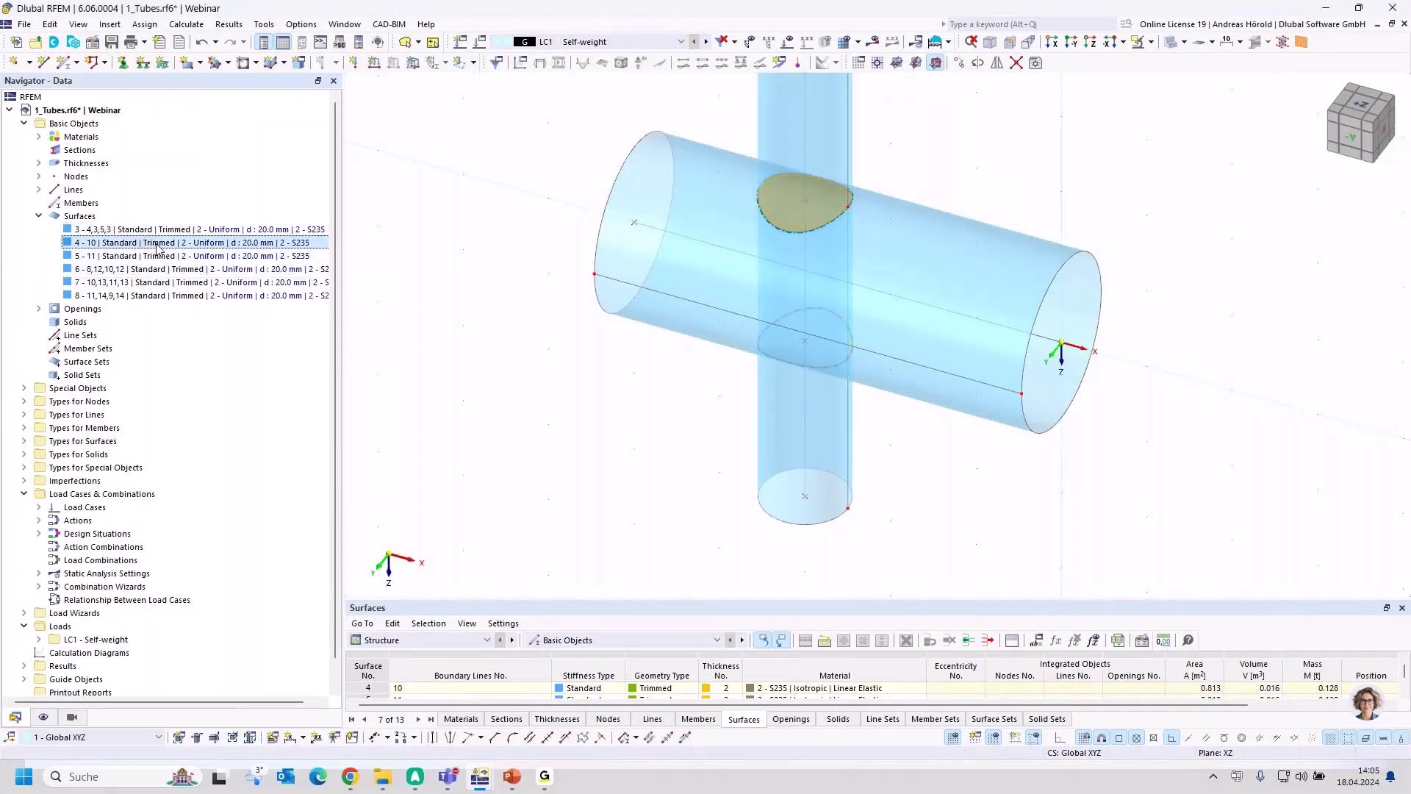
left_click(151, 257, "ctrl")
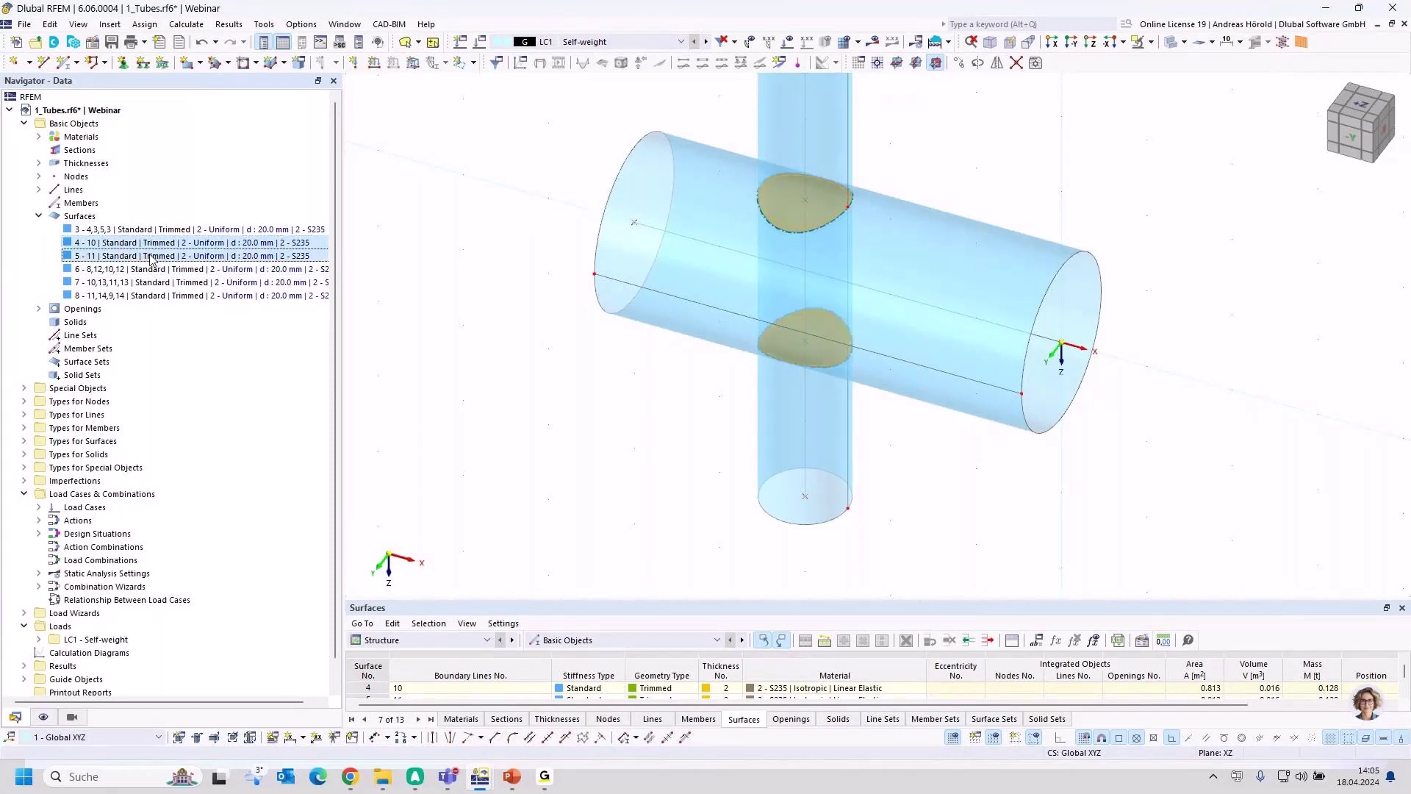
key("Delete")
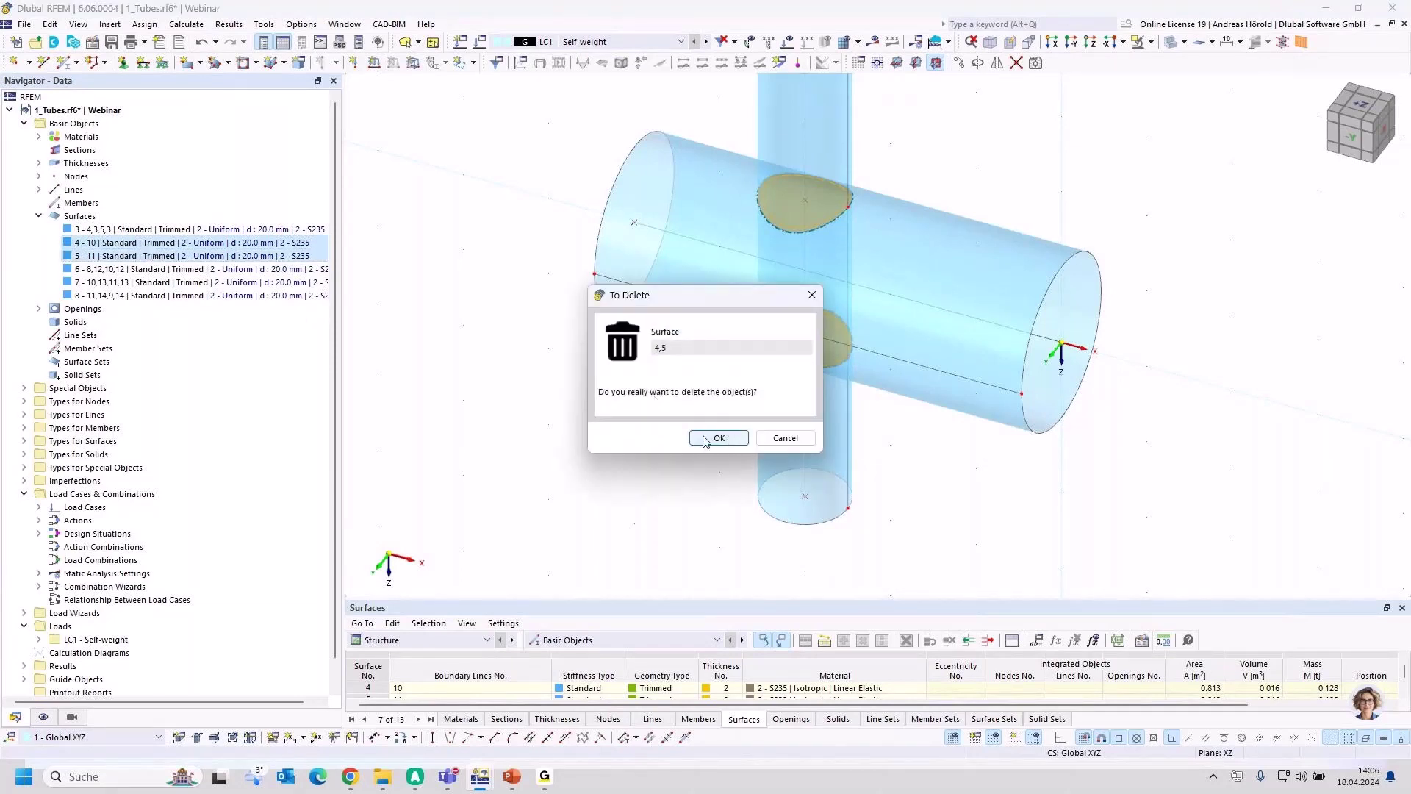
left_click(698, 438)
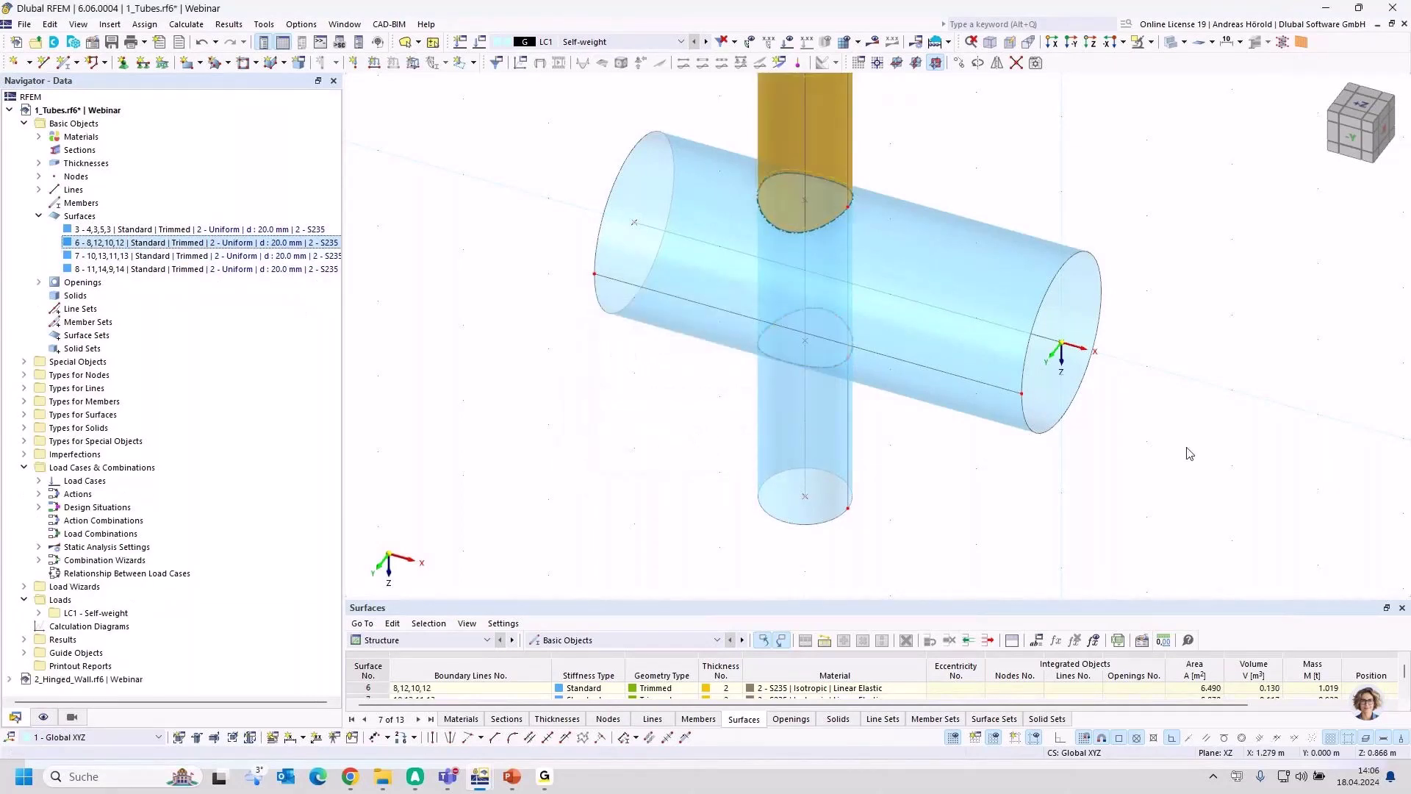
middle_click_drag(1152, 195, 1170, 355, "ctrl")
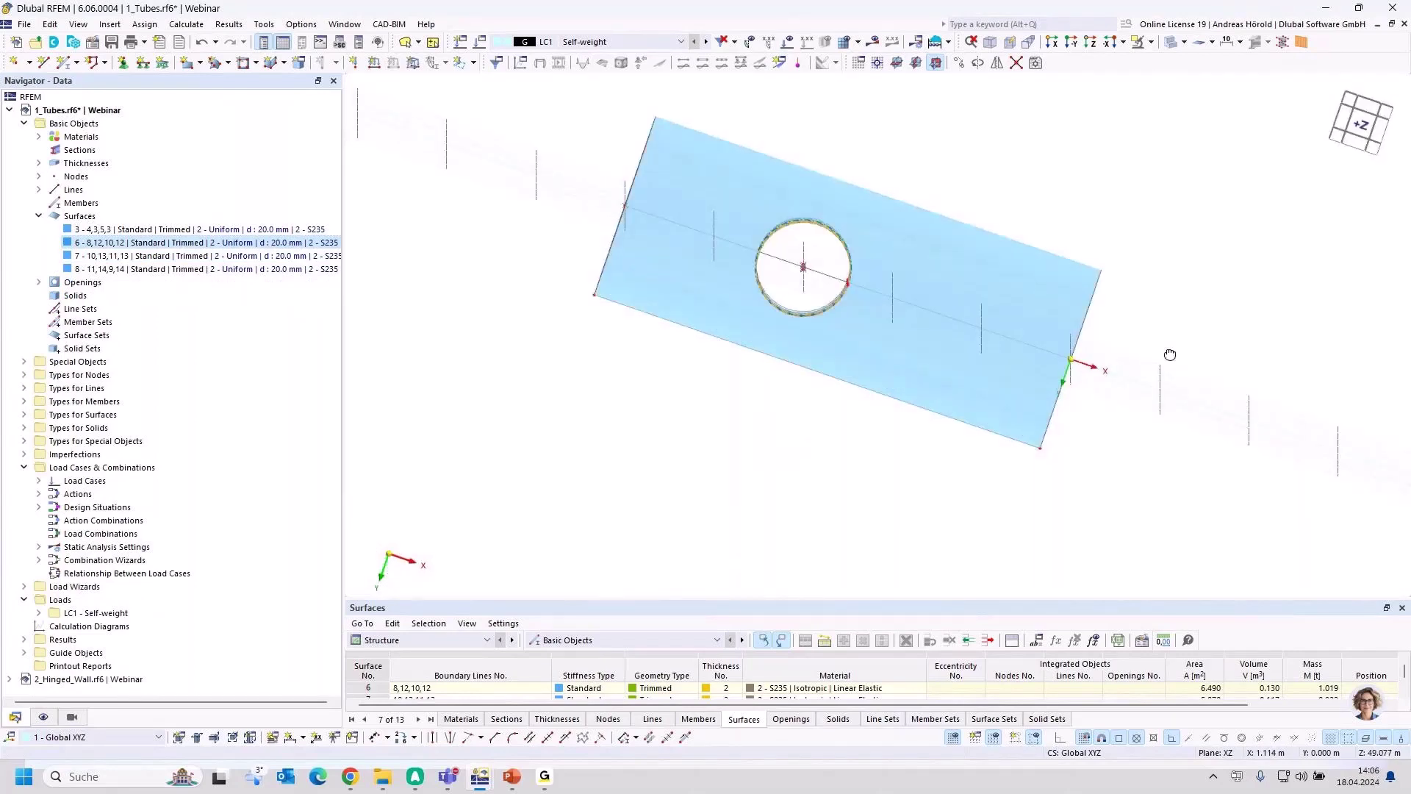
Return to an oblique 3D view and undo the surface deletions and the division by intersection of the two pipes.
middle_click_drag(807, 473, 932, 319, "ctrl")
middle_click_drag(710, 459, 884, 465, "ctrl")
scroll(880, 519, "down", 1)
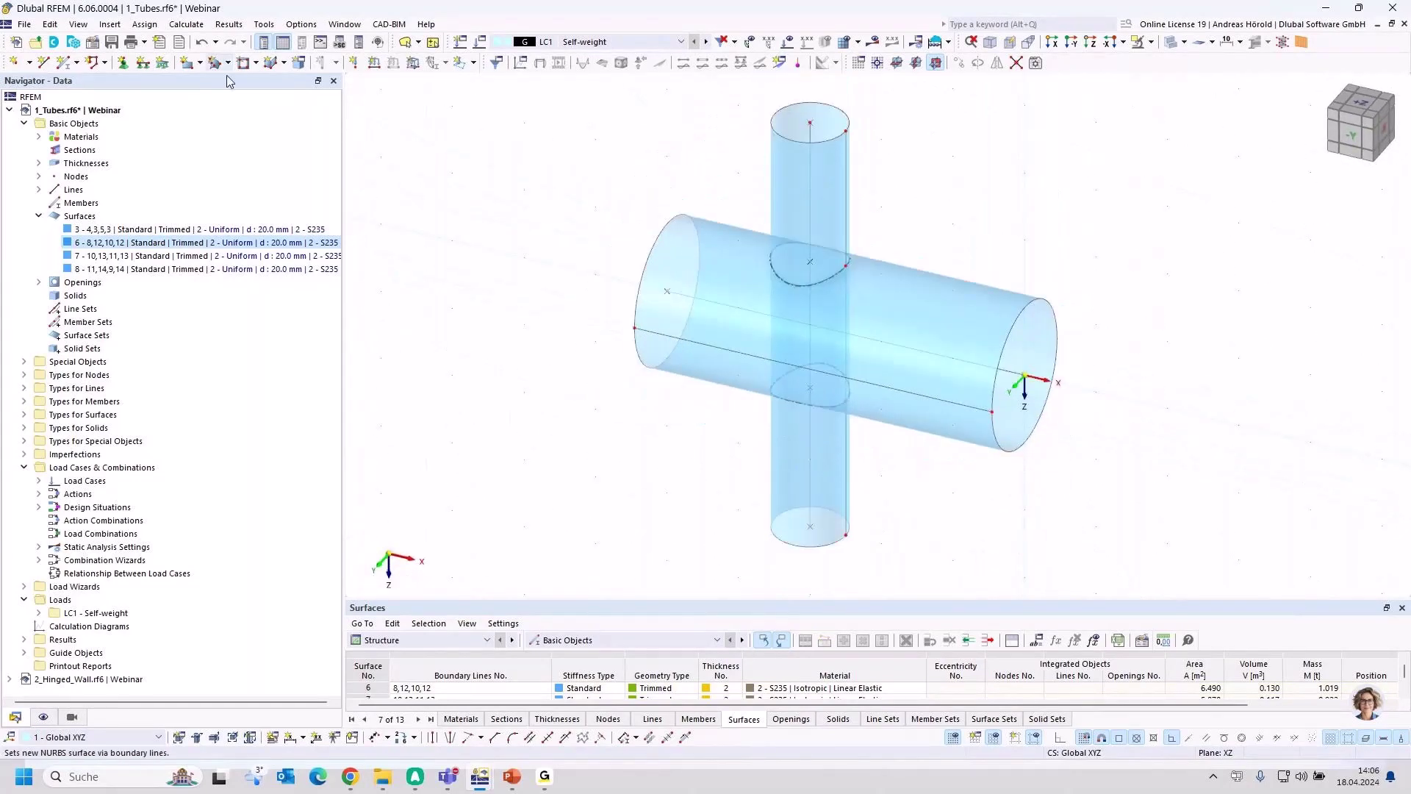
left_click(201, 44)
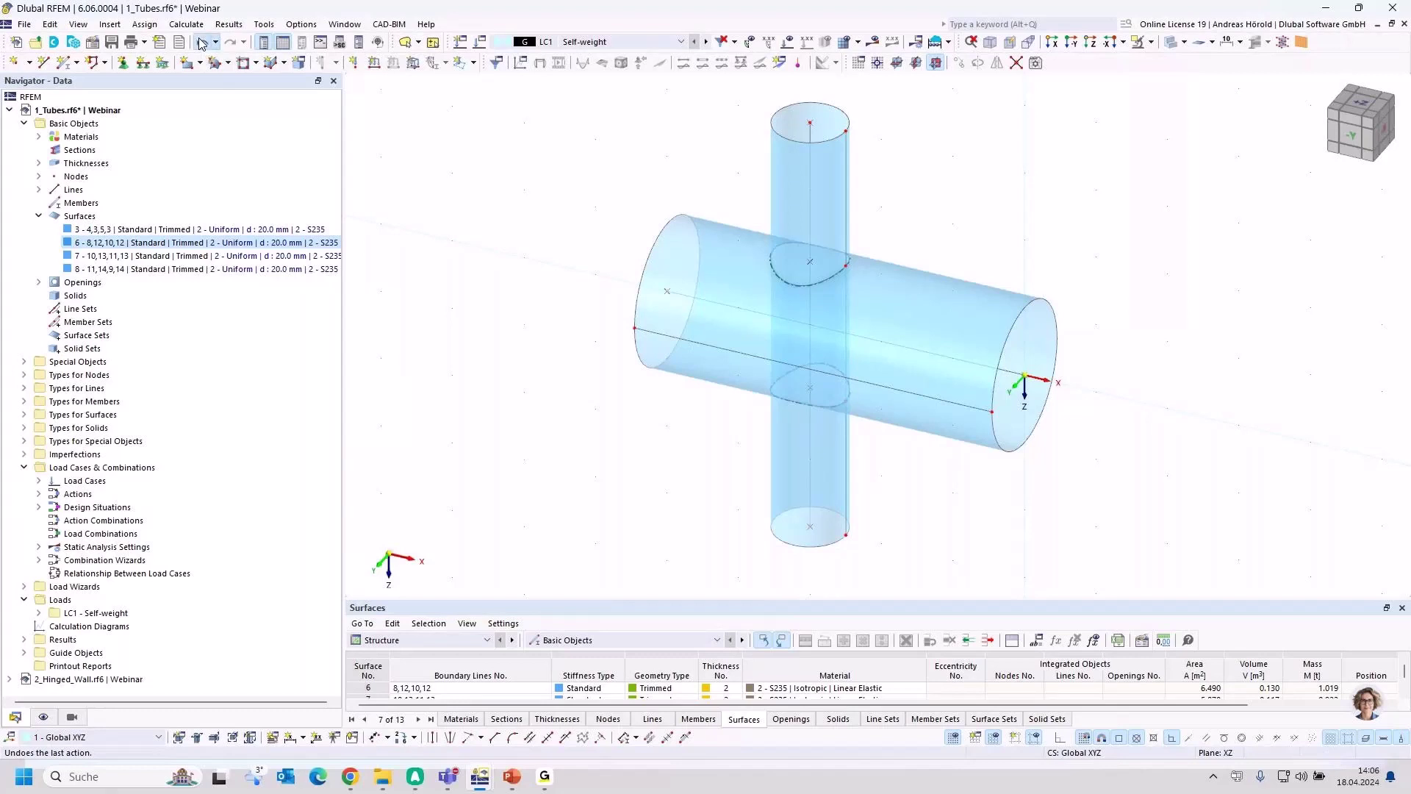
left_click(201, 43)
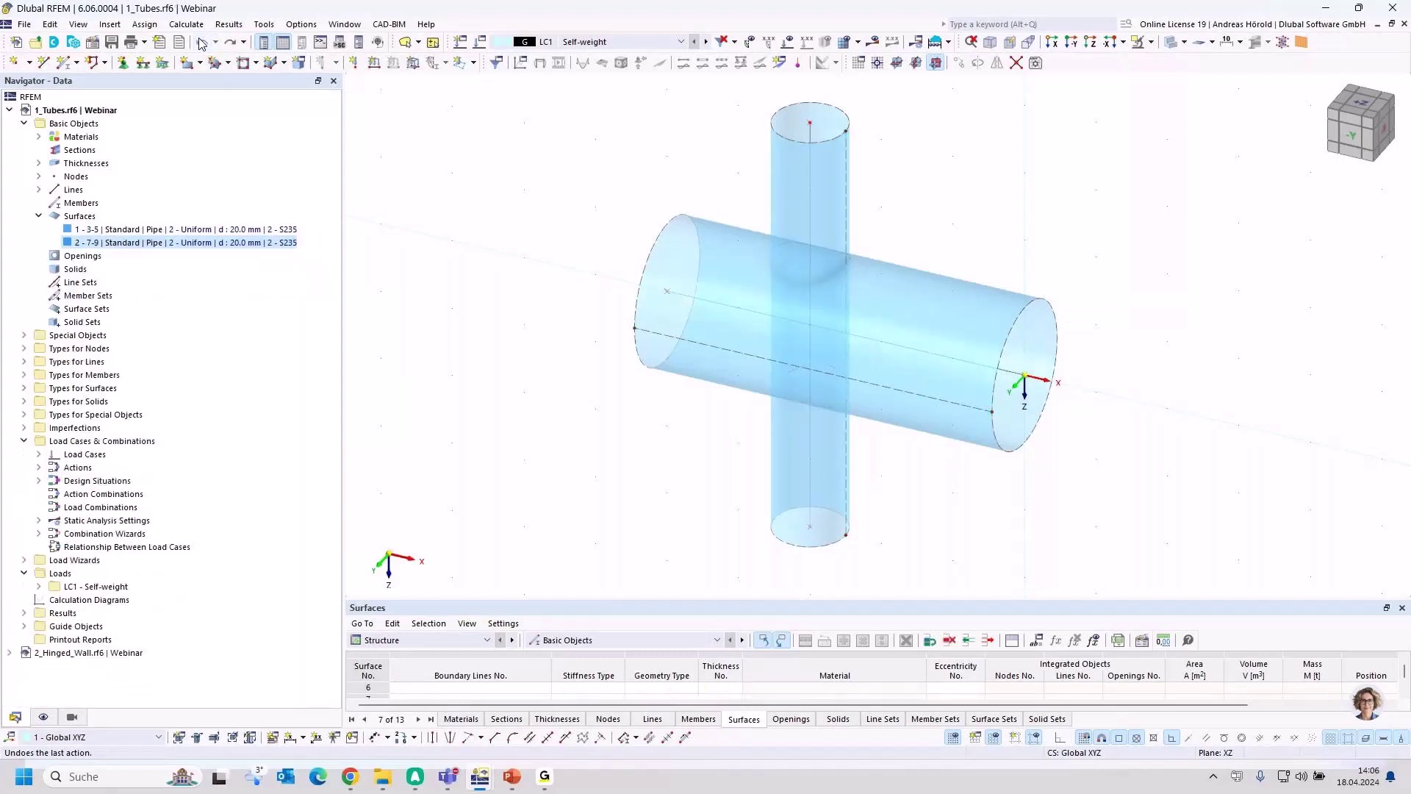
Select both pipes with a window and divide their surfaces by intersection with the creation of openings.
left_click_drag(588, 576, 1139, 90)
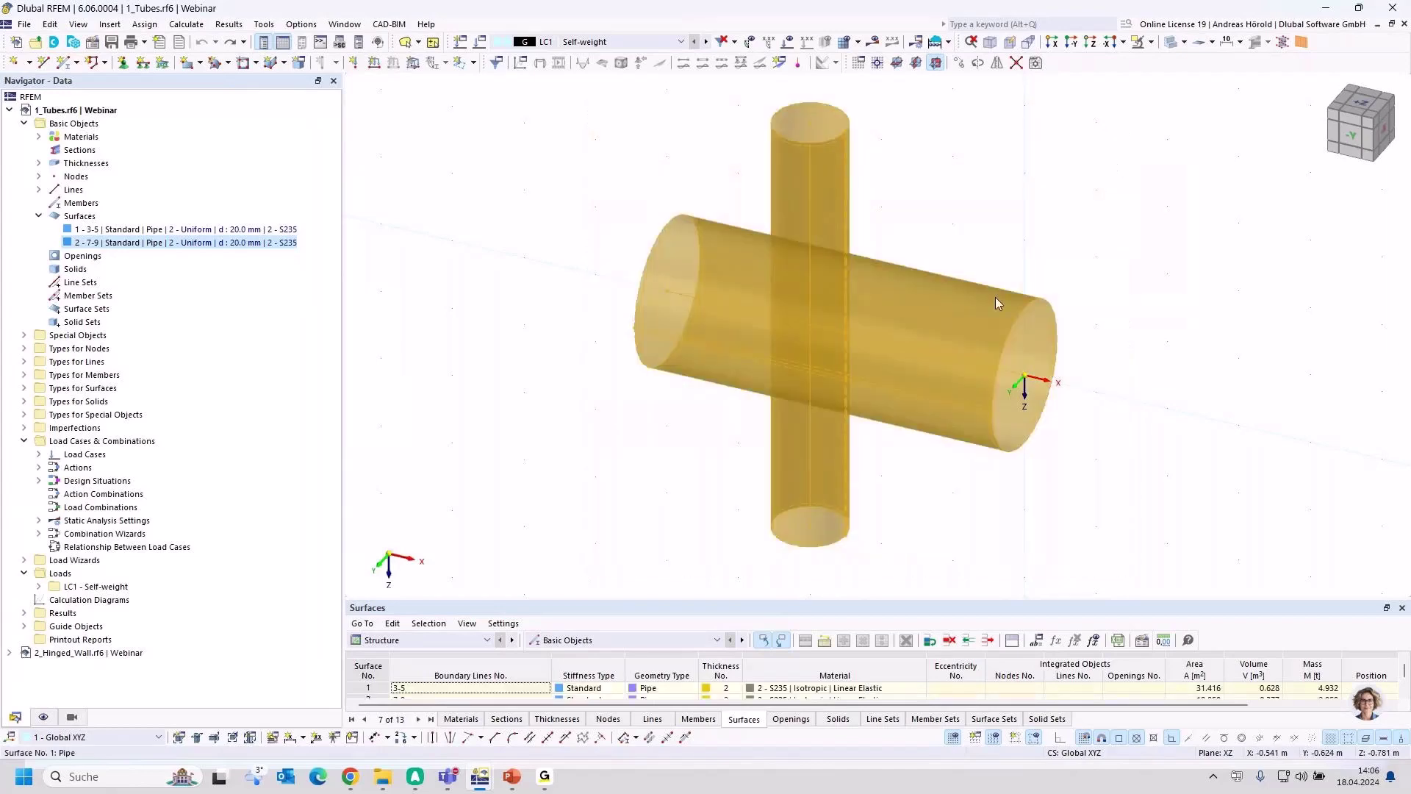
right_click(918, 312)
mouse_move(1039, 381)
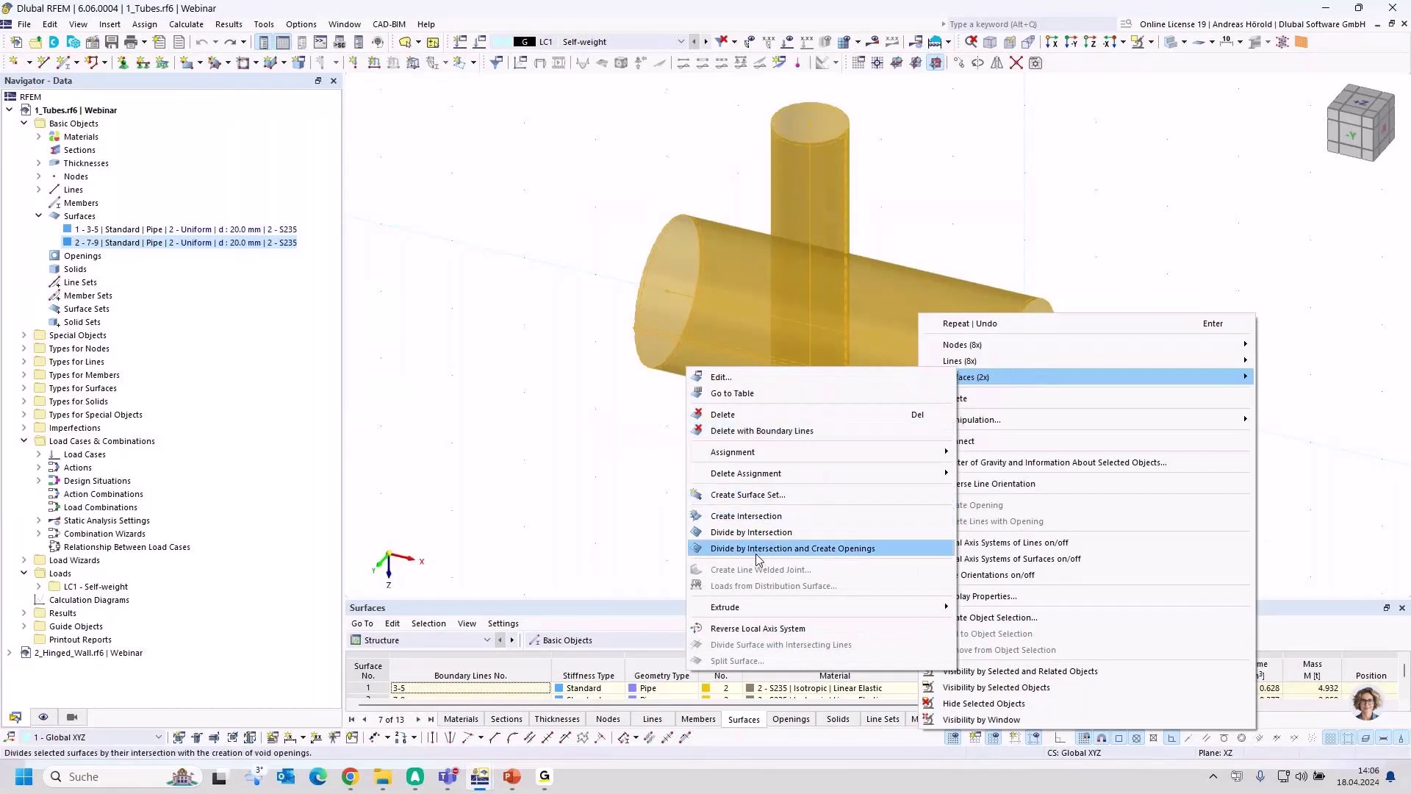
left_click(866, 550)
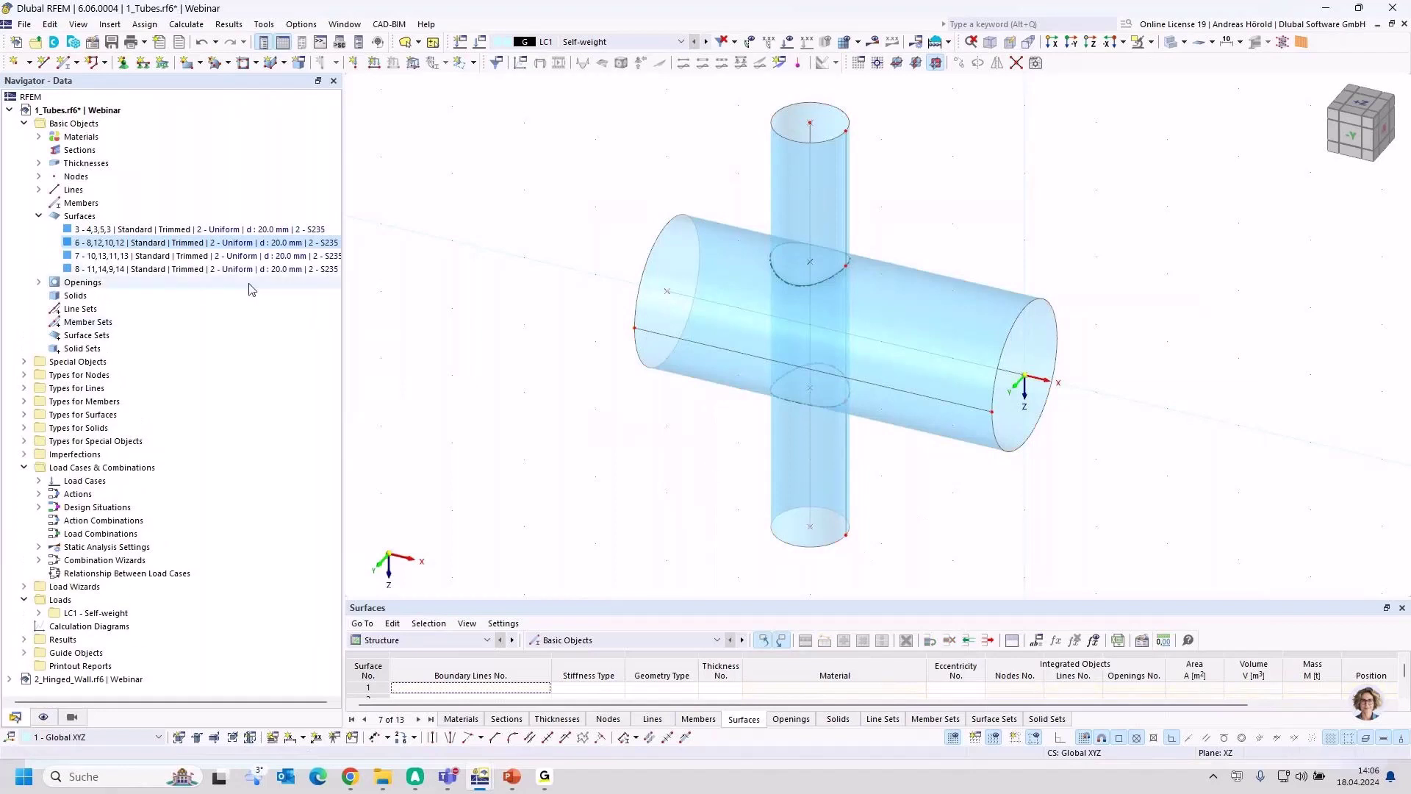
Identify surface 7, the piece of the vertical pipe inside the horizontal pipe, and delete it.
left_click(144, 229)
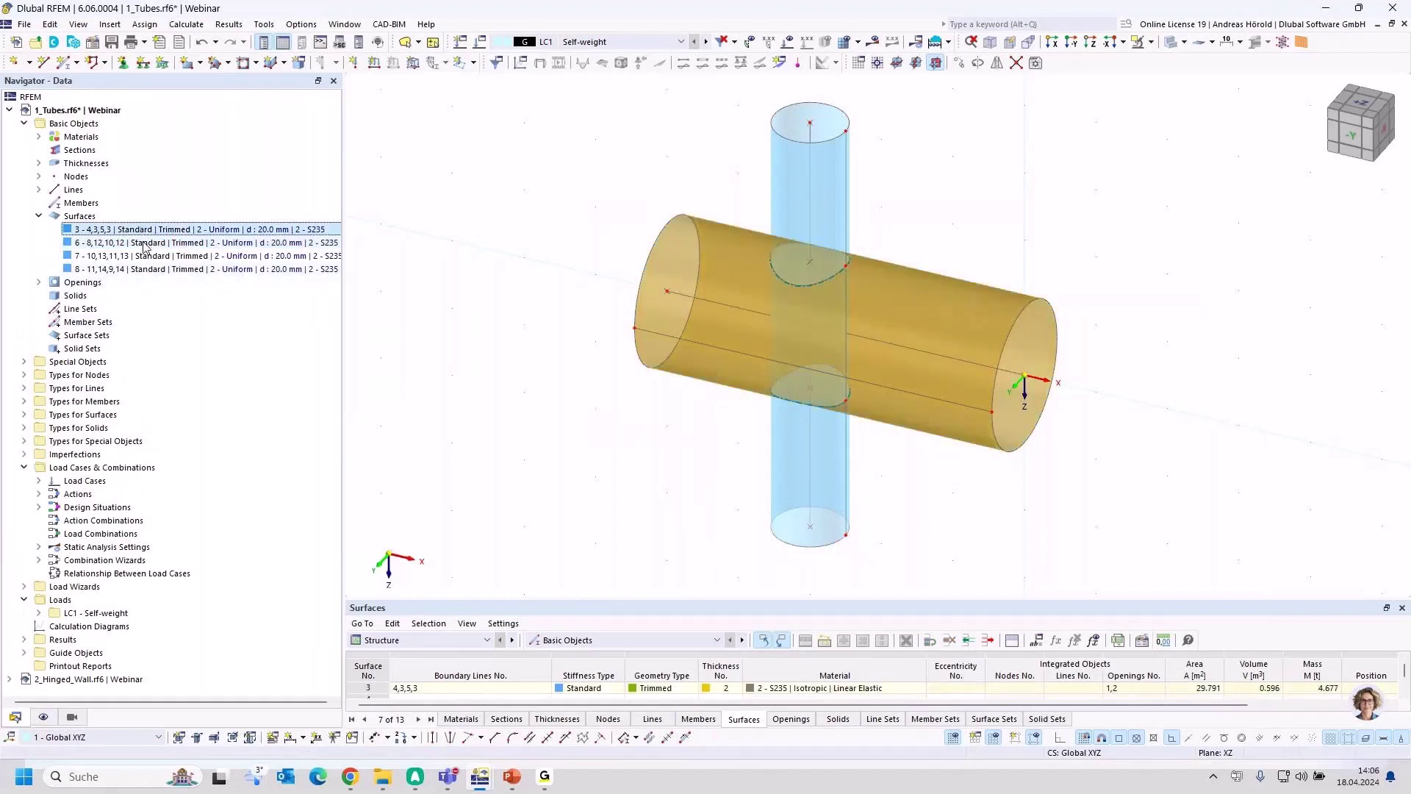
left_click(145, 242)
left_click(145, 257)
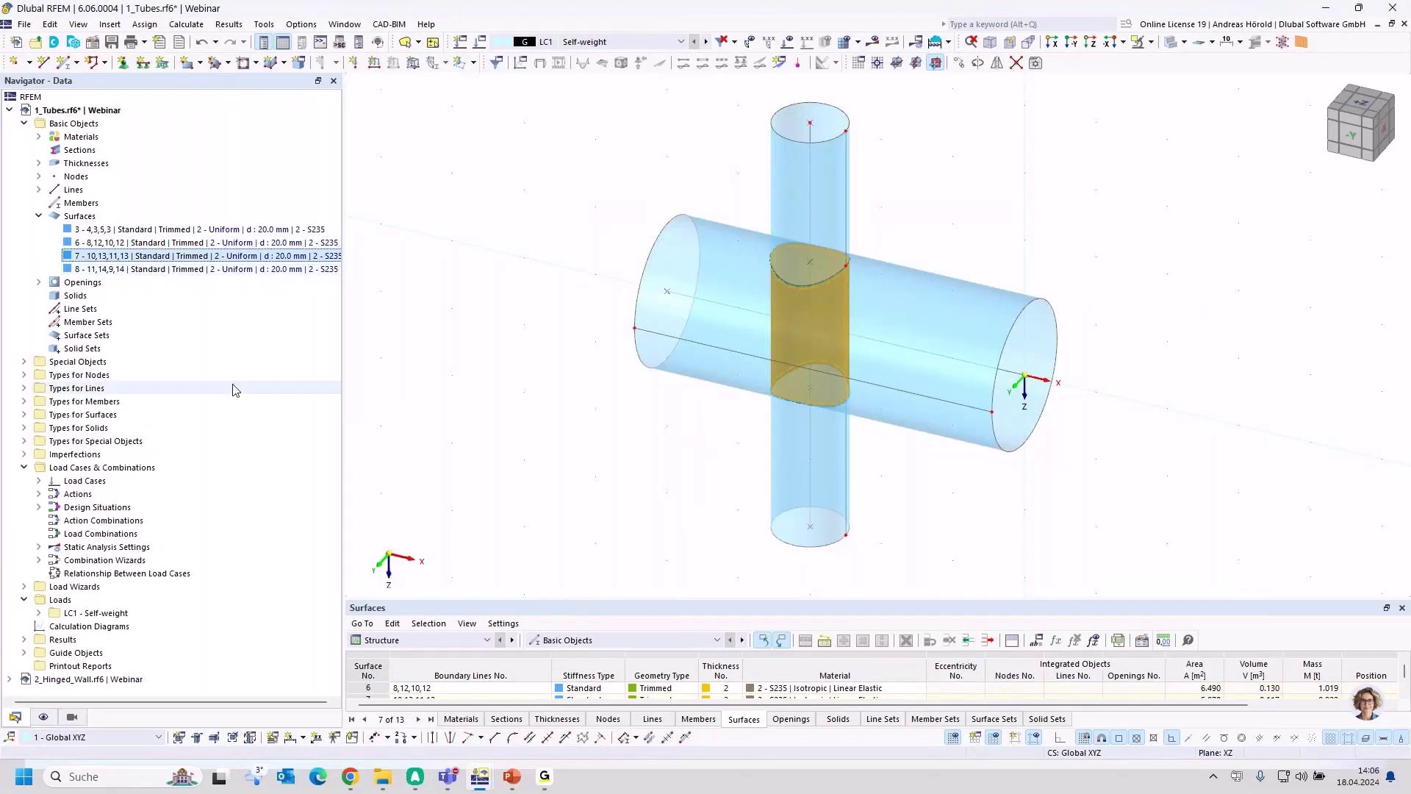
key("Delete")
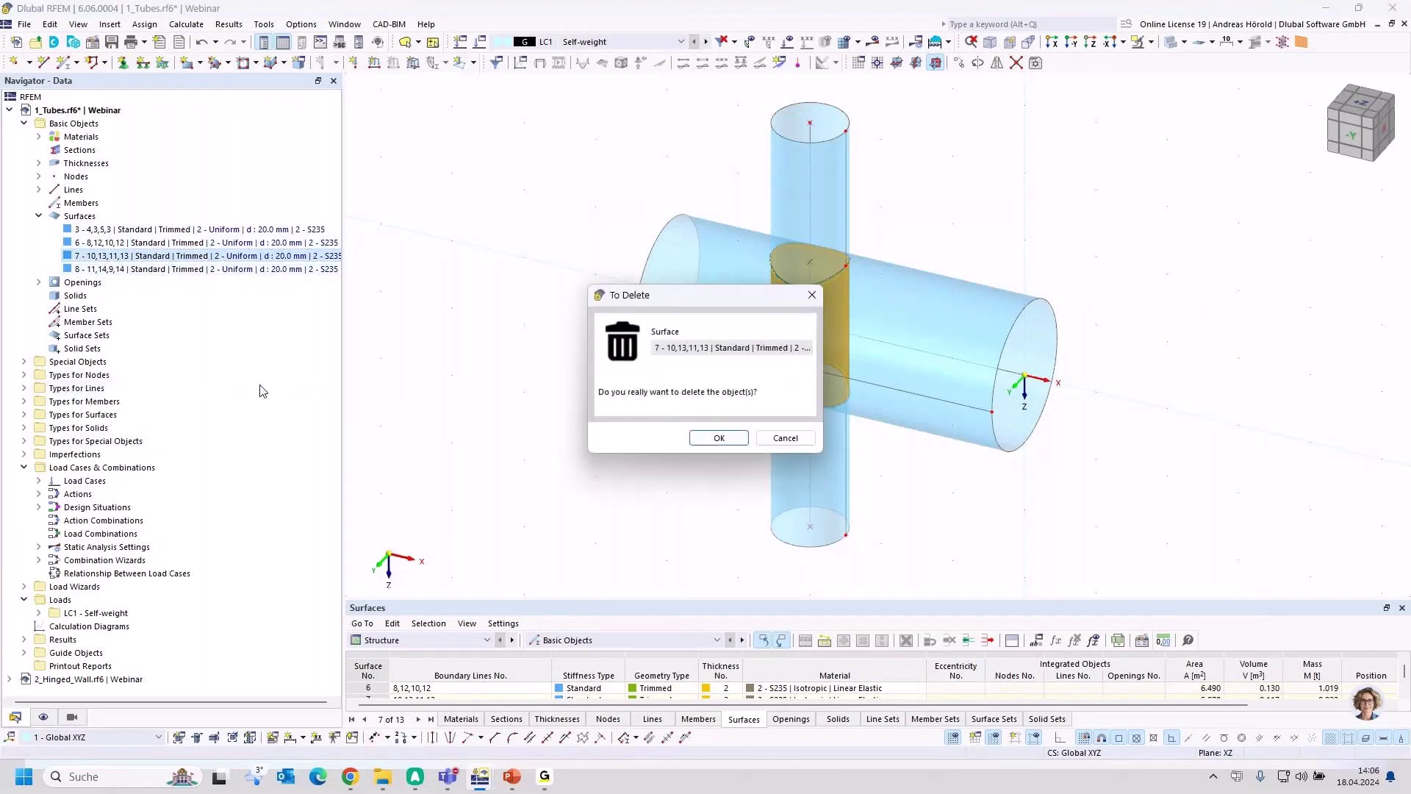
left_click(719, 438)
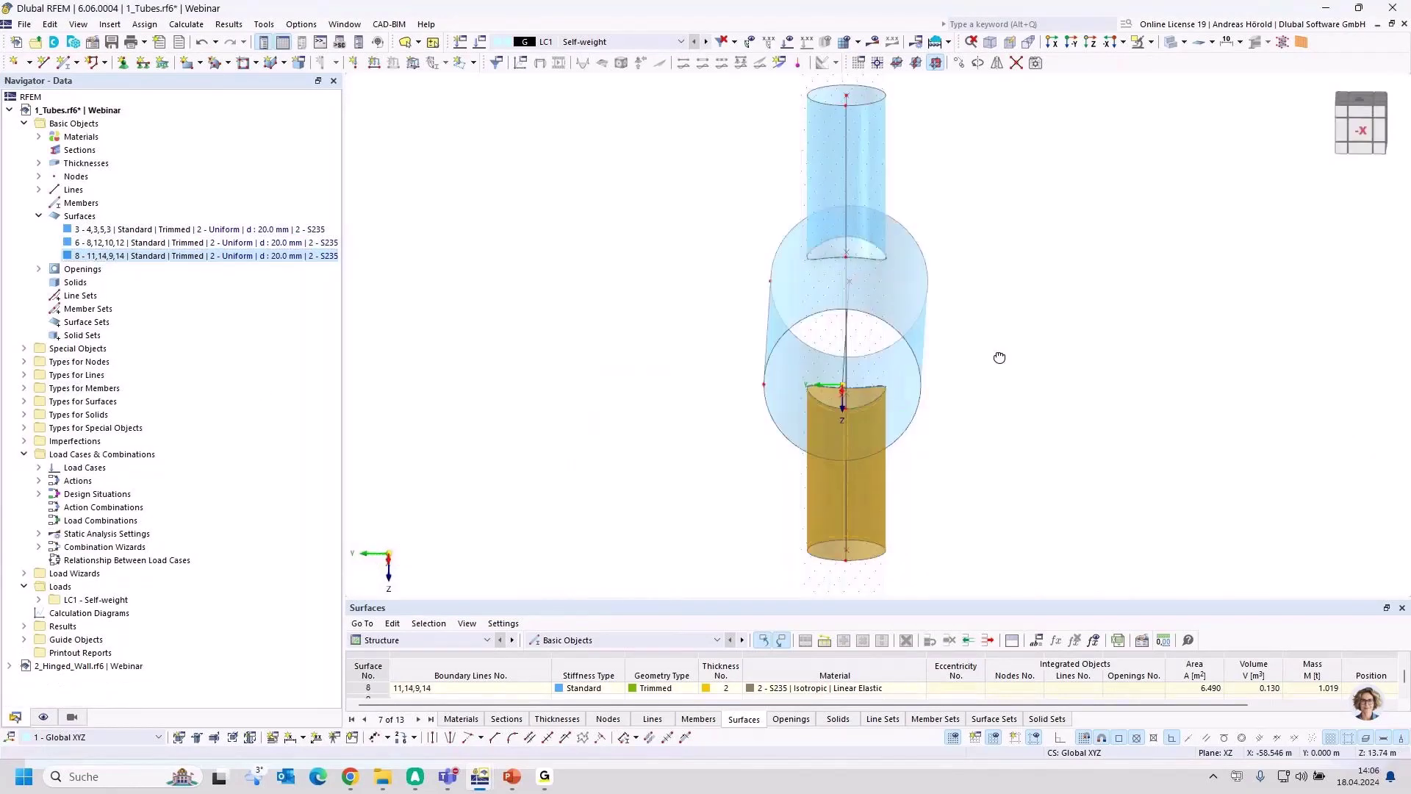
Clear the selection and generate the FE mesh for the intersected pipes.
middle_click_drag(1003, 316, 1166, 424, "ctrl")
middle_click_drag(1165, 371, 1138, 422)
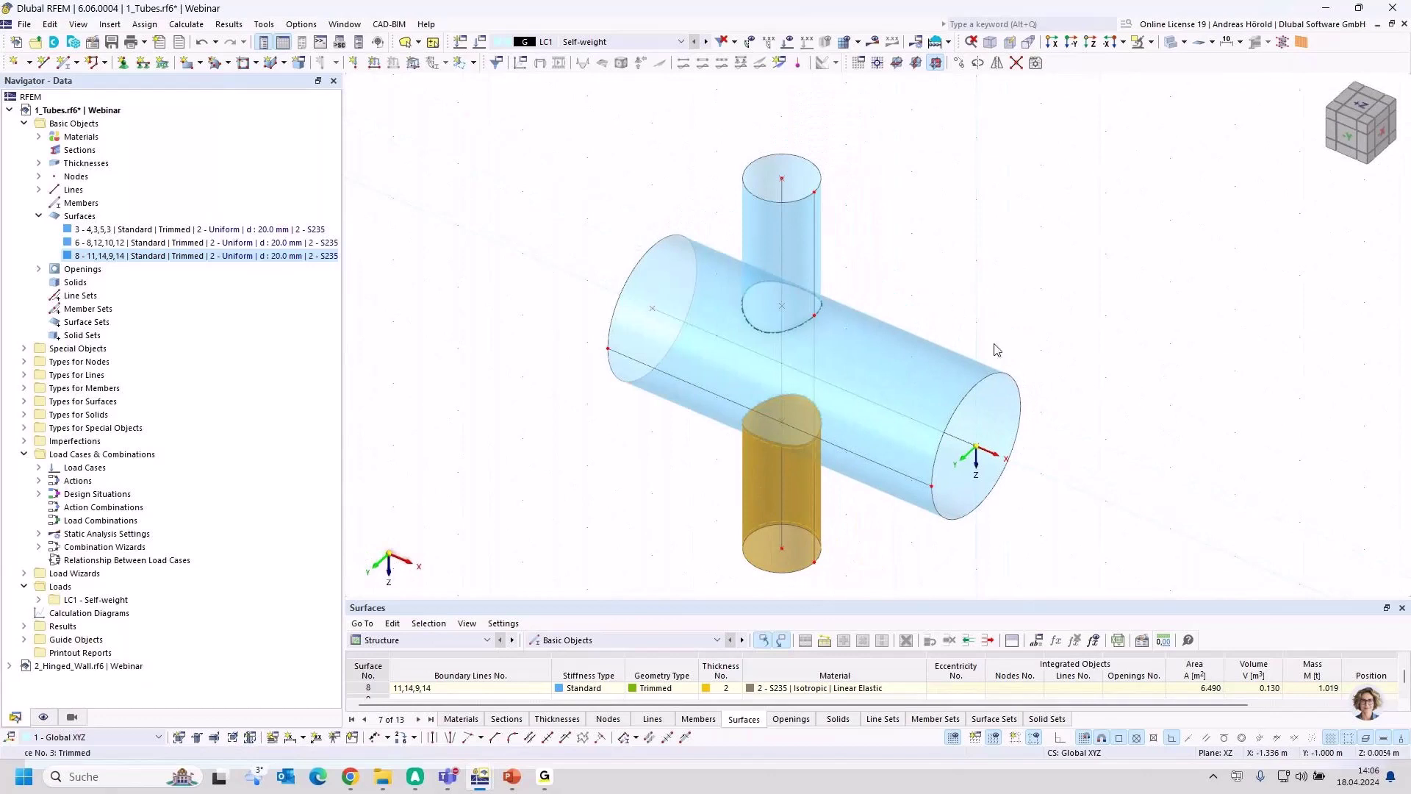
left_click(1029, 274)
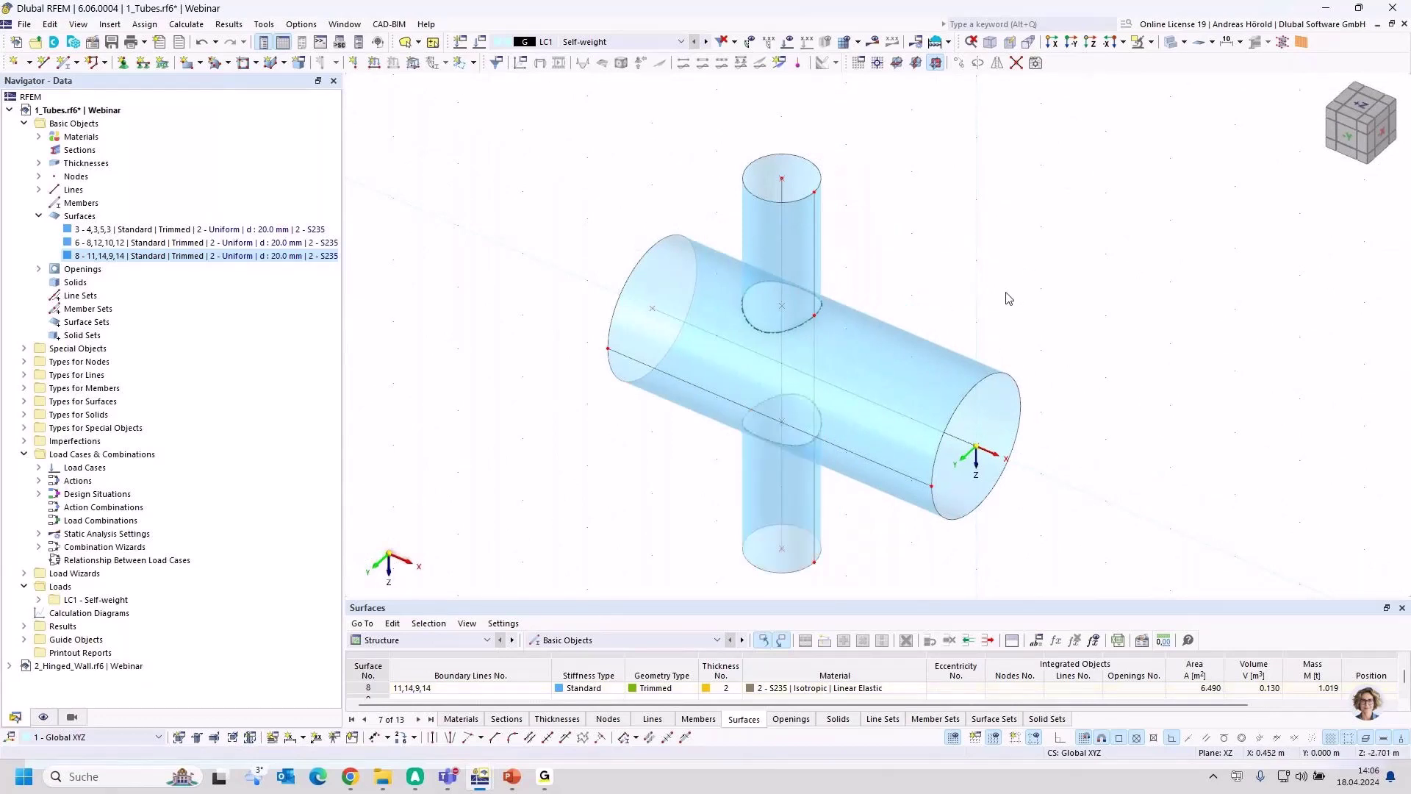
left_click(845, 42)
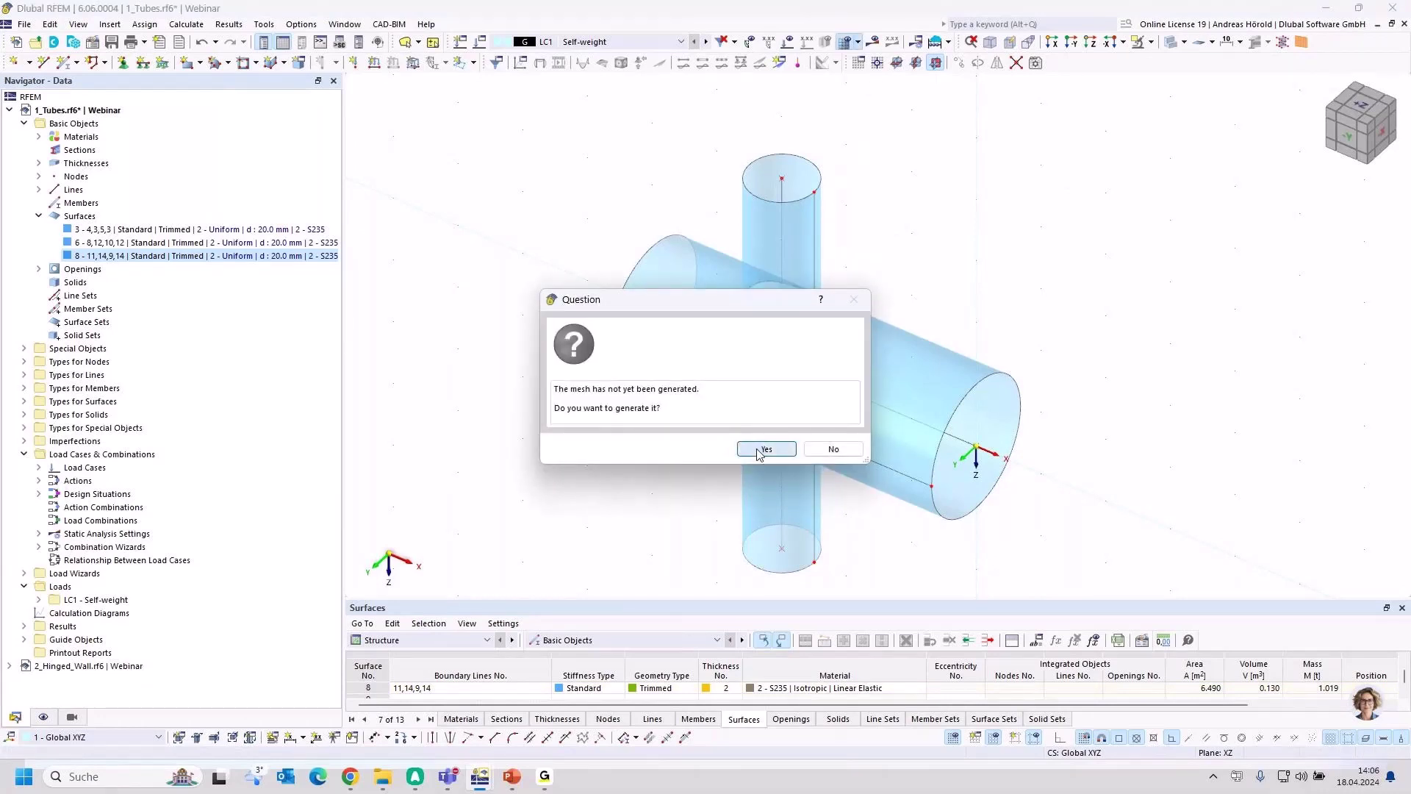
left_click(757, 450)
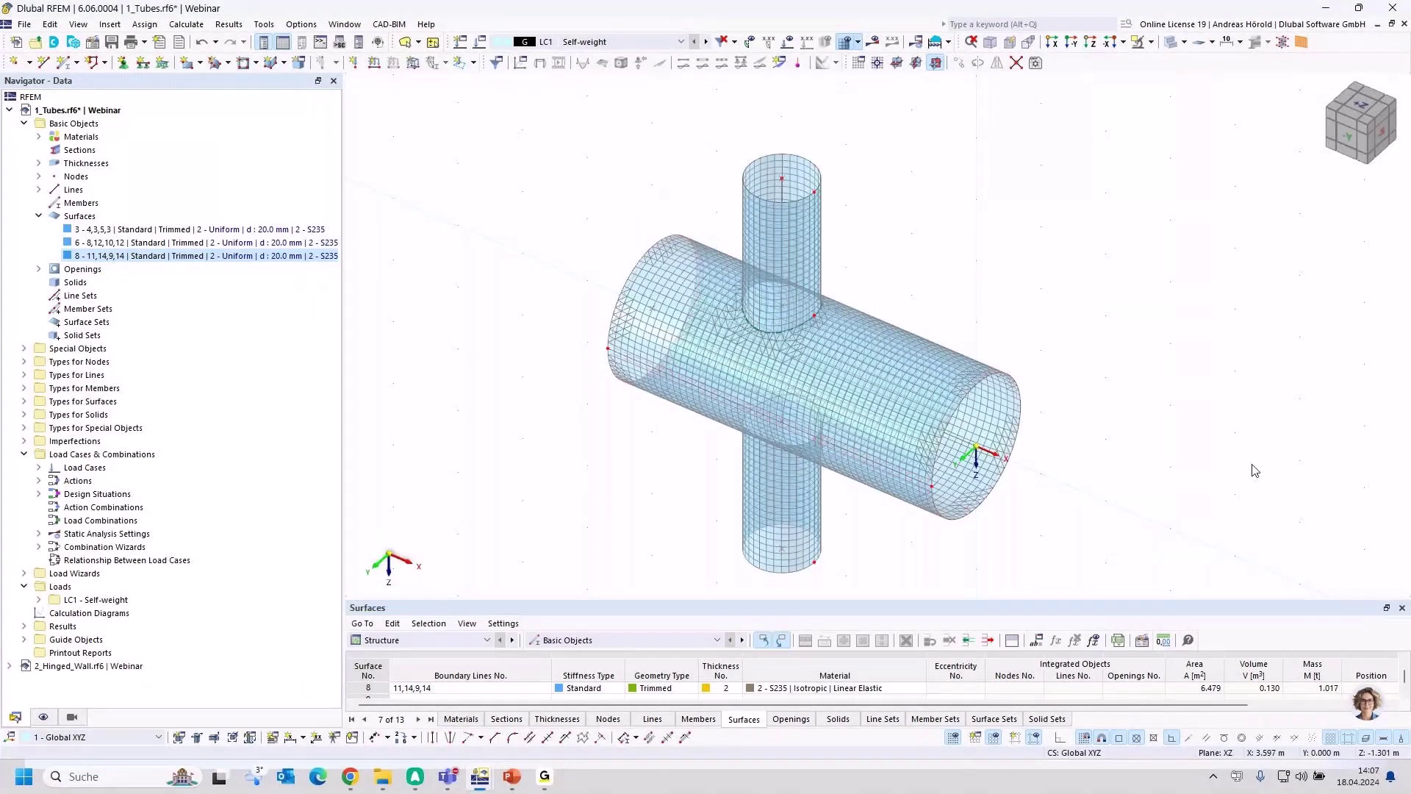
middle_click_drag(1255, 471, 1055, 374, "ctrl")
Switch to the 2_Hinged_Wall.rf6 model and show the whole wall.
left_click(10, 110)
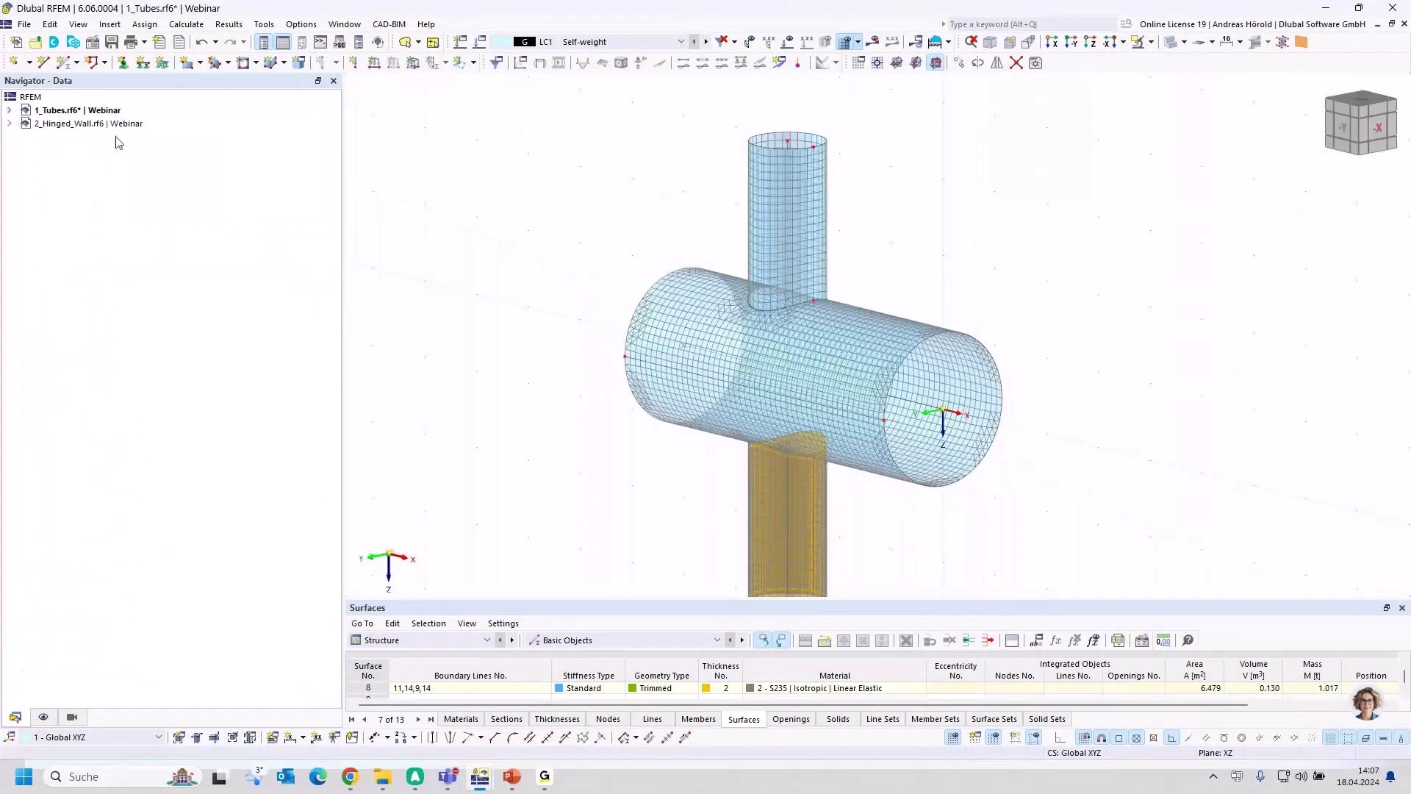
double_click(112, 125)
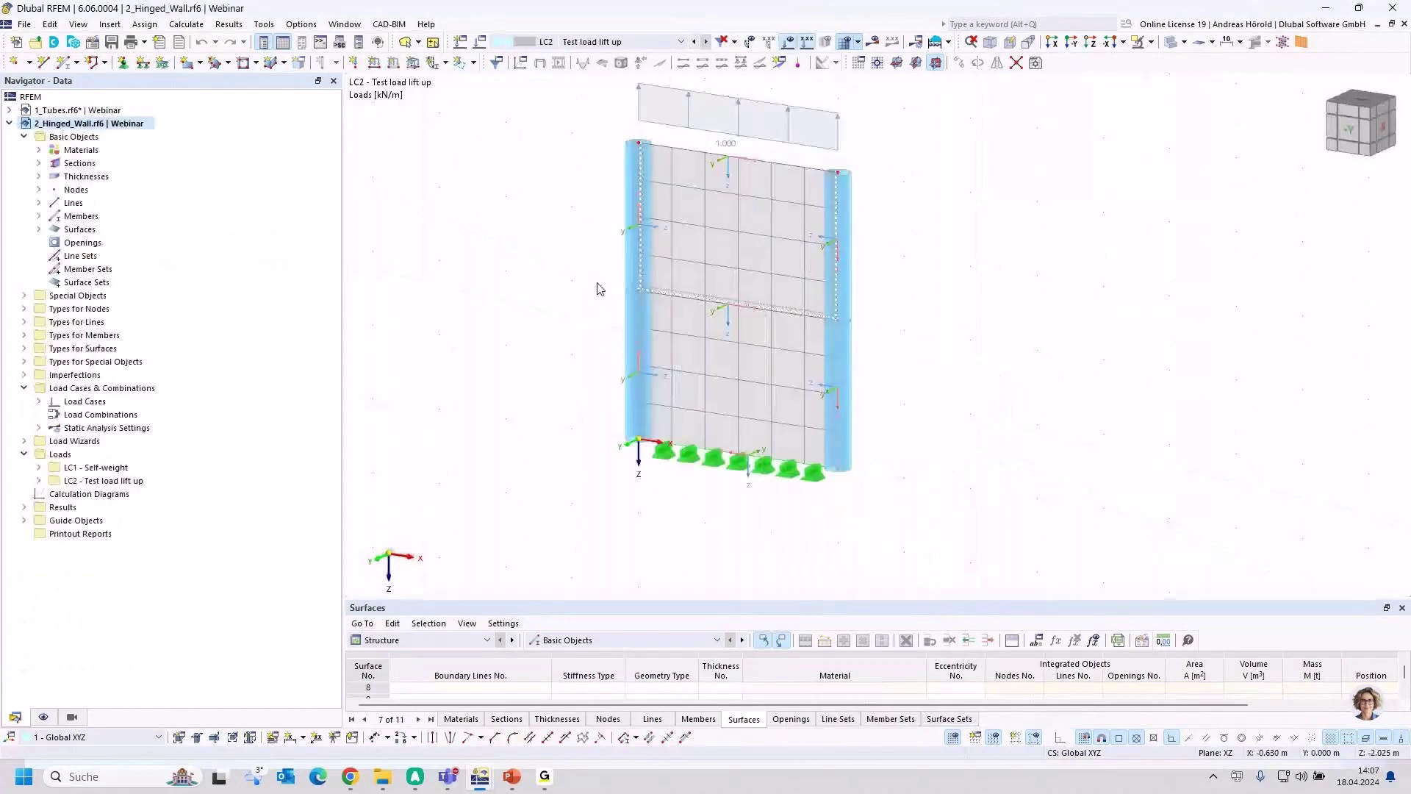
middle_click_drag(597, 288, 594, 354)
scroll(591, 358, "up", 1)
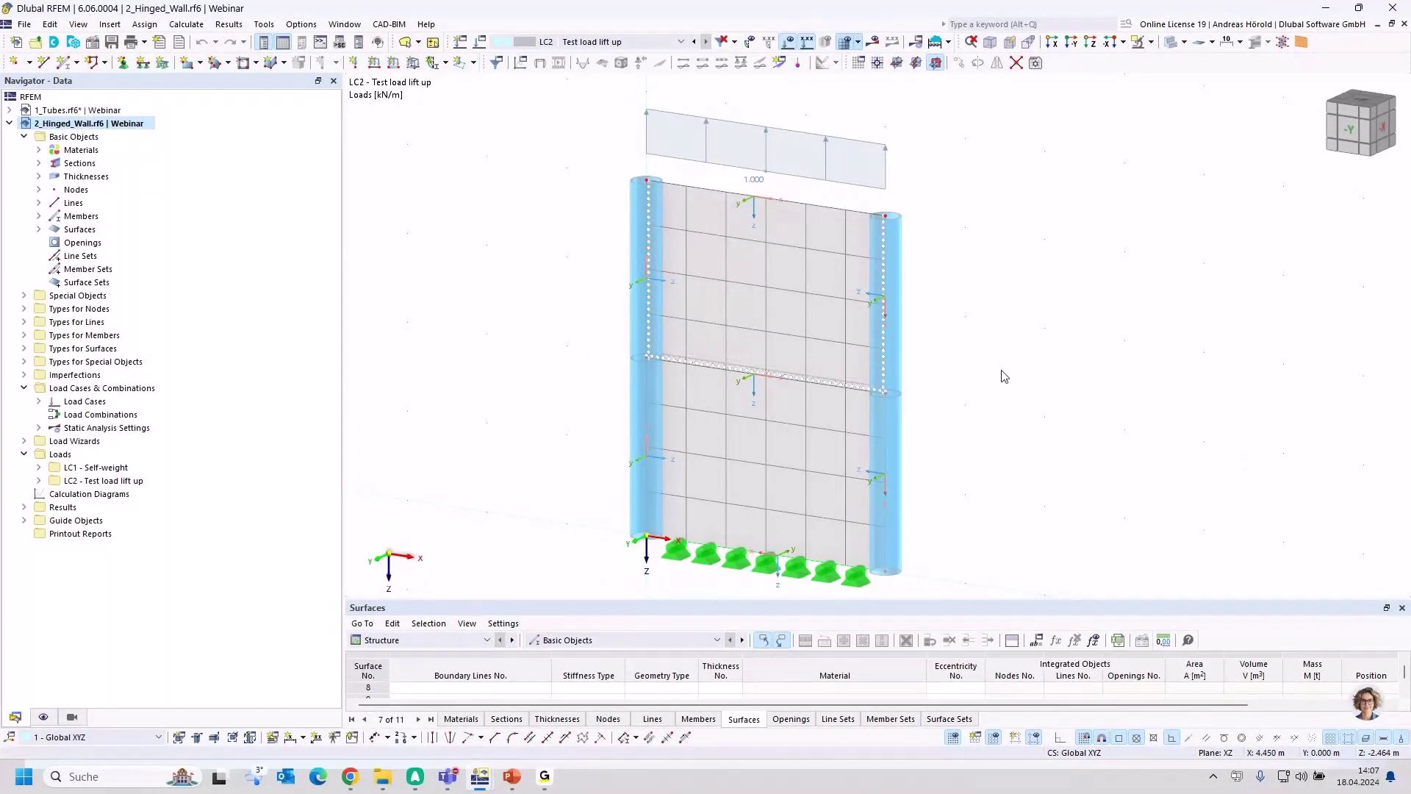
middle_click_drag(840, 445, 829, 422)
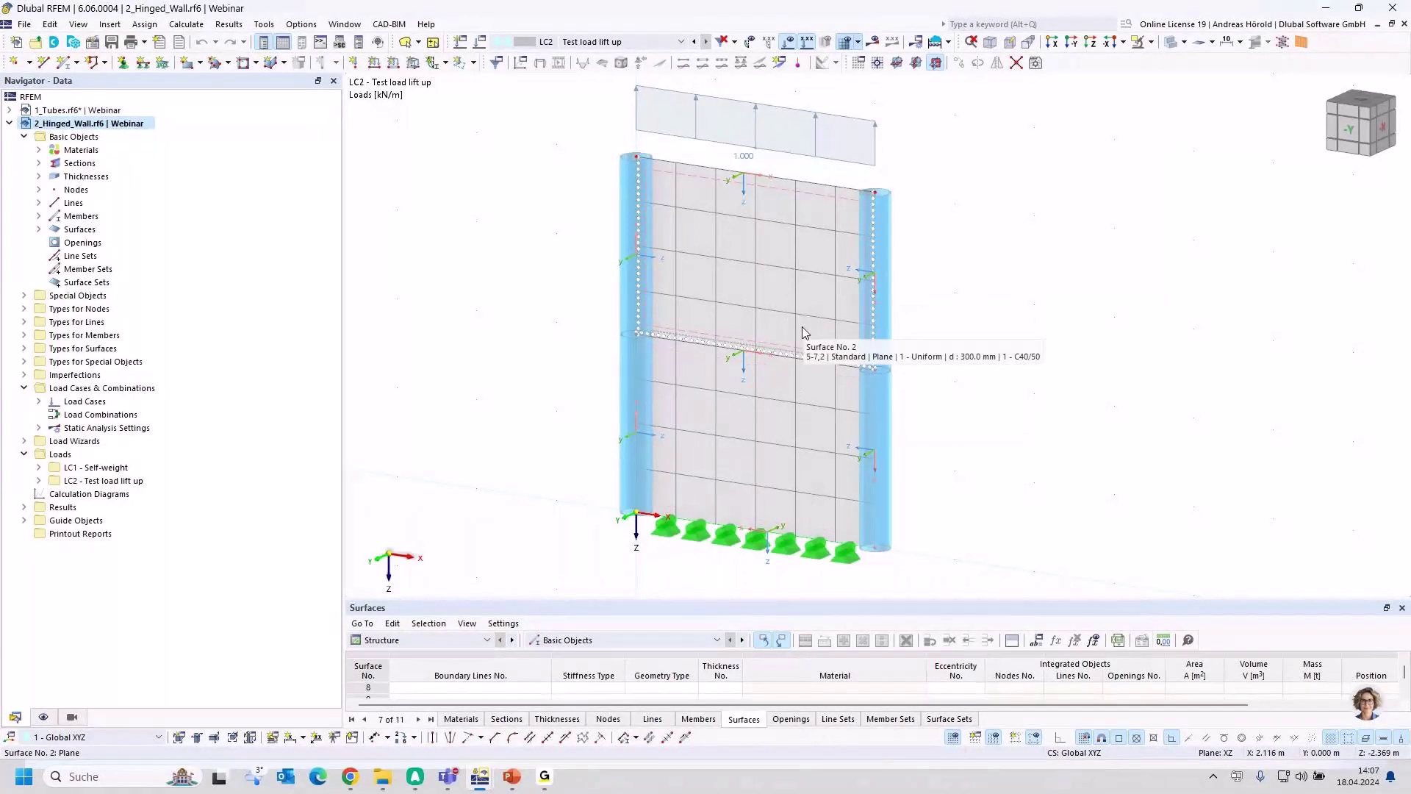
Select the upper wall surface, show the global deformations |u| for LC2 Test load lift up, and clear the selection.
left_click(781, 302)
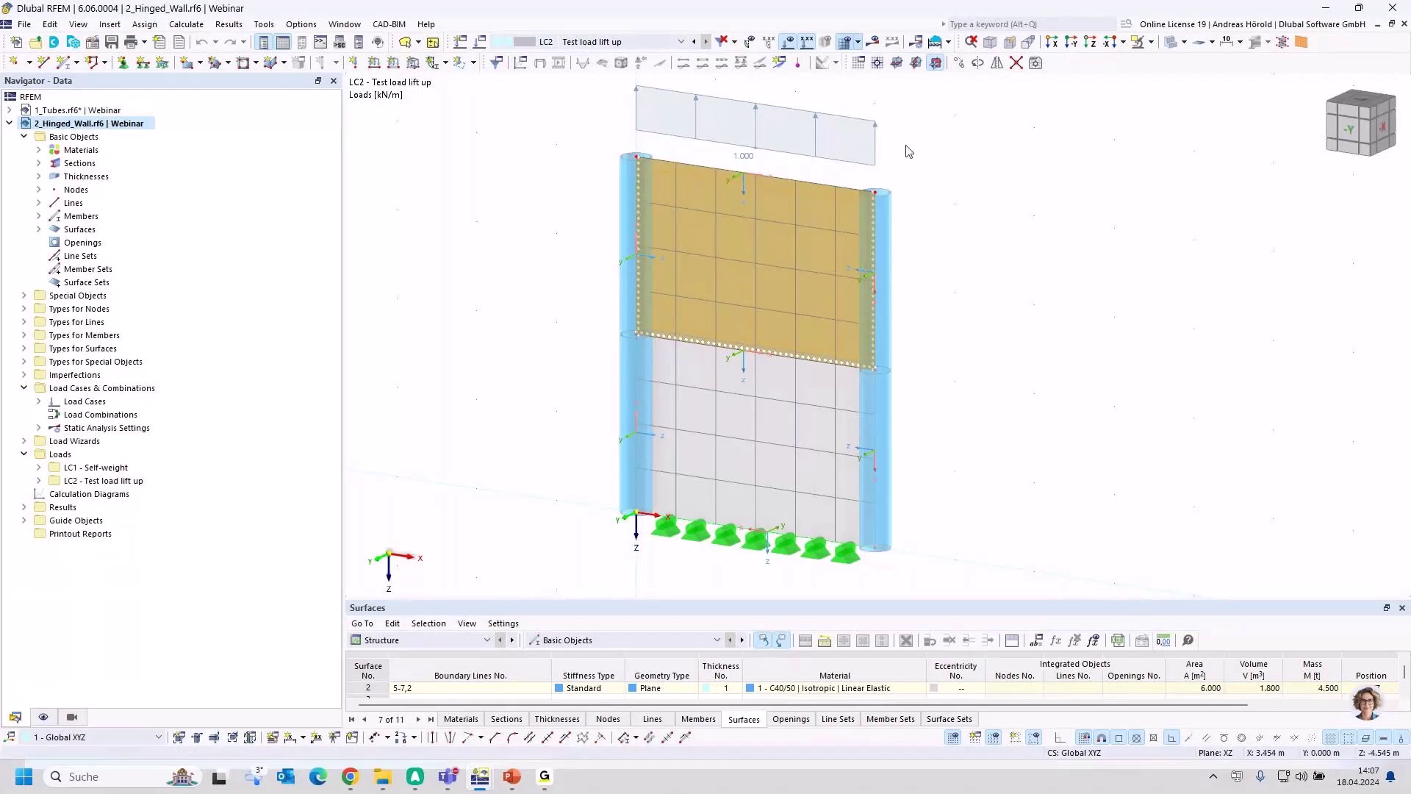
left_click(877, 62)
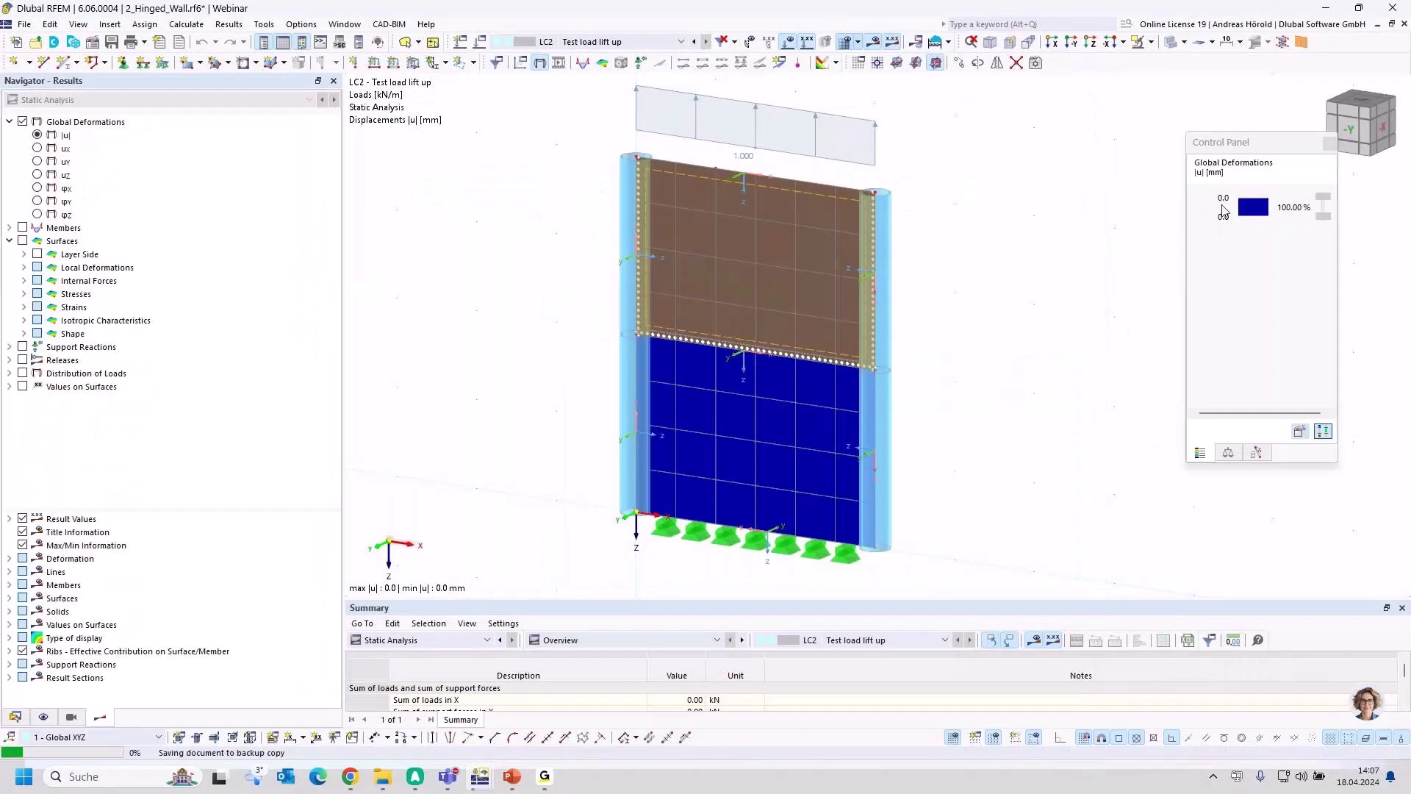
left_click(947, 301)
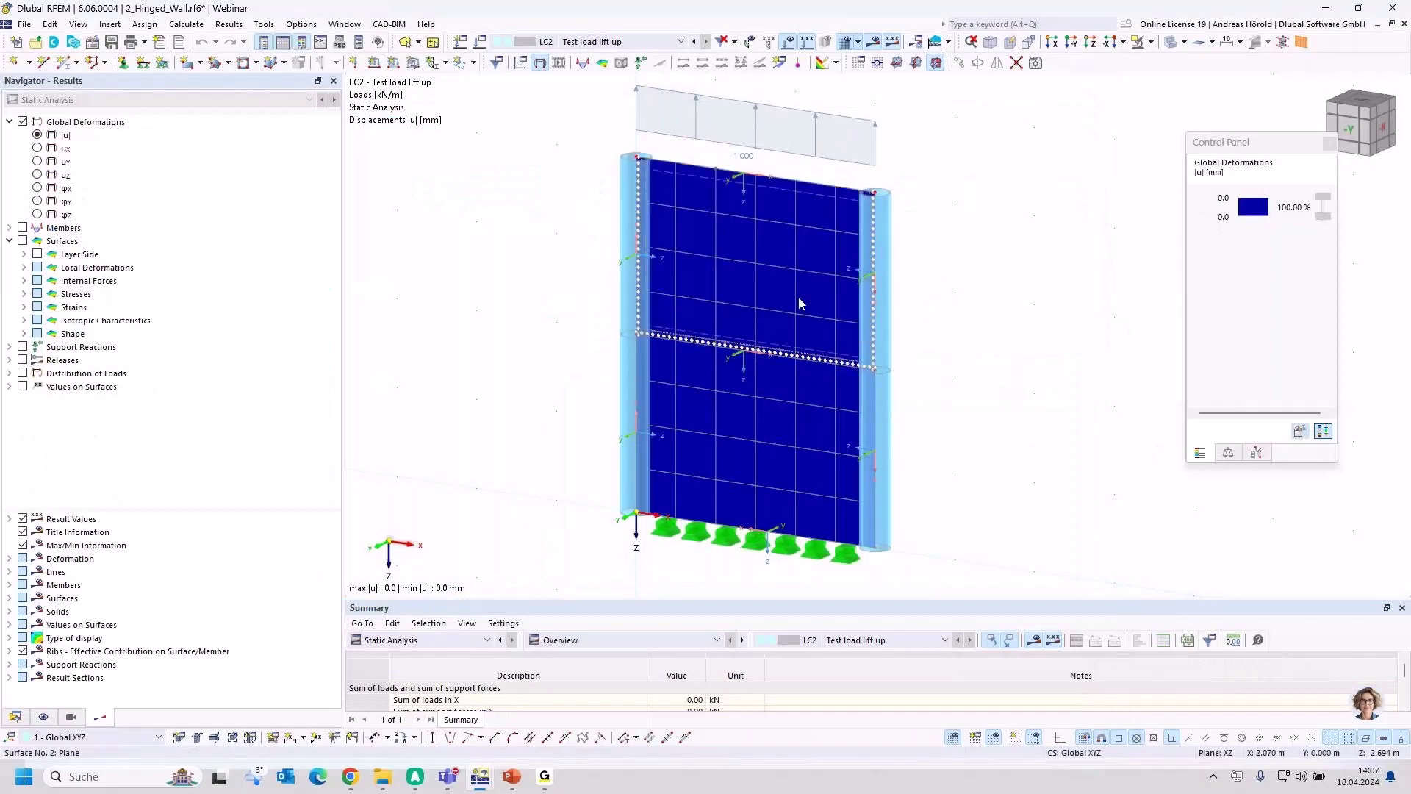
Review the conditions of the horizontal line hinge between the upper and lower wall surfaces without changing them.
scroll(801, 316, "up", 4)
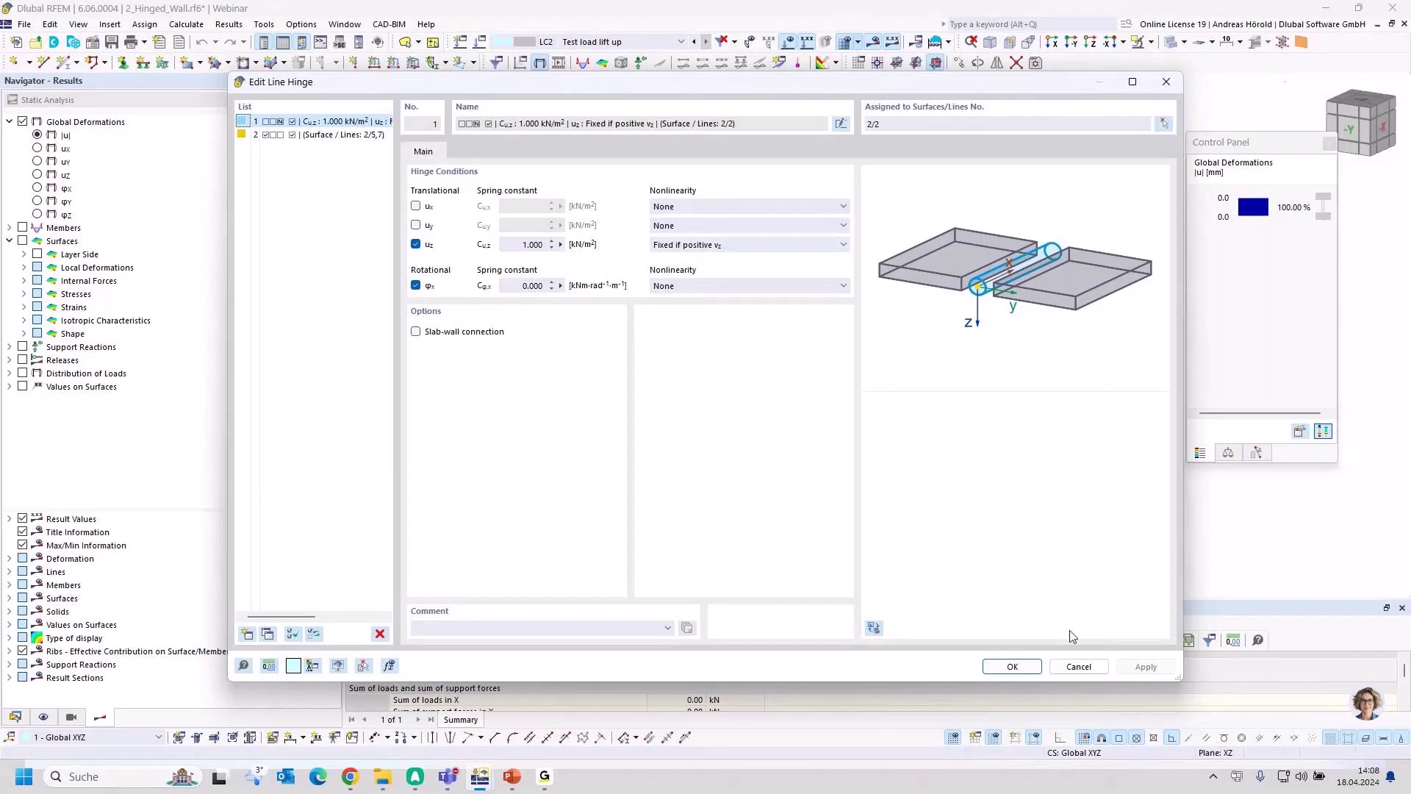
left_click(1078, 666)
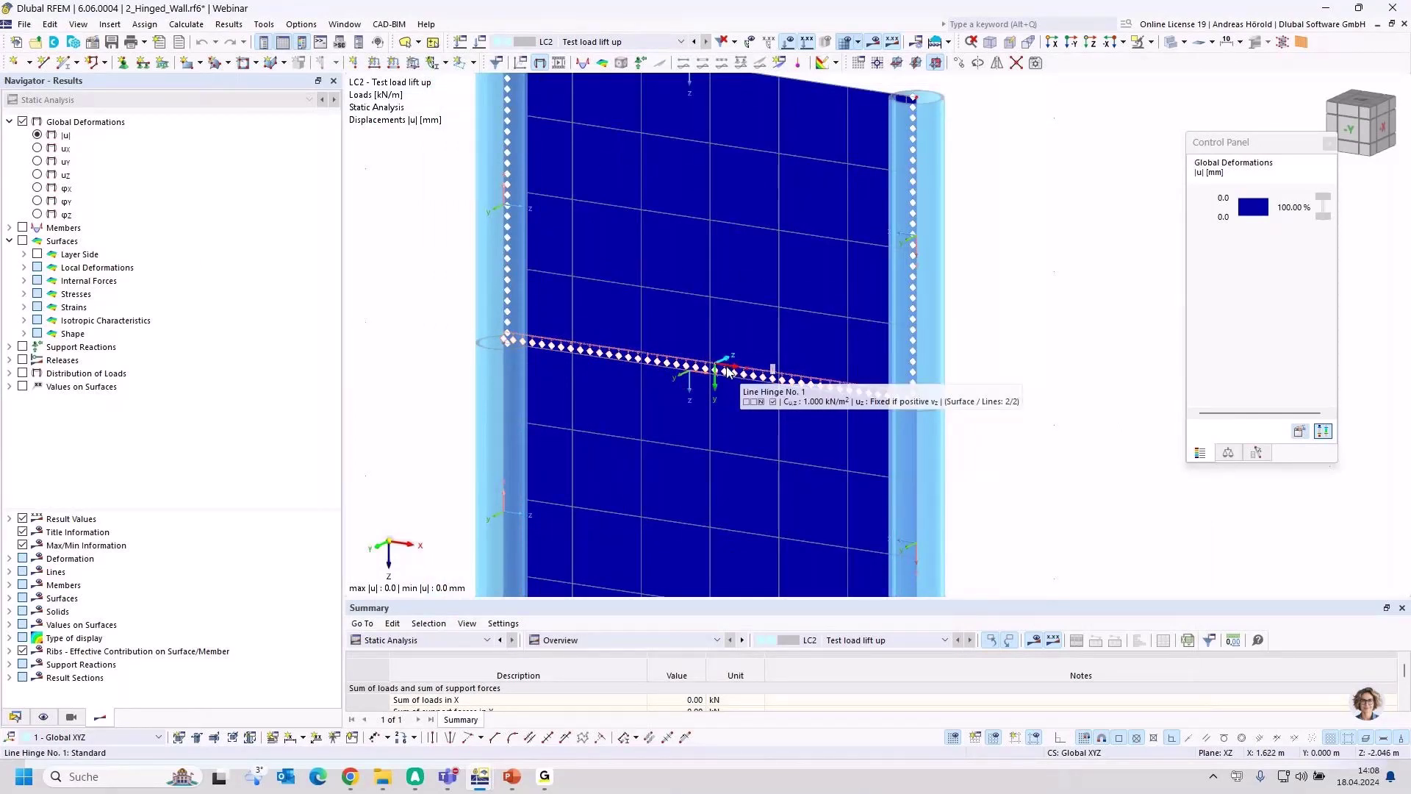
left_click(731, 377)
key("Escape")
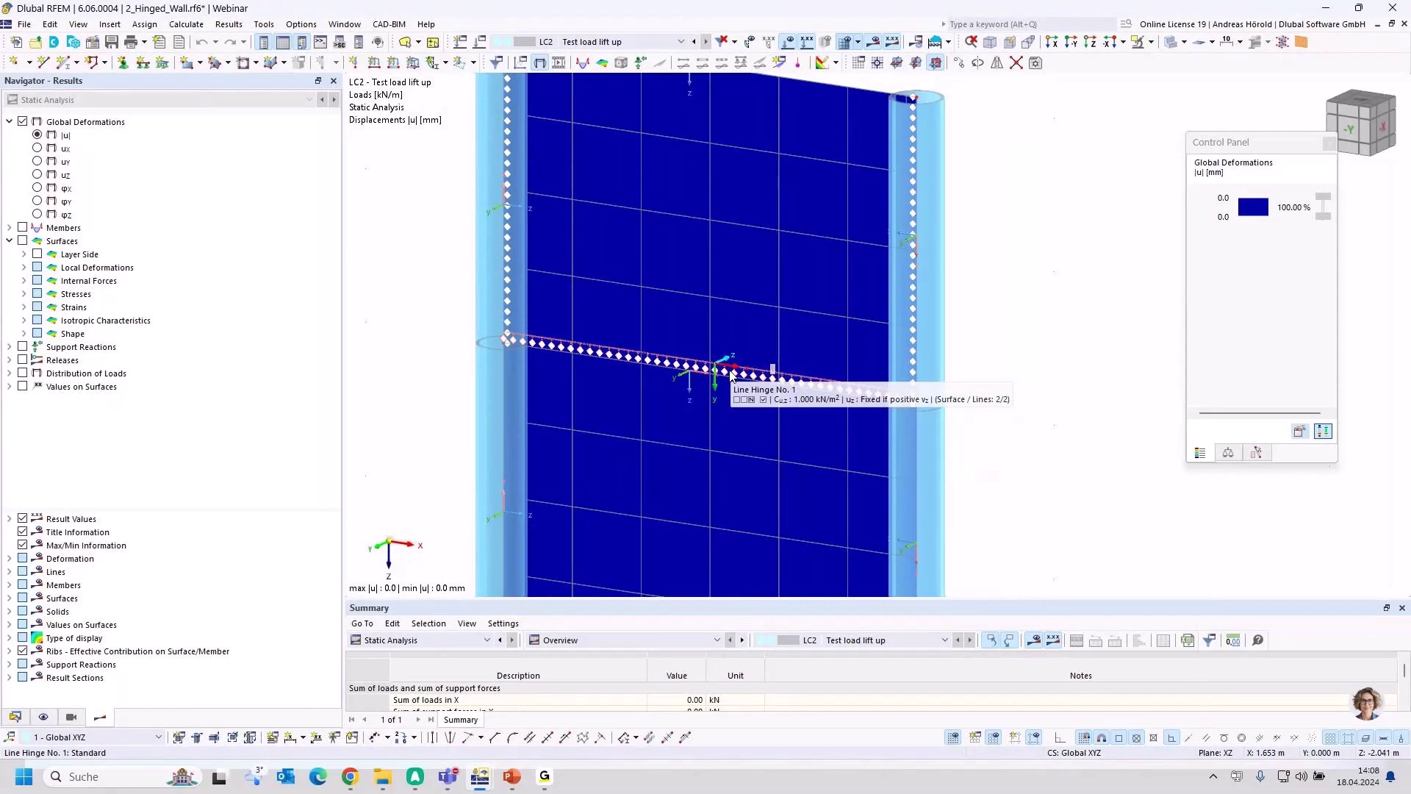
Select the horizontal line hinge and turn on the display of the line hinge axis systems x, y, z.
left_click(732, 376)
left_click(48, 714)
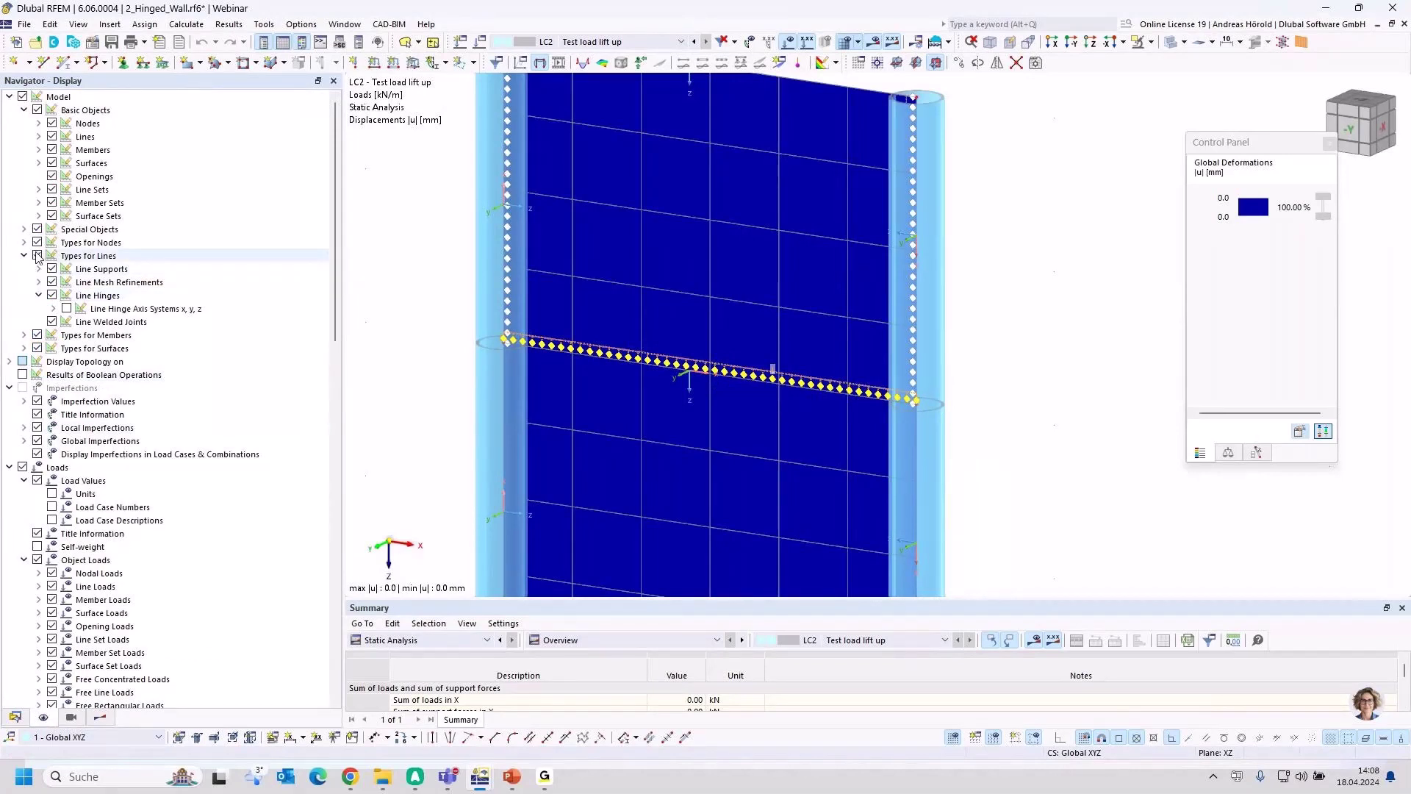
left_click(67, 310)
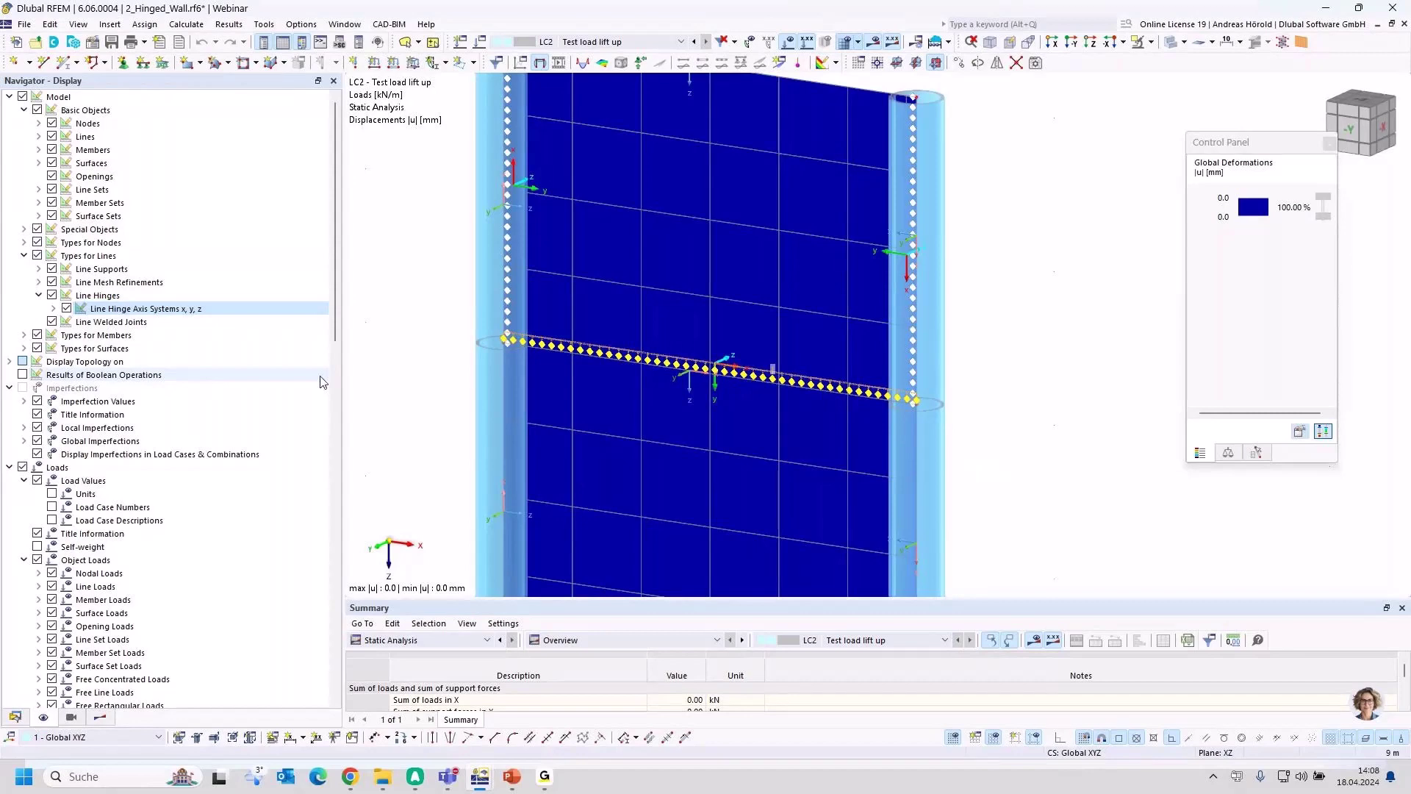
scroll(718, 391, "up", 3)
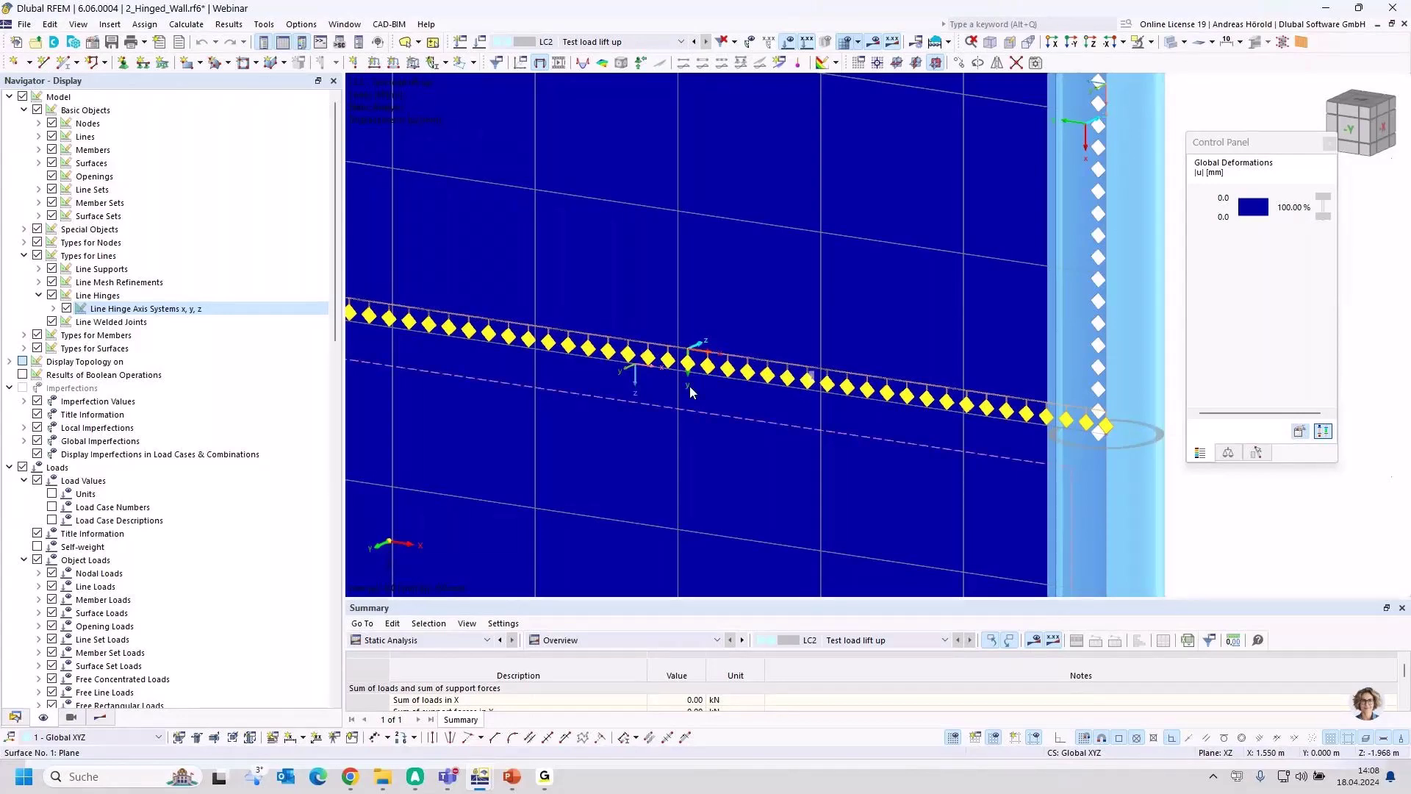
scroll(696, 373, "down", 2)
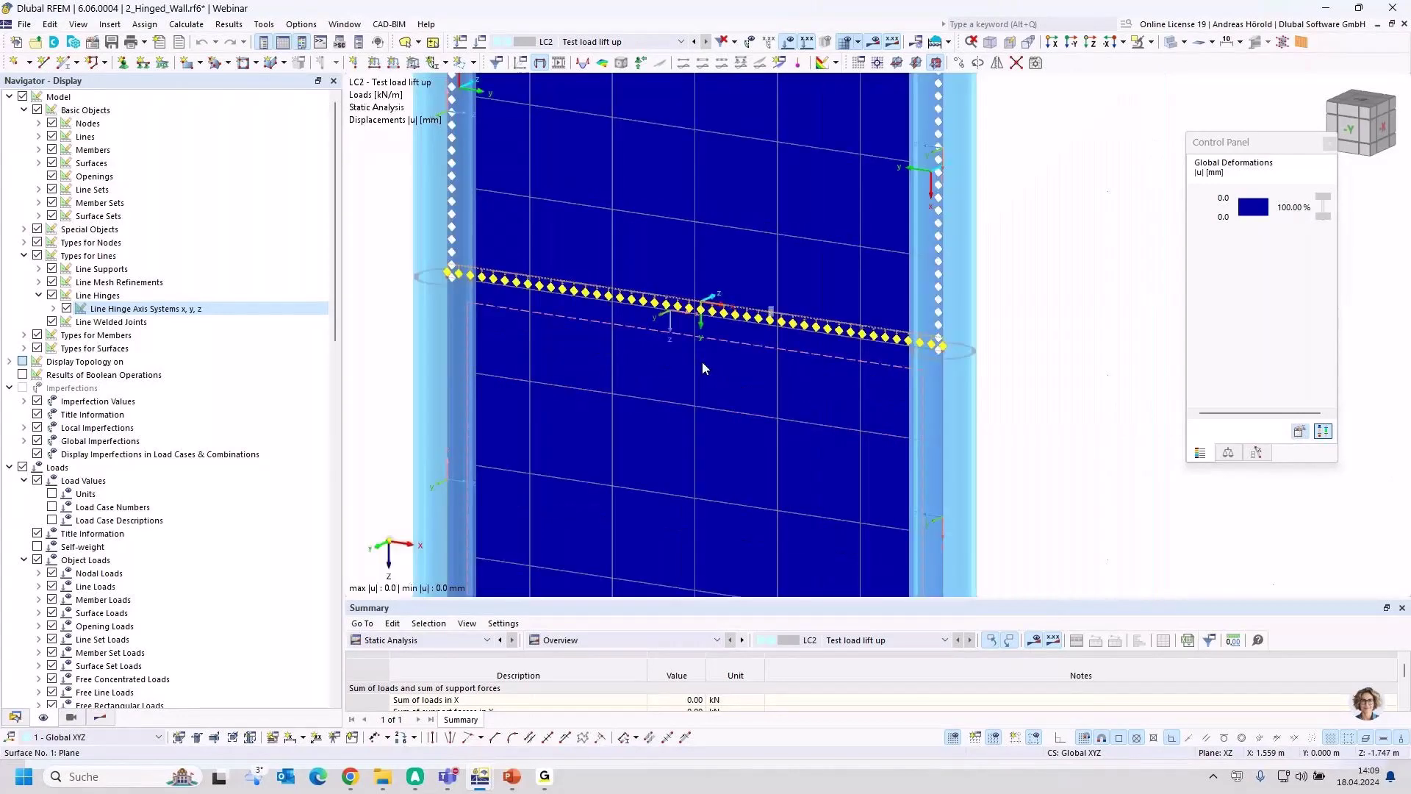
Edit the horizontal line hinge, setting the uz nonlinearity to None and disabling the uz translational hinge condition.
double_click(752, 320)
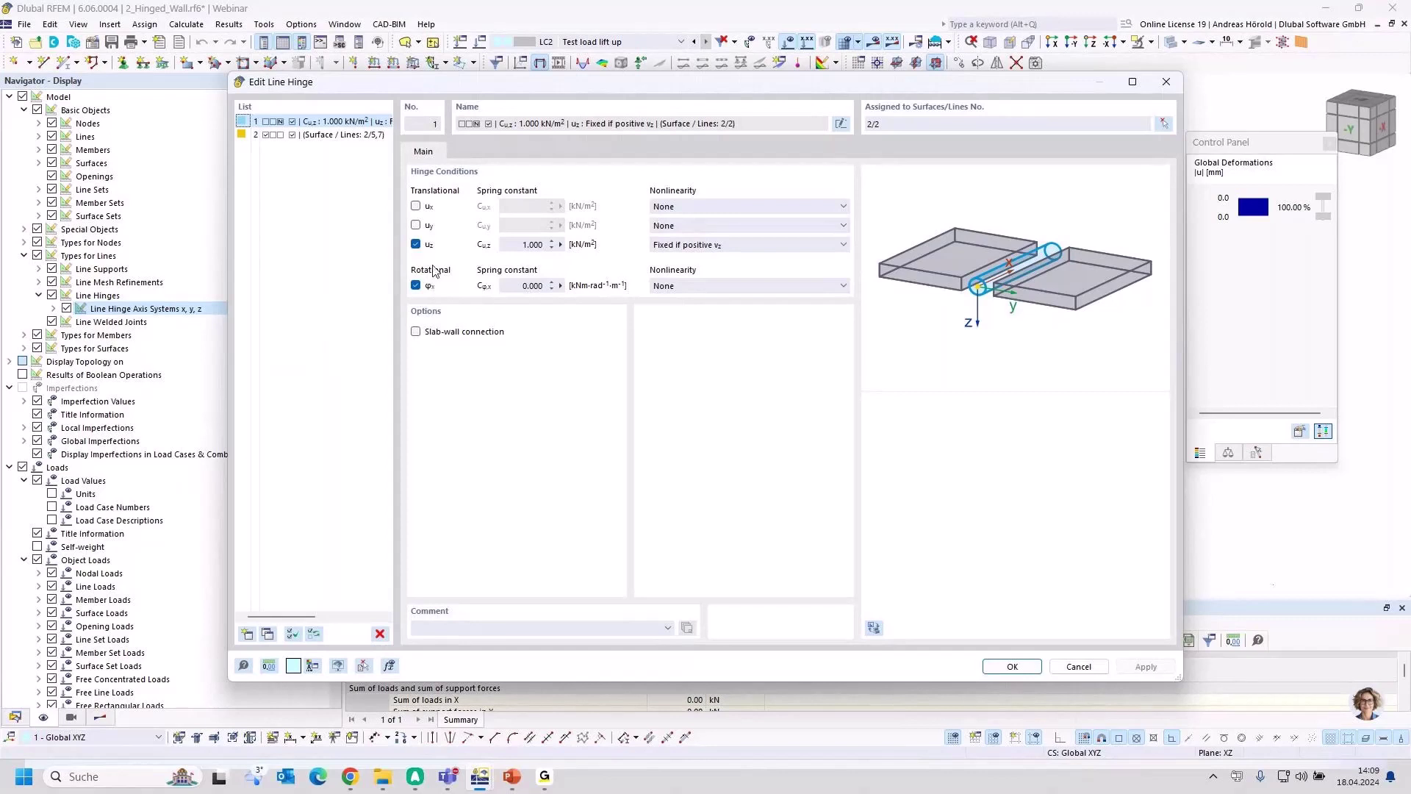
left_click(744, 252)
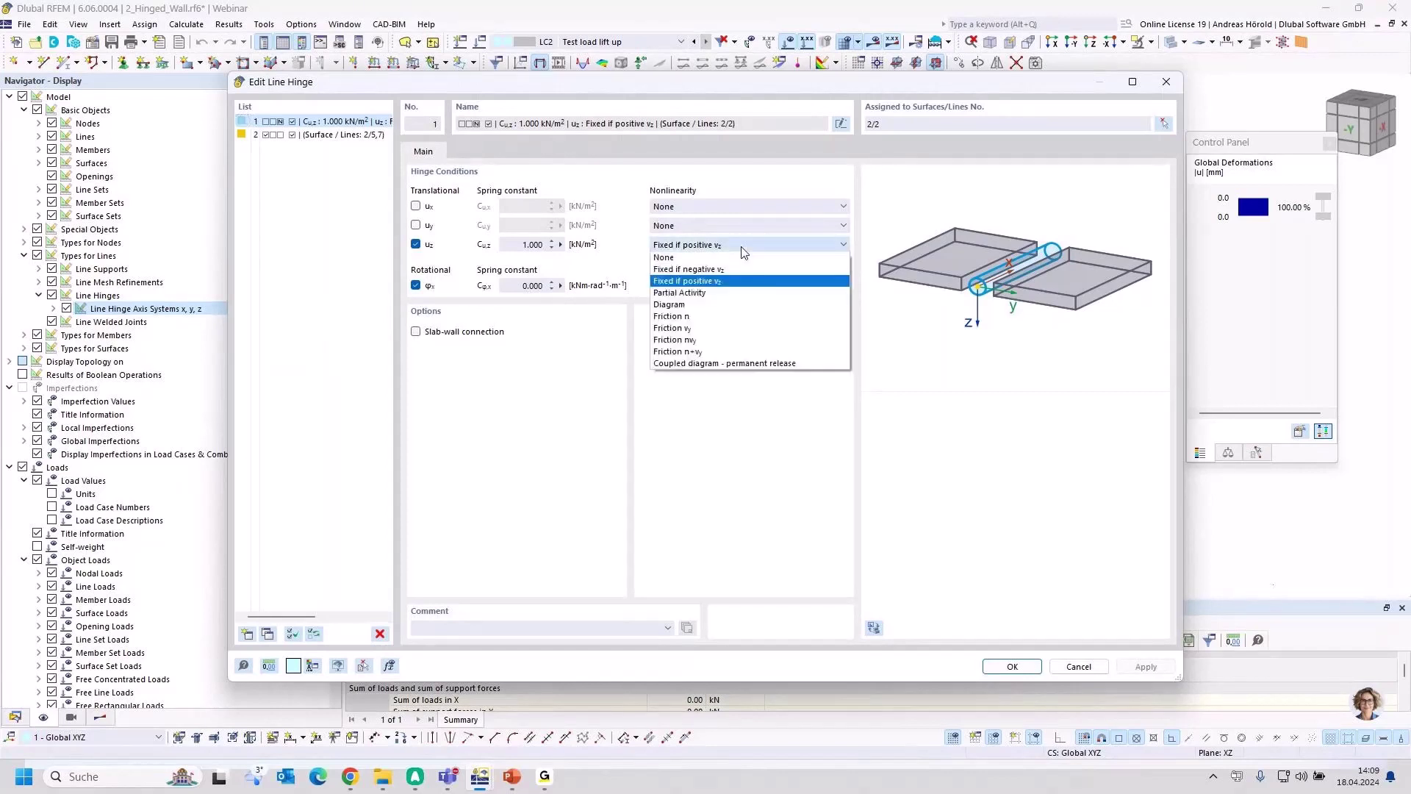
left_click(742, 261)
left_click(416, 244)
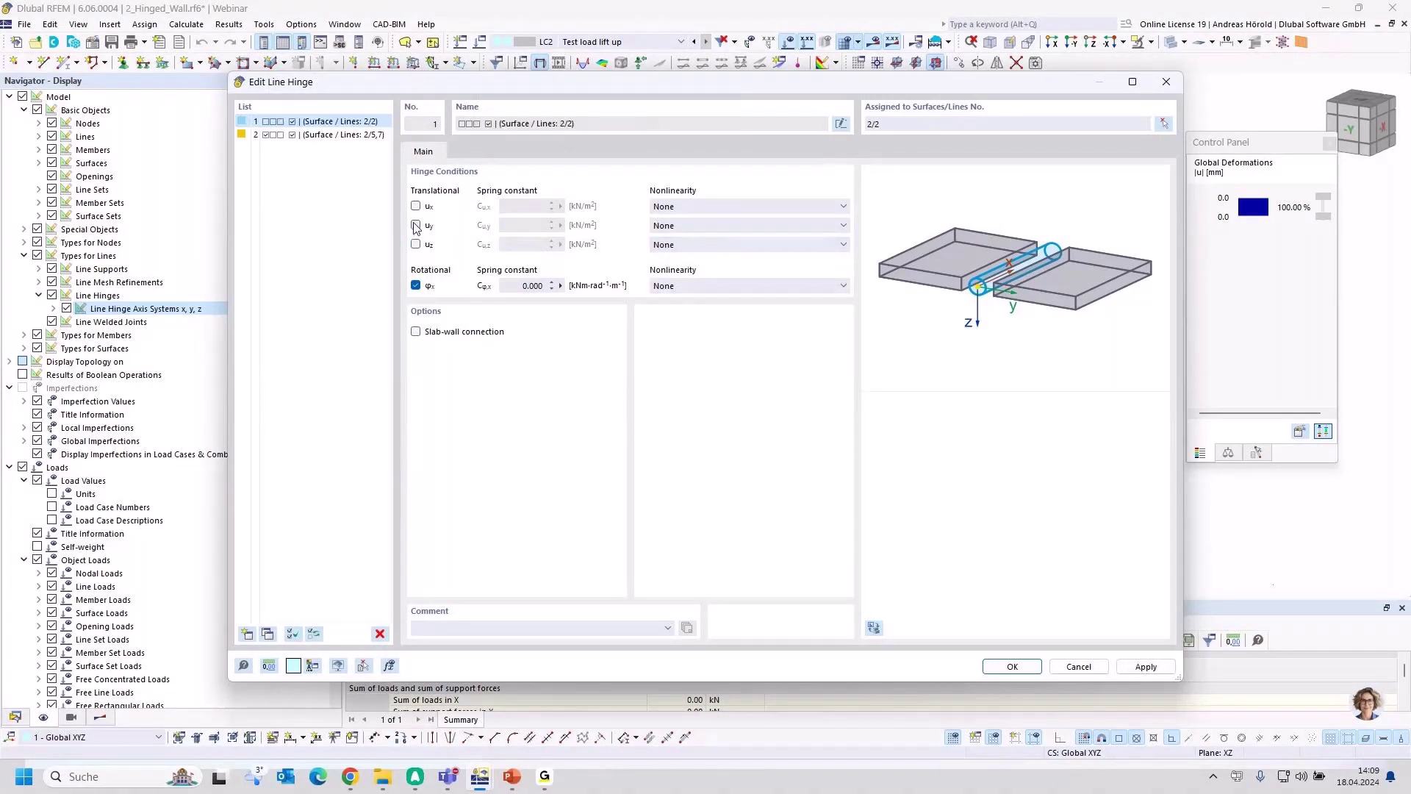
Enable the hinge's uy condition with spring constant 1 kN/m² and nonlinearity Fixed if positive vy, and accept the changes.
left_click(416, 225)
double_click(519, 230)
type("1")
left_click(723, 227)
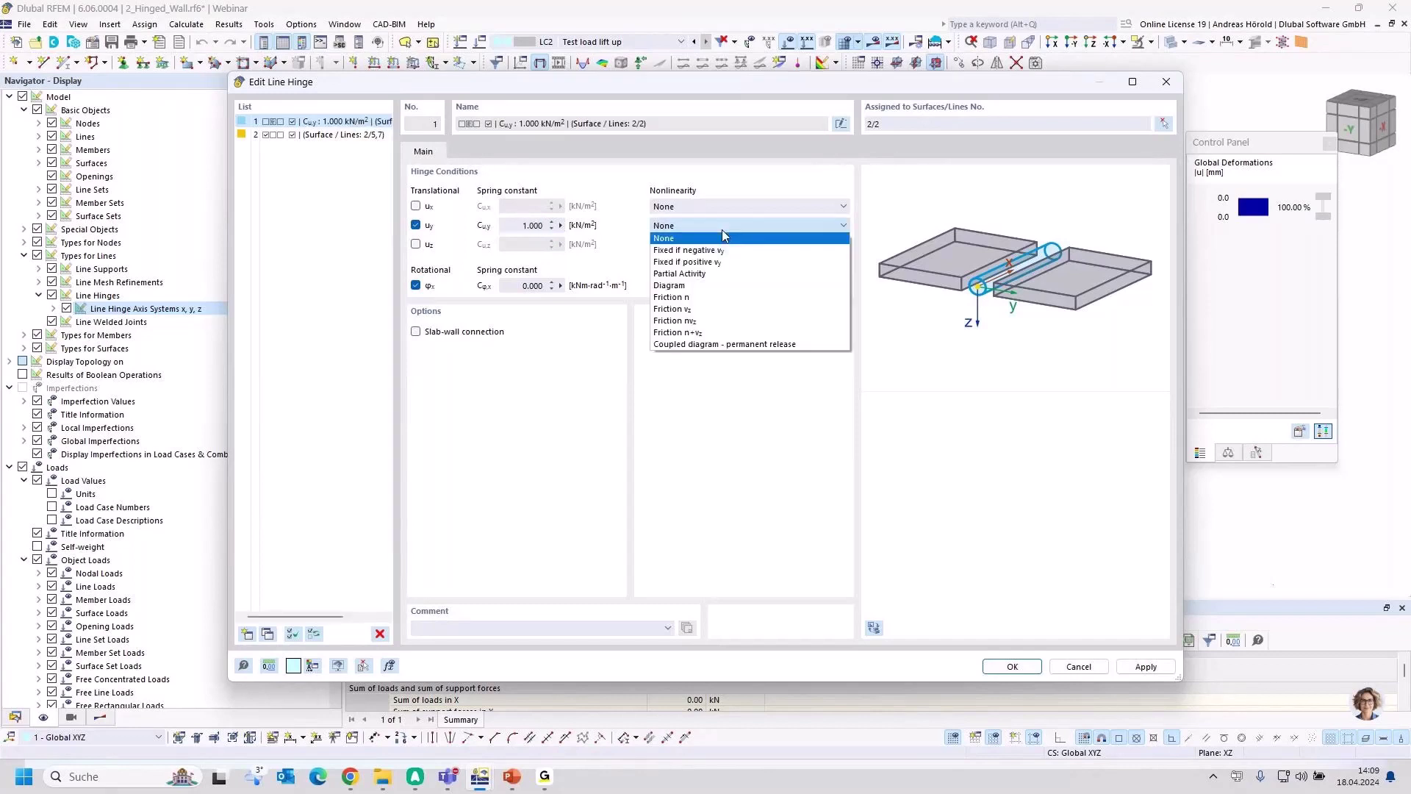
left_click(739, 266)
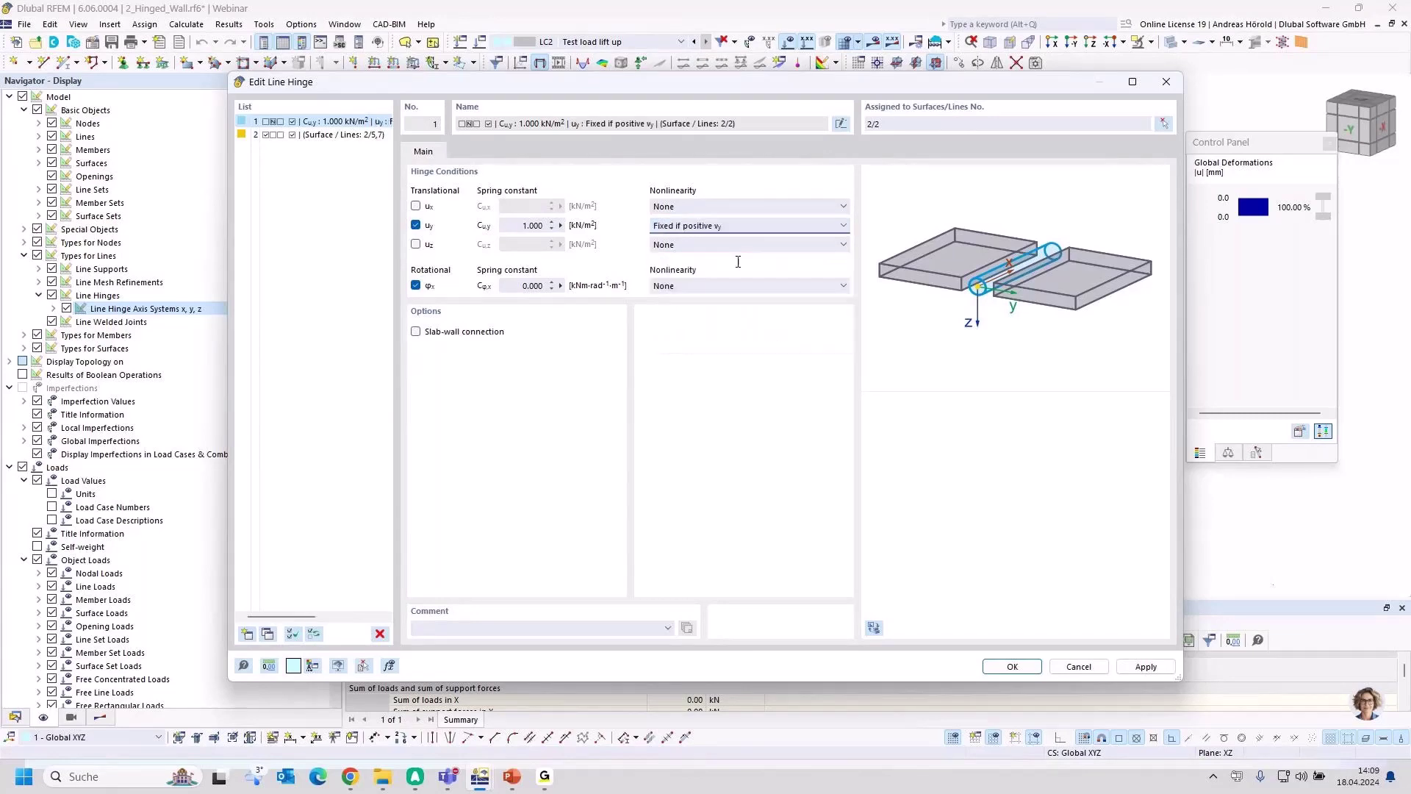
left_click(1009, 666)
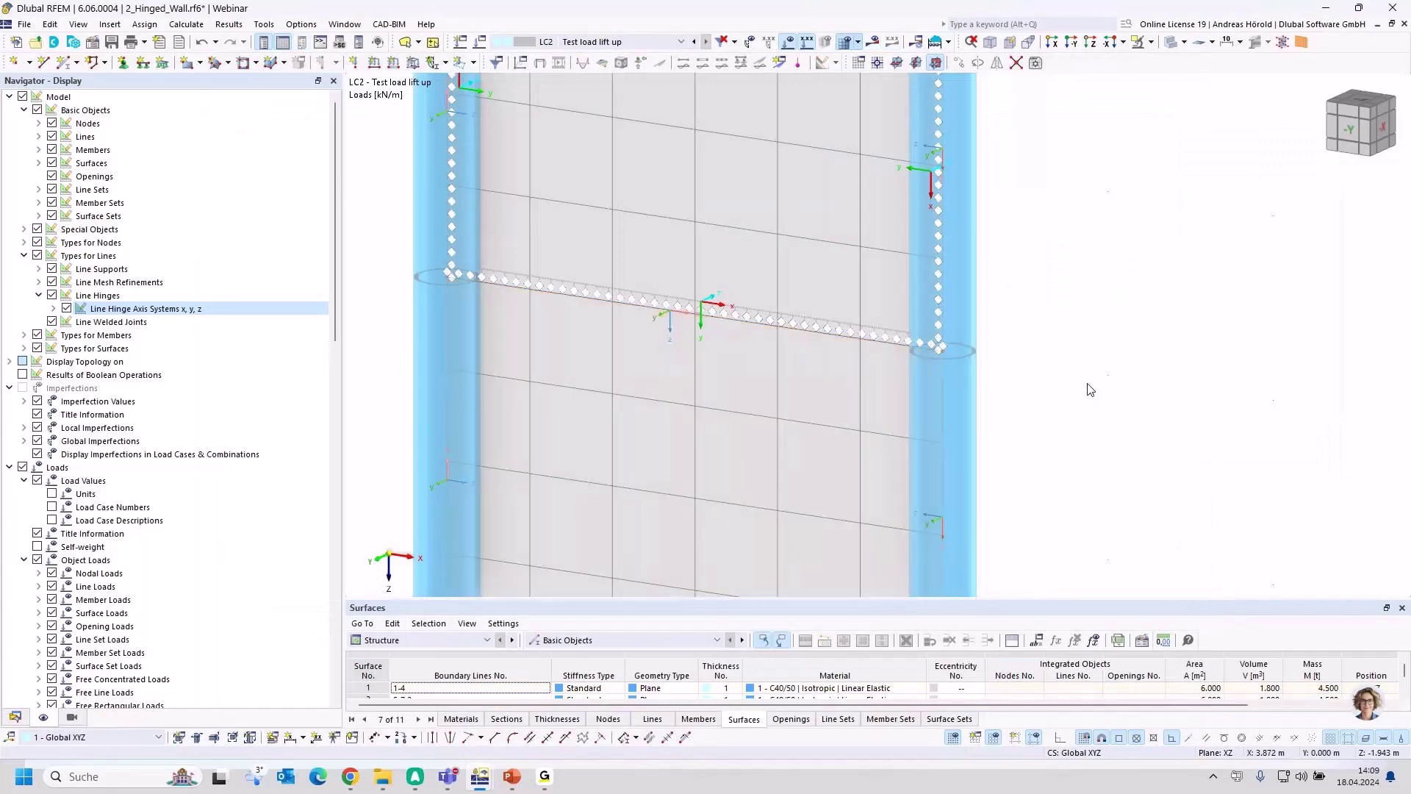
scroll(1002, 196, "down", 3)
middle_click_drag(1002, 196, 966, 332)
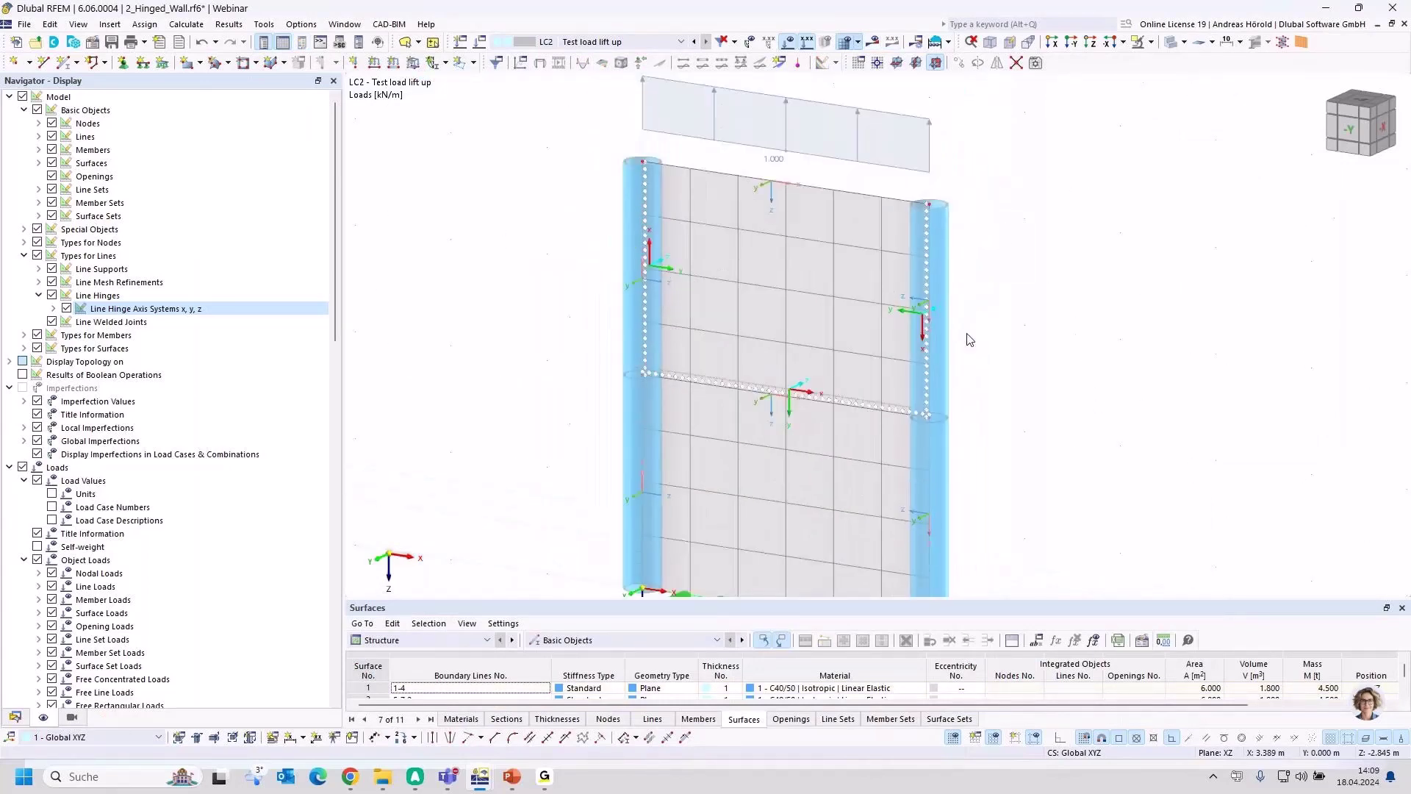
Display the calculated global deformations for LC2 Test load lift up and inspect the horizontal line hinge between the wall surfaces.
left_click(871, 42)
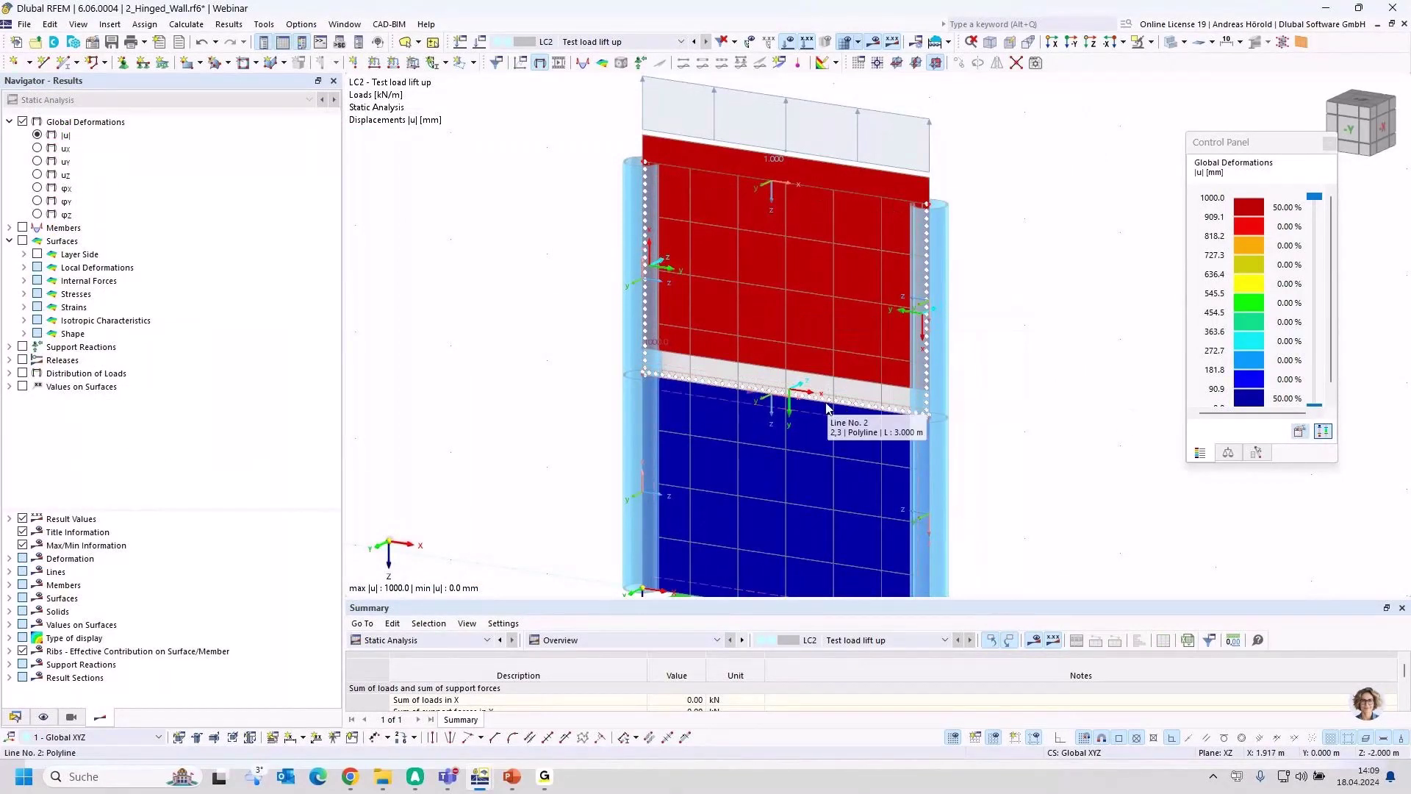
scroll(827, 408, "up", 1)
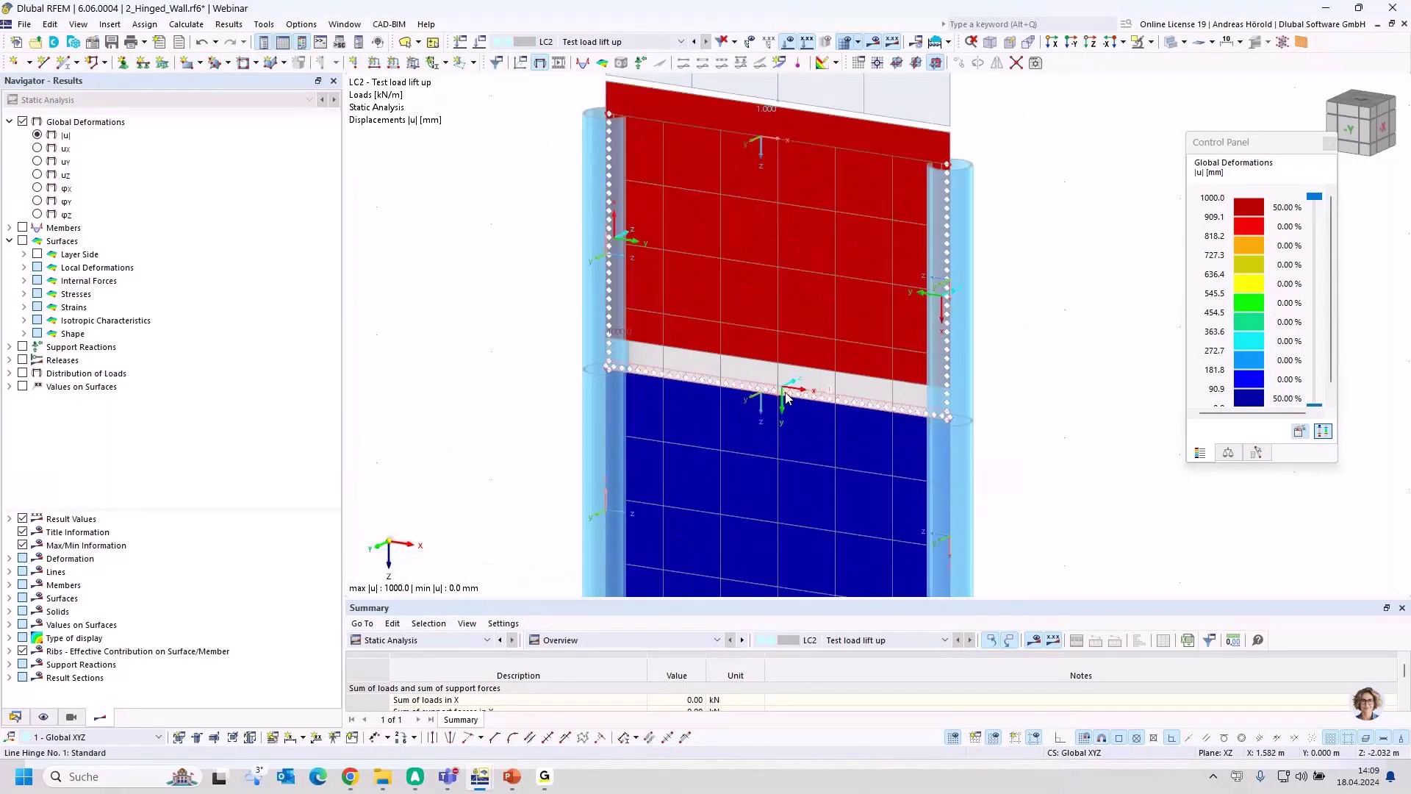
mouse_move(788, 395)
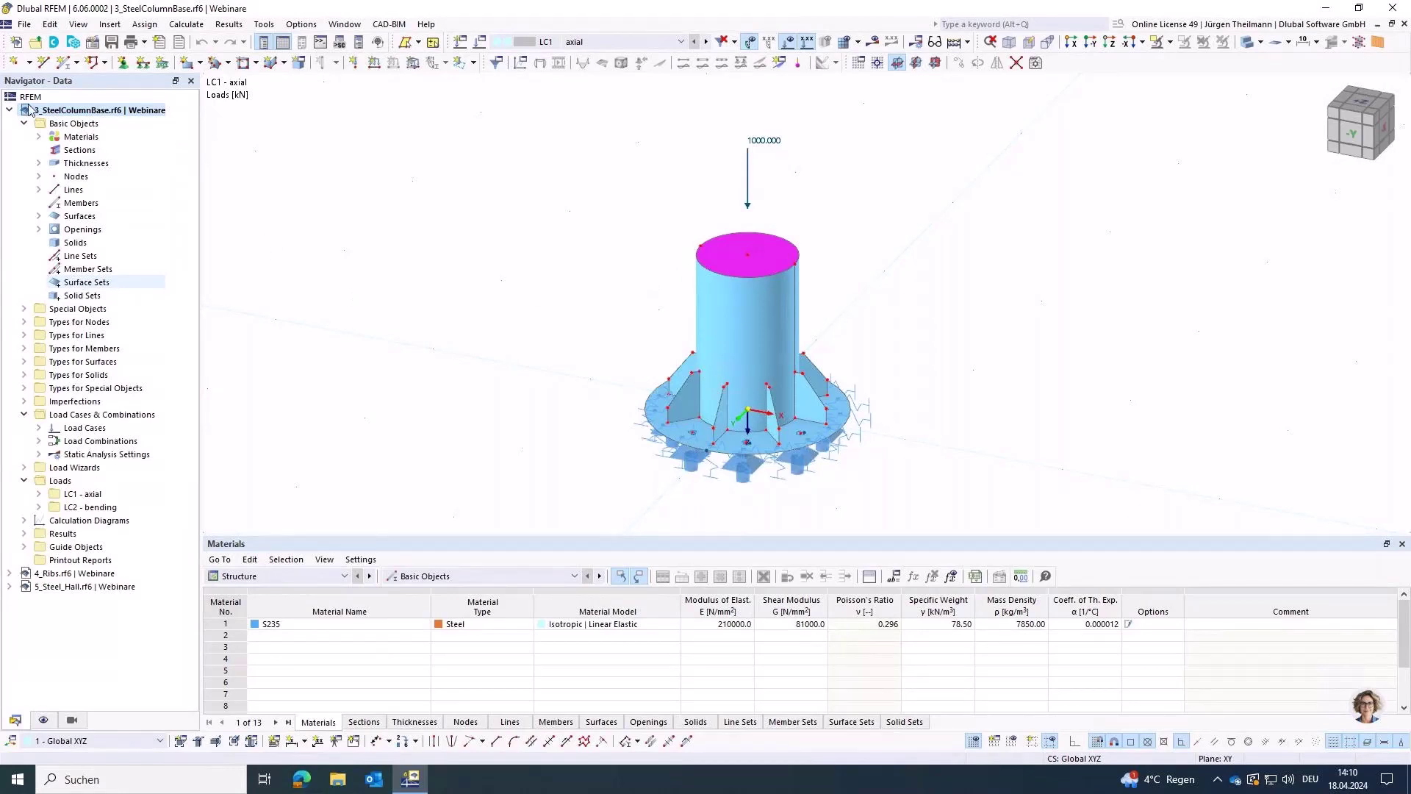
Browse the blocks in Dlubal Center, expand Trusses and Frames, view the 3D frame blocks, and close it.
left_click(55, 42)
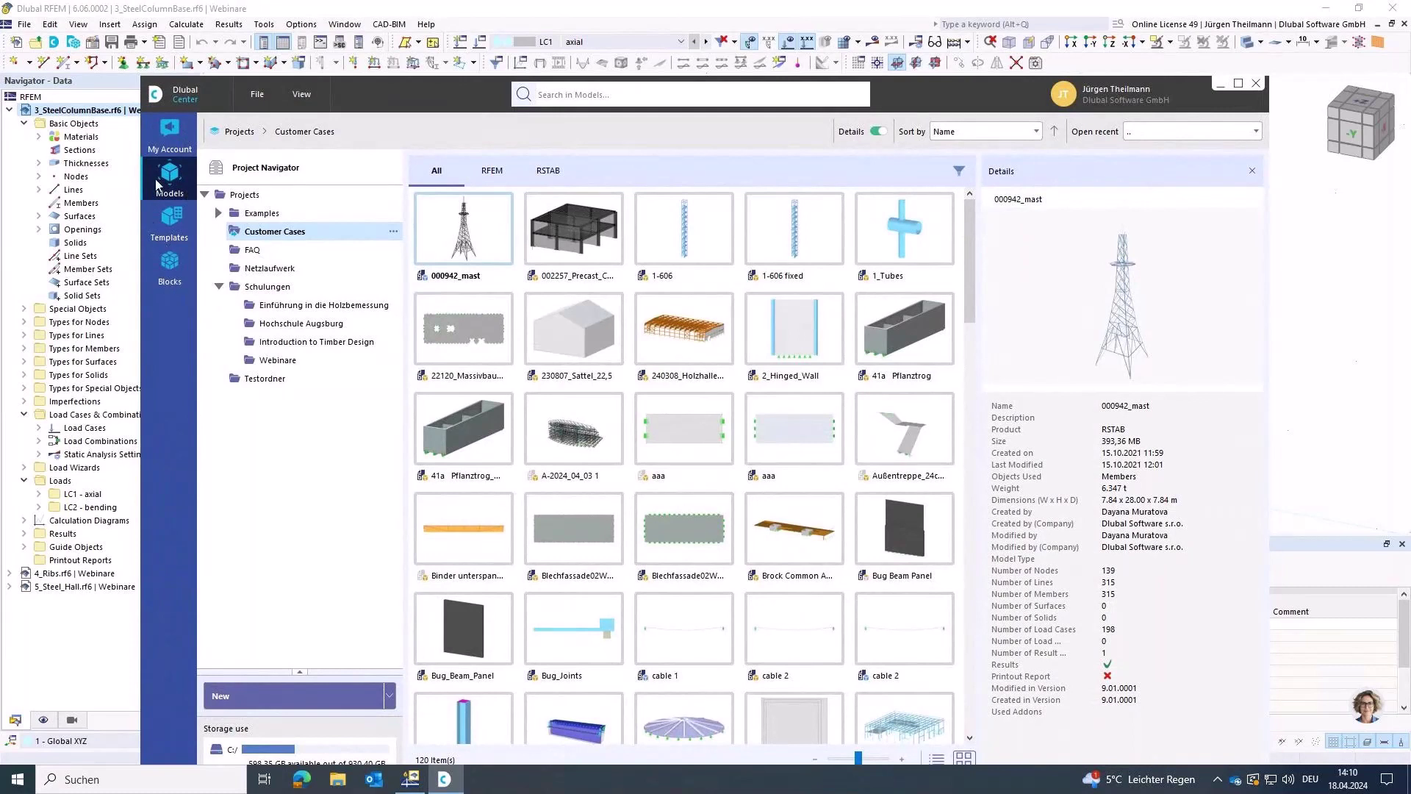
left_click(187, 273)
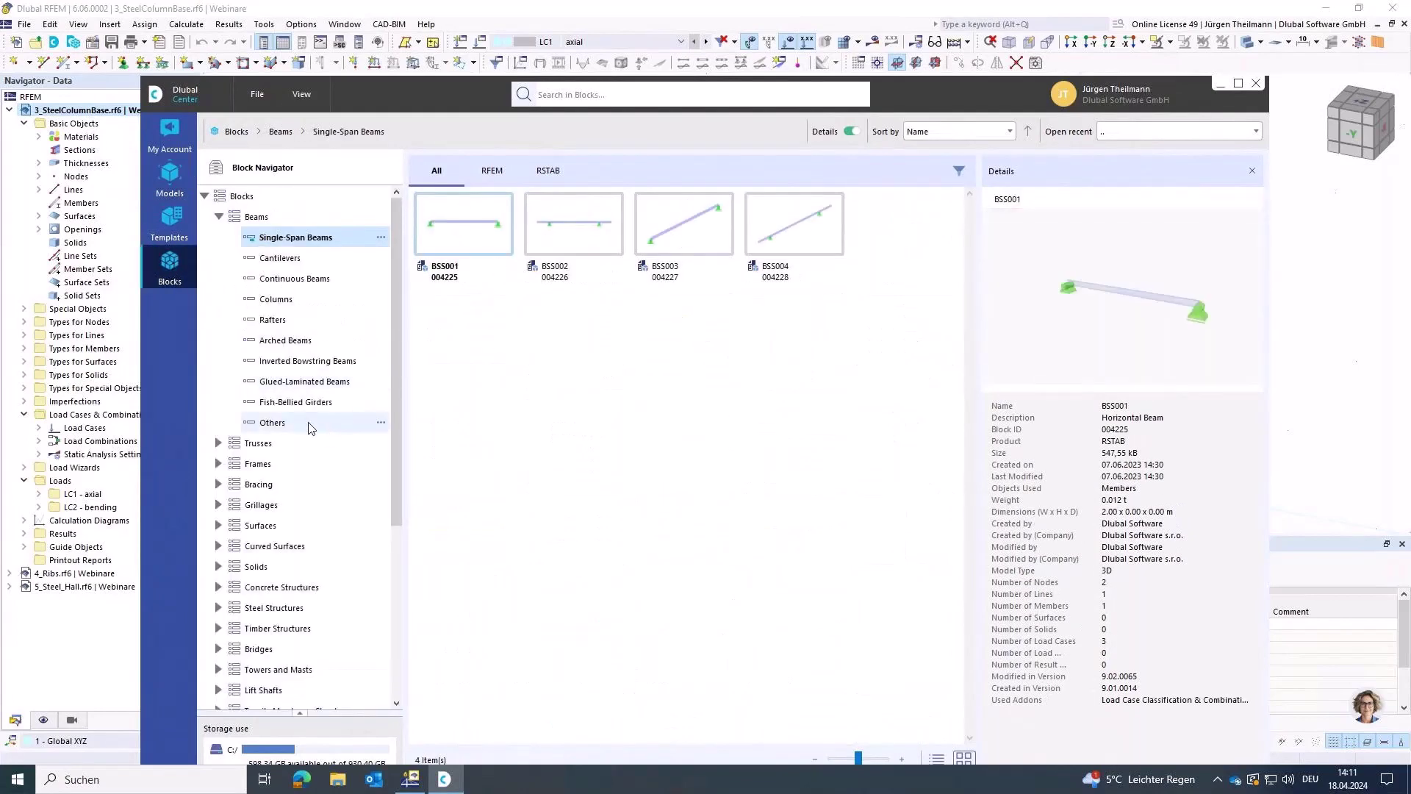
left_click(218, 444)
left_click(218, 484)
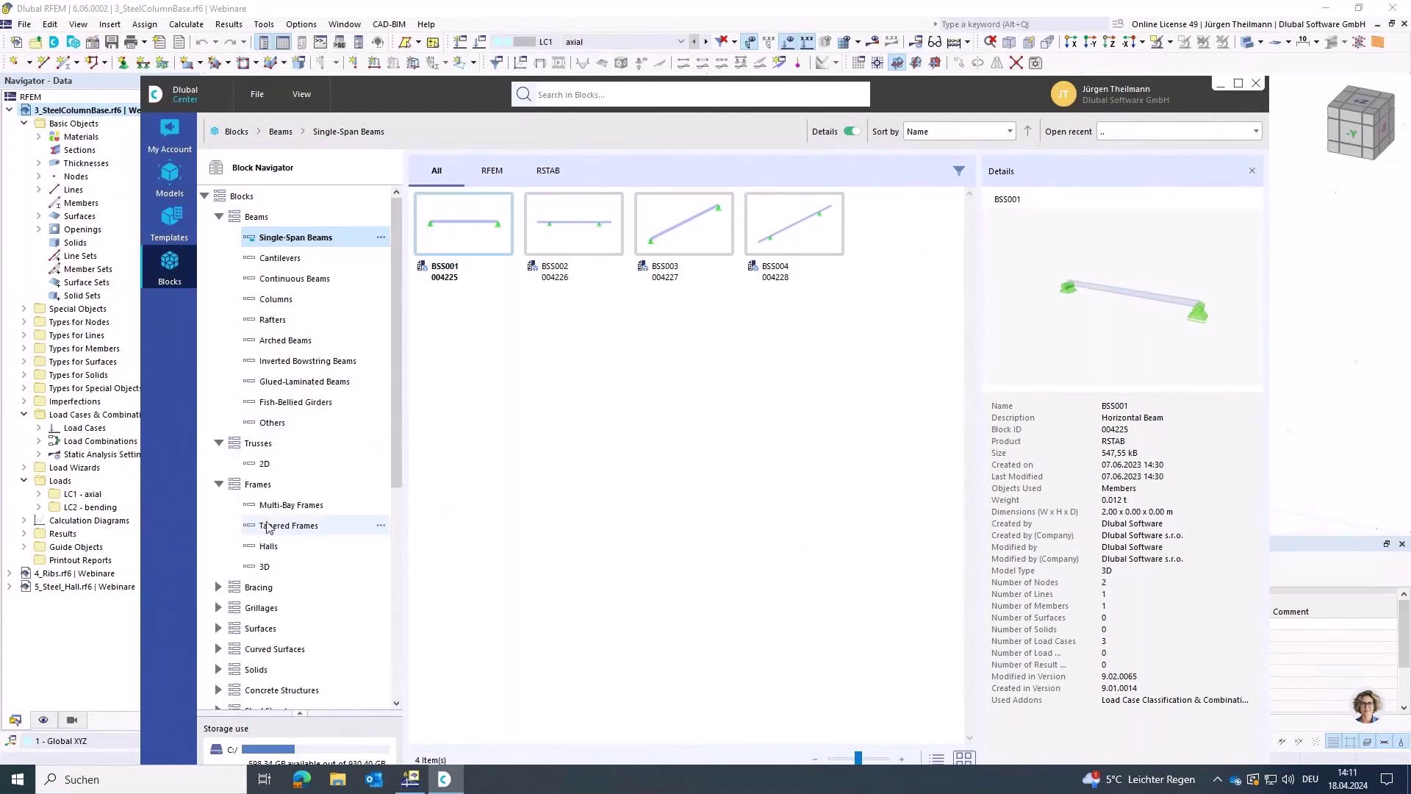
left_click(264, 572)
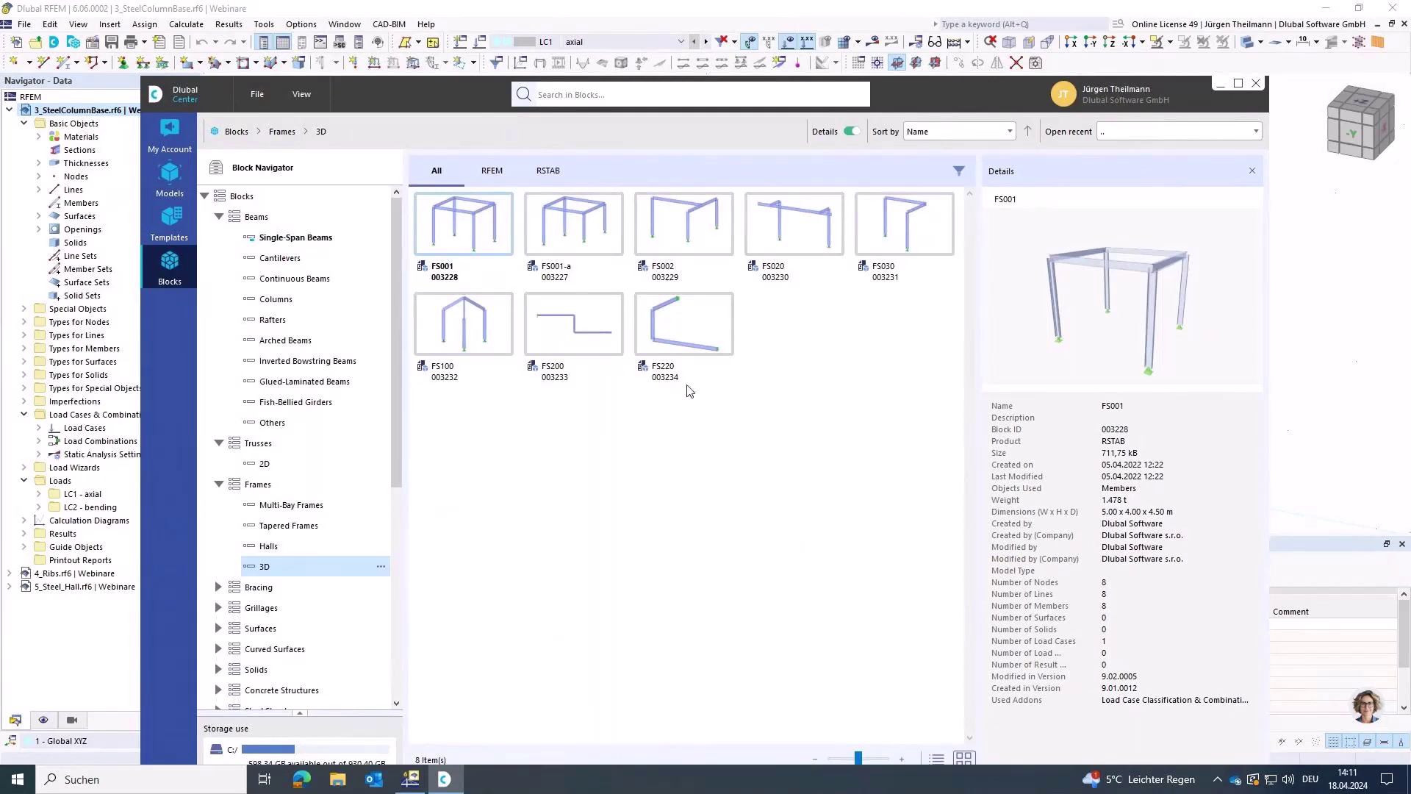
left_click(1258, 84)
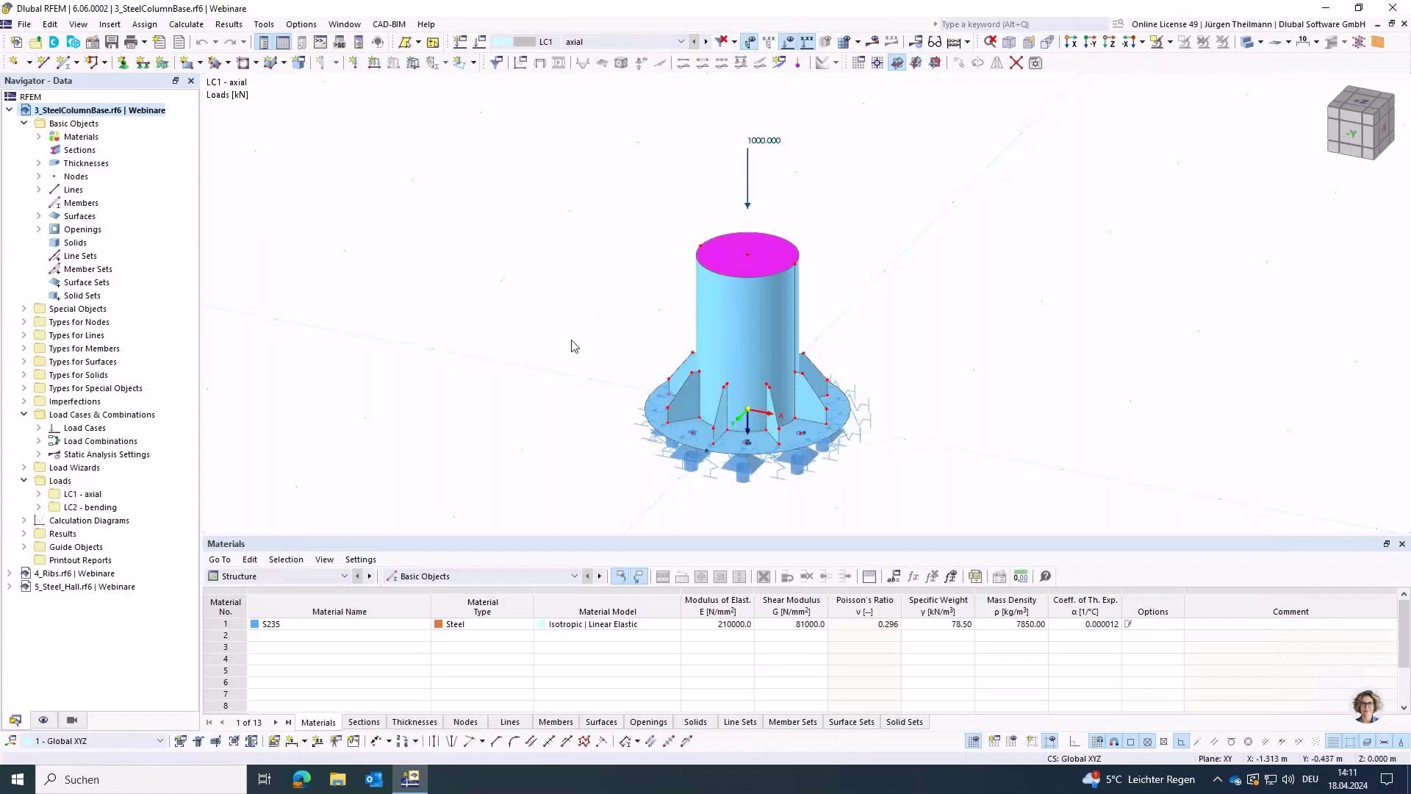
Start saving the steel column base model as a block and name it My_Foot.
middle_click_drag(571, 341, 558, 310)
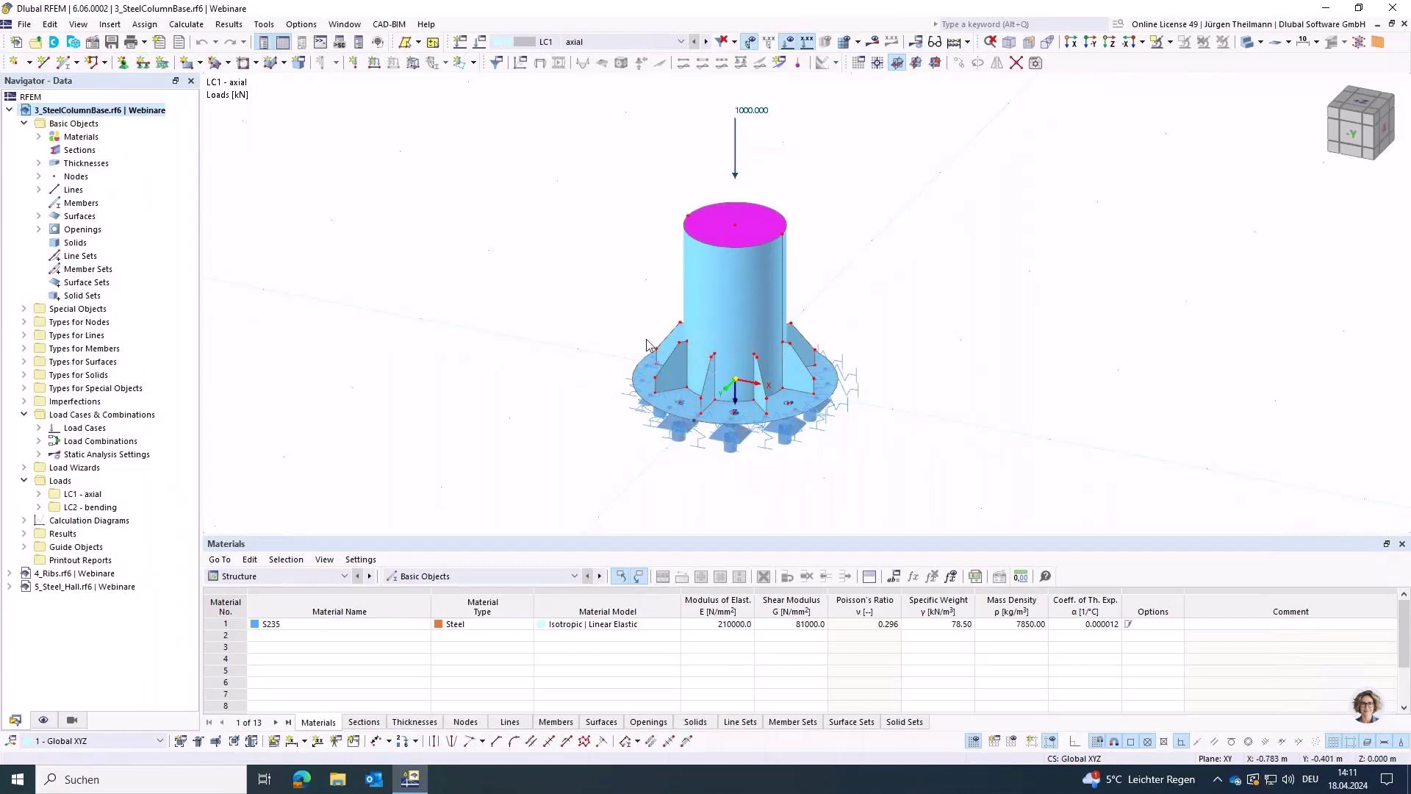
middle_click_drag(835, 437, 804, 416, "ctrl")
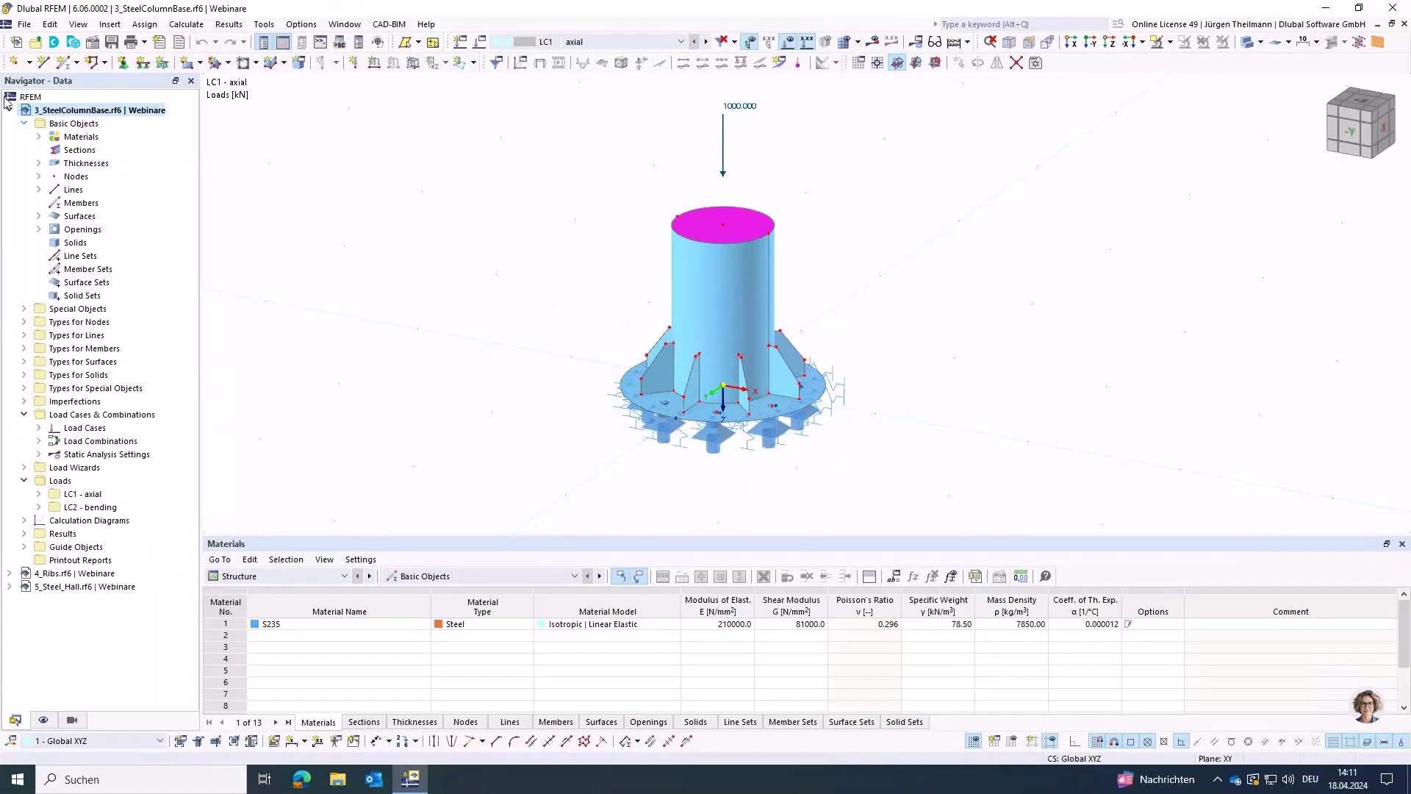
left_click(25, 25)
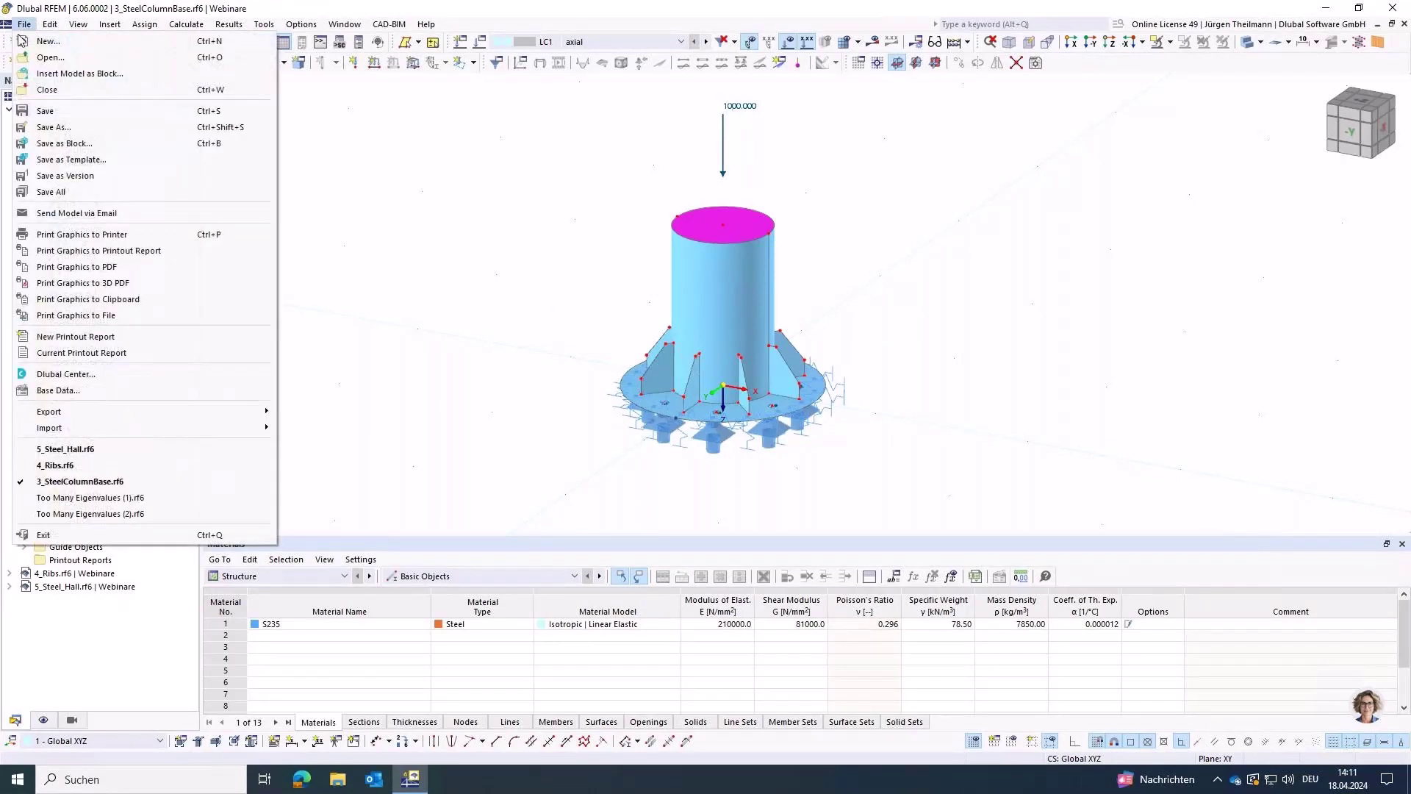
left_click(64, 144)
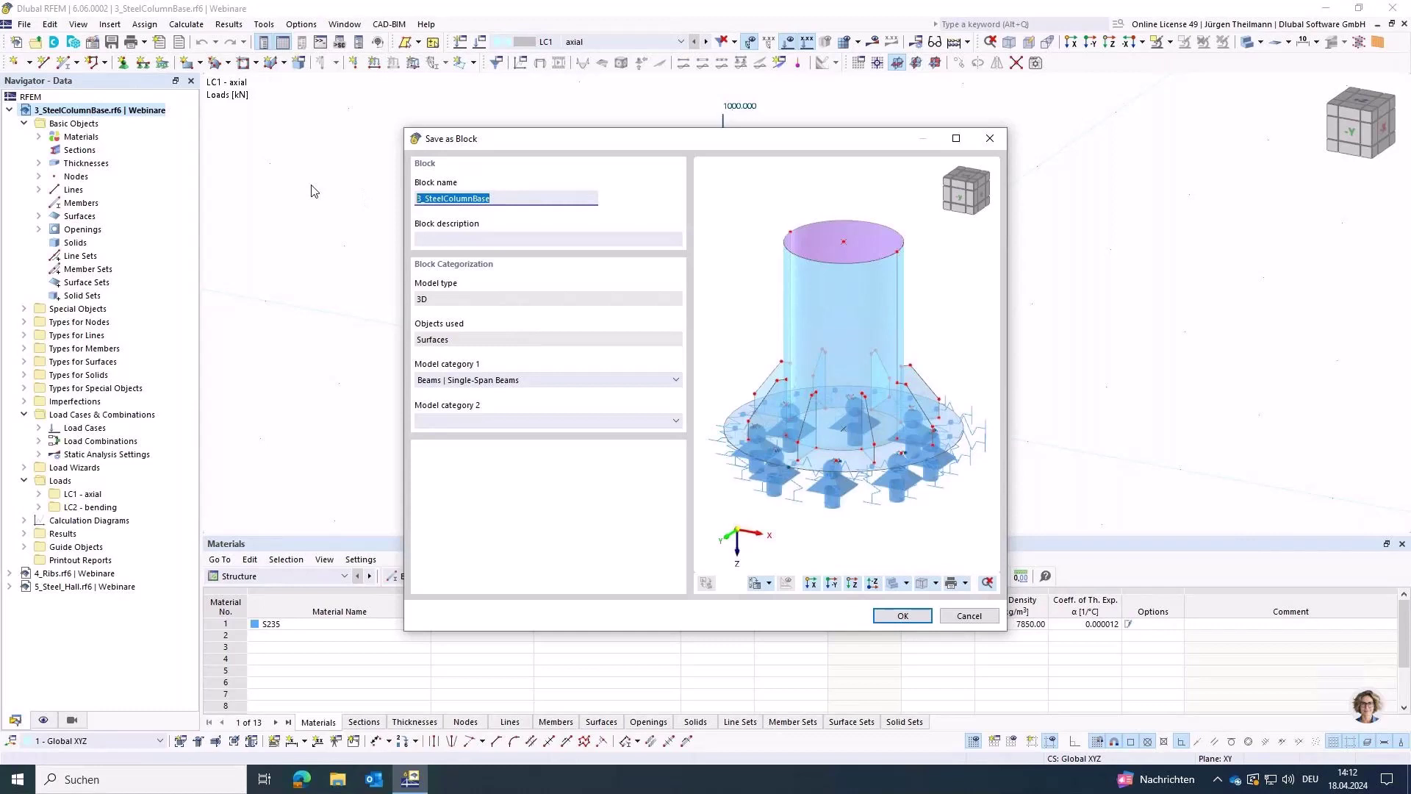
type("My_Foot")
Set the block's model category 1 to Steel Structures | Columns and save the block.
left_click(676, 380)
left_click(676, 381)
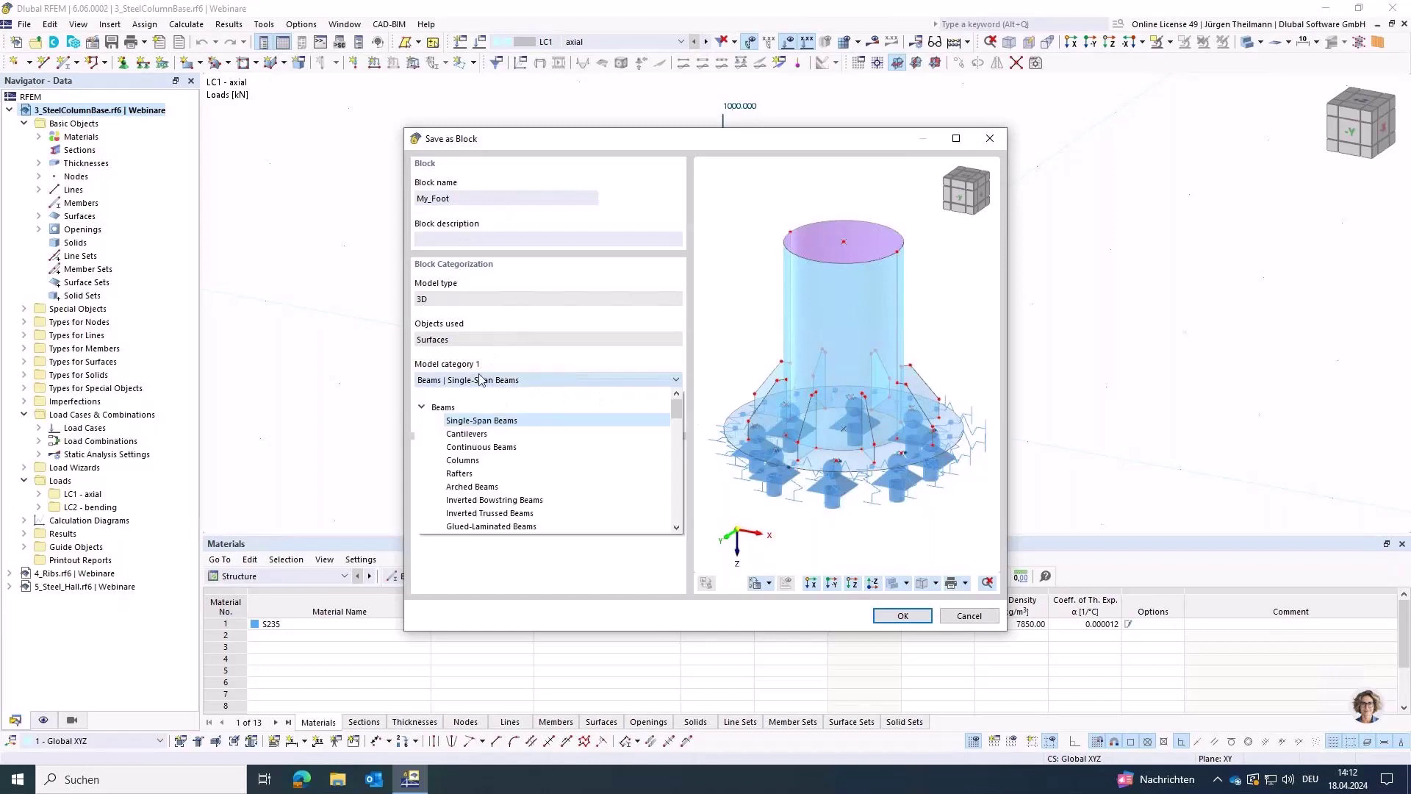
left_click(425, 408)
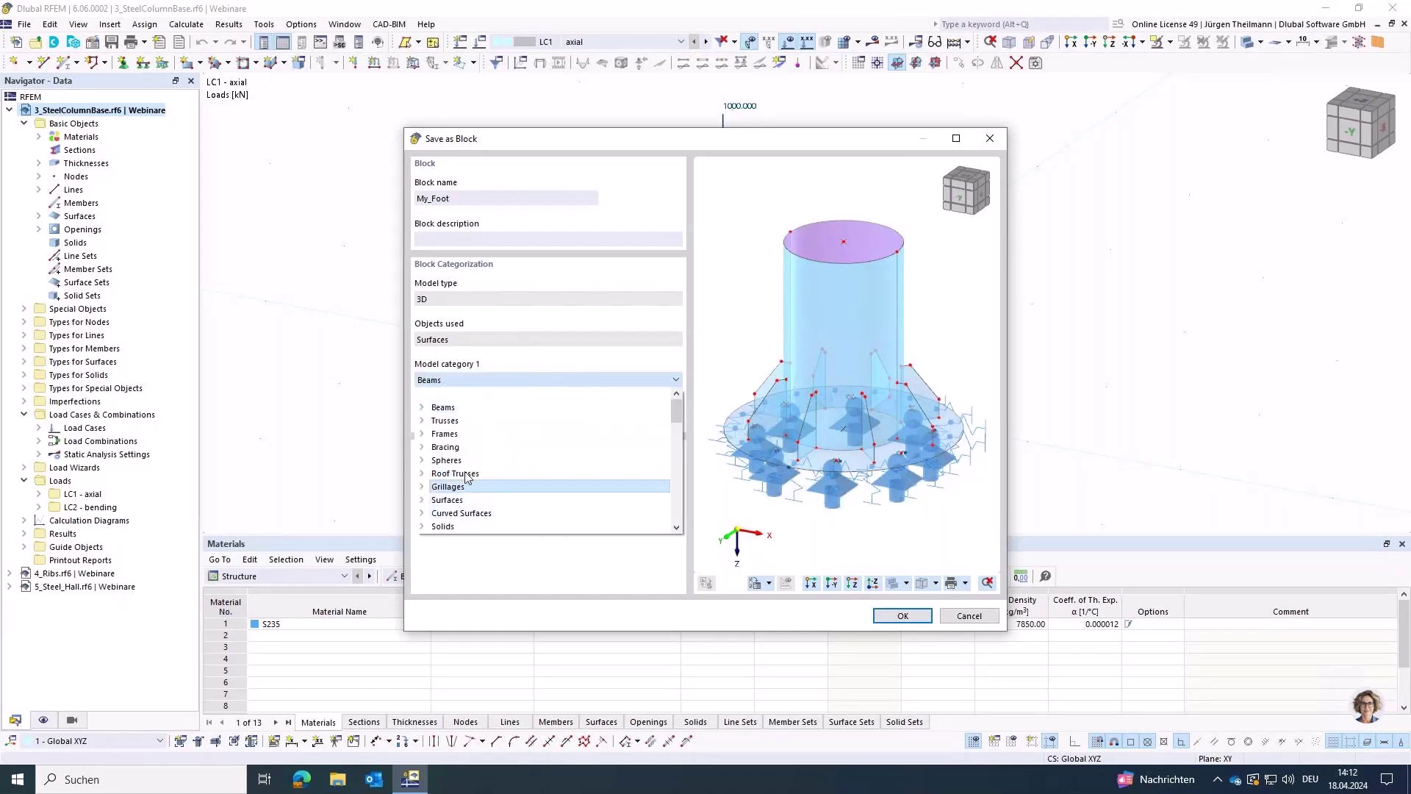
scroll(616, 482, "down", 1)
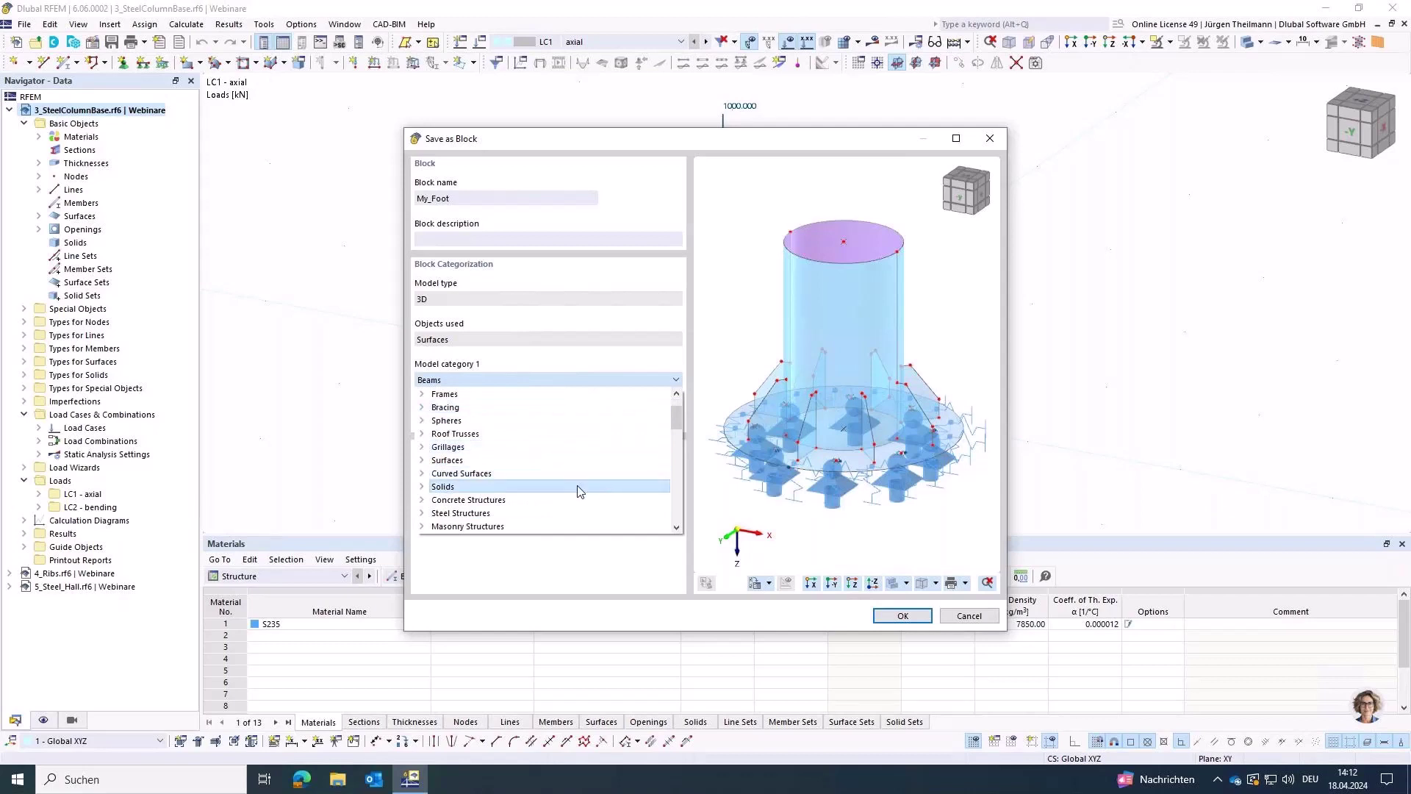
scroll(496, 487, "down", 1)
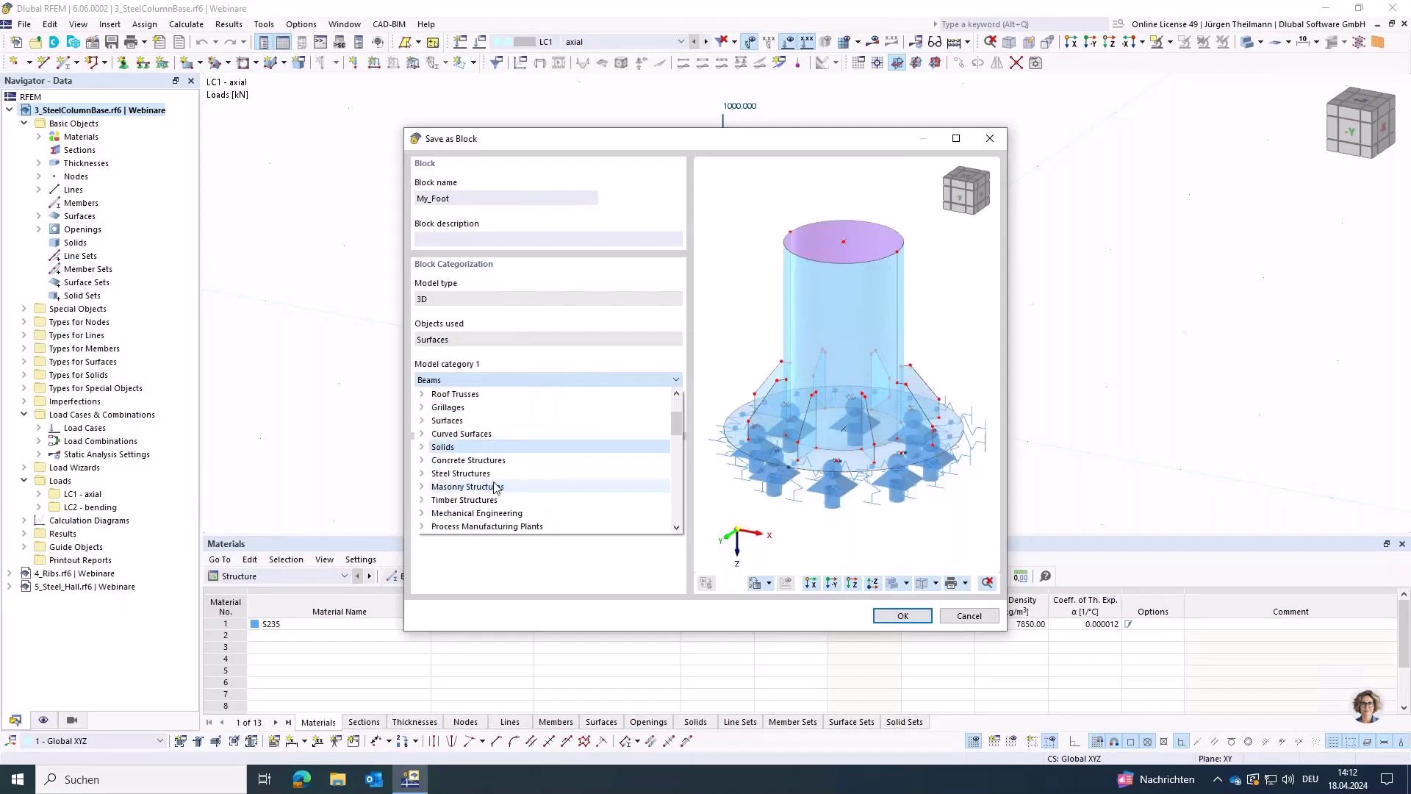
left_click(425, 473)
scroll(449, 479, "down", 1)
left_click(474, 489)
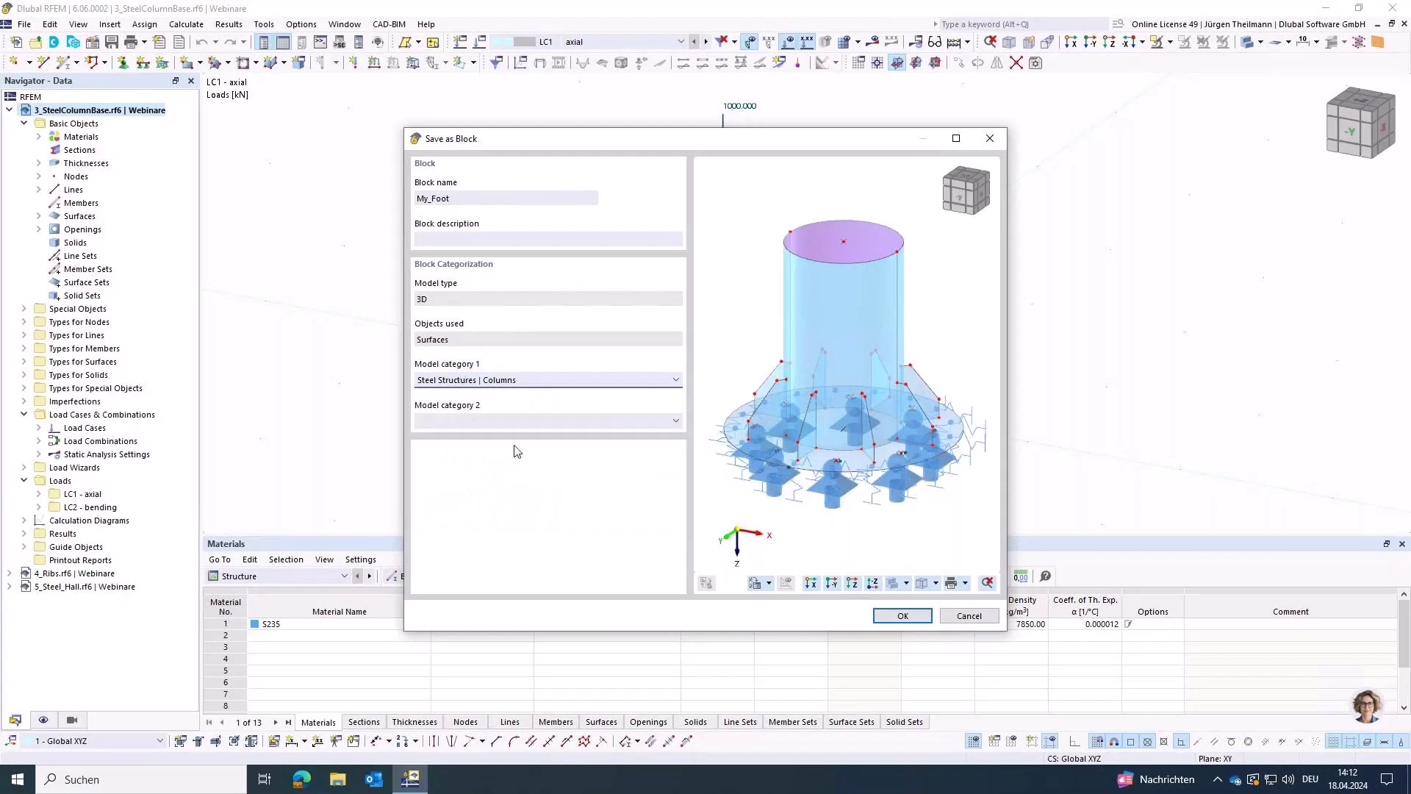
left_click(896, 625)
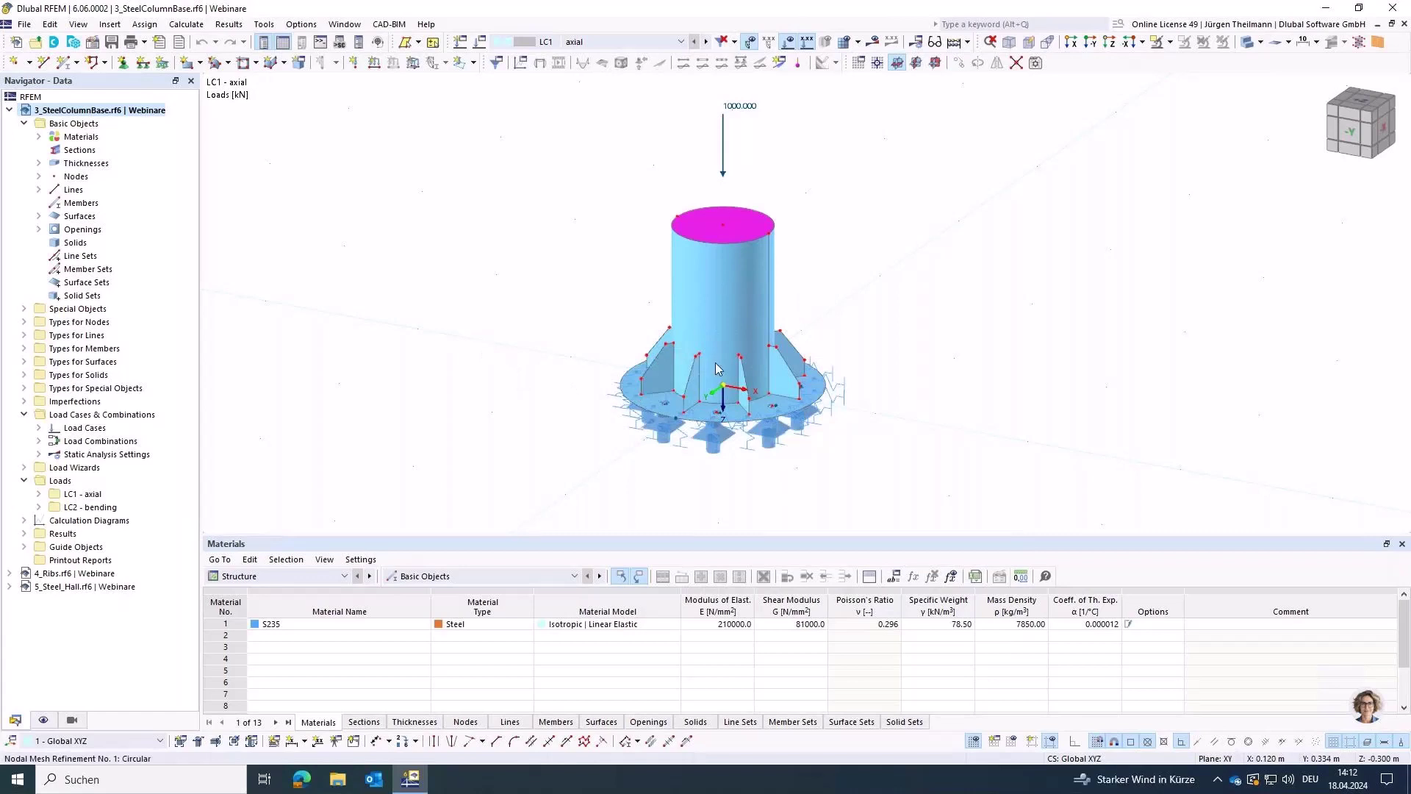
Pick the My_Foot block from Steel Structures > Columns in the Block Manager for insertion into the column base model.
middle_click_drag(716, 364, 397, 331)
scroll(396, 331, "down", 3)
scroll(397, 335, "down", 1)
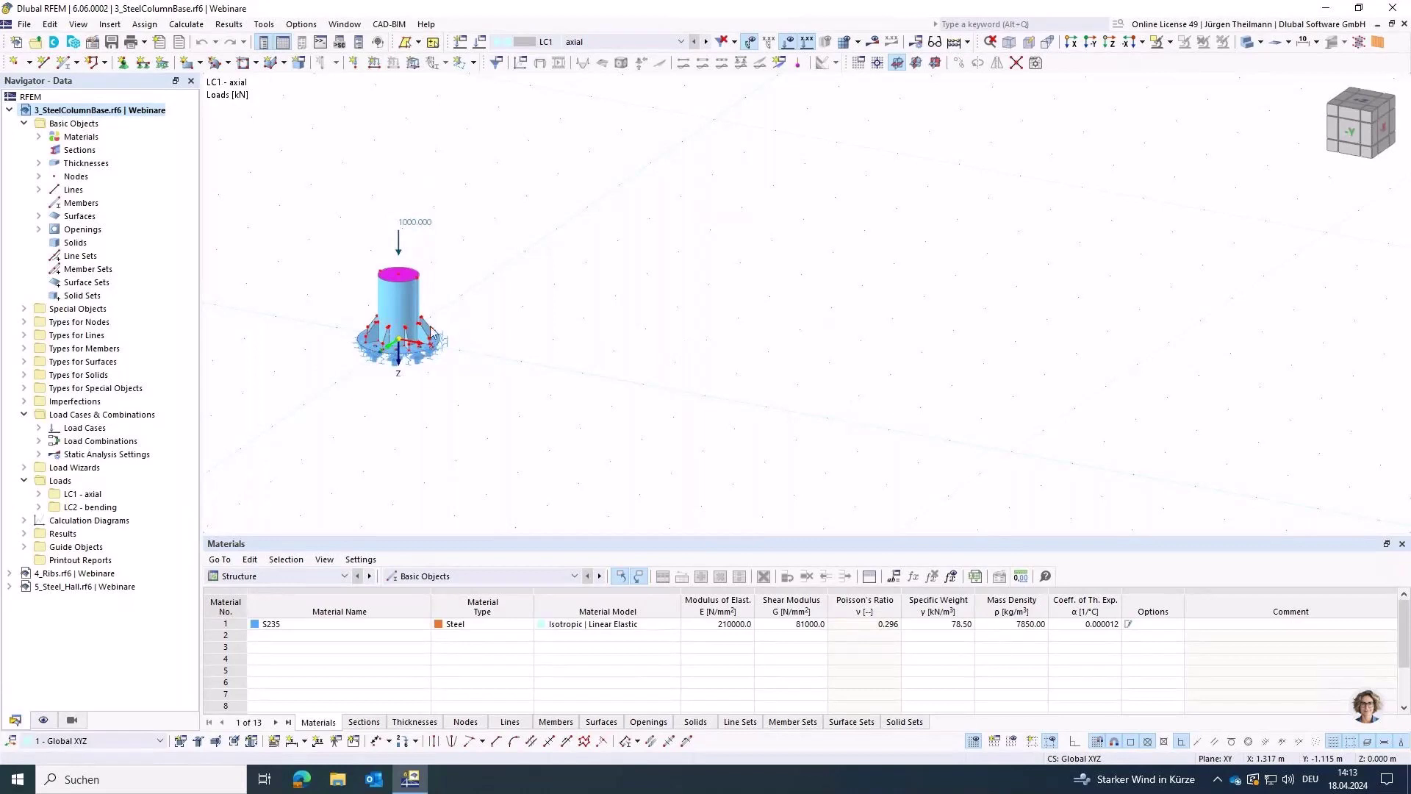
left_click(75, 44)
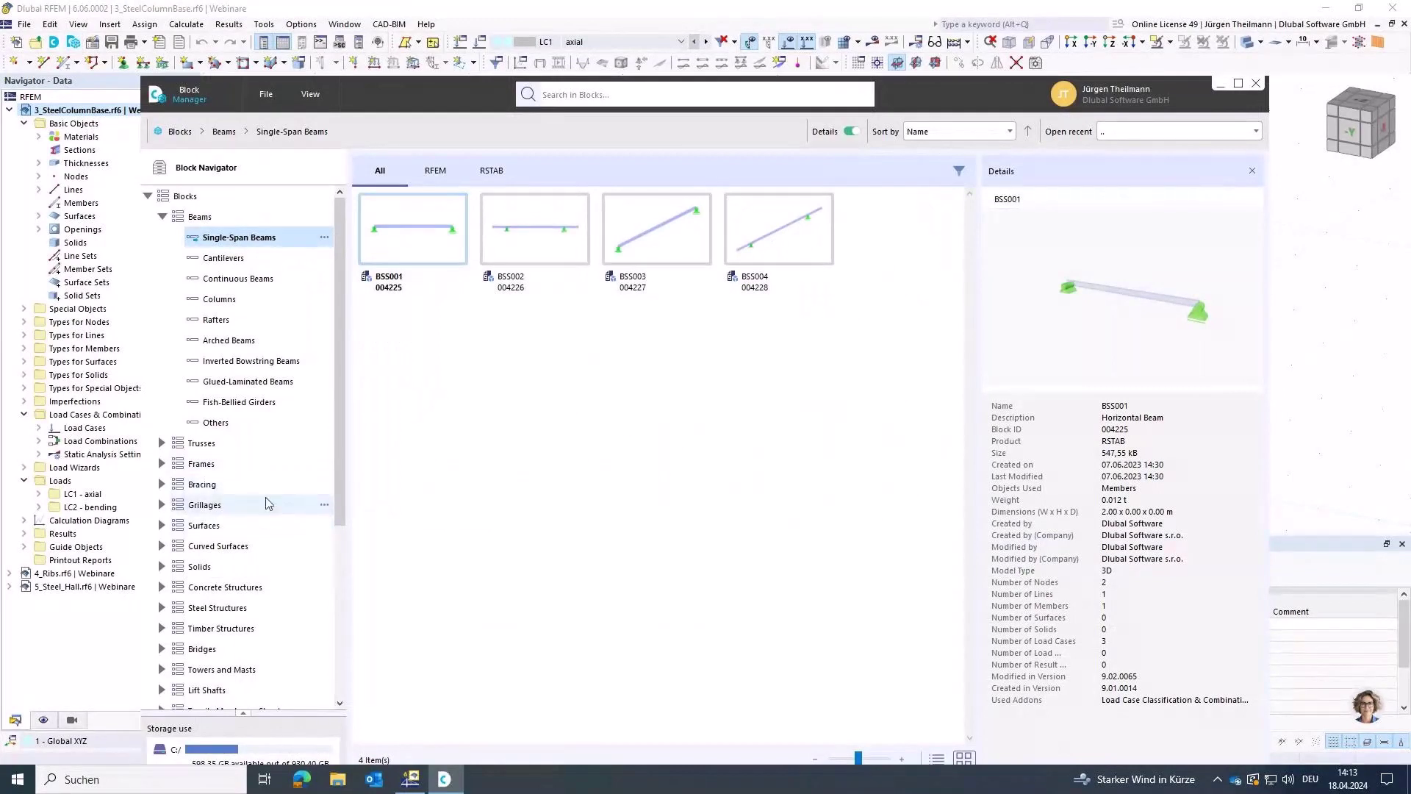
left_click(161, 608)
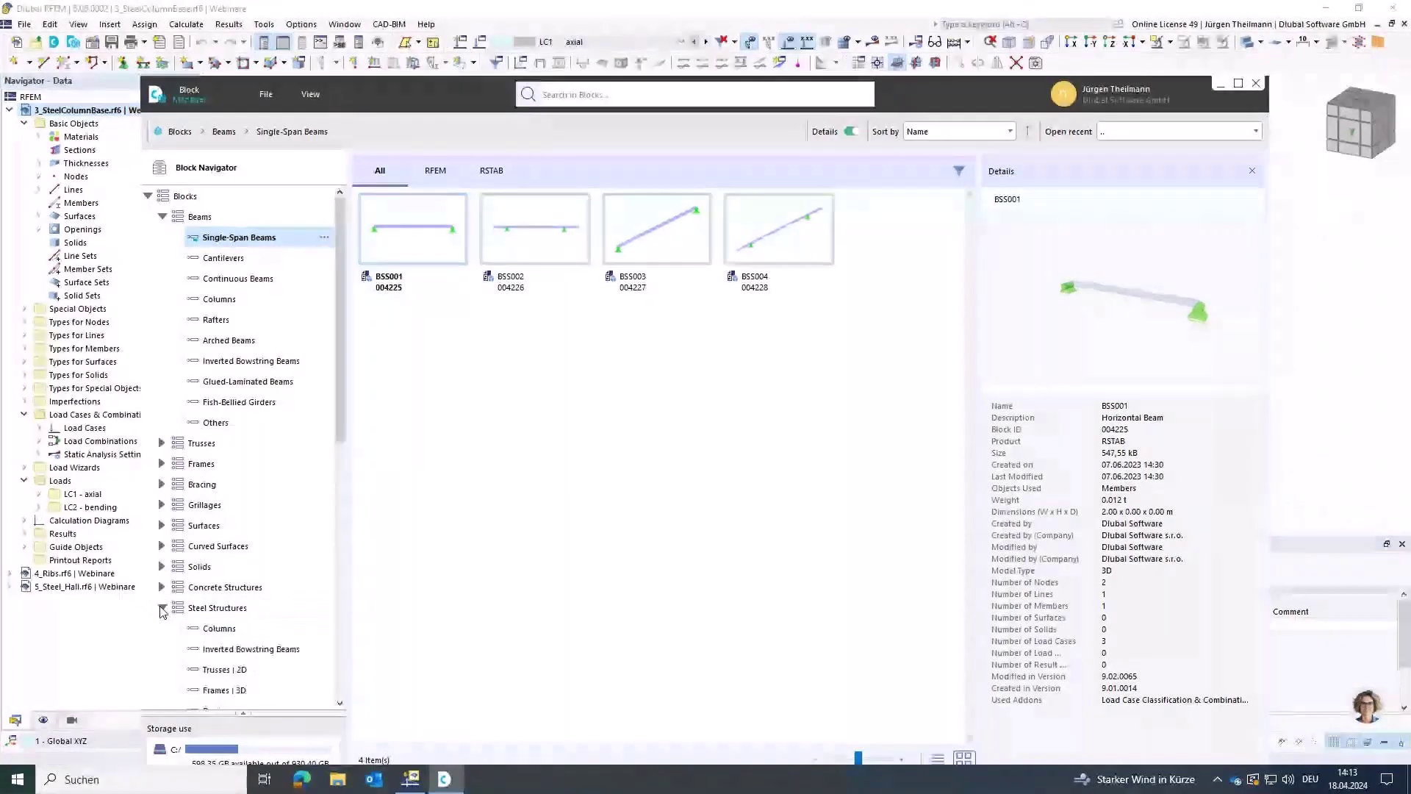
left_click(209, 630)
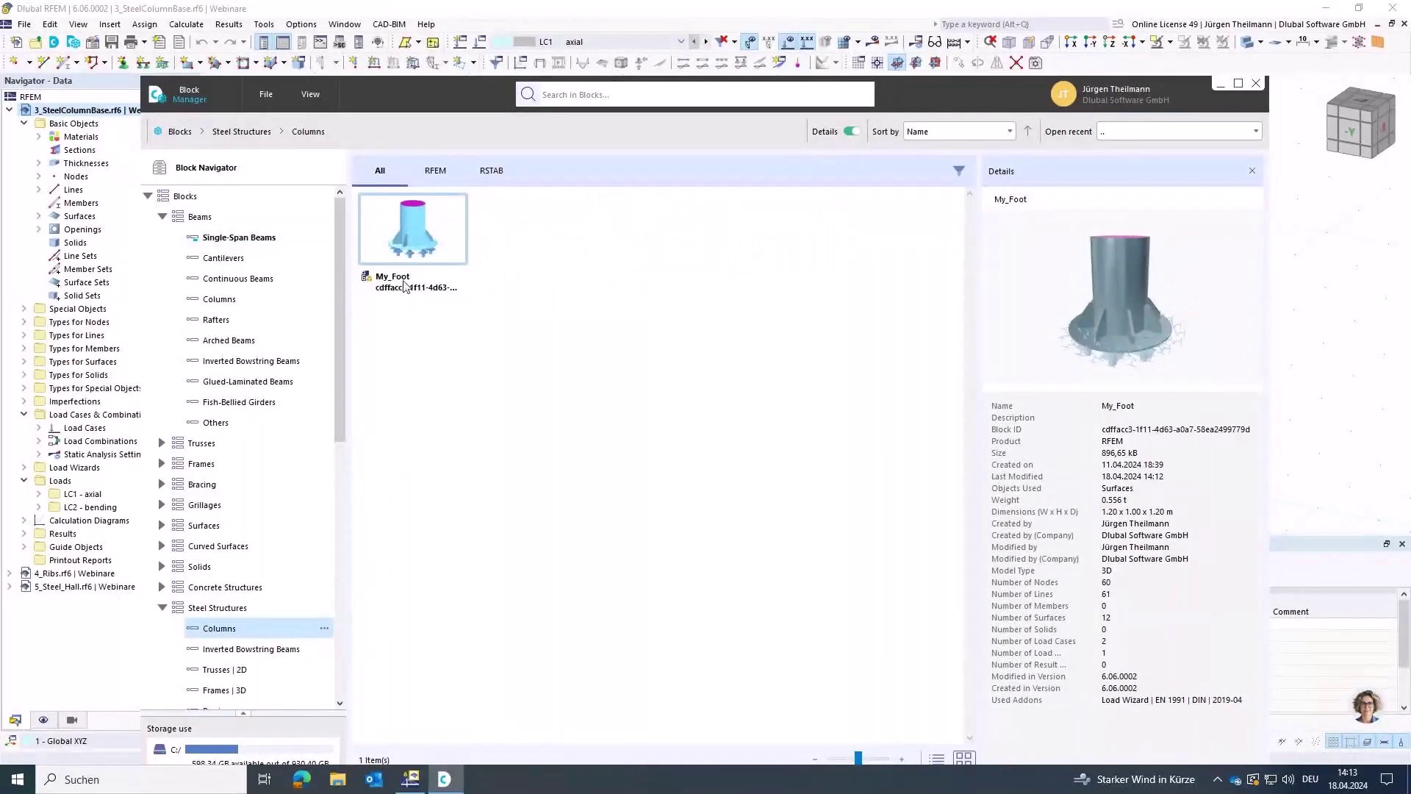
double_click(420, 224)
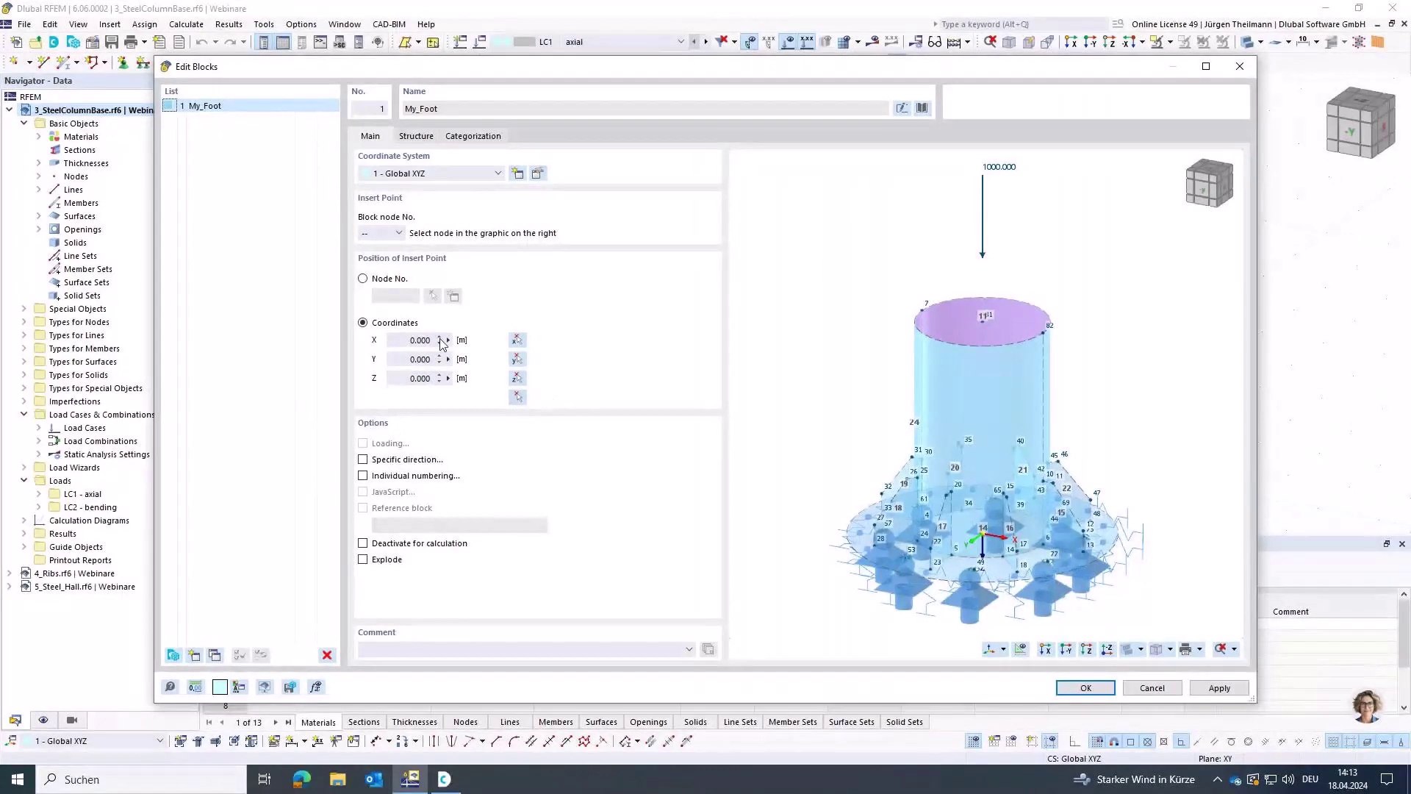
Pick the My_Foot block's insert point on the work plane grid at X 0, Y -10, Z 0 m and accept the block.
left_click(518, 397)
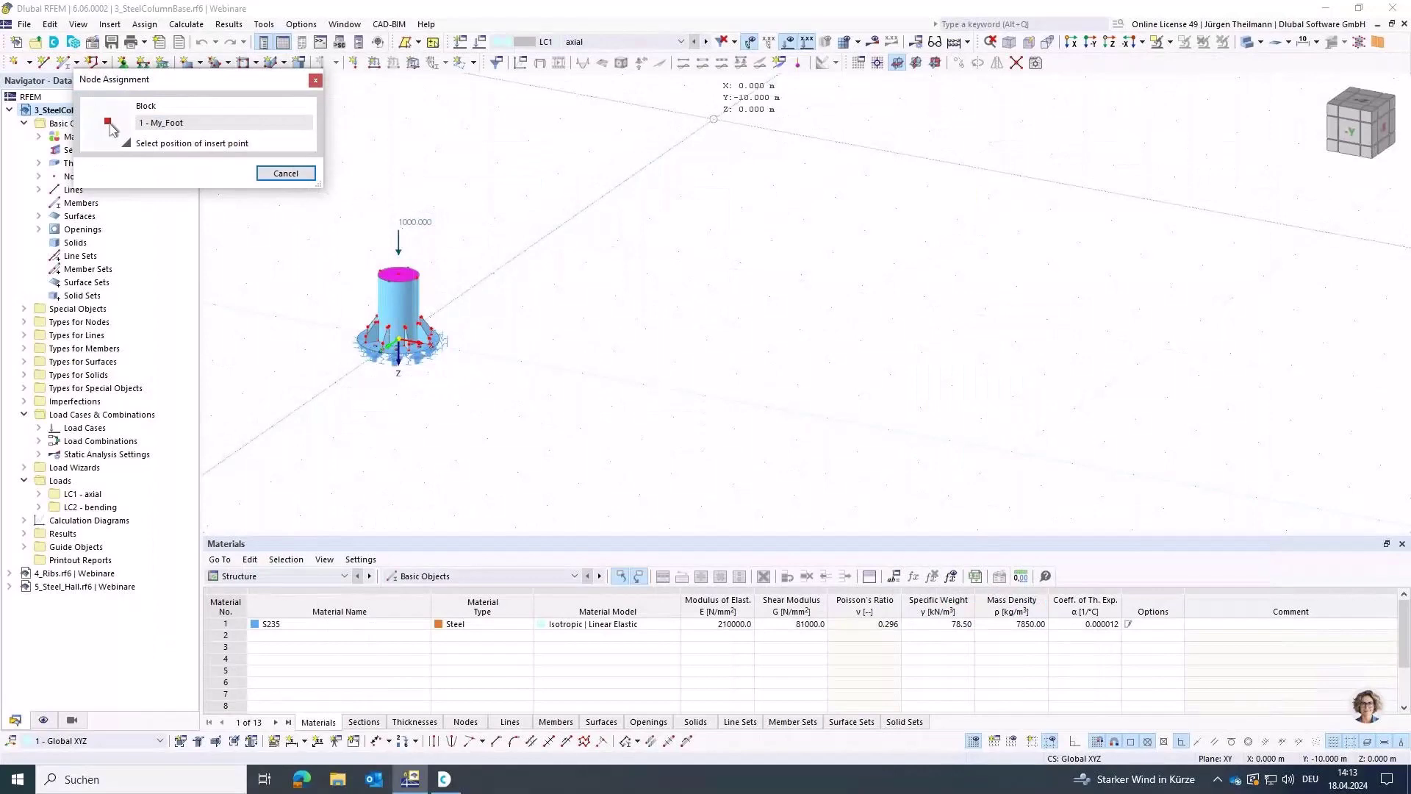
left_click(713, 119)
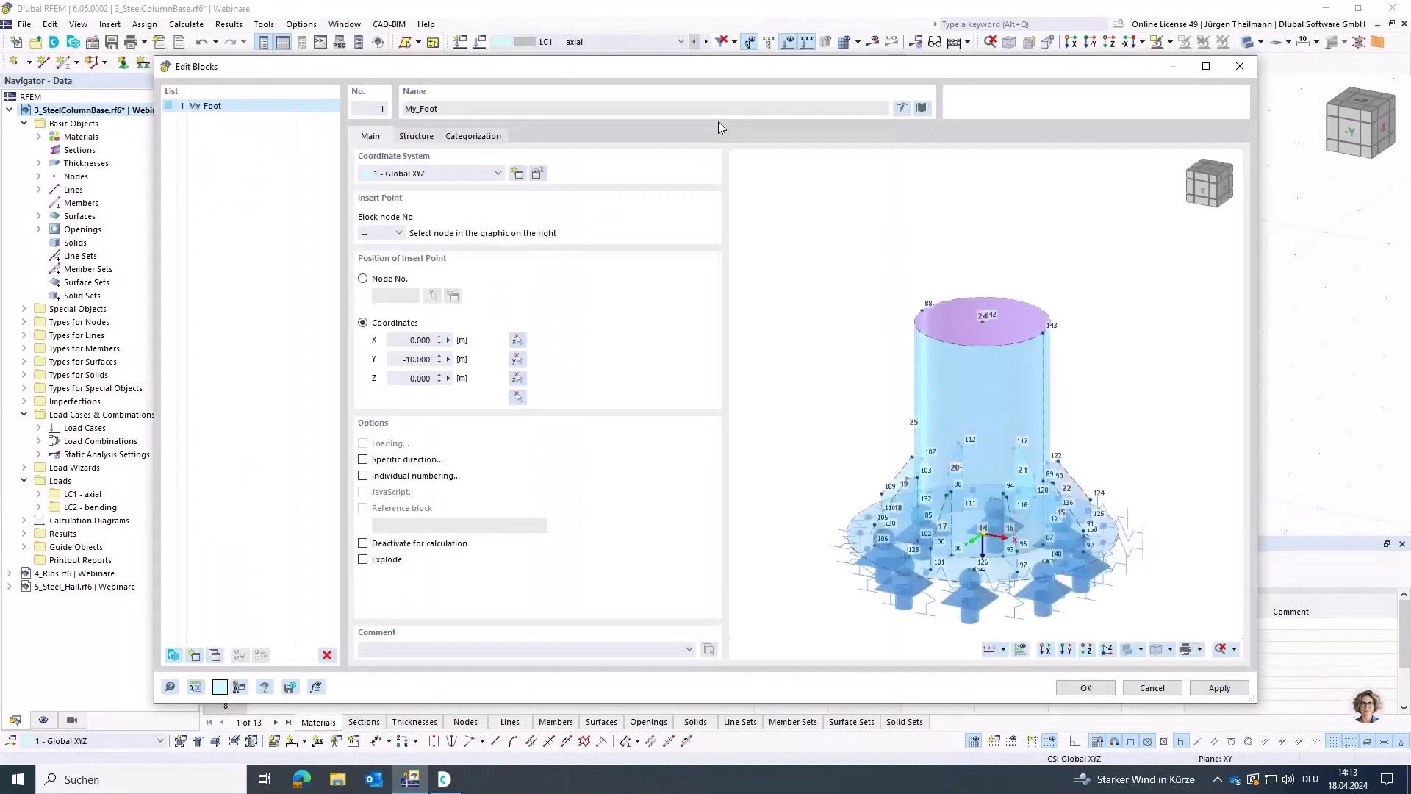
left_click(1085, 688)
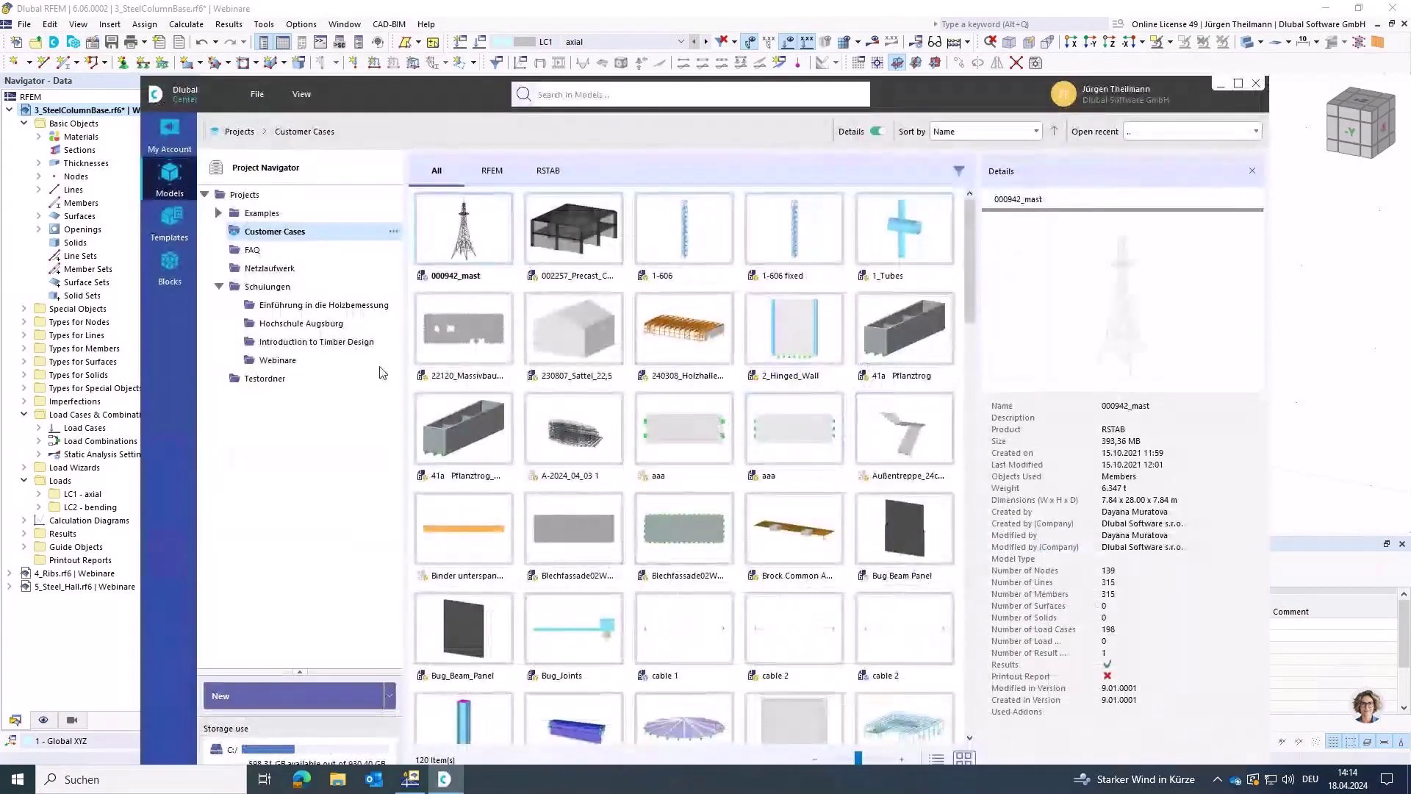
Find the My_Foot block under Steel Structures > Columns in Dlubal Center and open its file location.
left_click(176, 262)
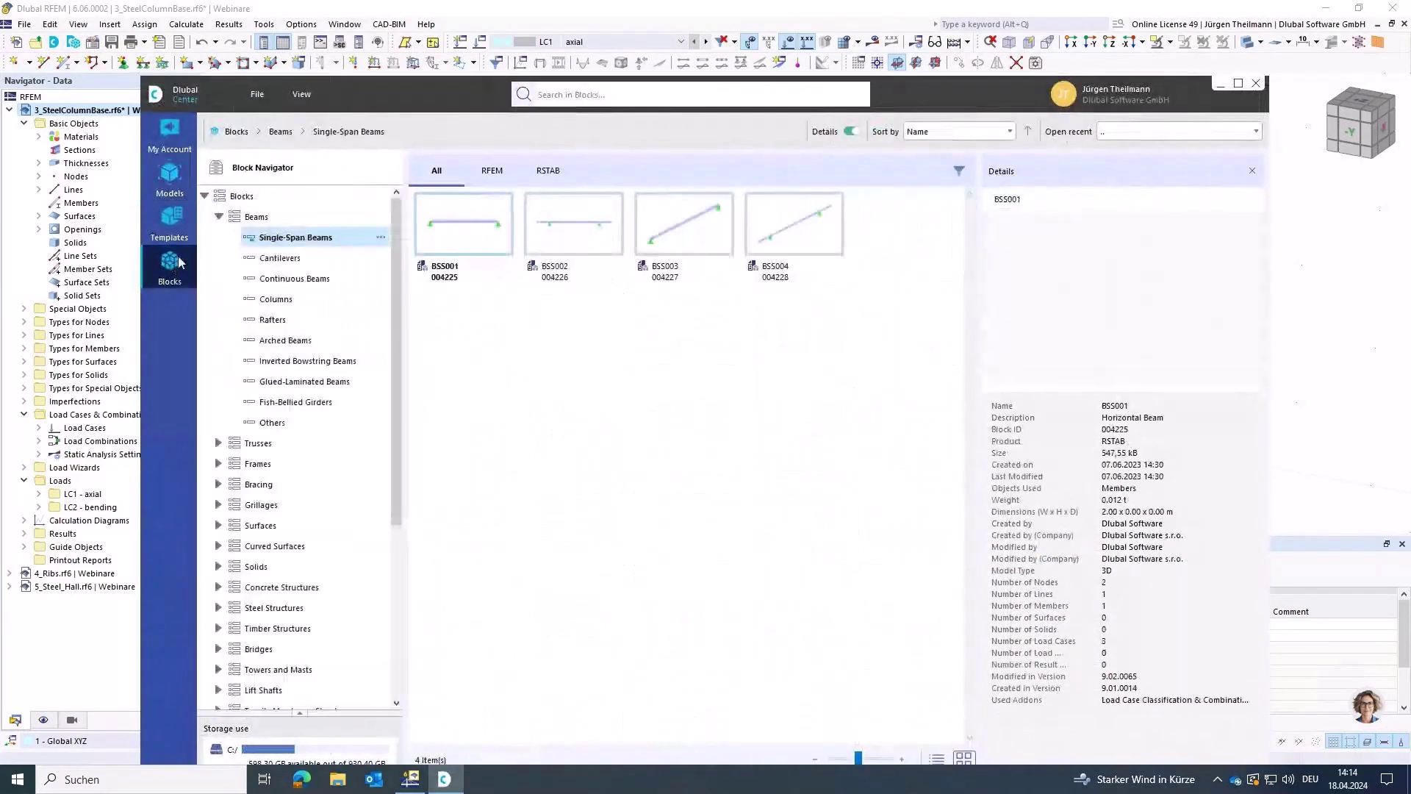
left_click(219, 608)
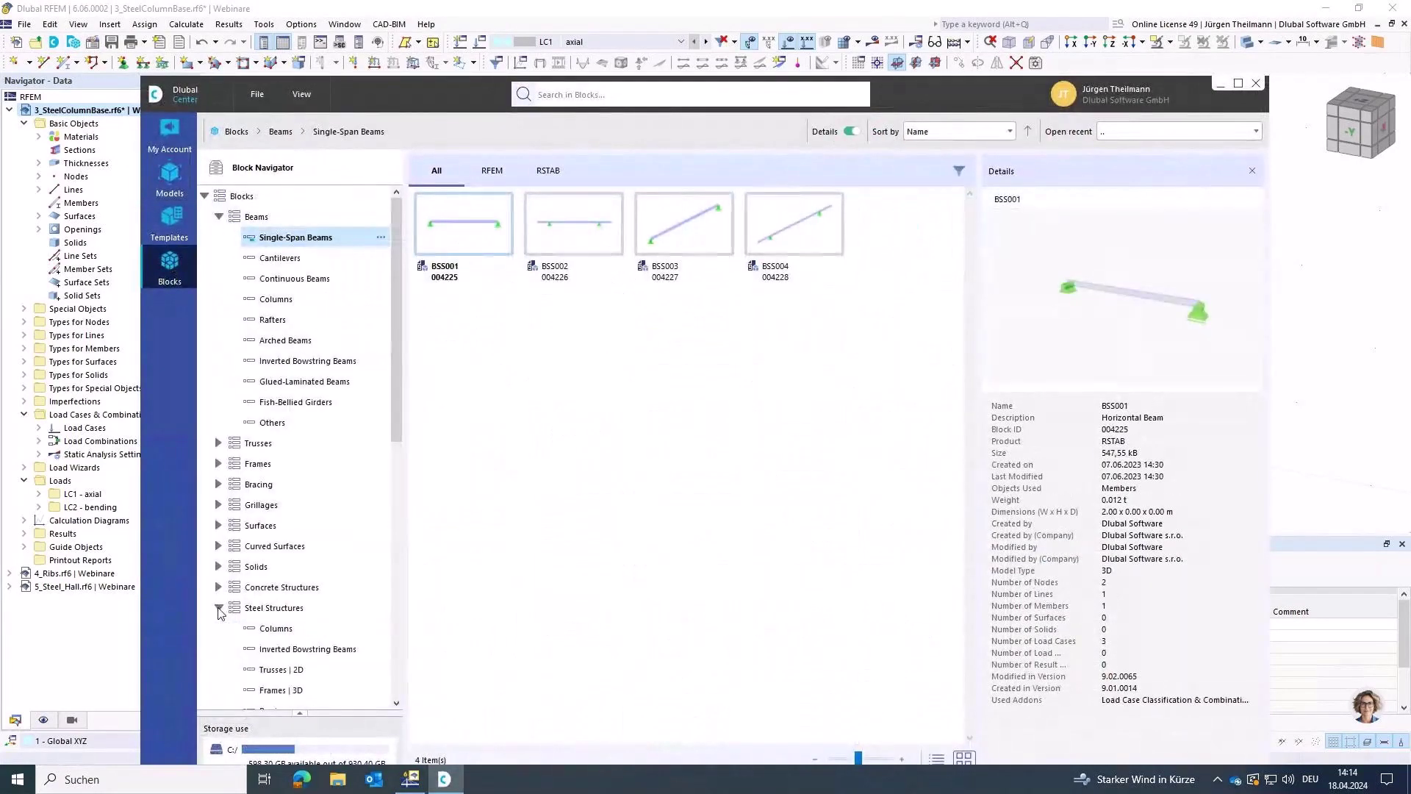
left_click(292, 629)
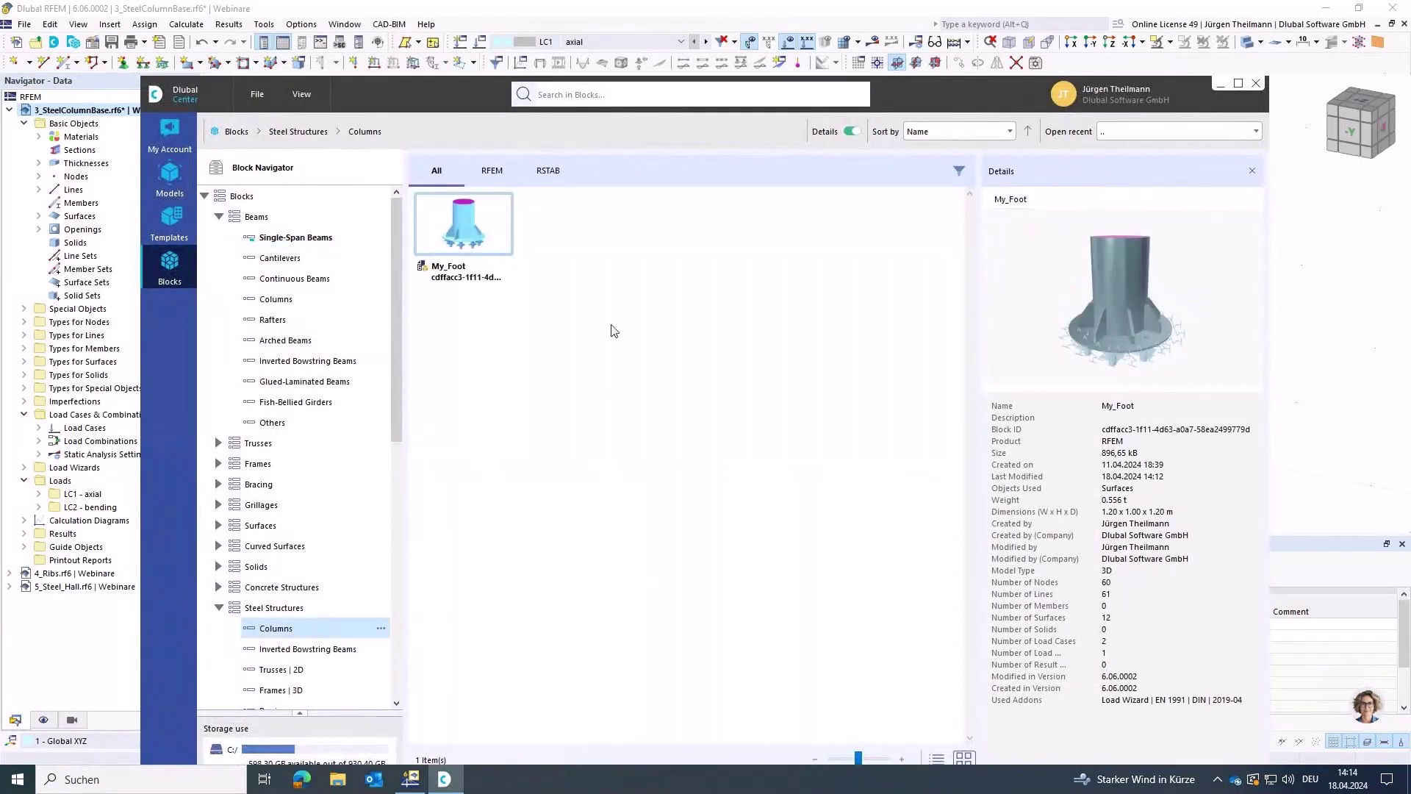
right_click(471, 215)
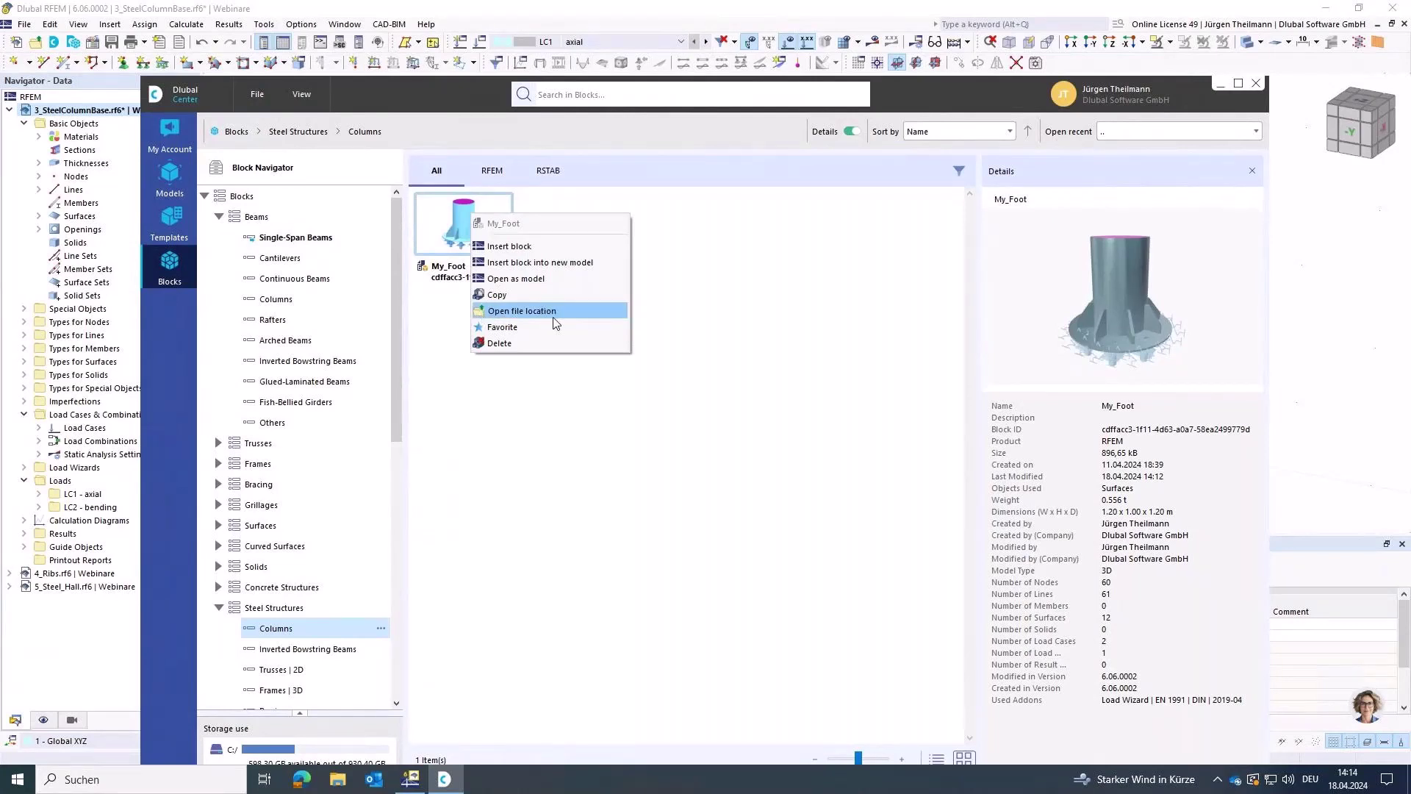
left_click(498, 315)
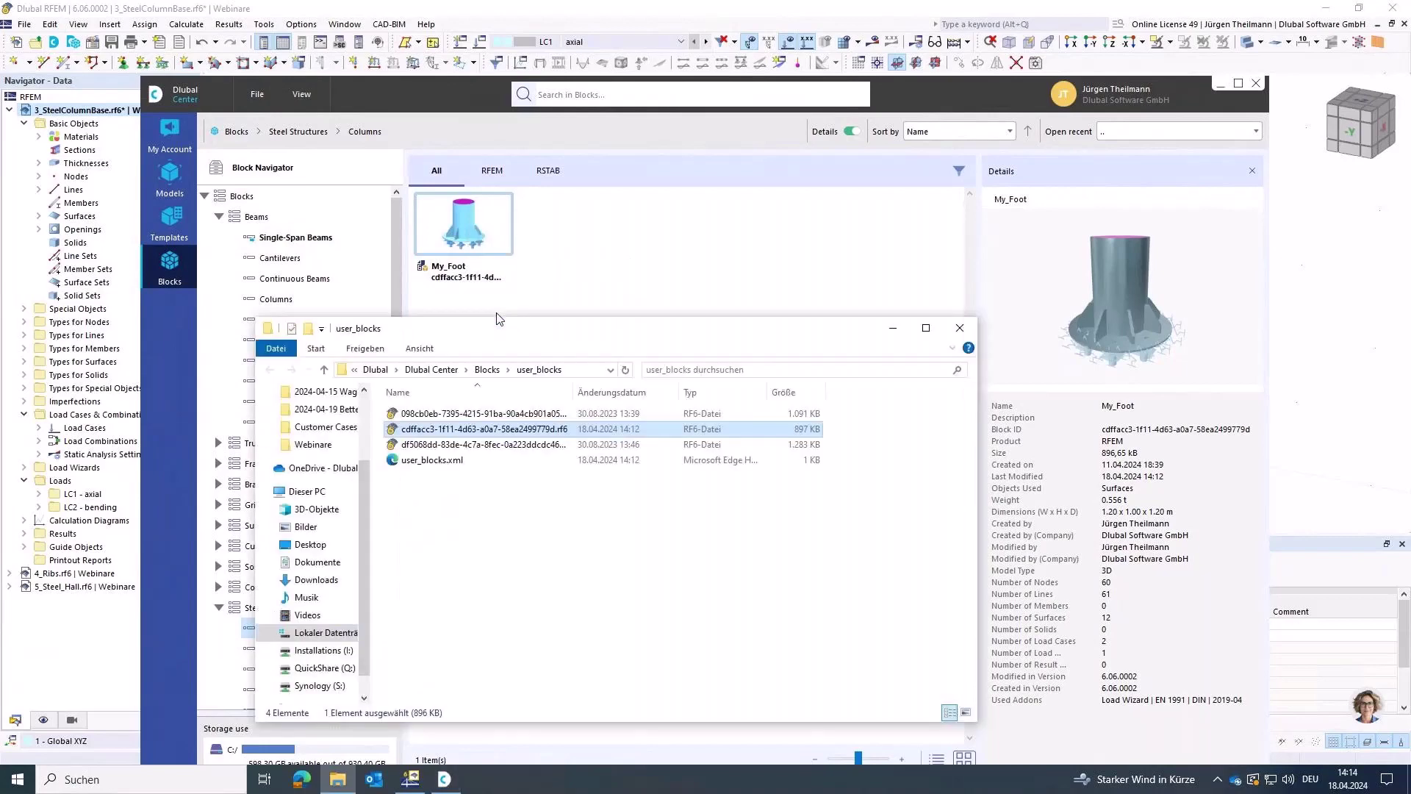
Trace the block storage path from the user_blocks folder up to the Dlubal folder in AppData > Local.
left_click_drag(541, 331, 555, 258)
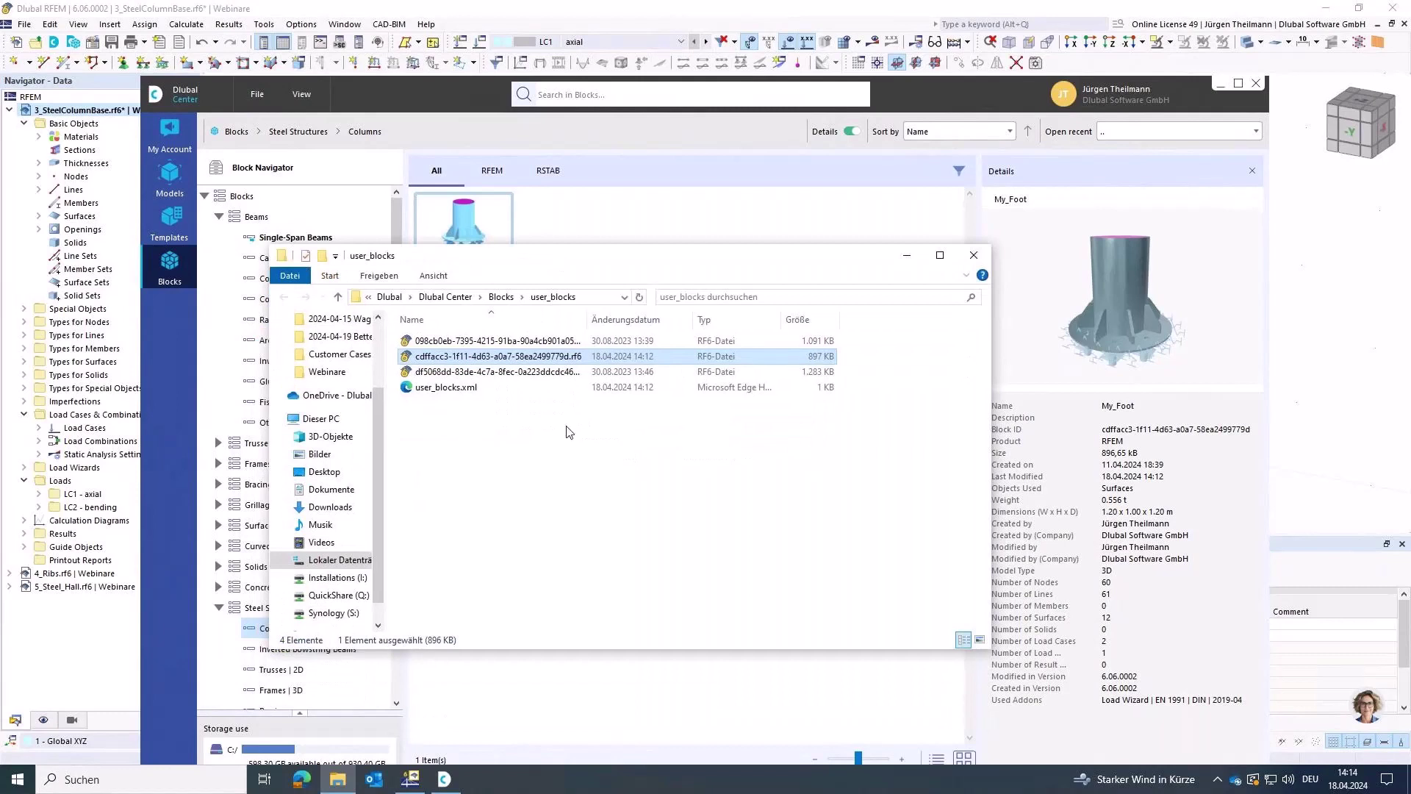
left_click(339, 297)
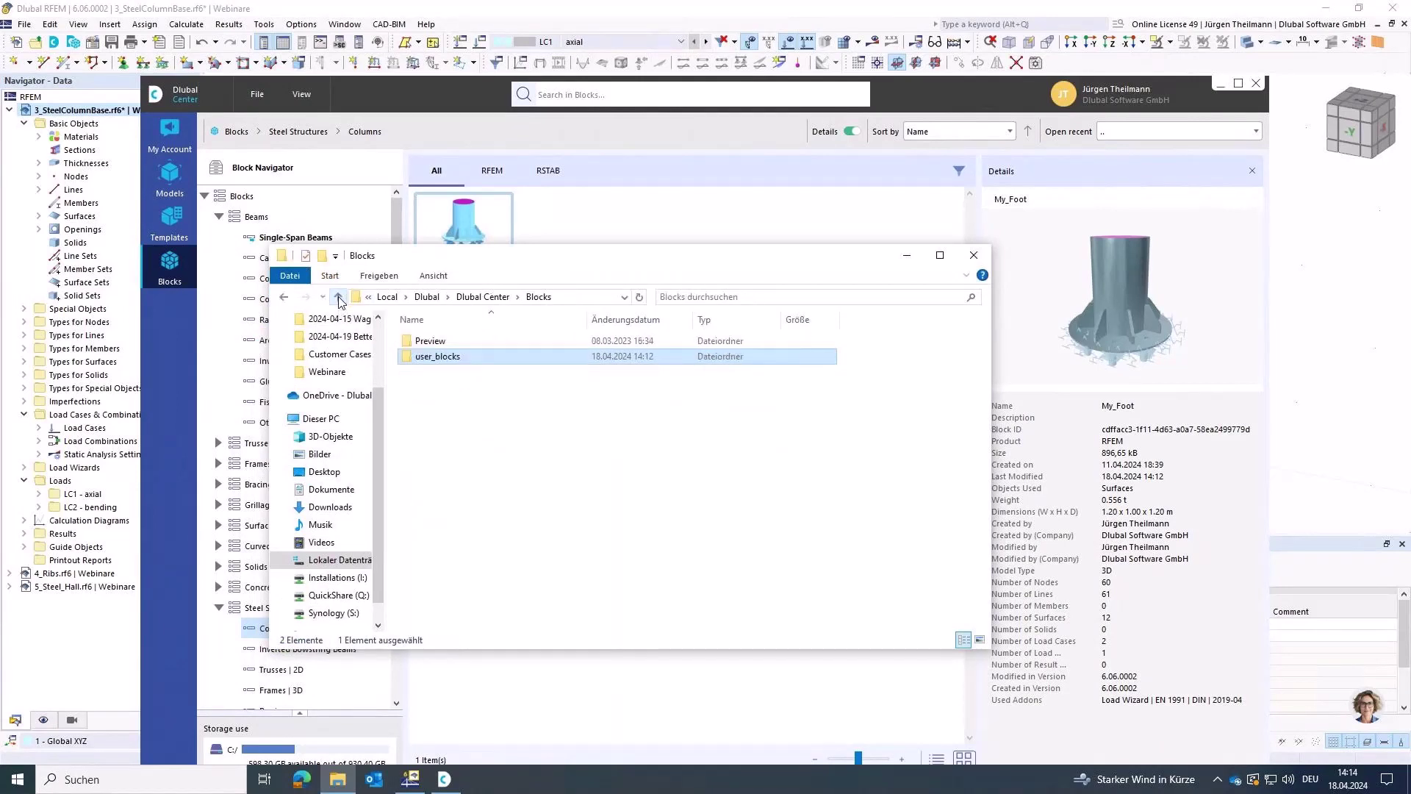
left_click(339, 298)
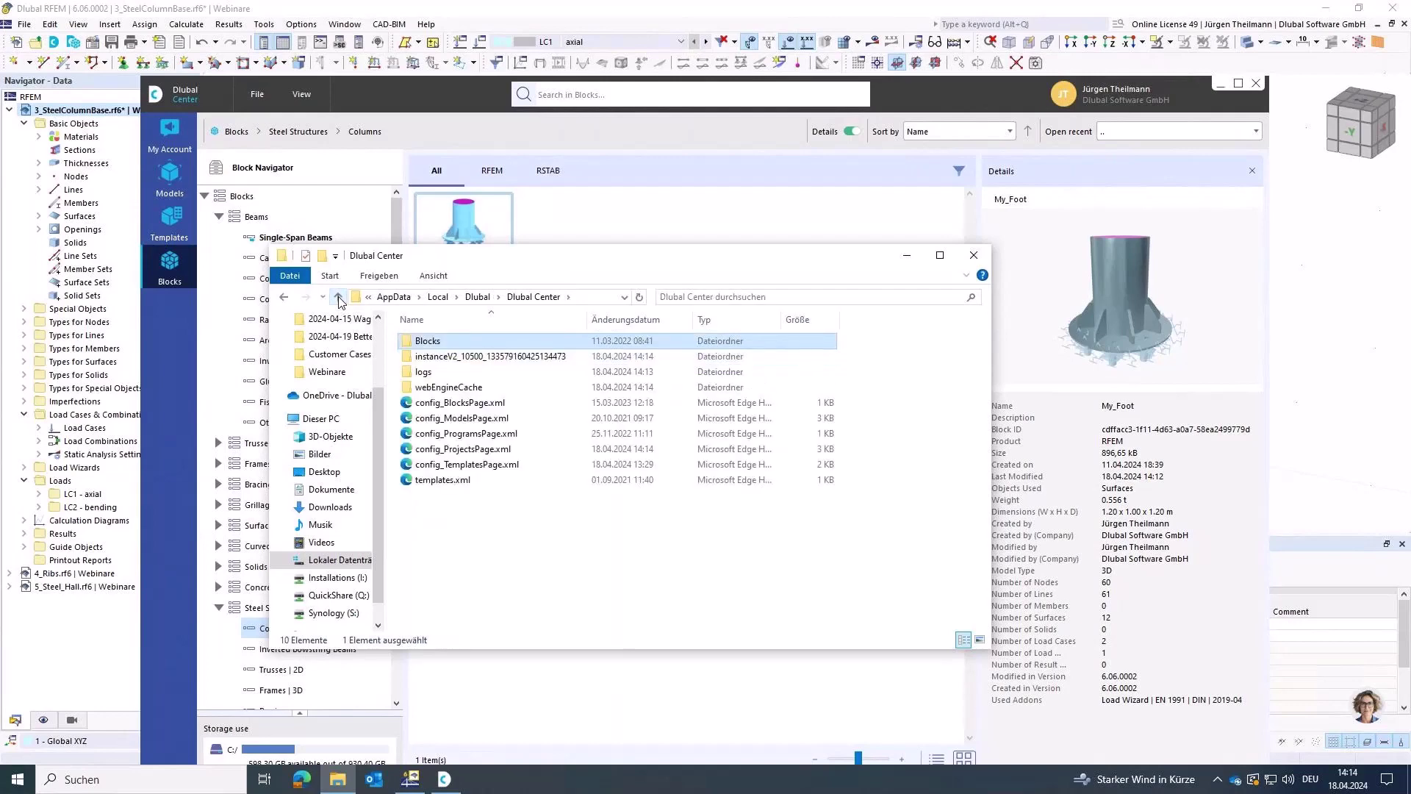
left_click(338, 298)
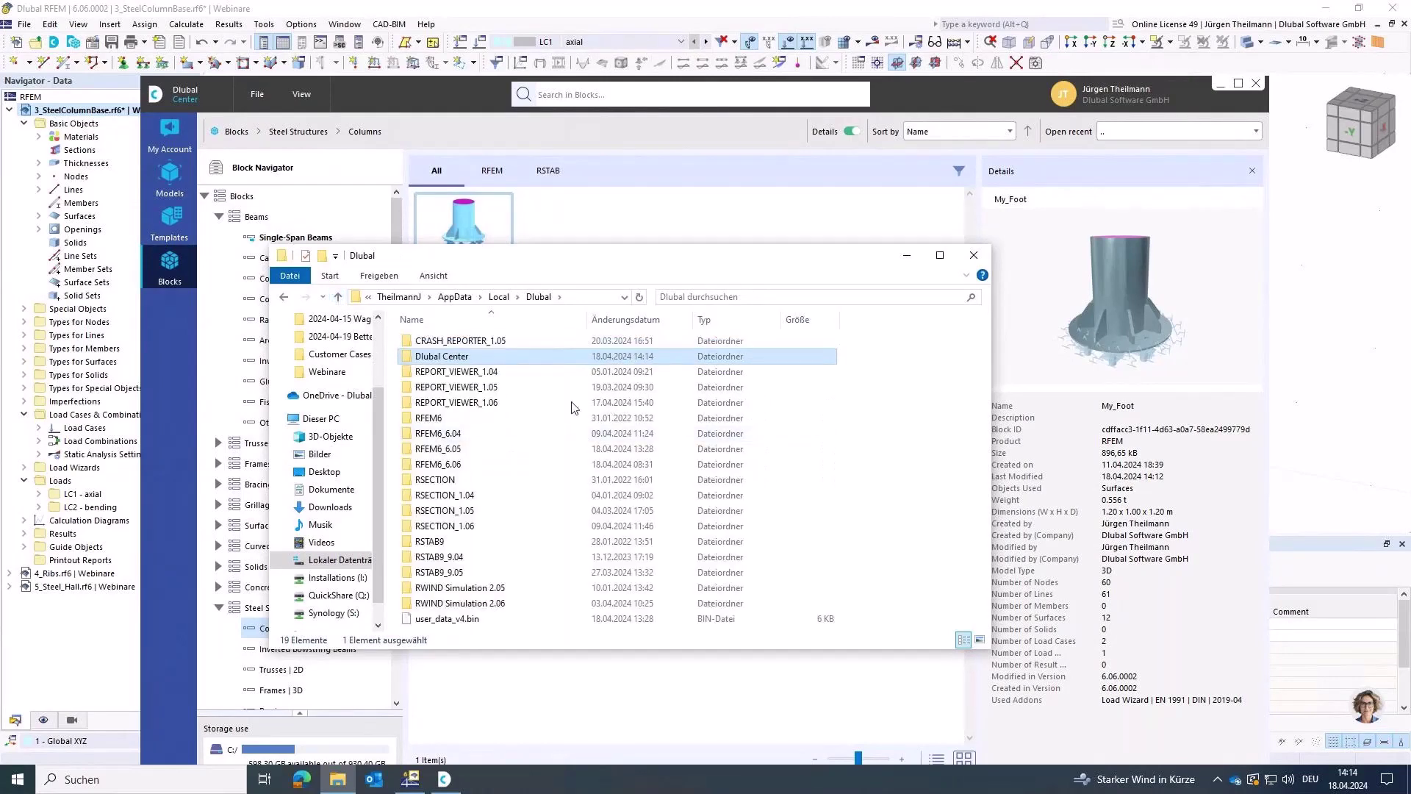
Show the full path of the Dlubal folder, return to Dlubal Center > Blocks > user_blocks and open user_blocks.xml.
left_click(585, 297)
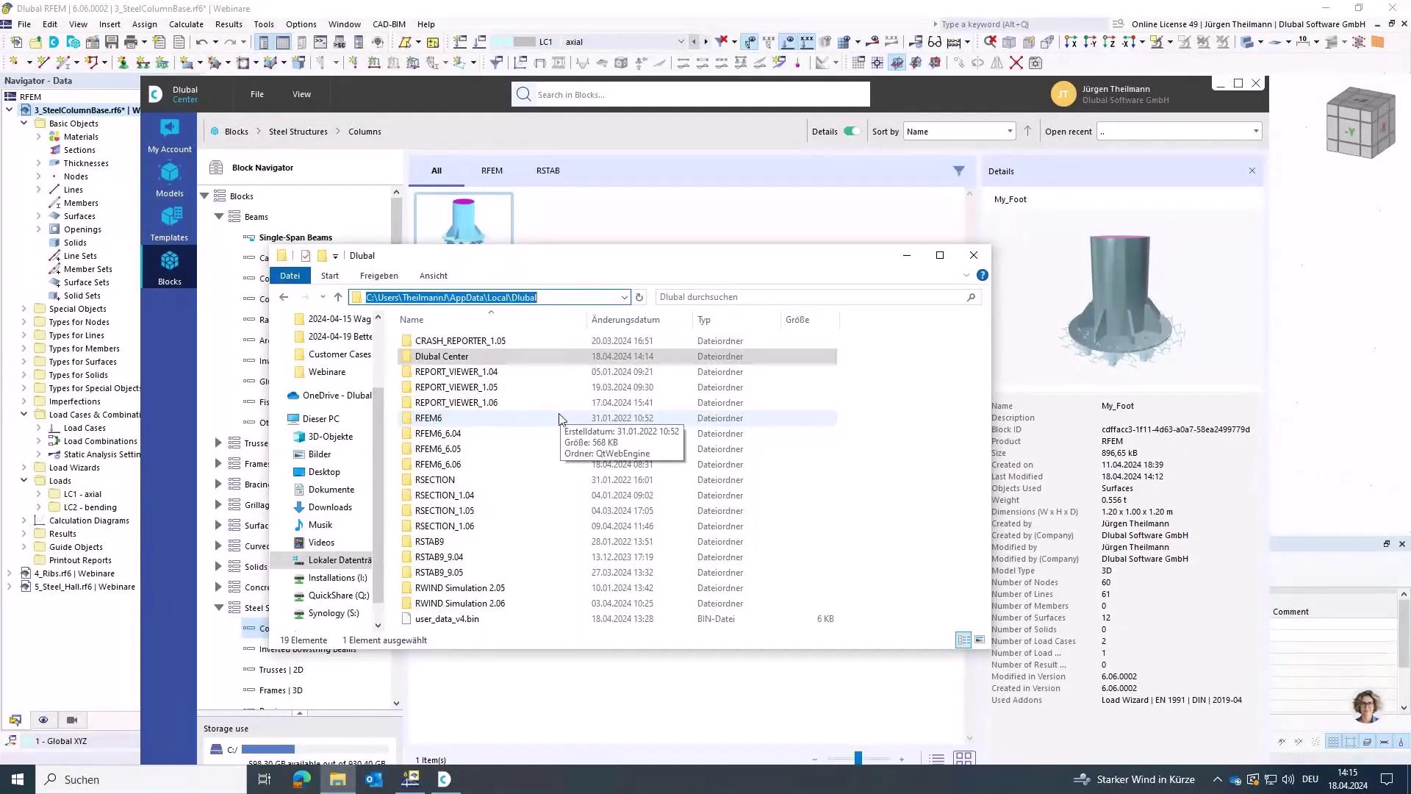
double_click(407, 358)
double_click(408, 343)
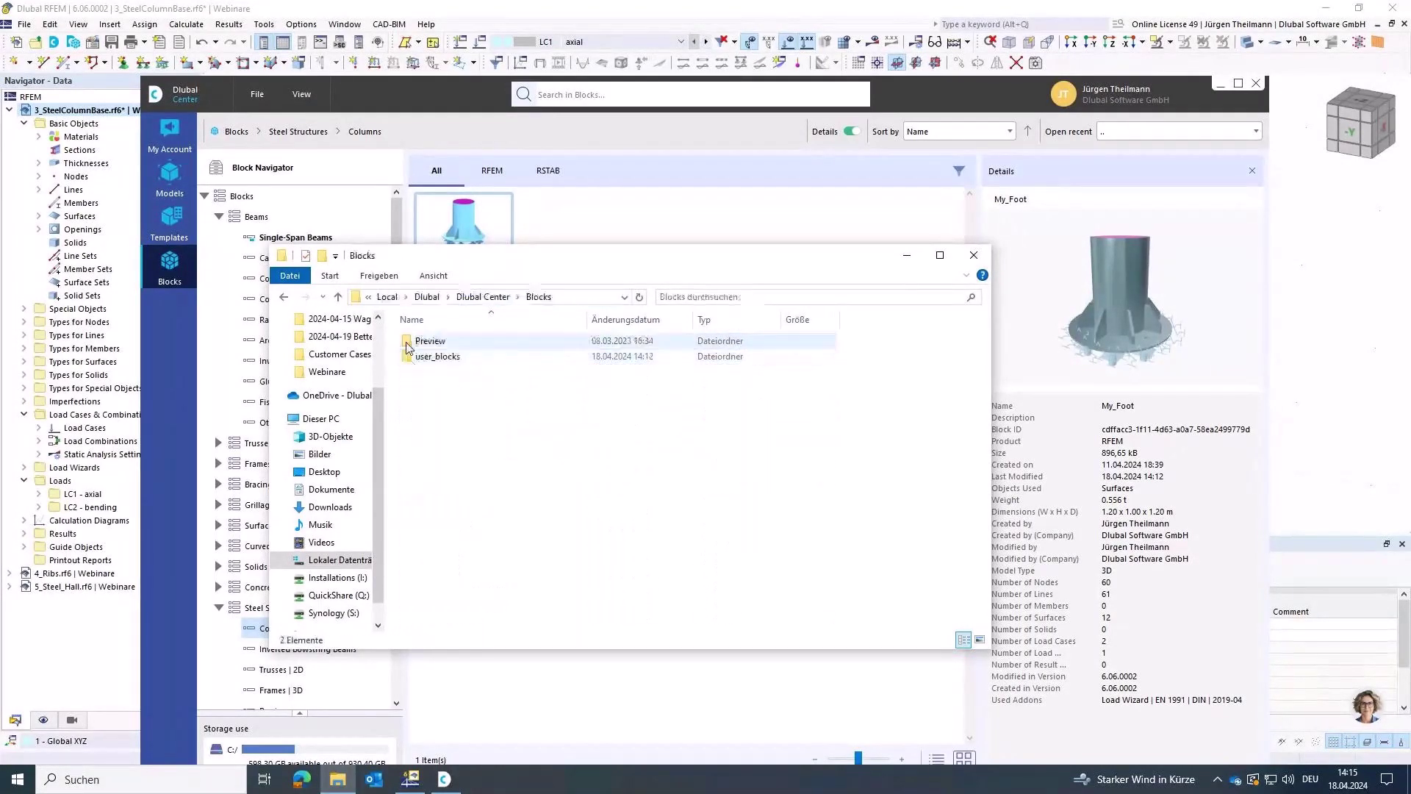
double_click(407, 358)
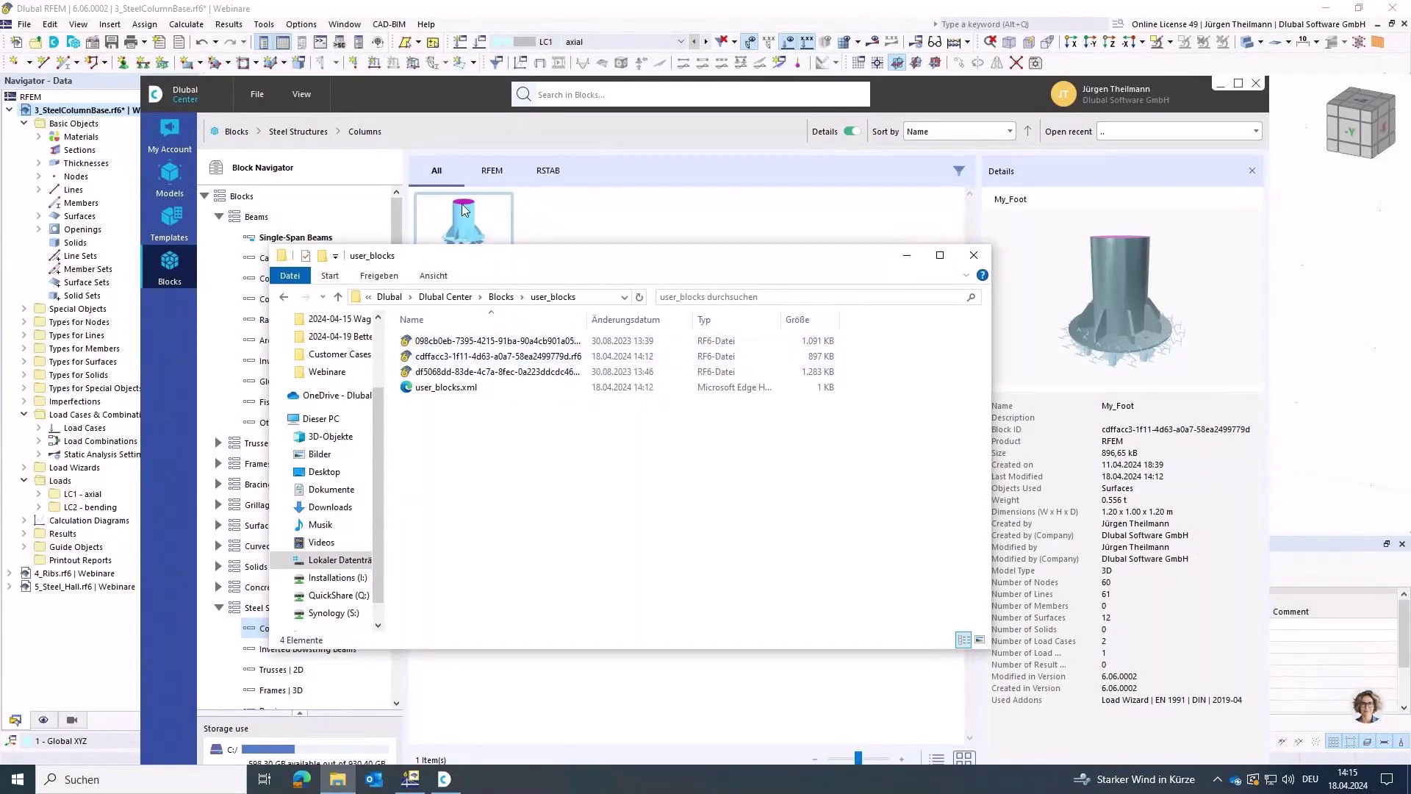
double_click(439, 387)
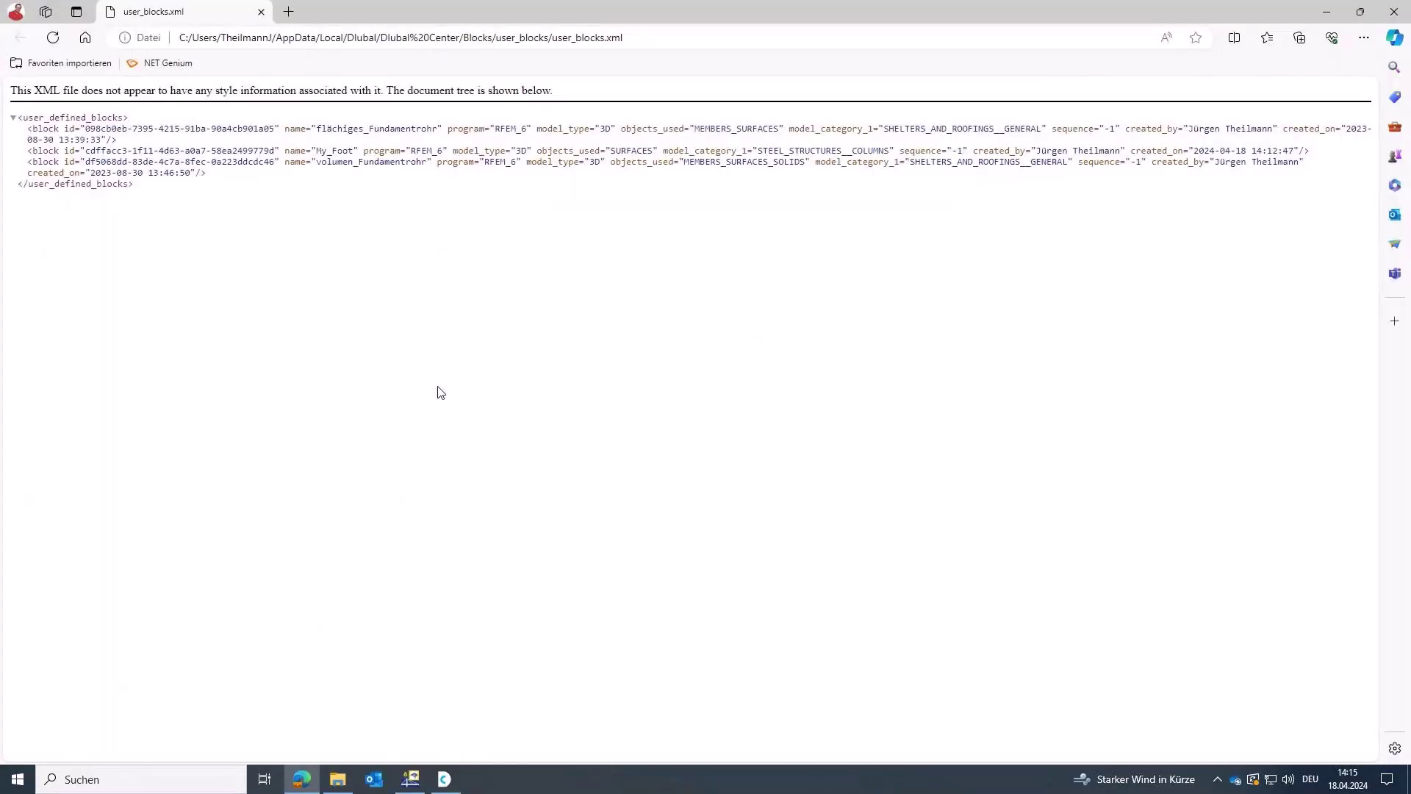
Search user_blocks.xml for My_foot and highlight the block's entry and its block ID.
key("ctrl+f")
type("My")
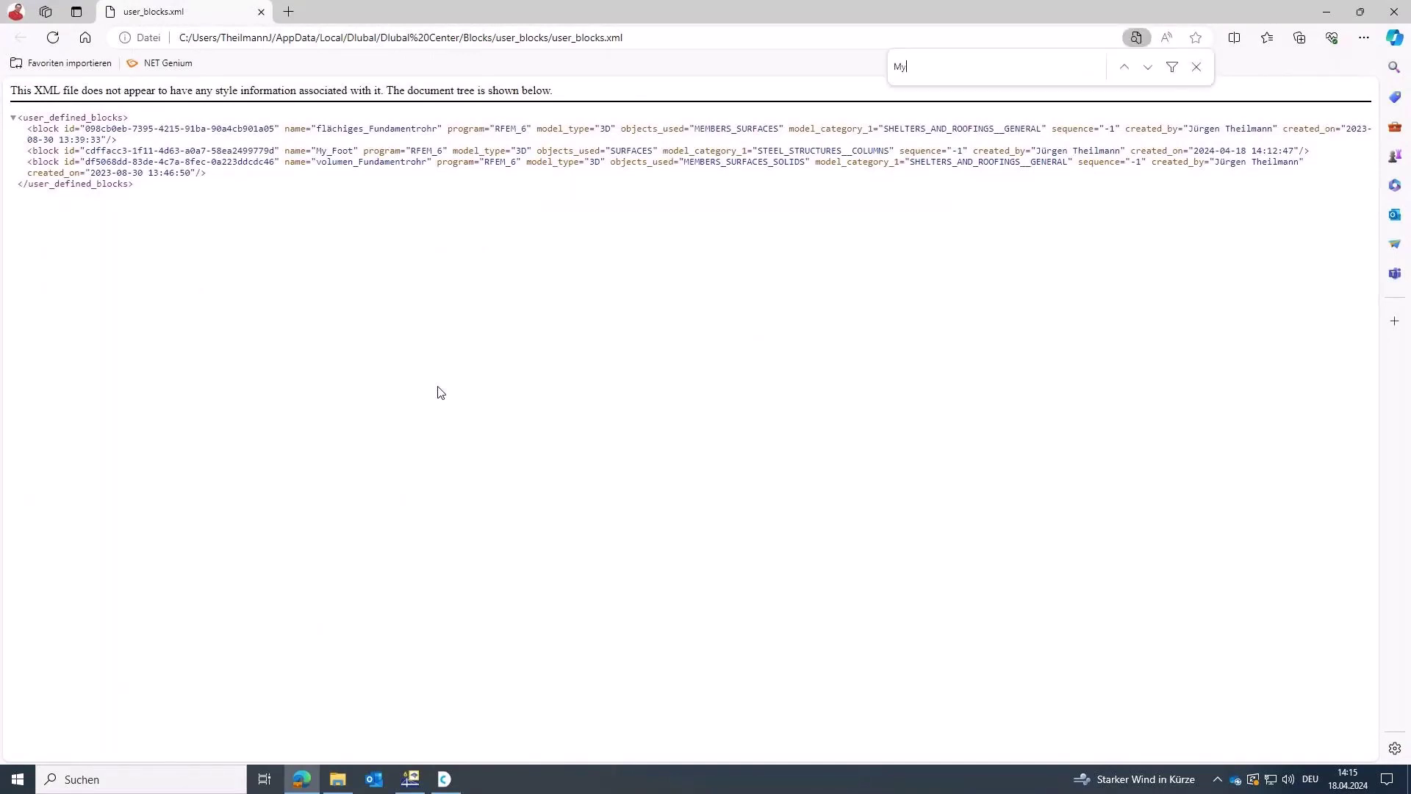
type("_foot")
left_click_drag(31, 153, 1309, 150)
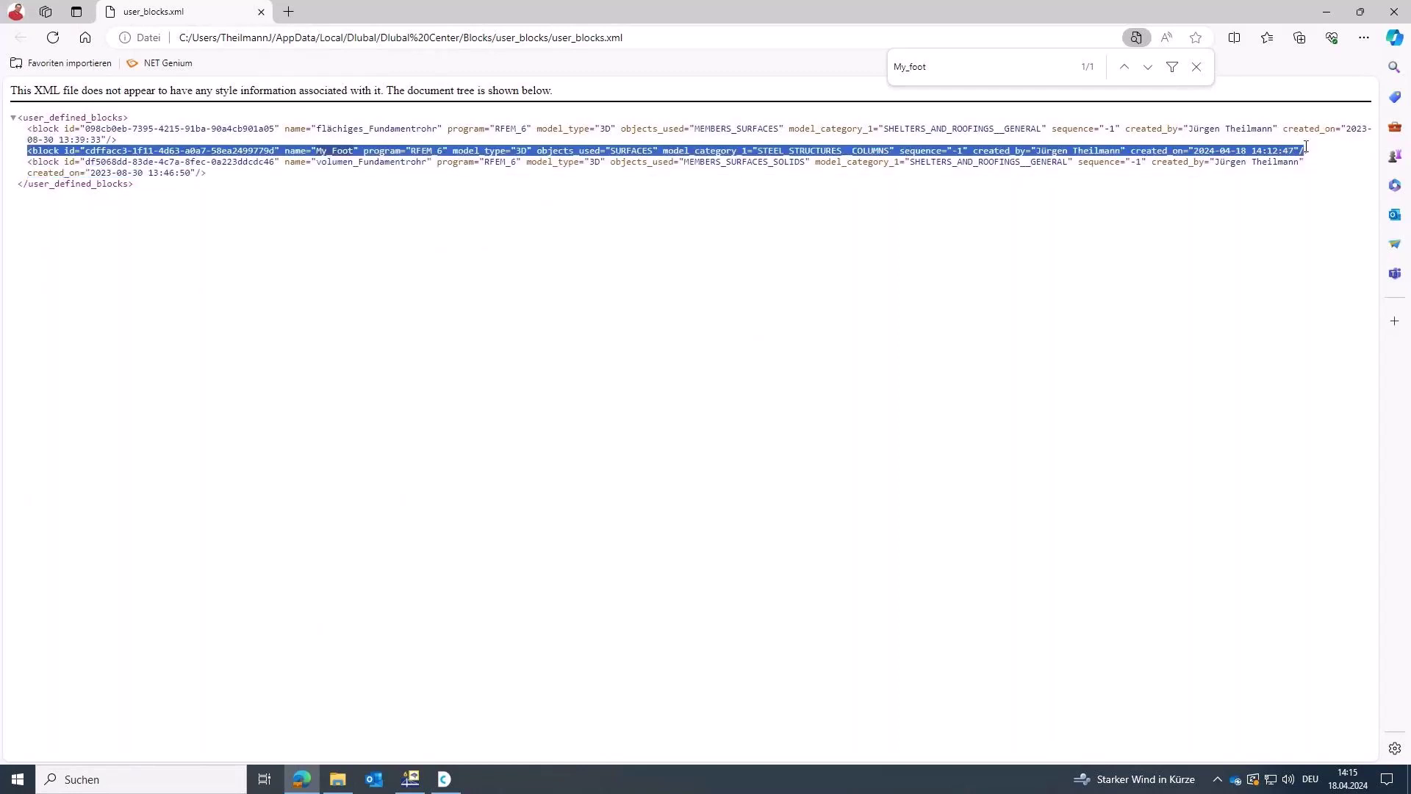
left_click(1309, 149)
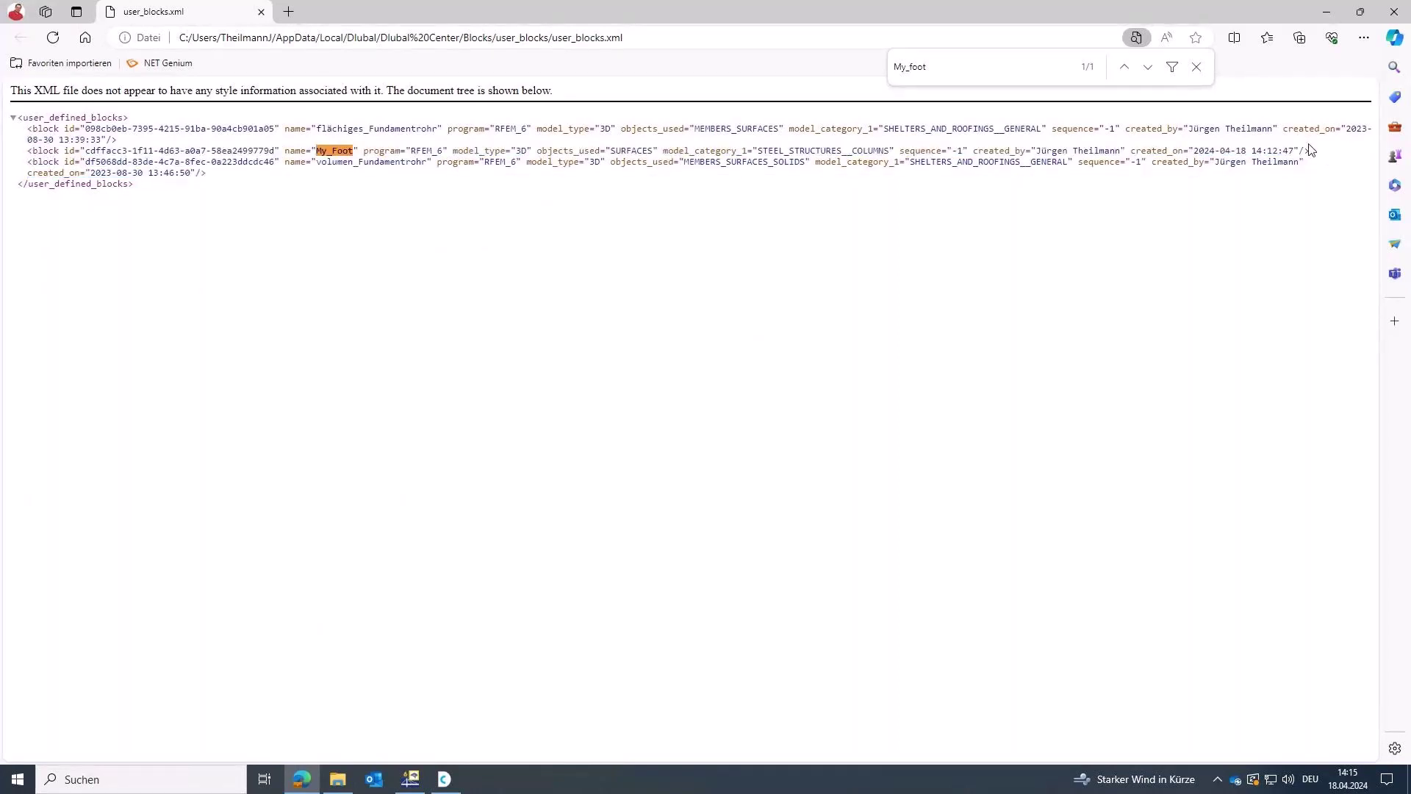
triple_click(1314, 150)
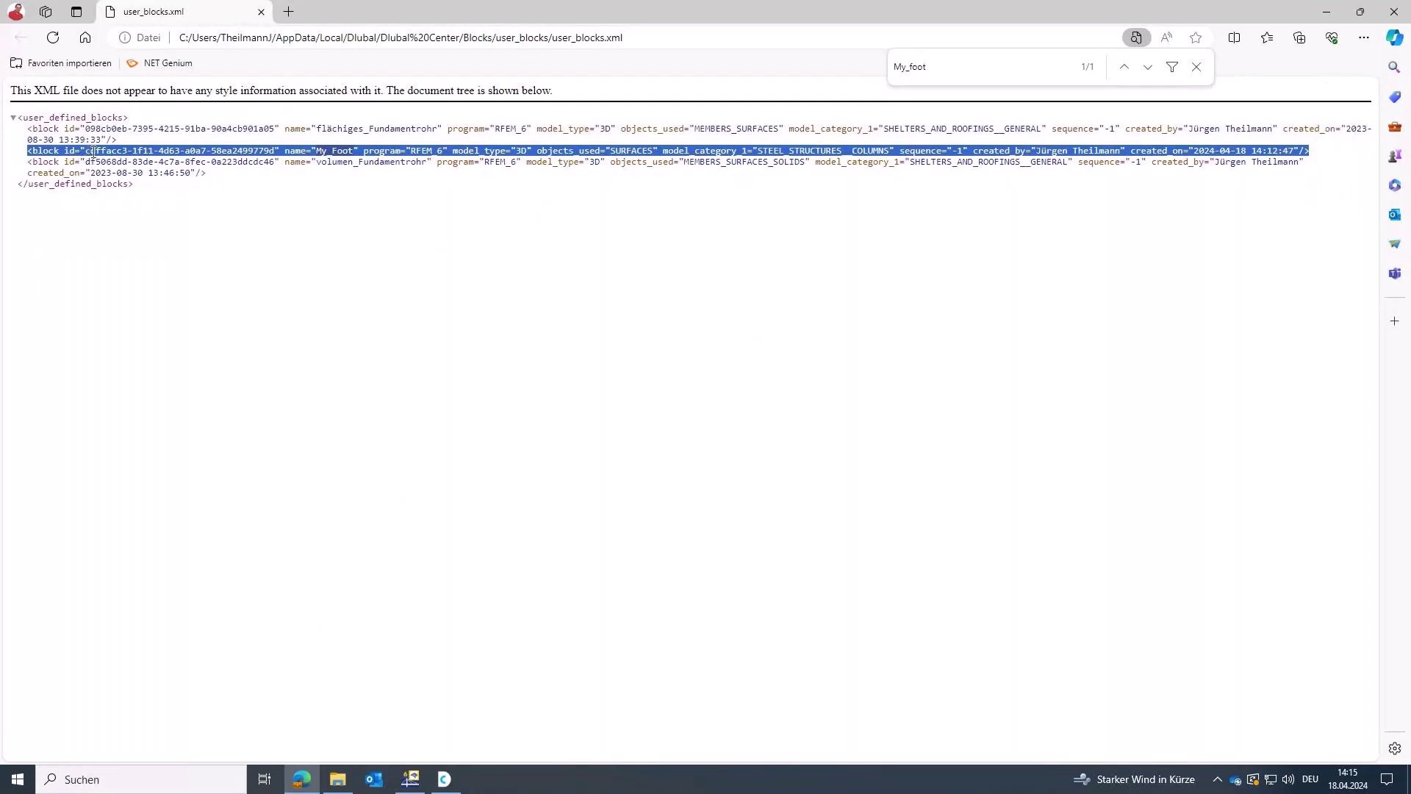
left_click_drag(85, 151, 274, 151)
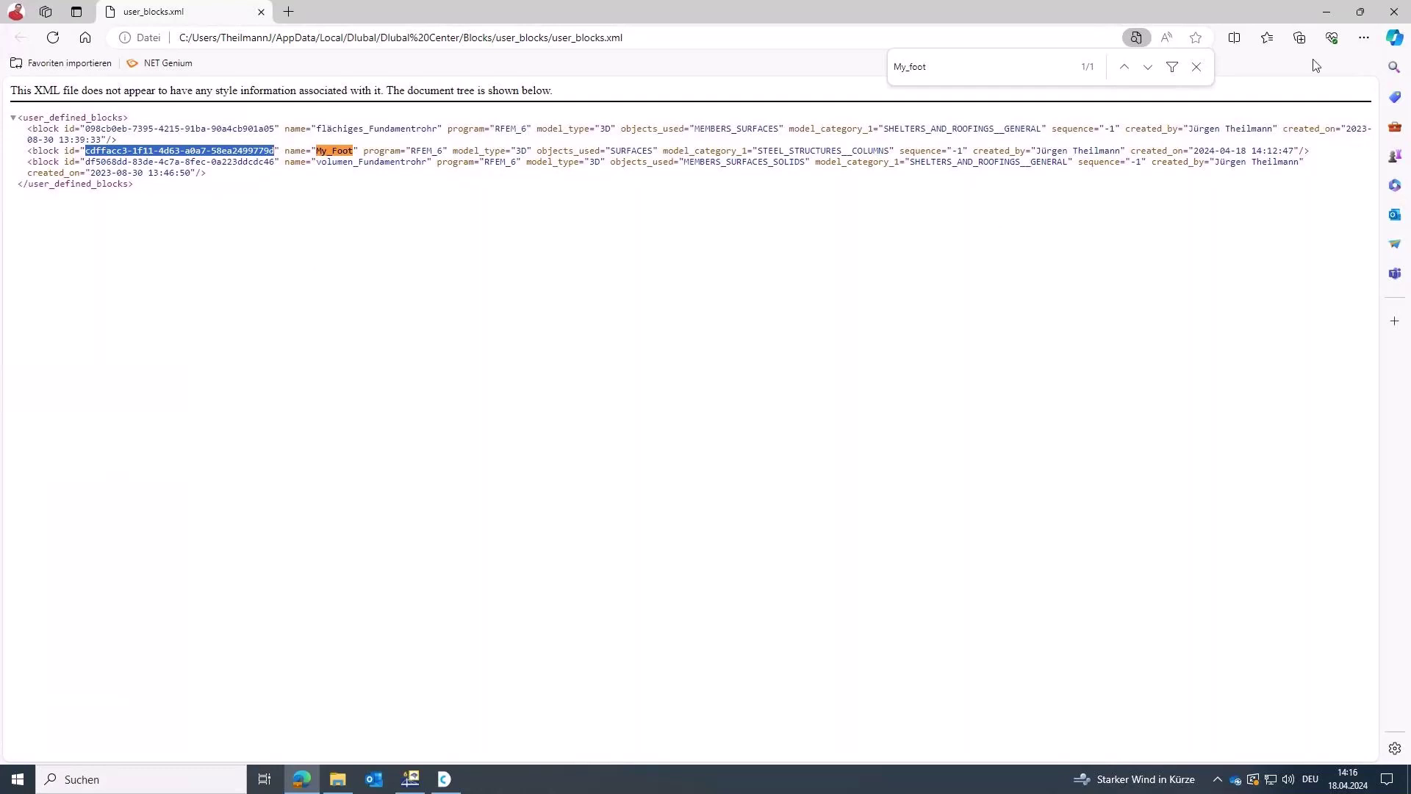
Return to the user_blocks folder and copy the RF6 file whose name matches the My_Foot block ID.
left_click(1326, 15)
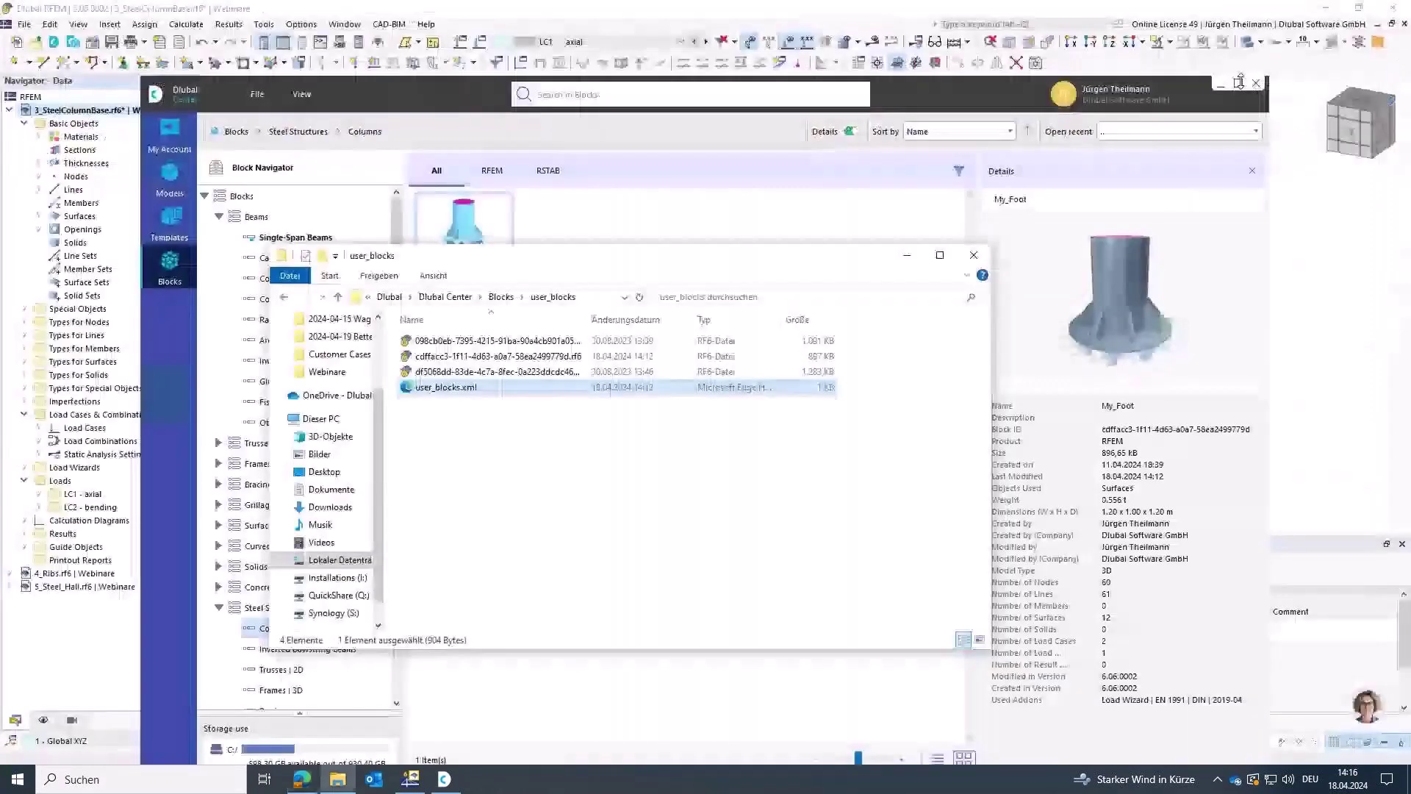
left_click_drag(545, 261, 560, 321)
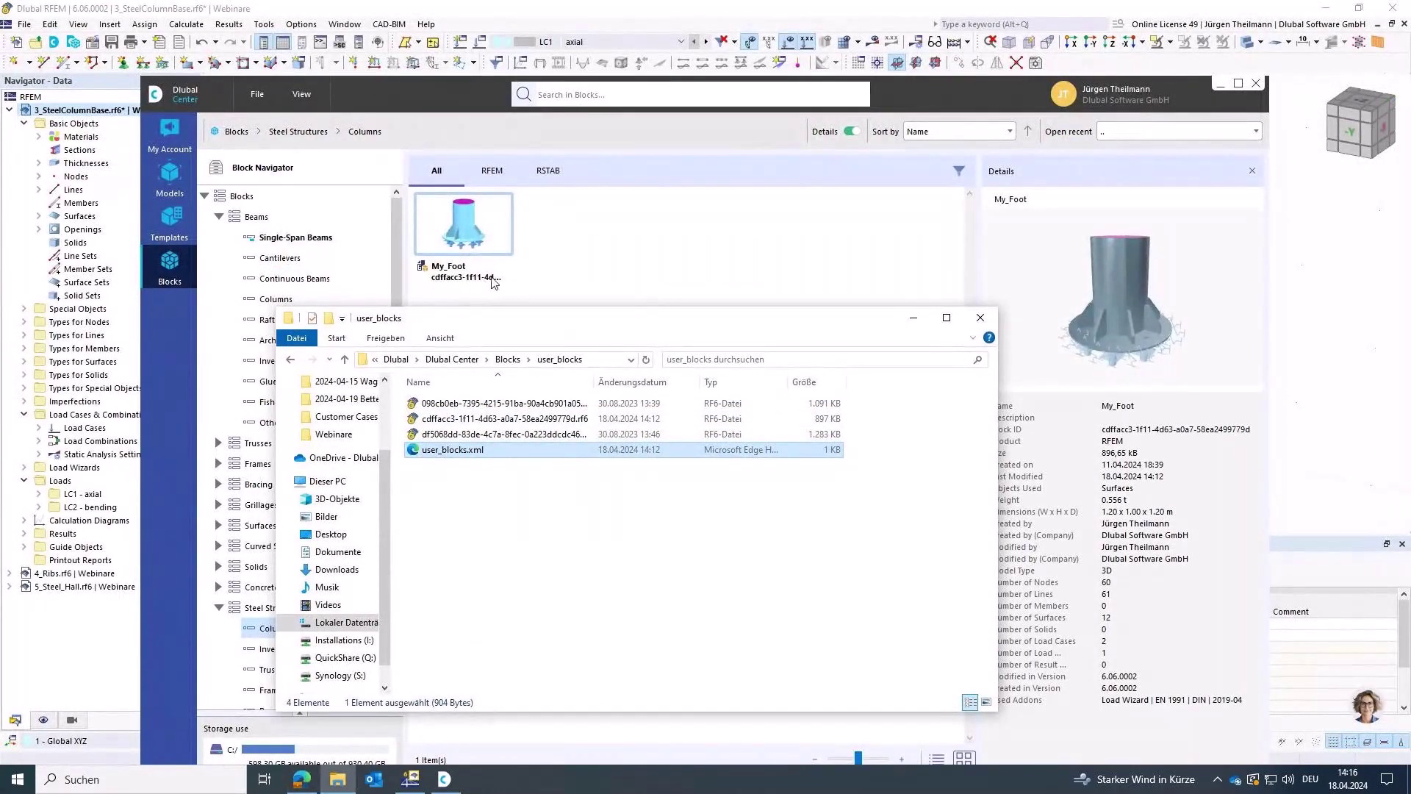
left_click(415, 422)
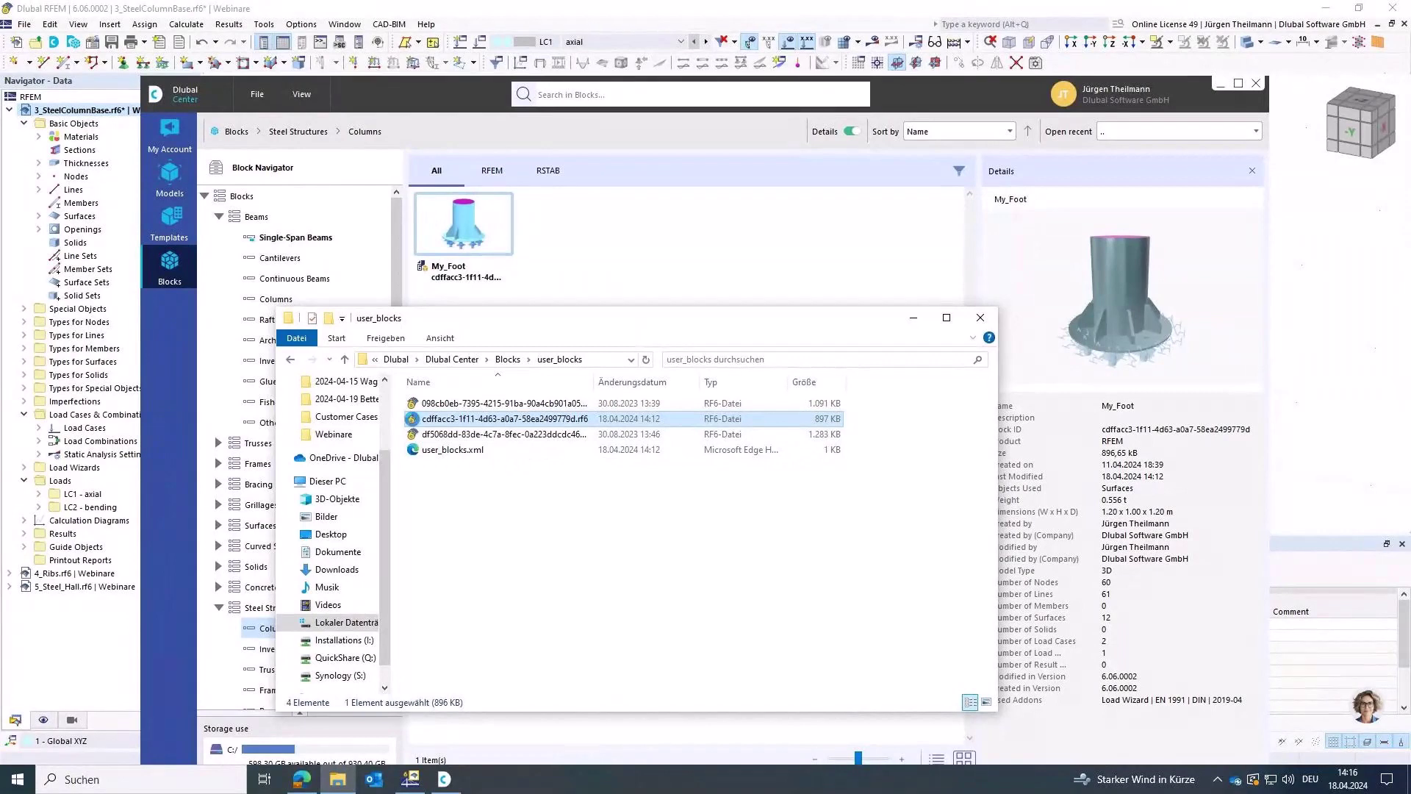
right_click(414, 425)
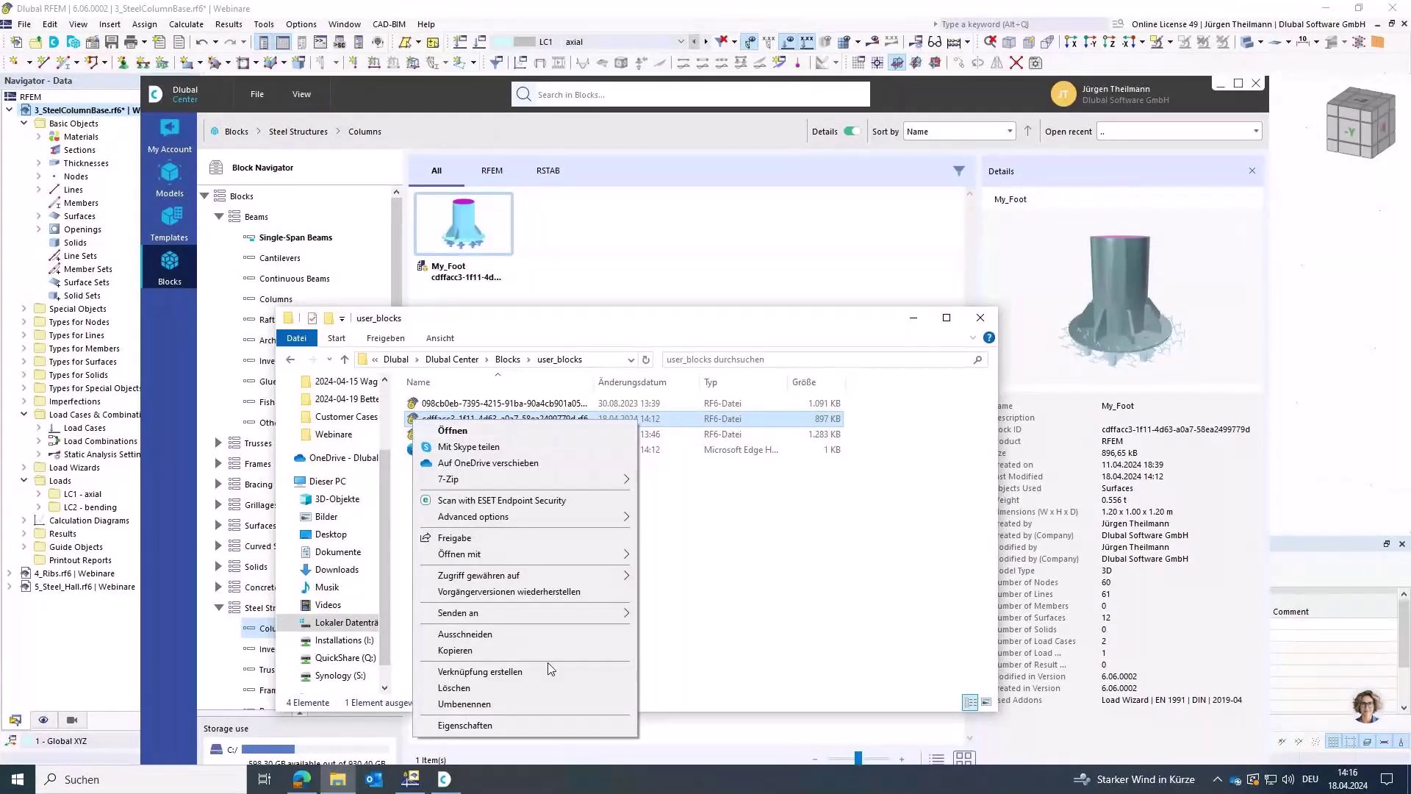
left_click(502, 652)
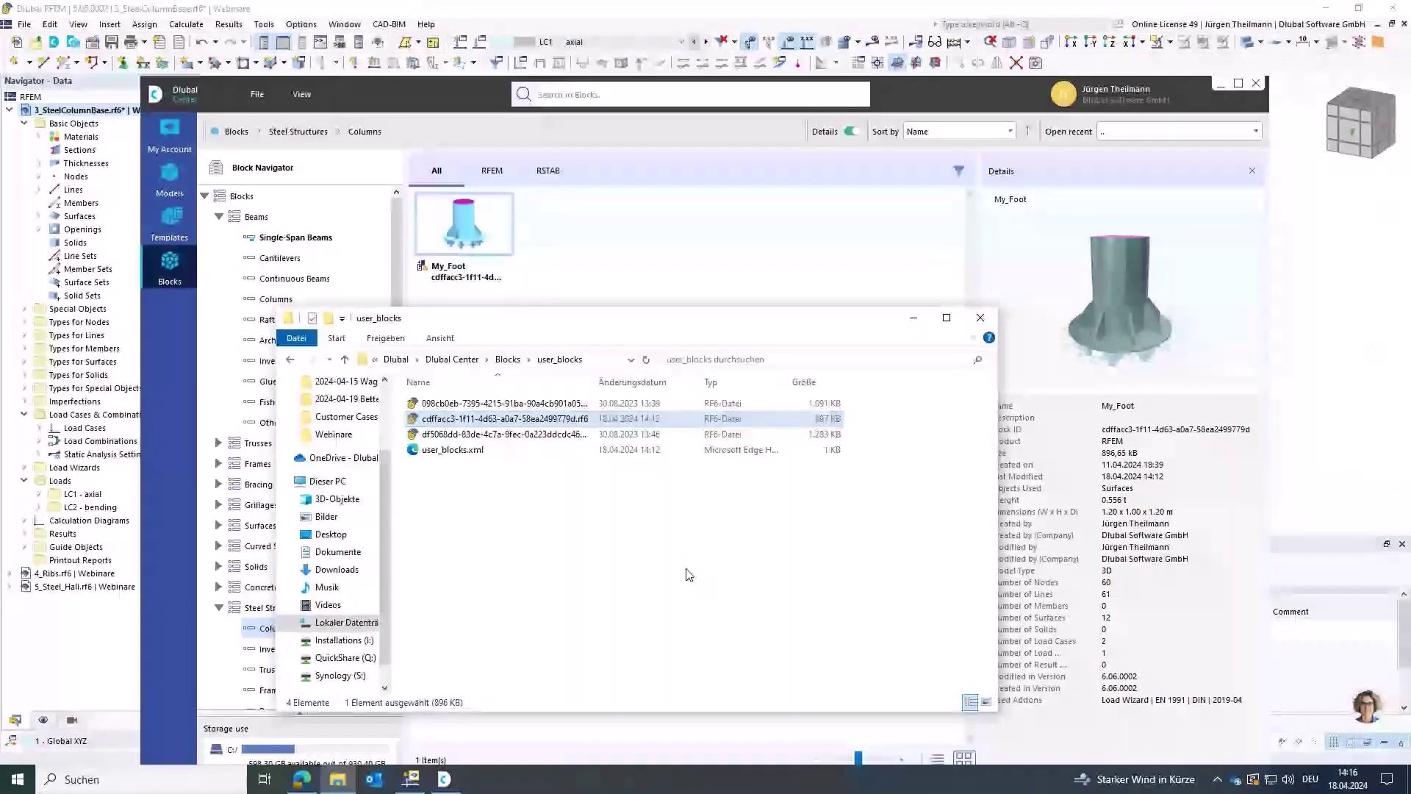
Open the My_Foot block's RF6 file with RFEM 6.06 and look up the Save as Block command.
double_click(413, 419)
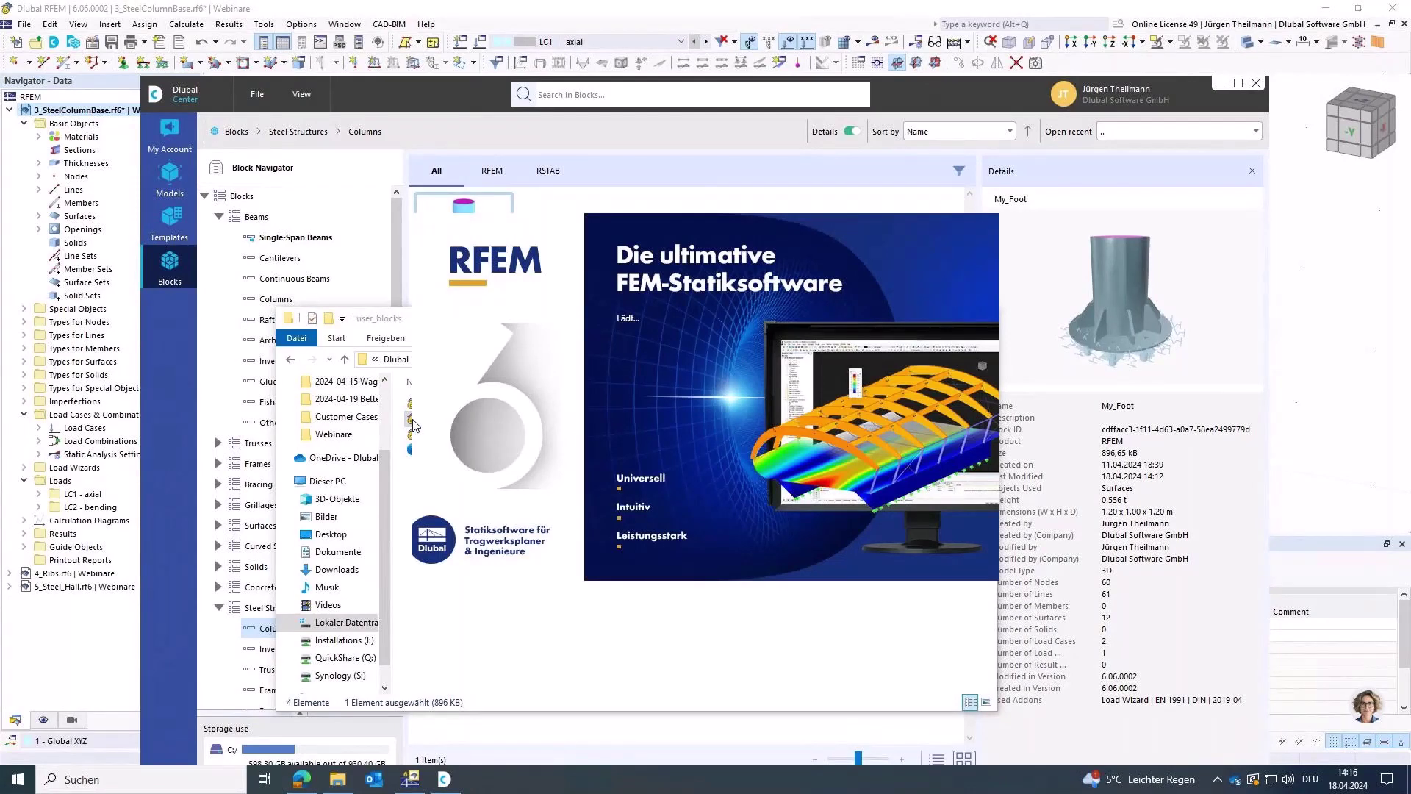
left_click(343, 777)
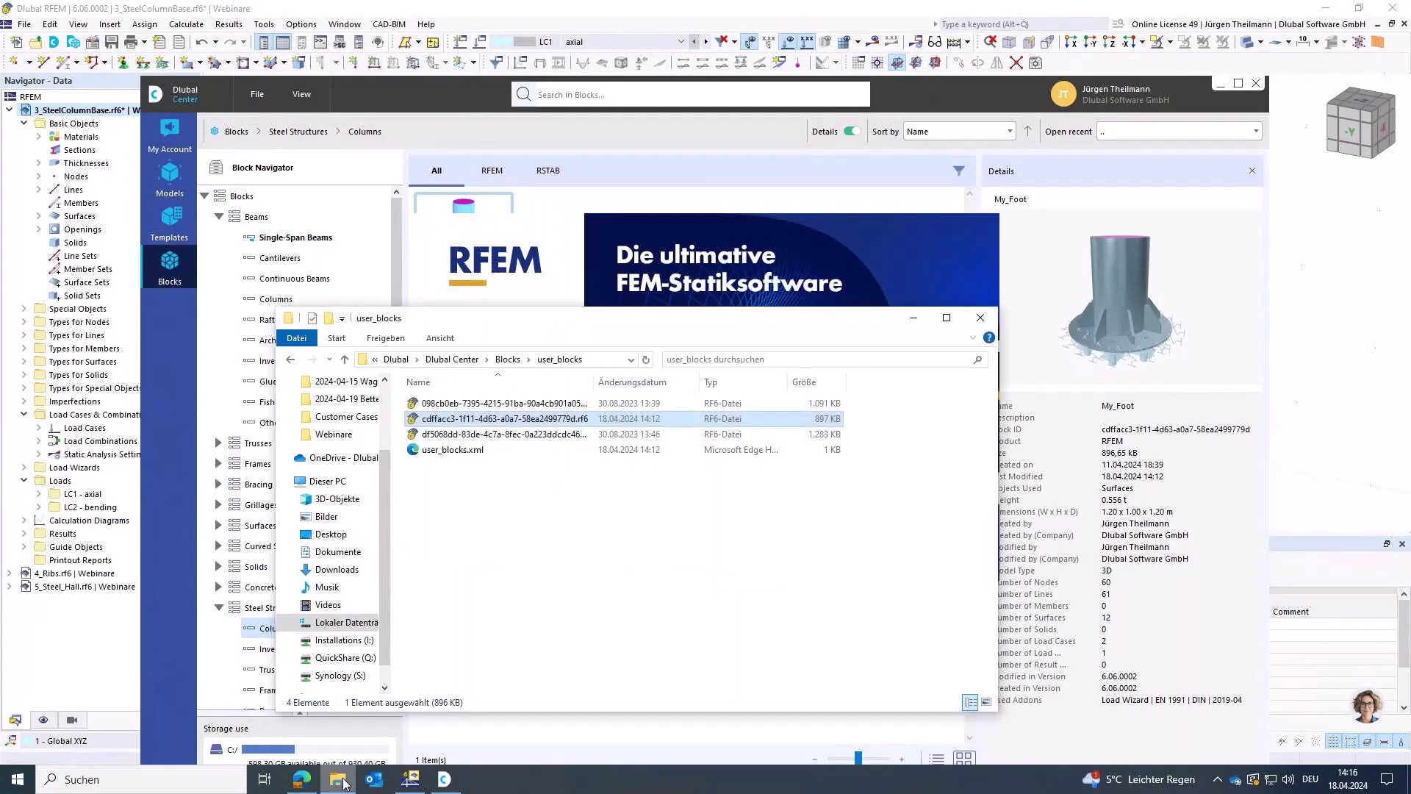
right_click(415, 421)
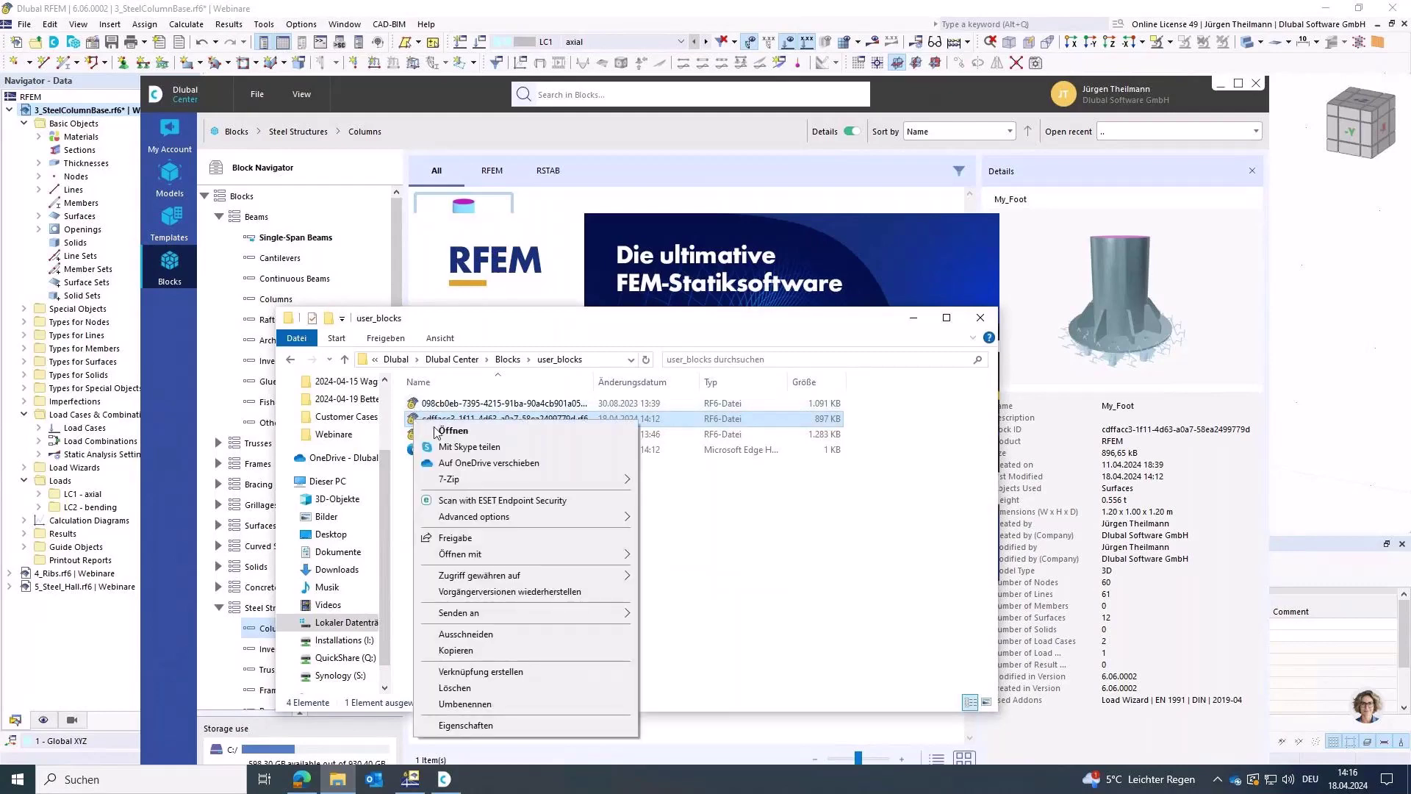
mouse_move(588, 556)
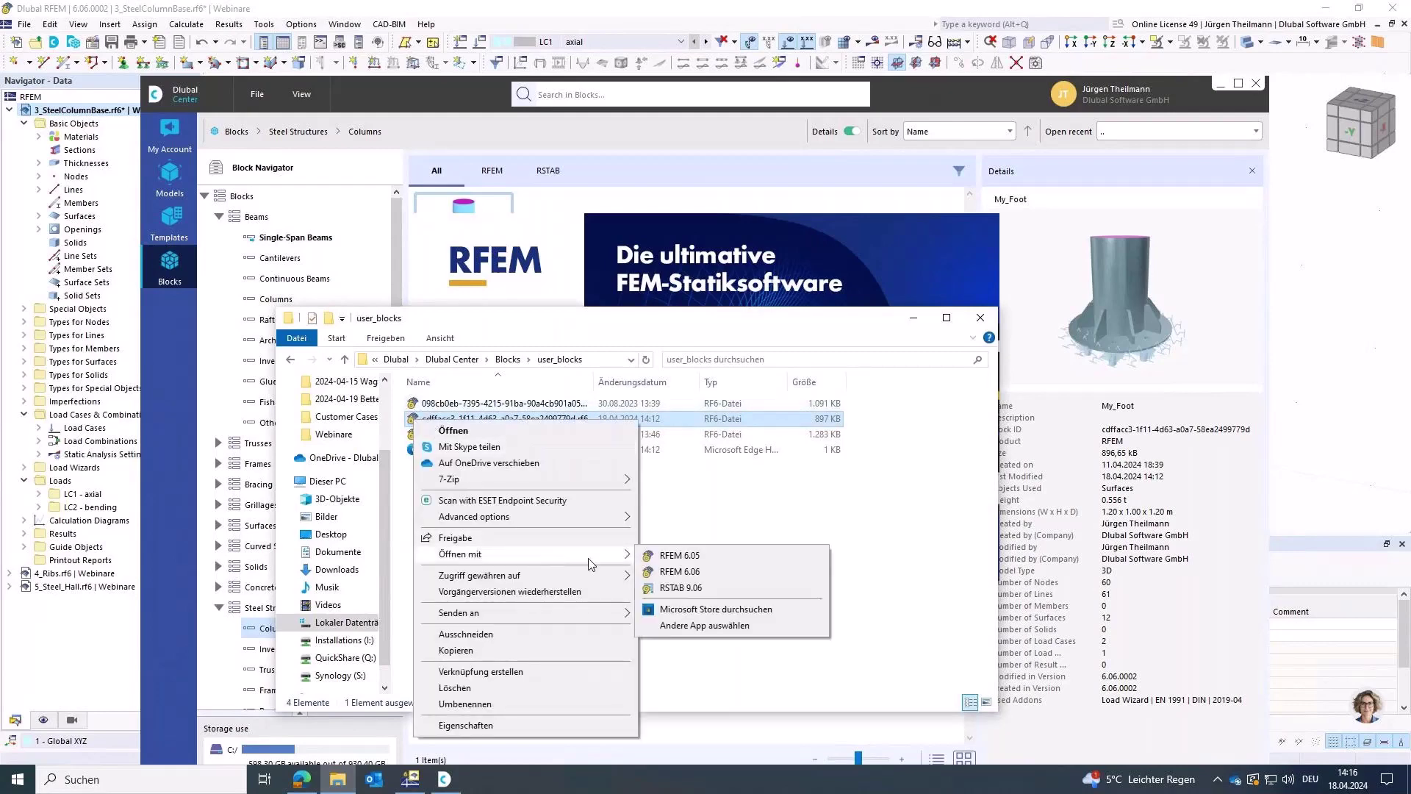
left_click(699, 575)
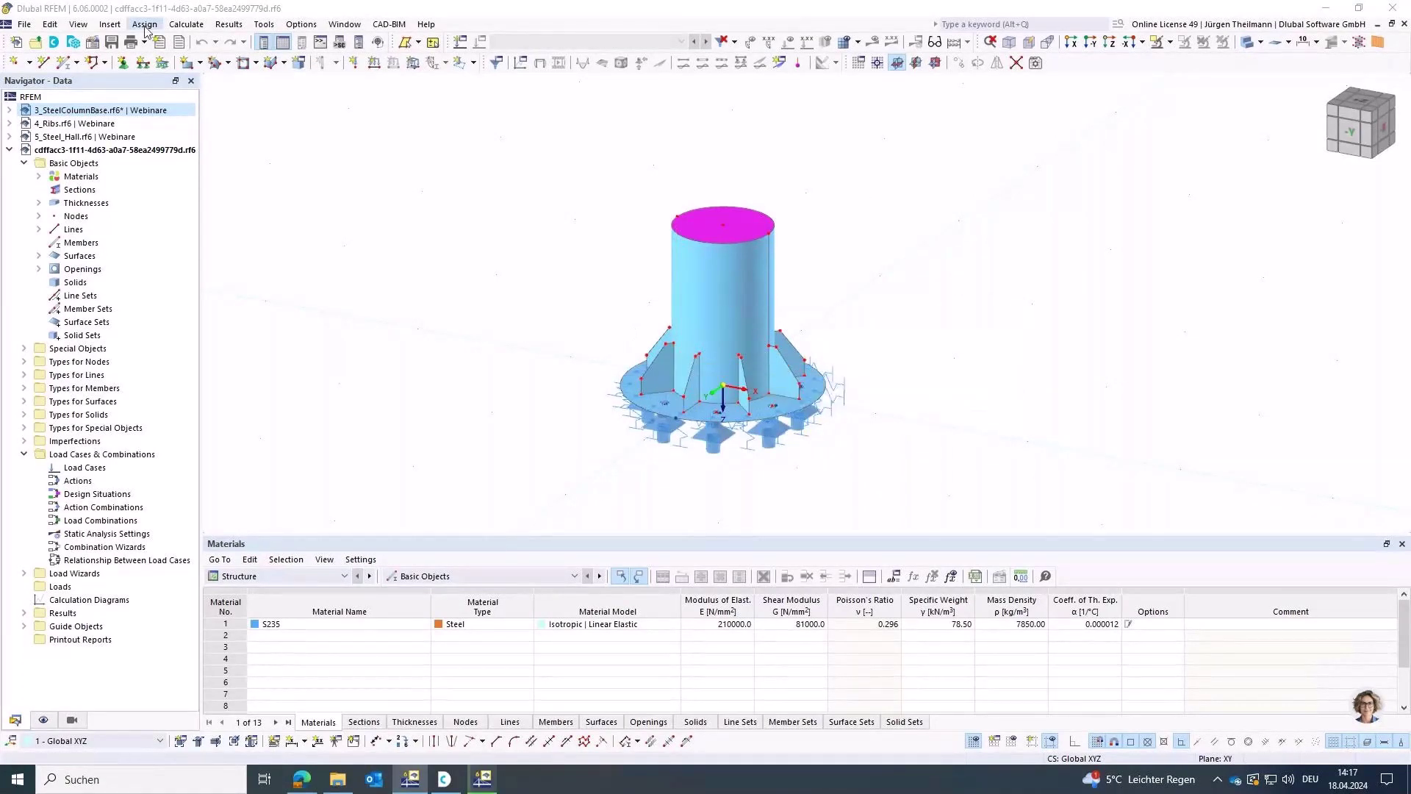
left_click(29, 28)
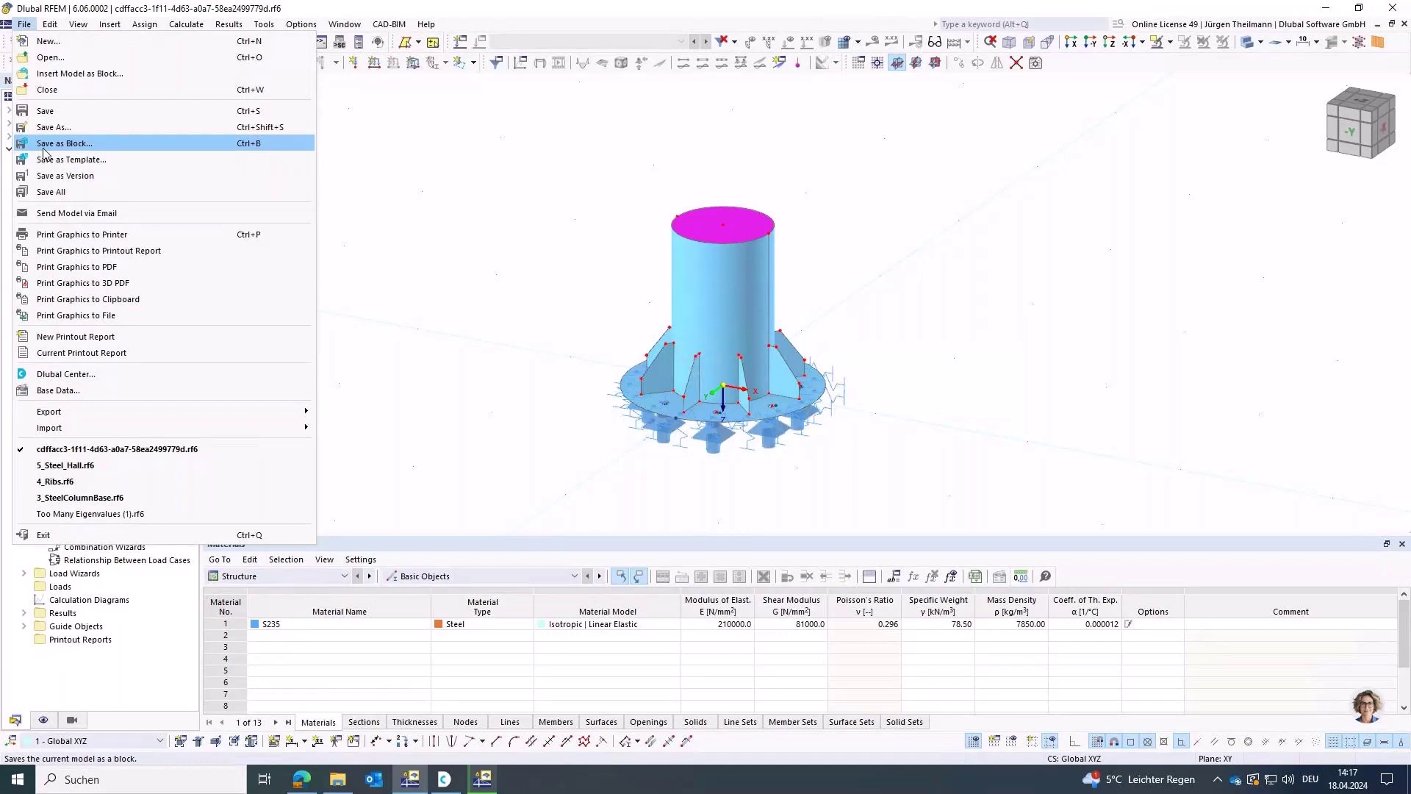
left_click(31, 24)
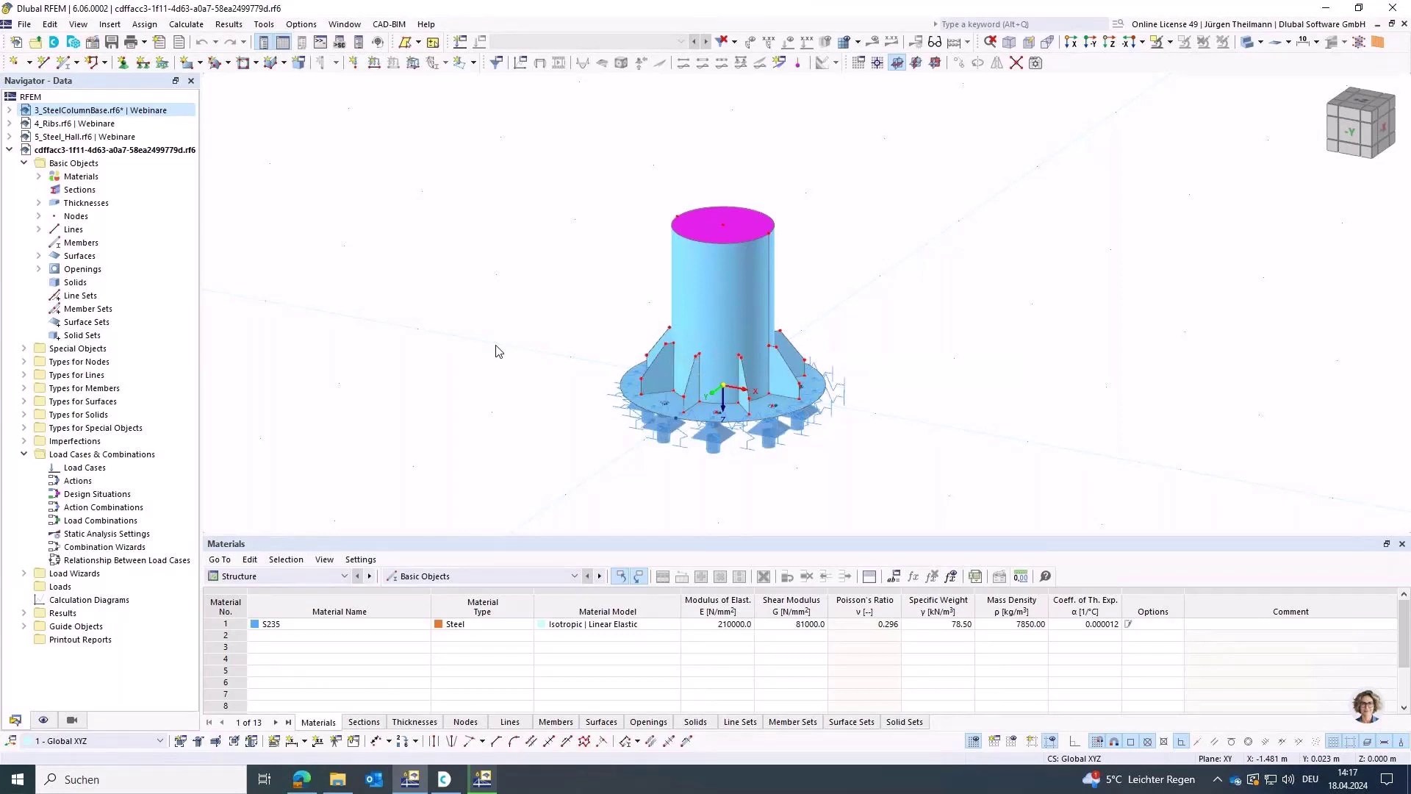
Switch to the 4_Ribs.rf6 model and try to generate its mesh.
left_click(9, 149)
left_click(45, 125)
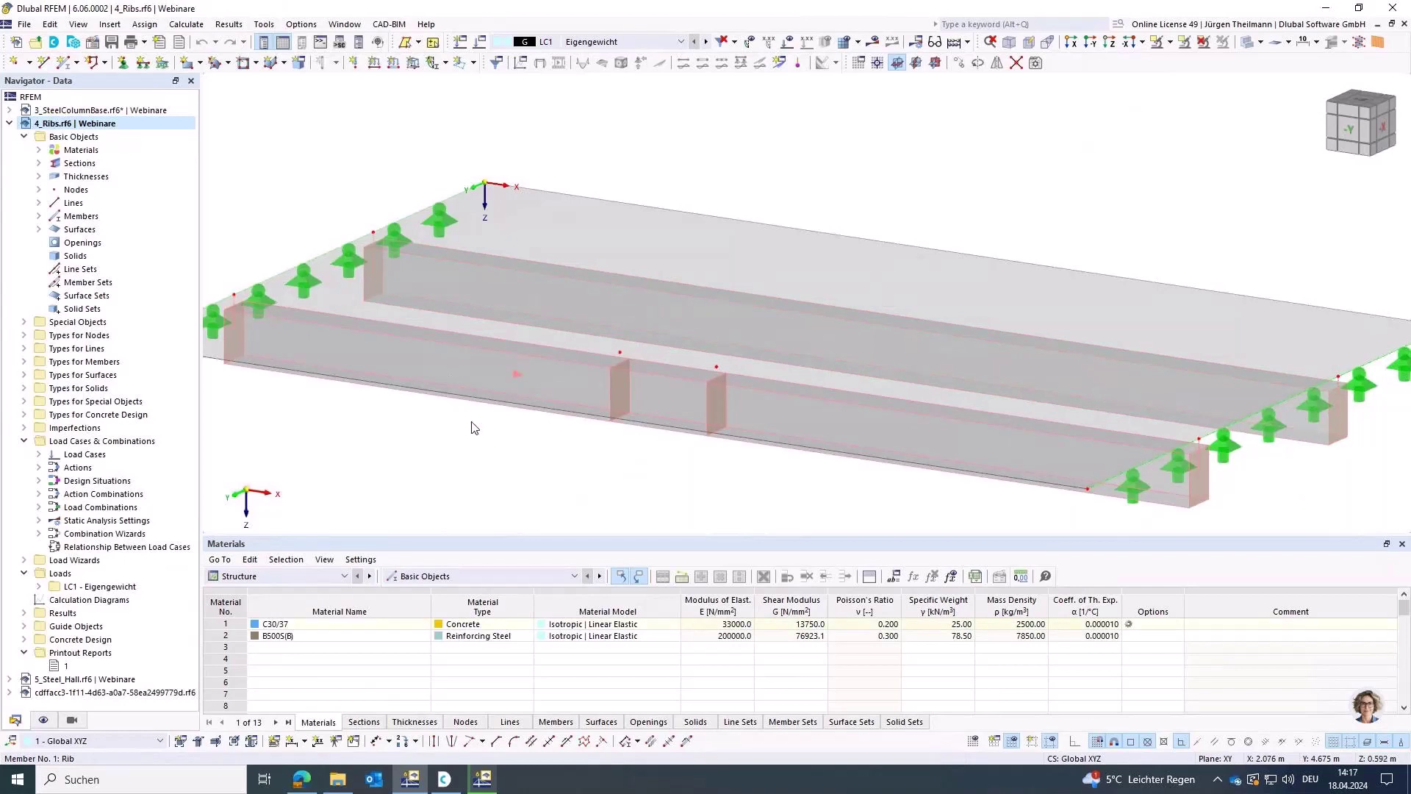
scroll(588, 481, "down", 1)
scroll(586, 475, "down", 1)
middle_click_drag(657, 475, 692, 392)
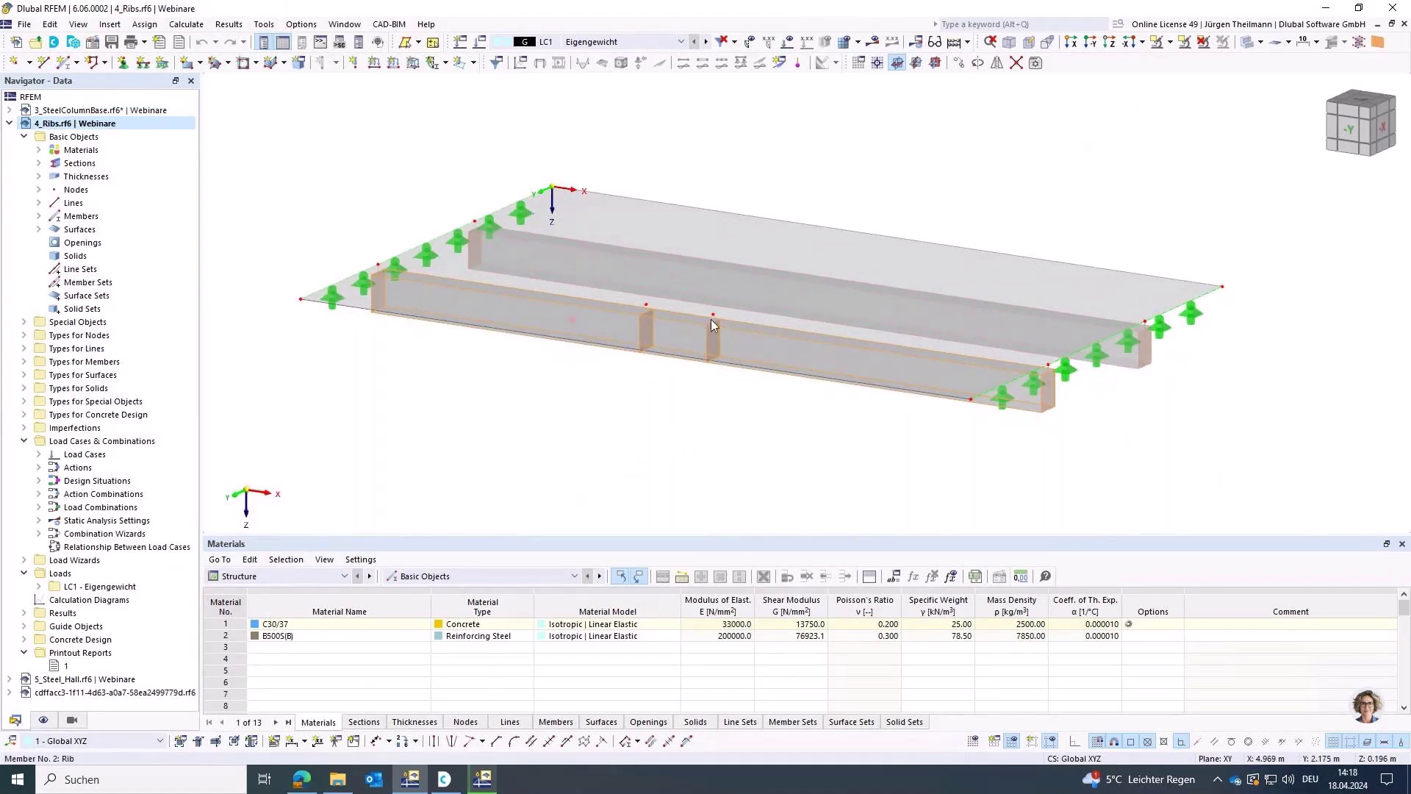
left_click(857, 42)
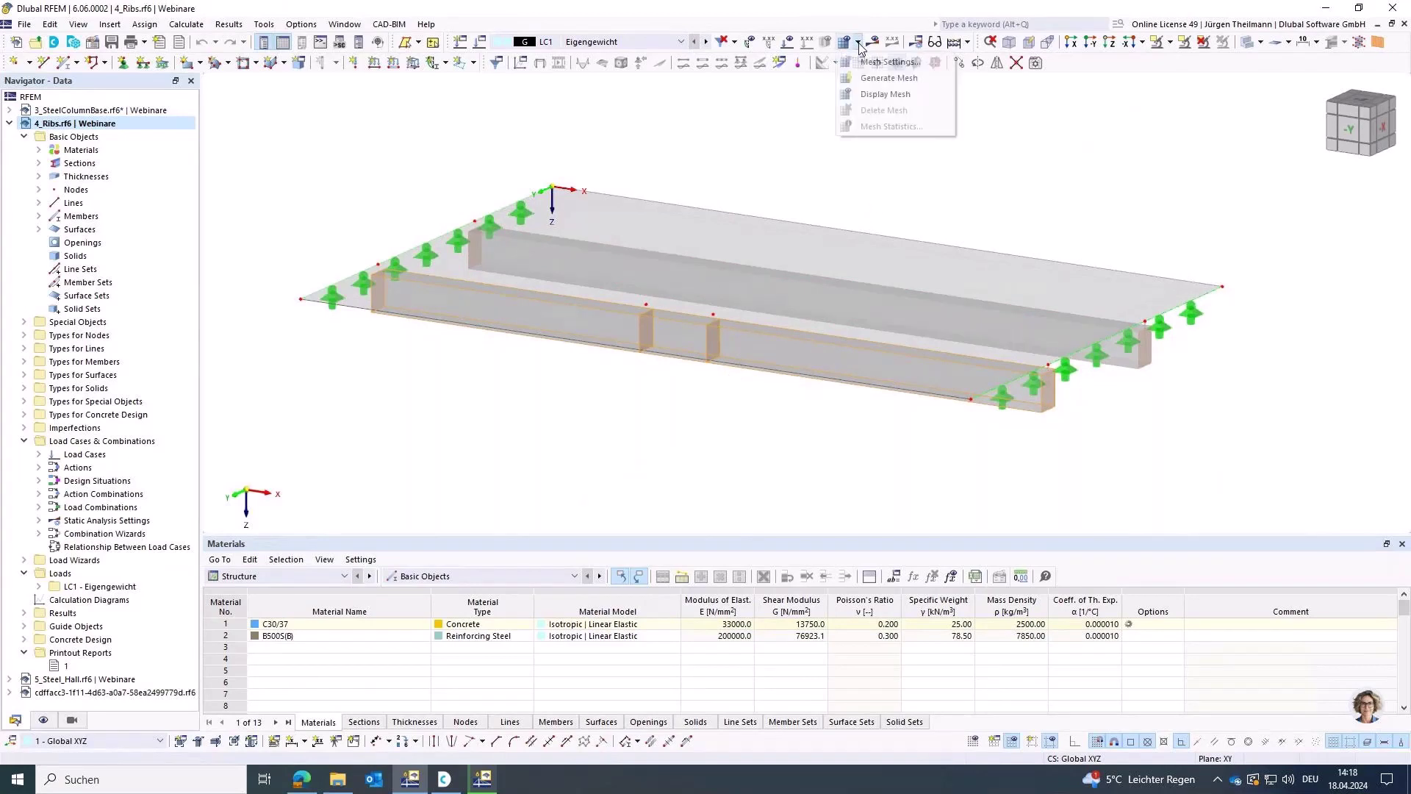
left_click(868, 78)
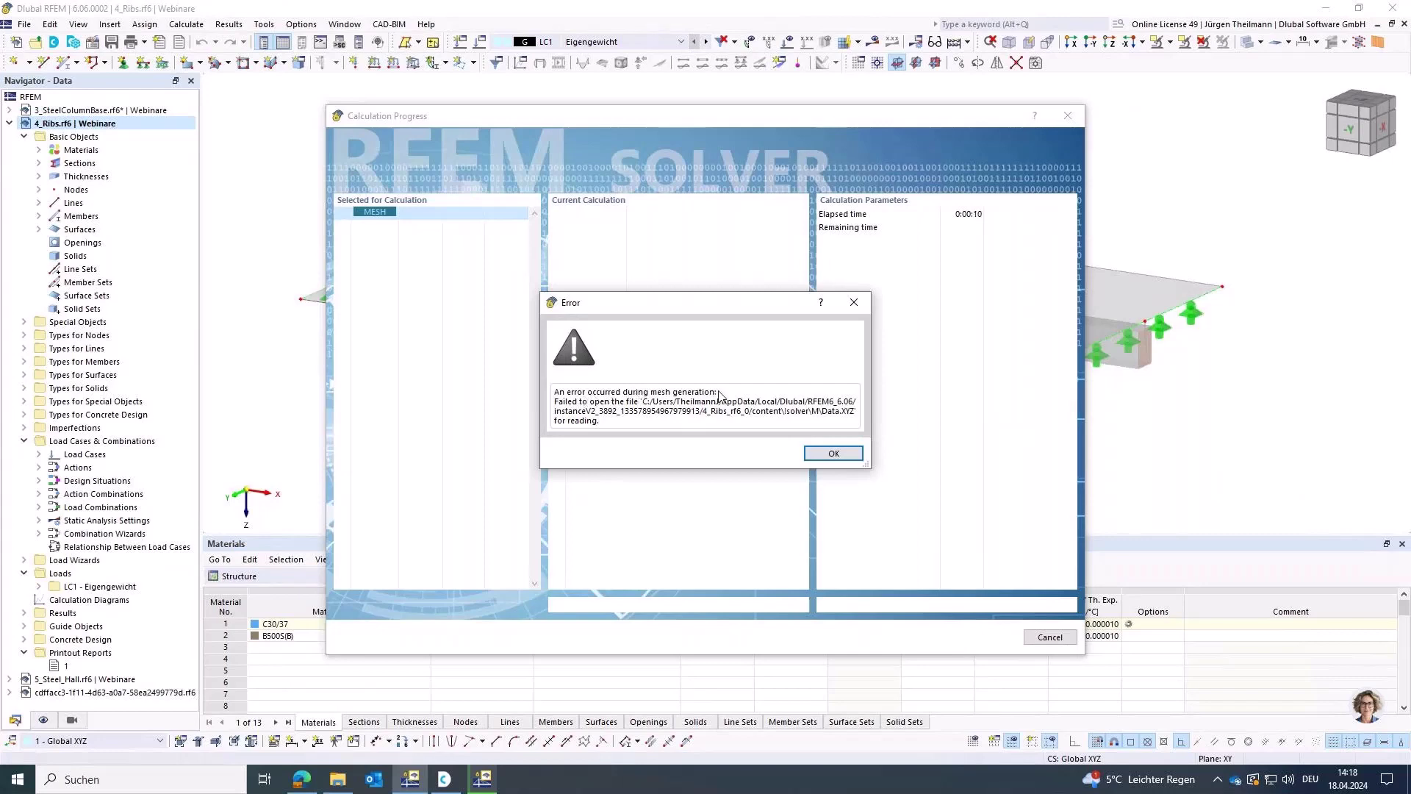
left_click(836, 454)
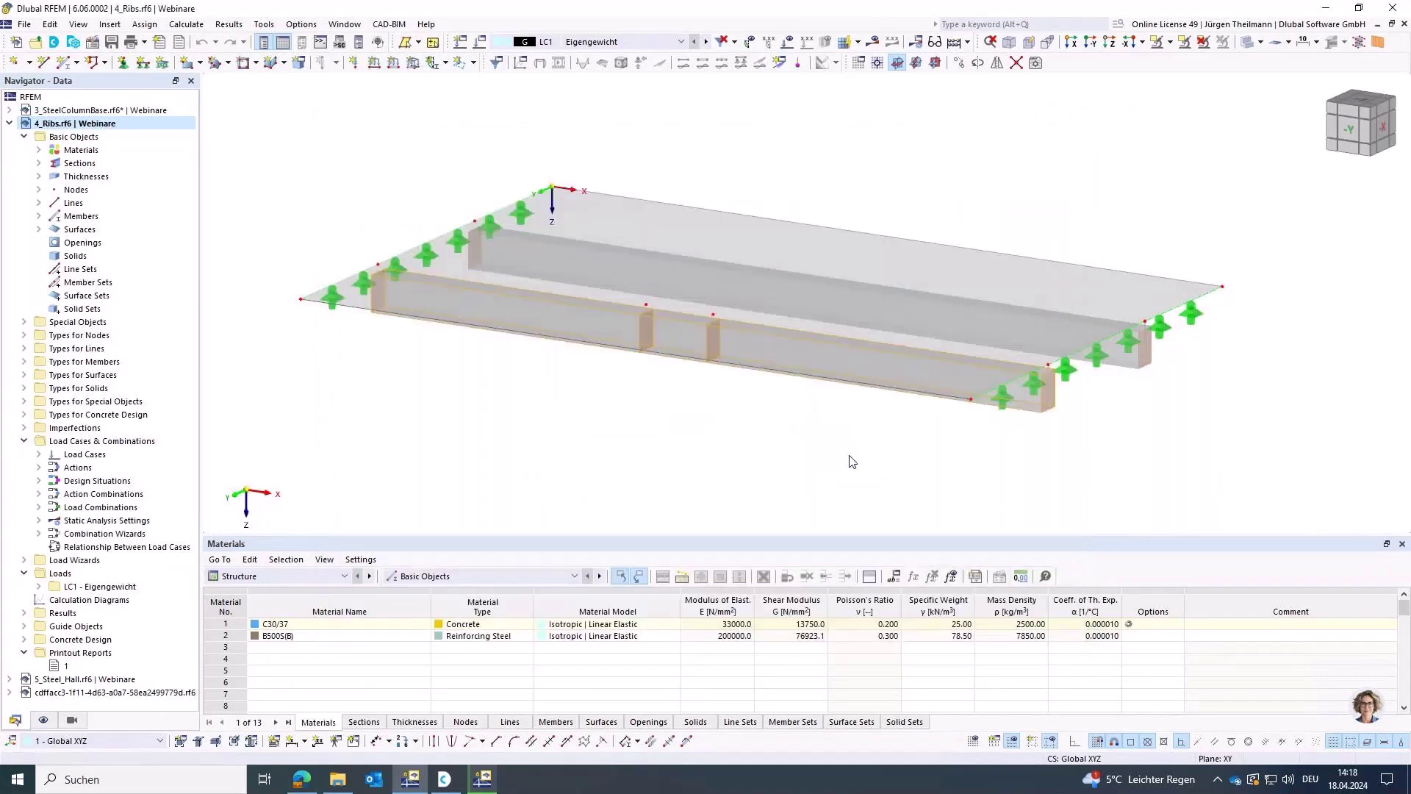
Hide the members in the ribbed slab model and inspect the lines beneath the two ribs.
middle_click_drag(701, 399, 683, 410, "ctrl")
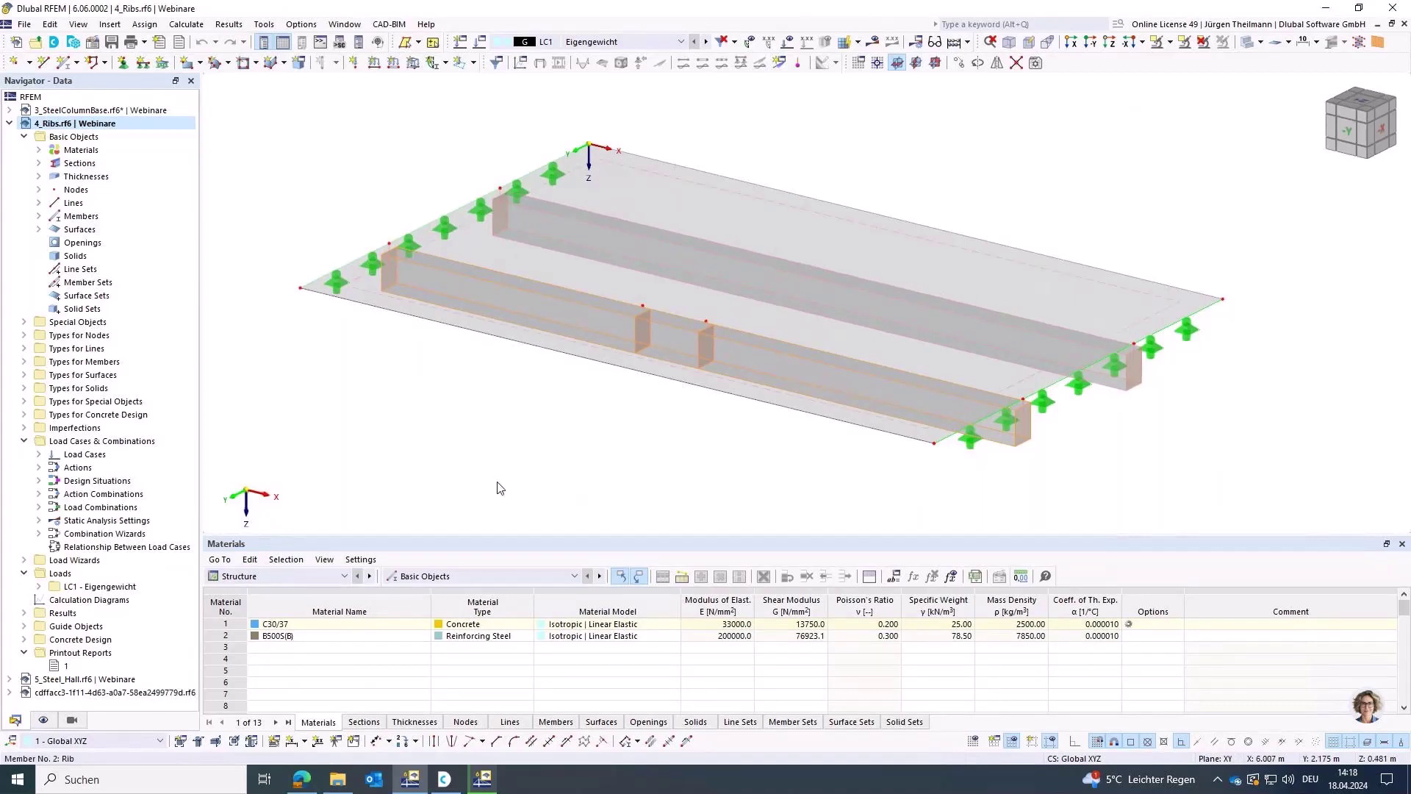
left_click(44, 720)
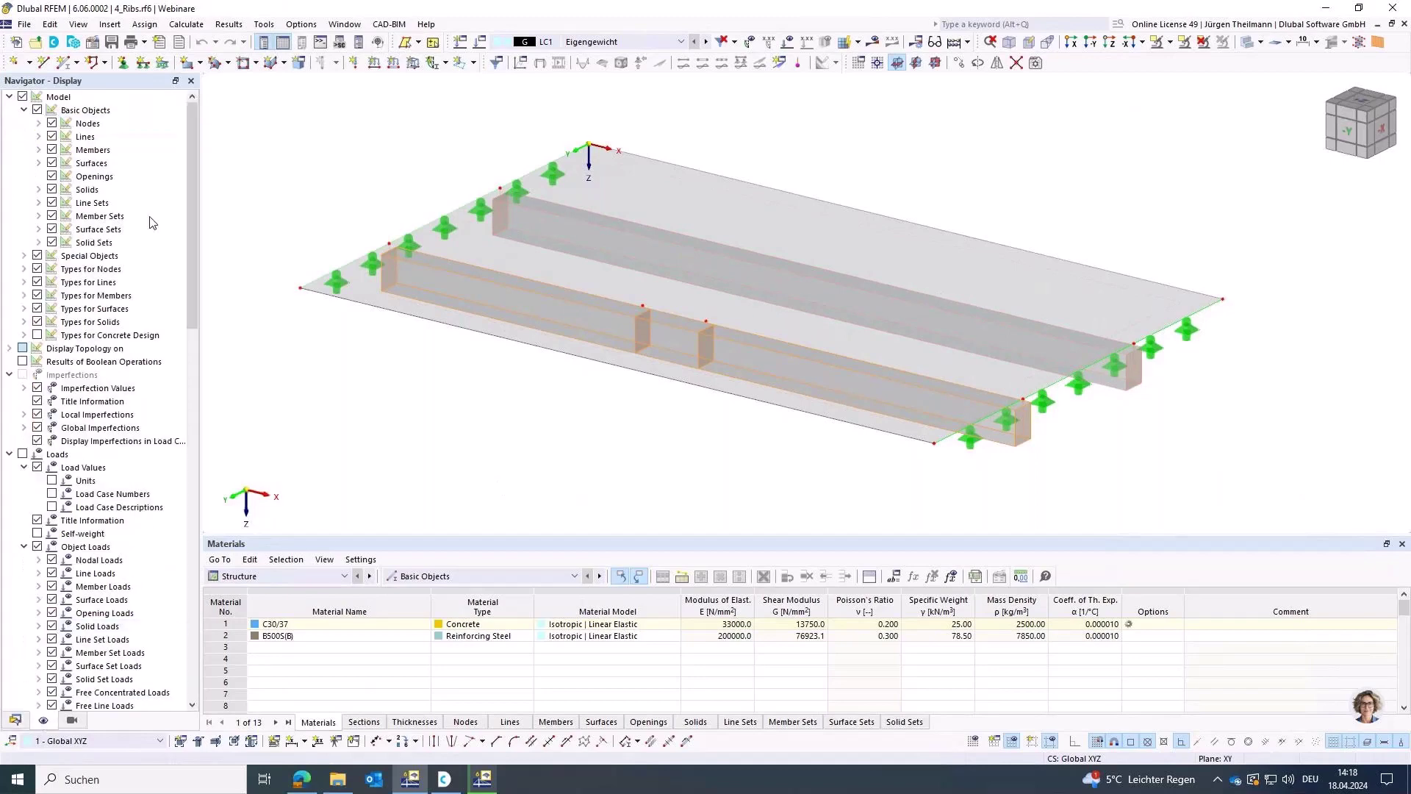
left_click(51, 150)
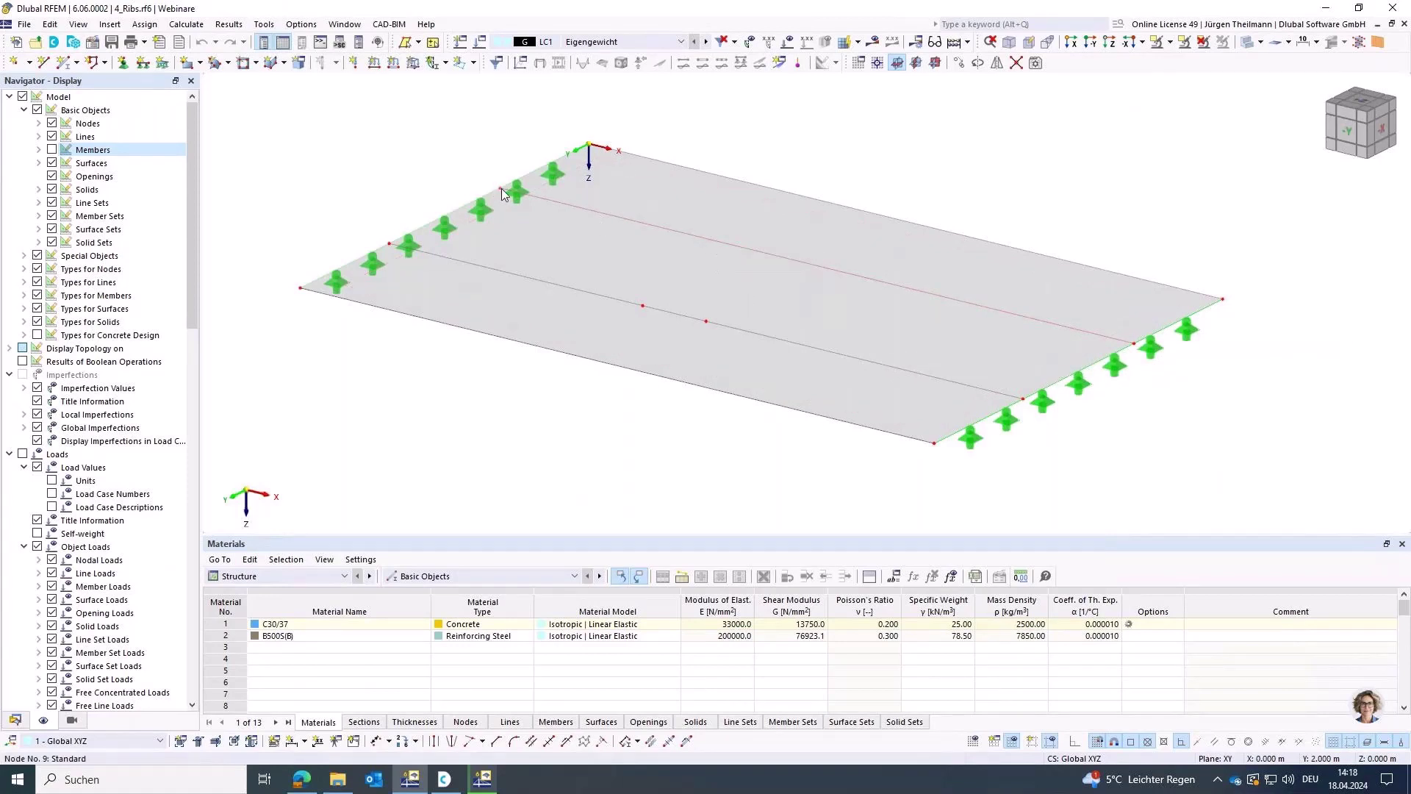
left_click(918, 289)
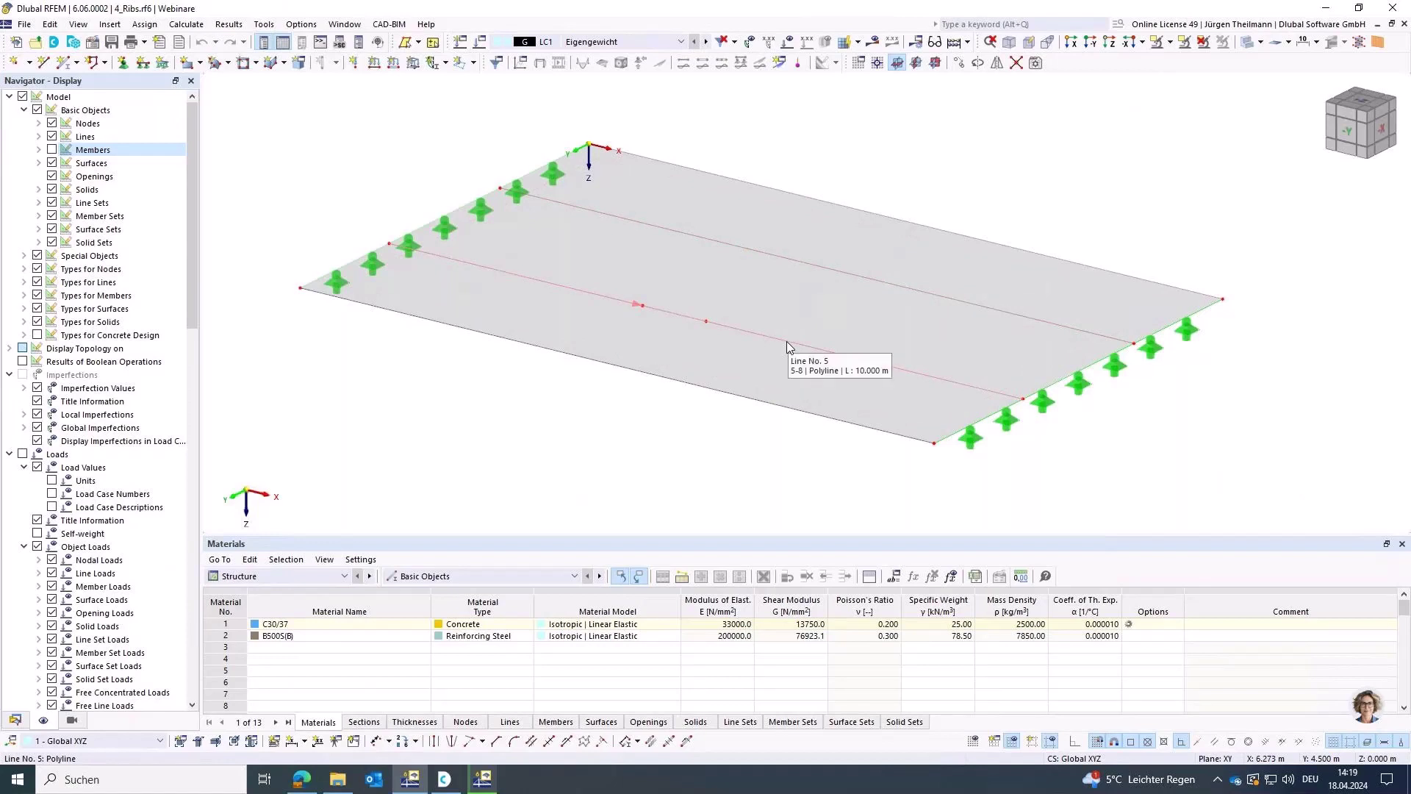
left_click(788, 347)
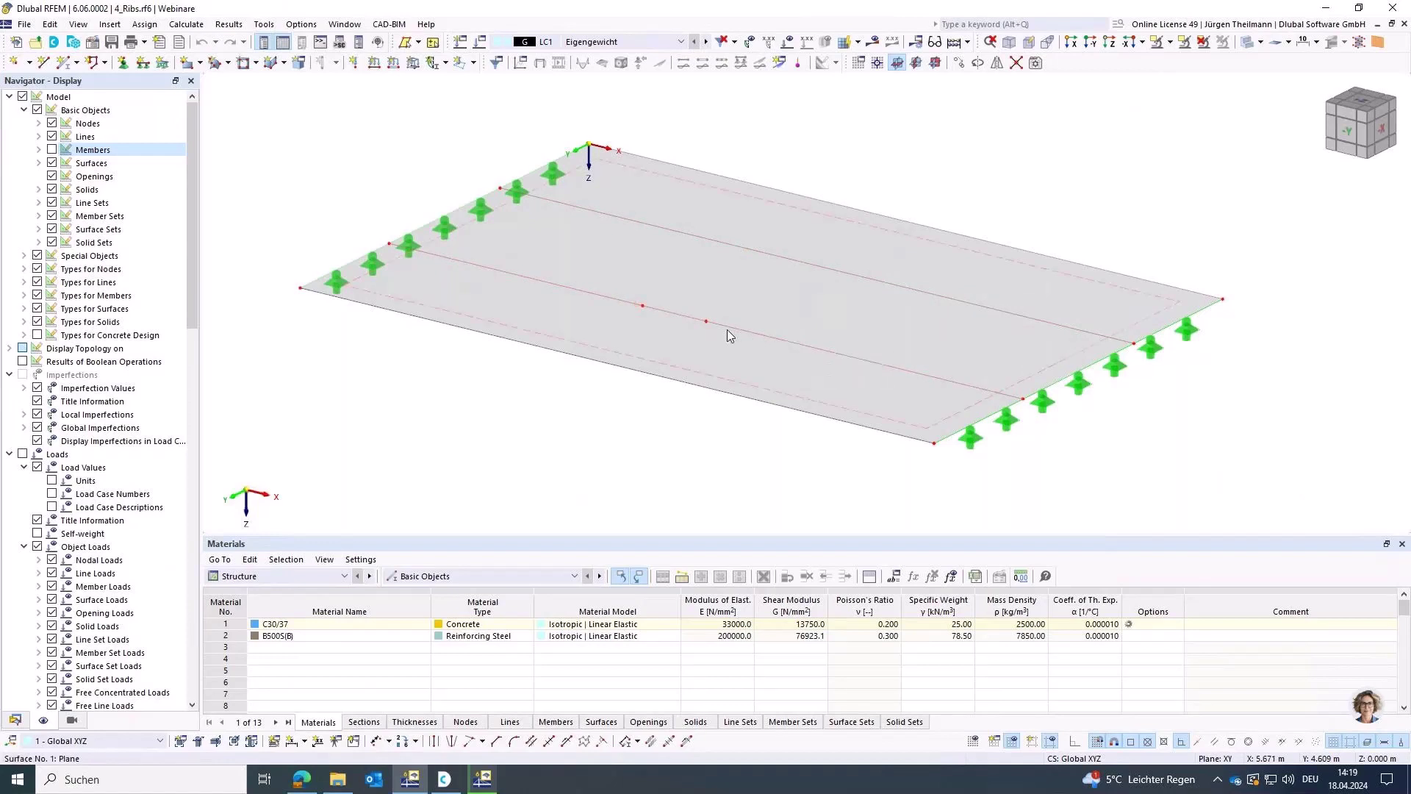
Check the definition nodes of the polyline under the segmented rib, and turn the member display back on.
double_click(607, 298)
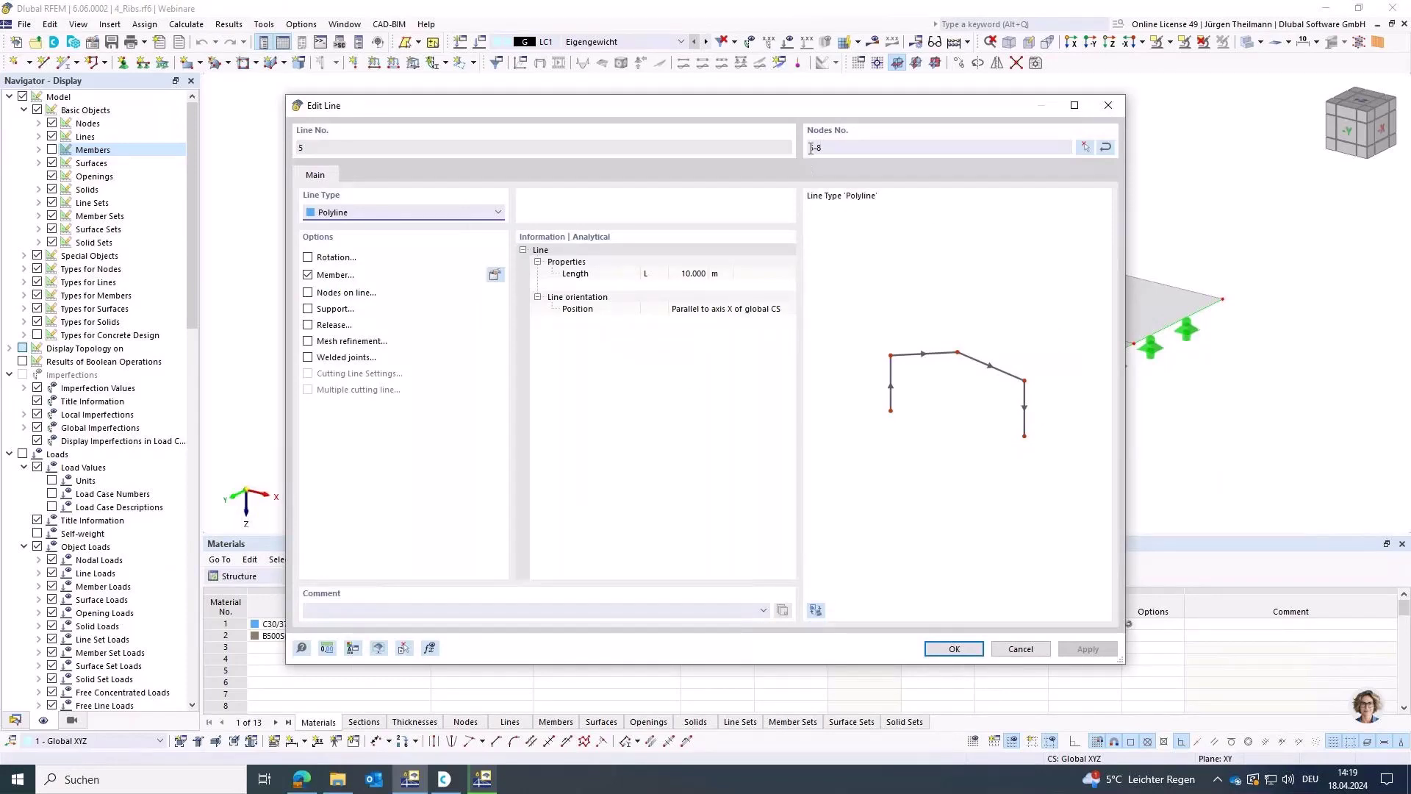
left_click(1021, 648)
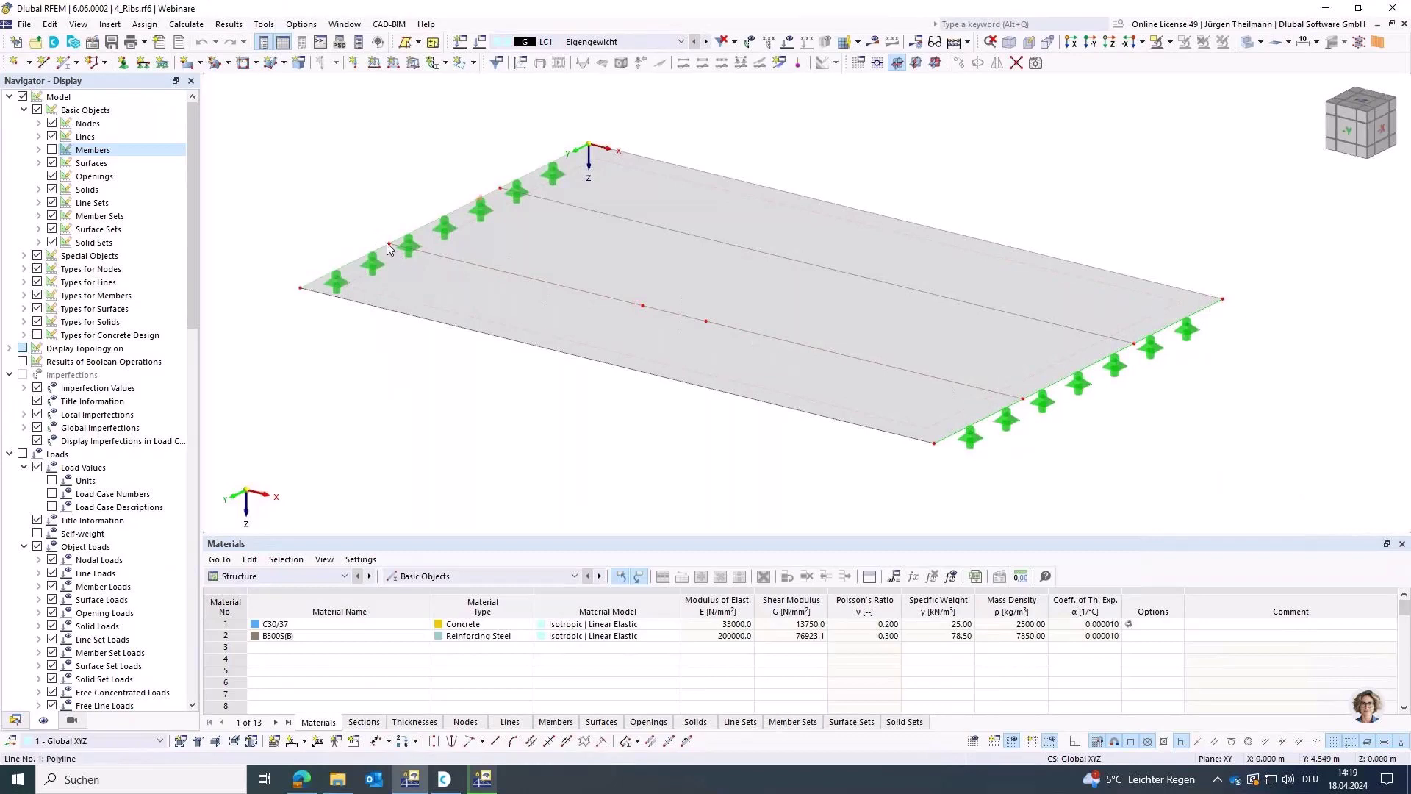
mouse_move(387, 245)
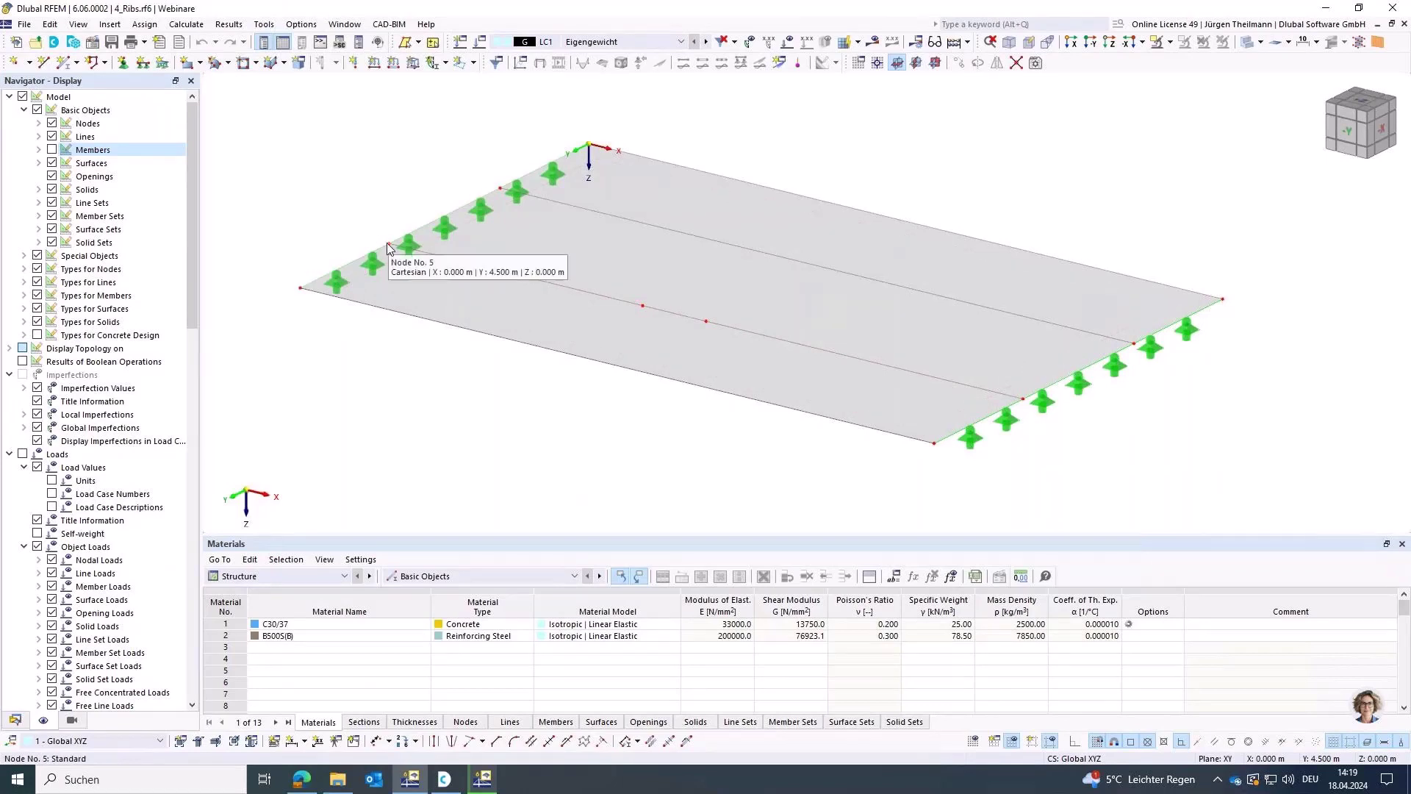
left_click(52, 150)
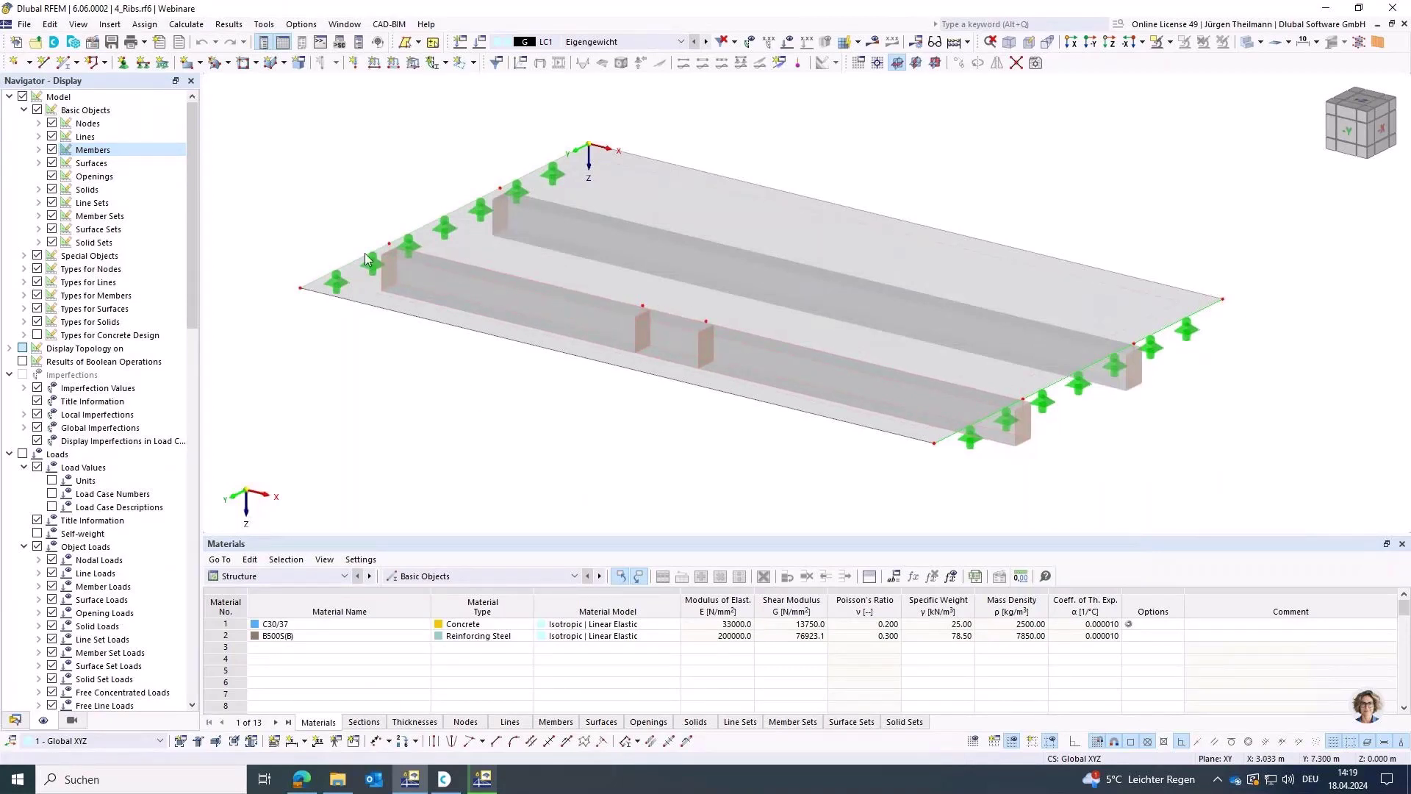
Move the segmented rib's first intermediate node out of line with the rib, and undo the move.
mouse_move(390, 246)
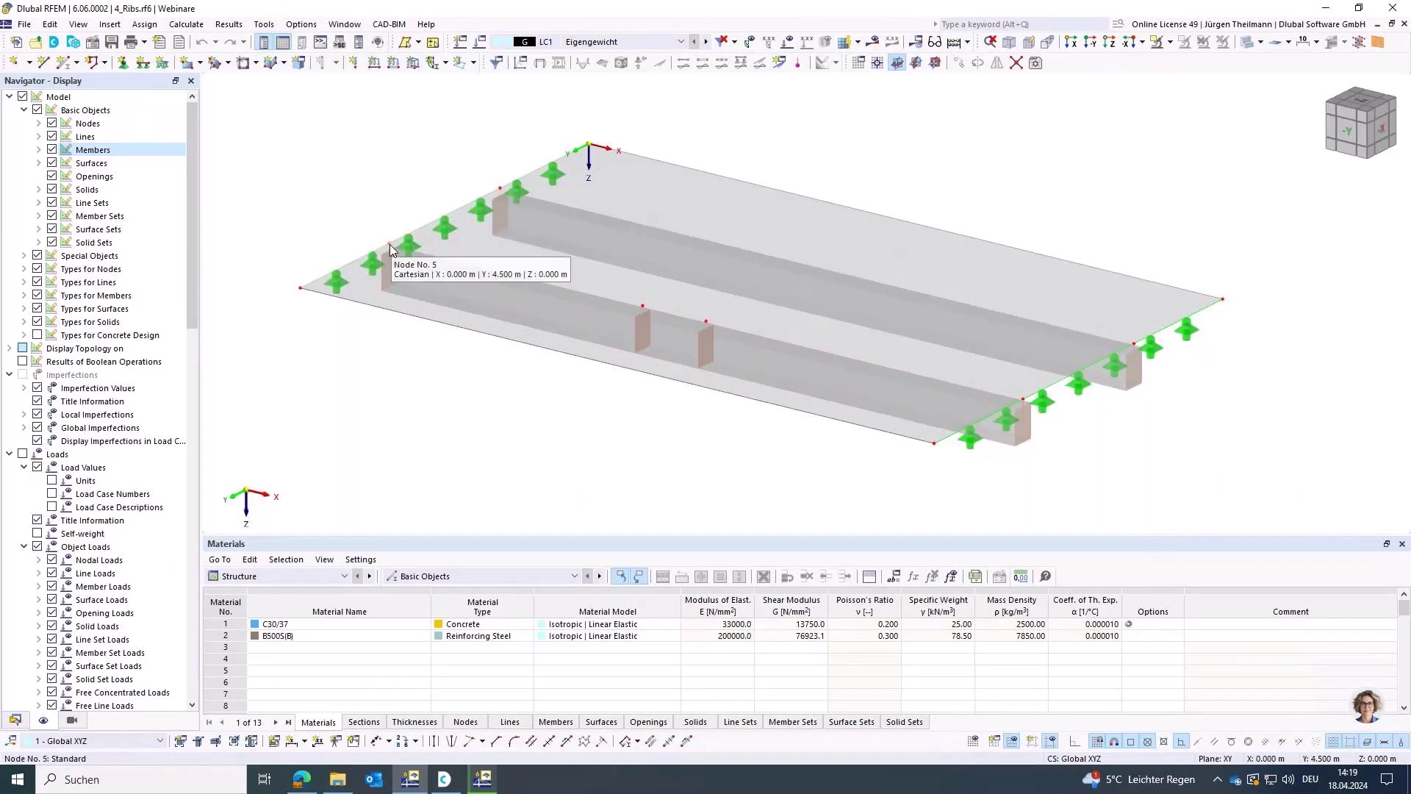
mouse_move(1025, 397)
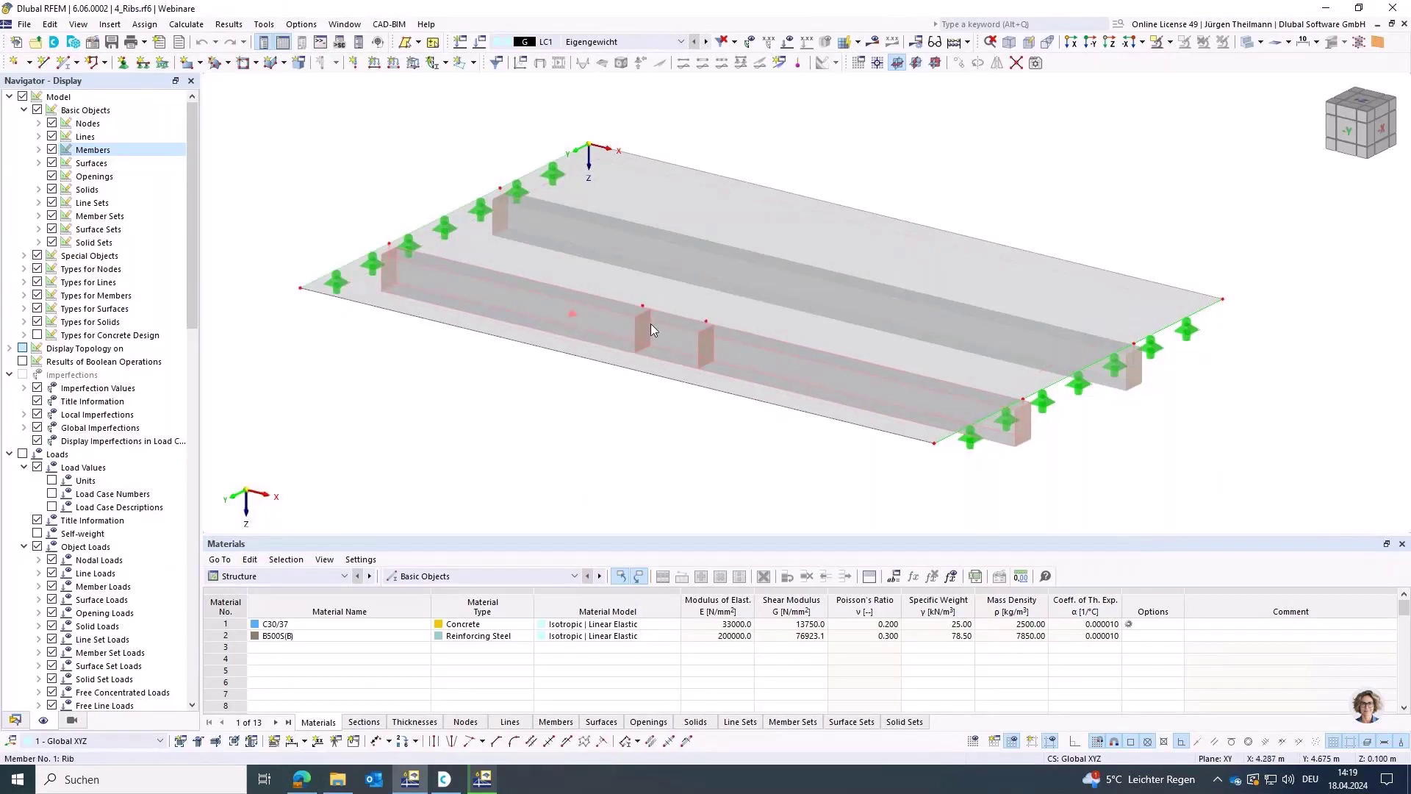
middle_click_drag(672, 394, 650, 412, "ctrl")
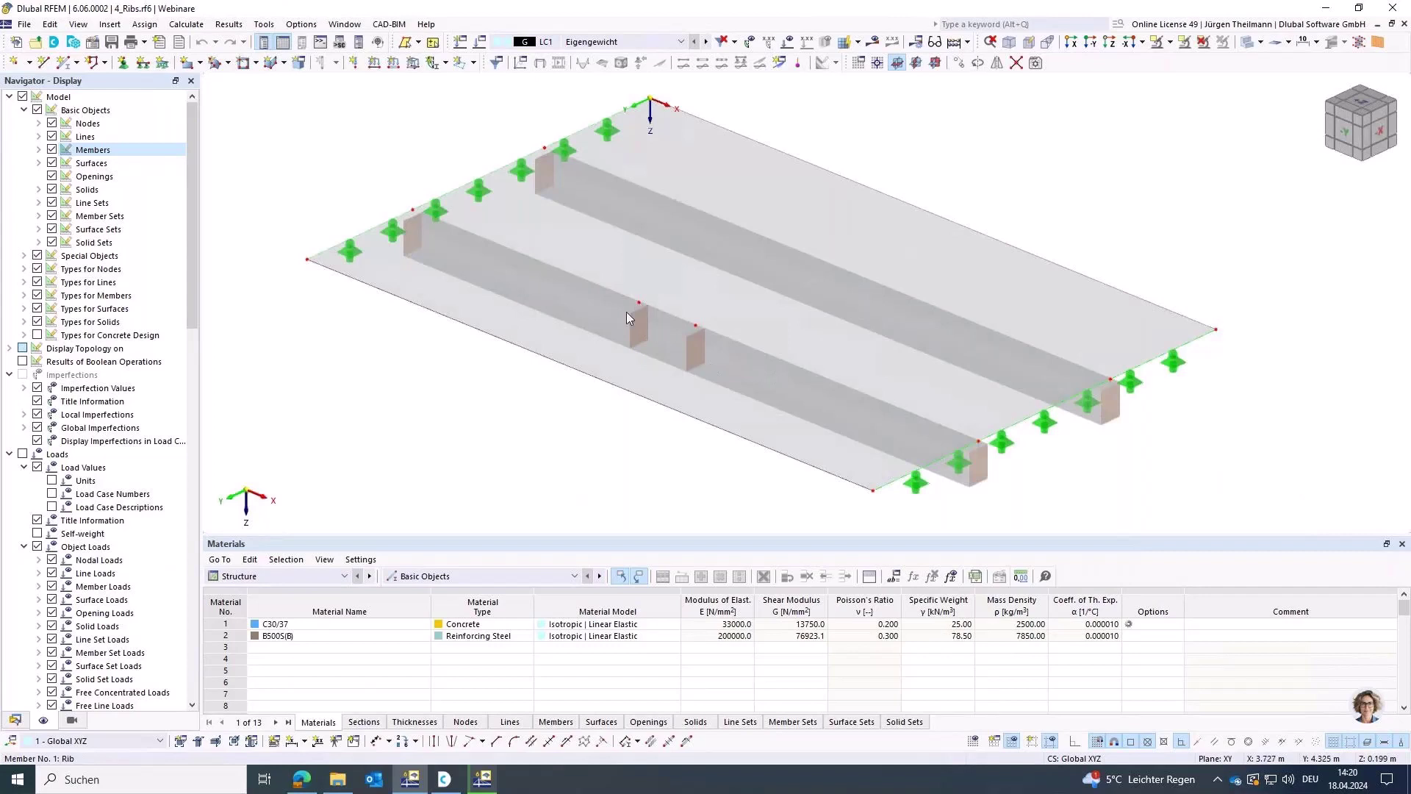
left_click_drag(599, 325, 590, 333)
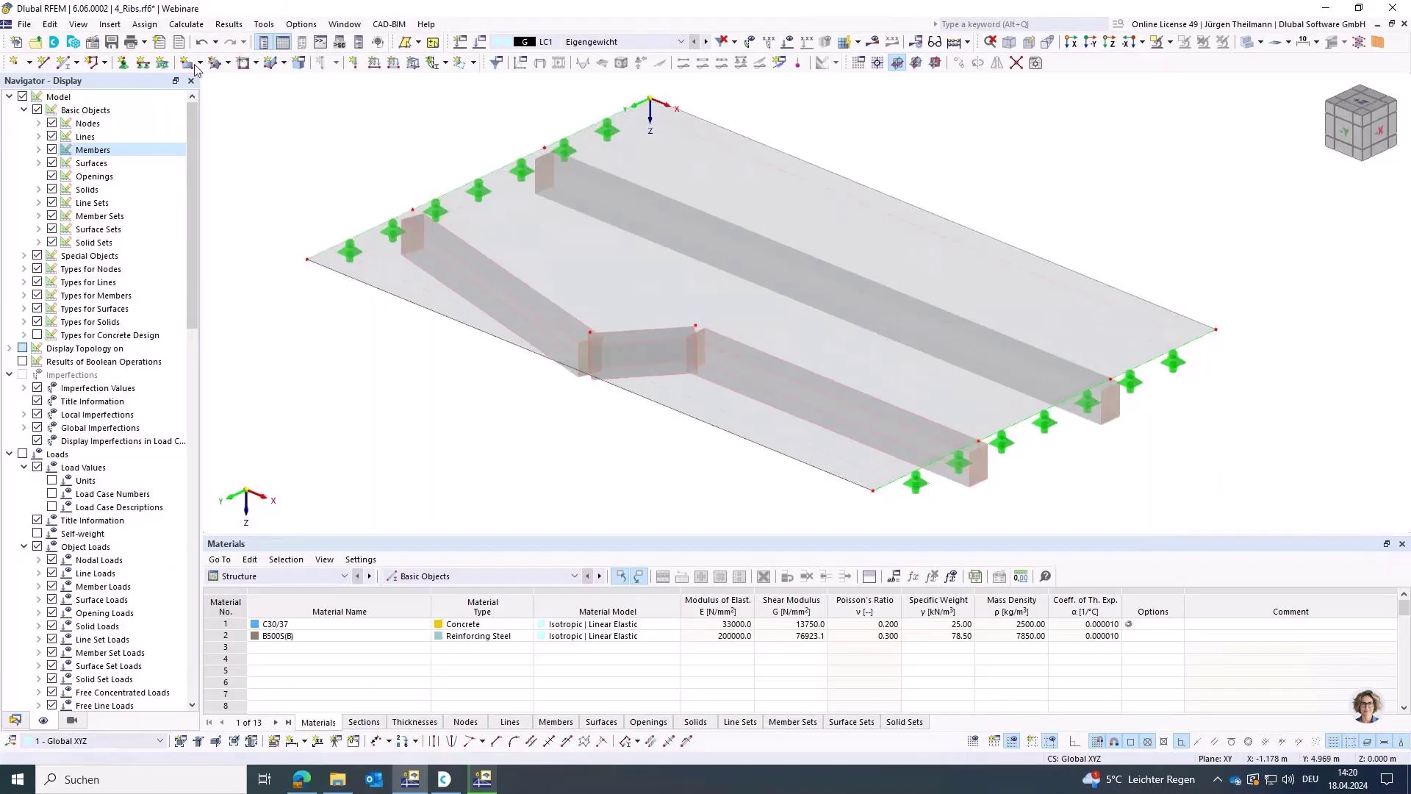
left_click(203, 43)
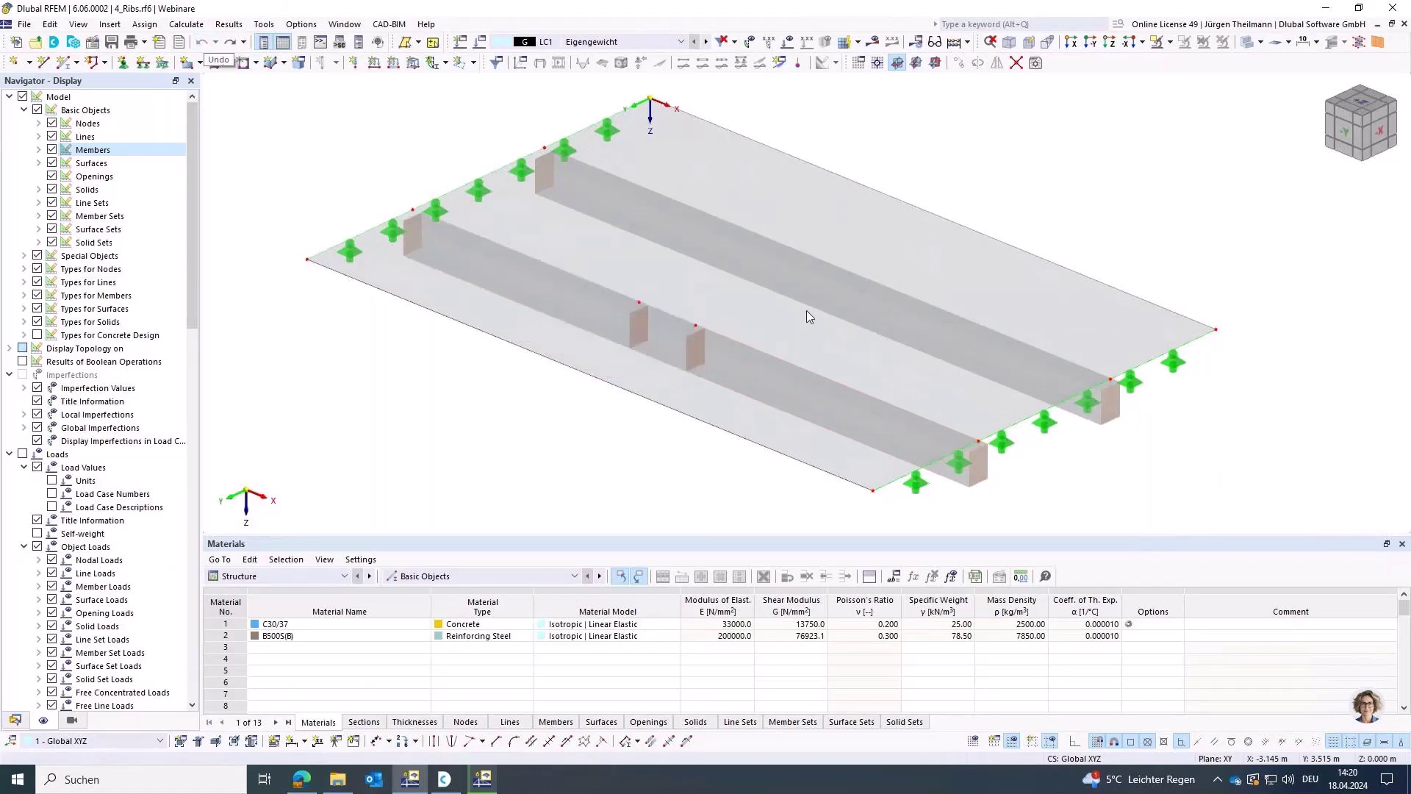
Change the member type of the segmented rib to Beam.
middle_click_drag(649, 440, 627, 399)
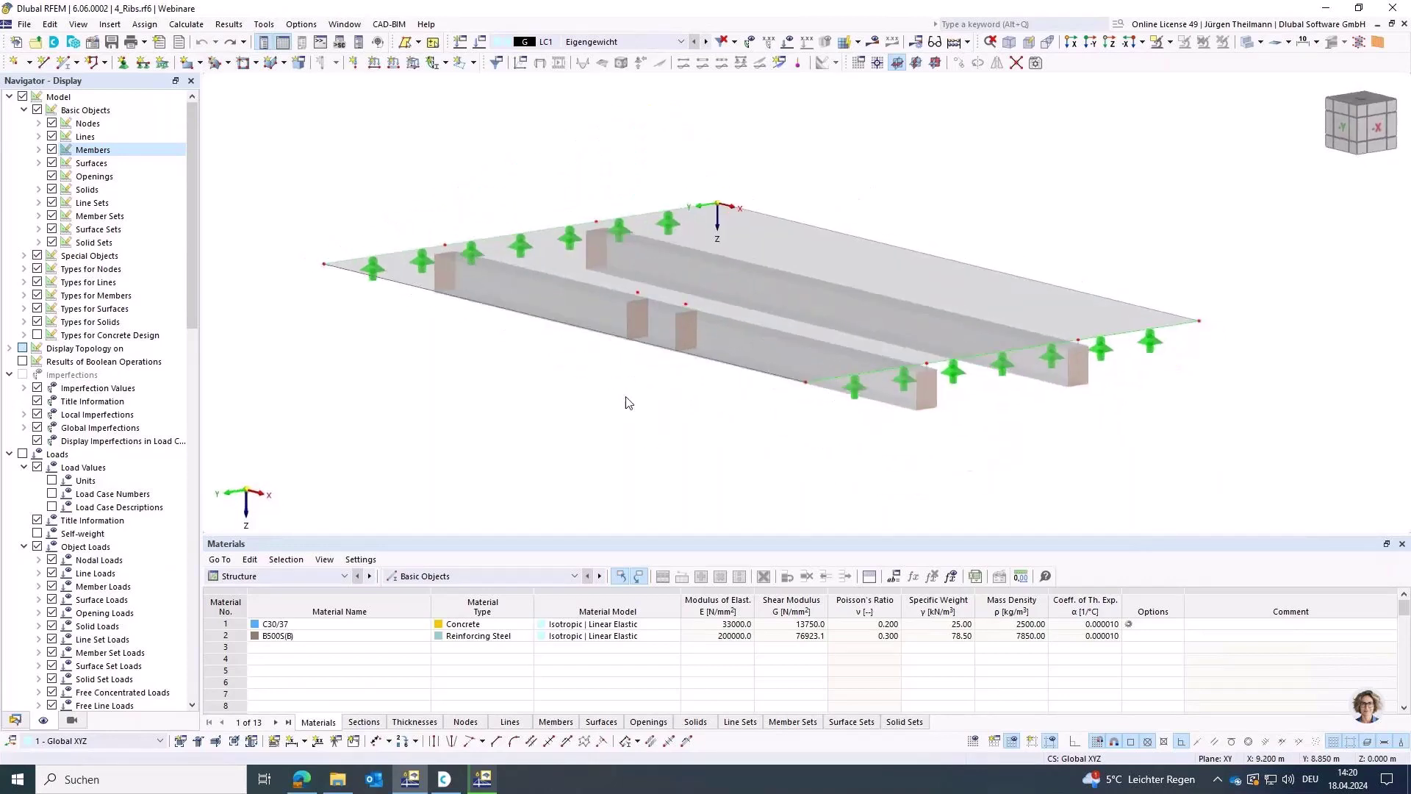
left_click(886, 400)
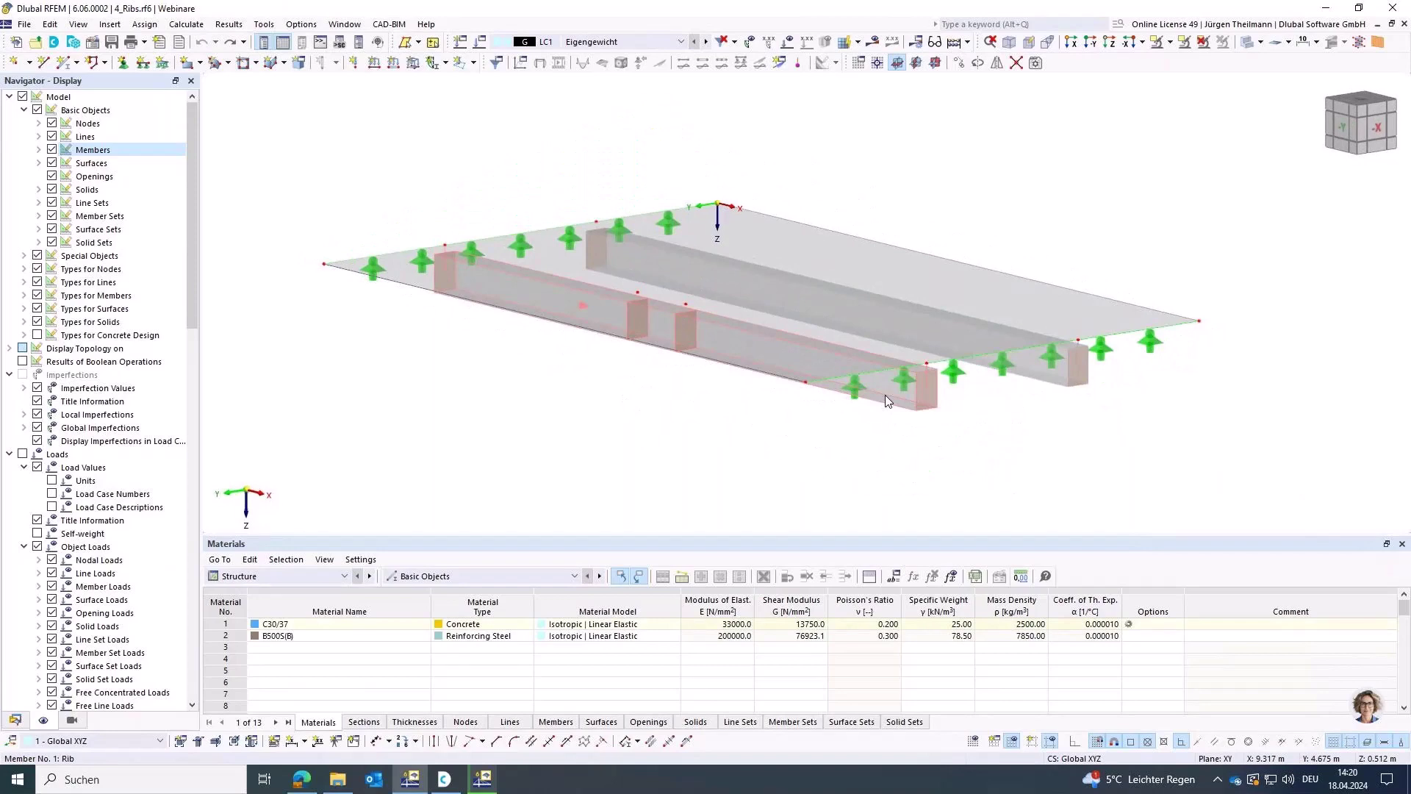
double_click(886, 400)
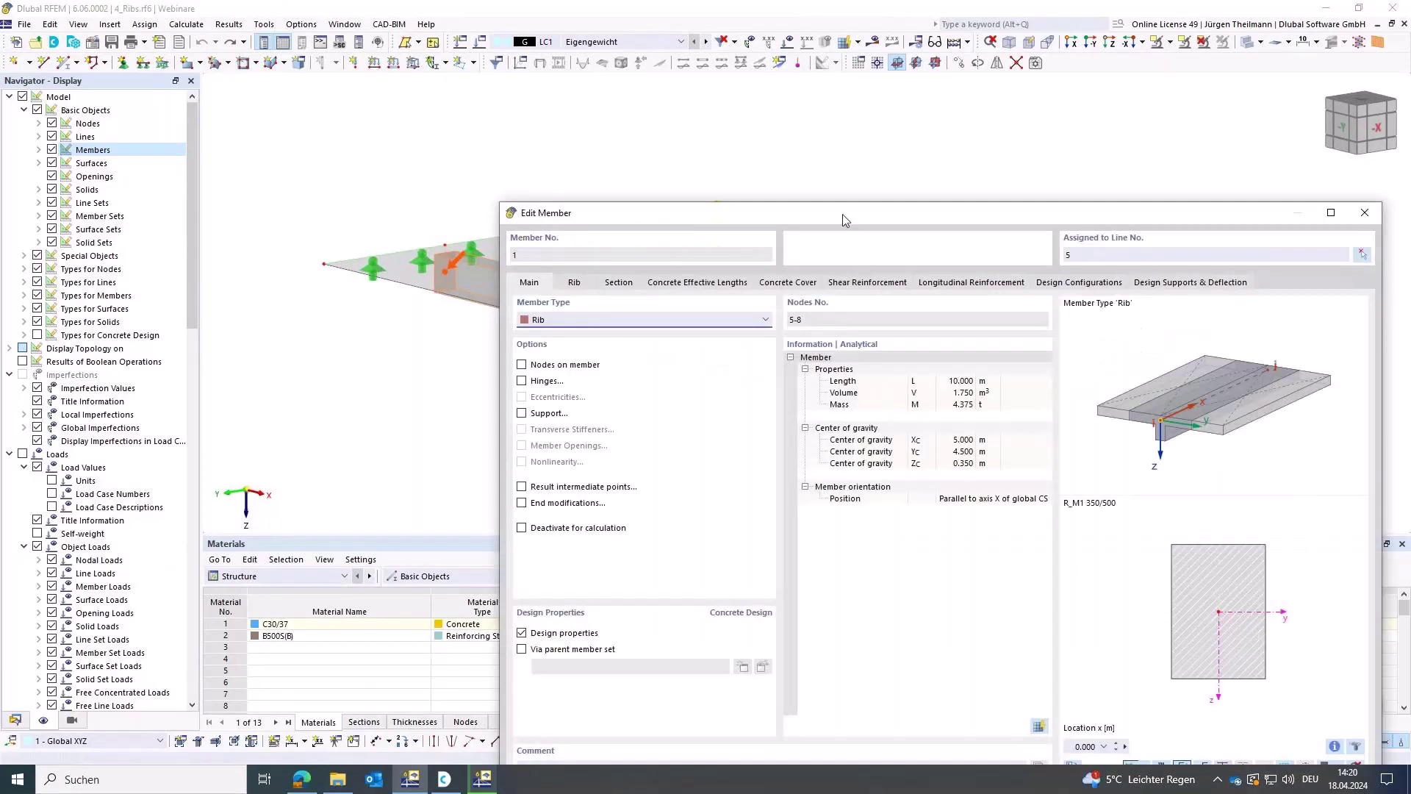
left_click_drag(830, 213, 690, 118)
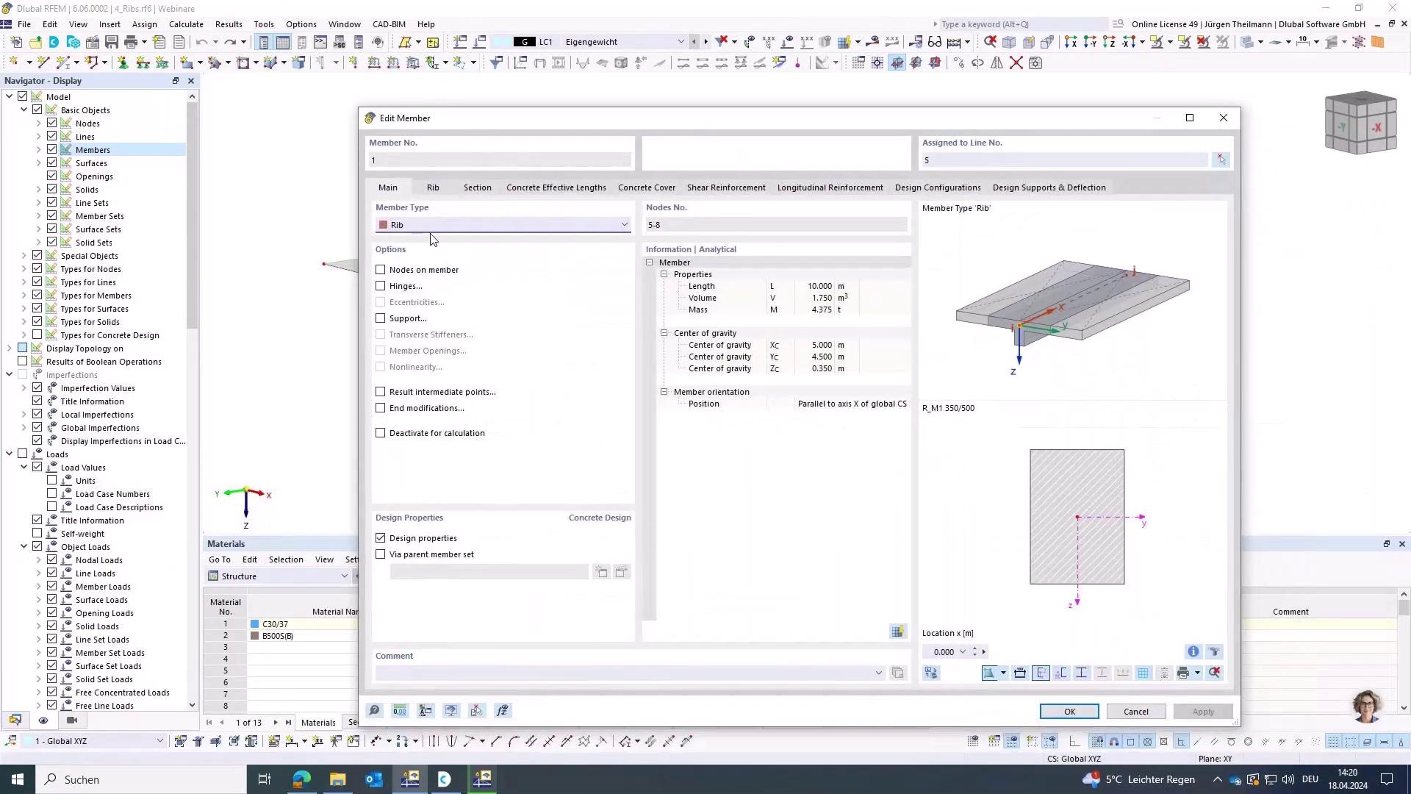
left_click(417, 234)
left_click(417, 244)
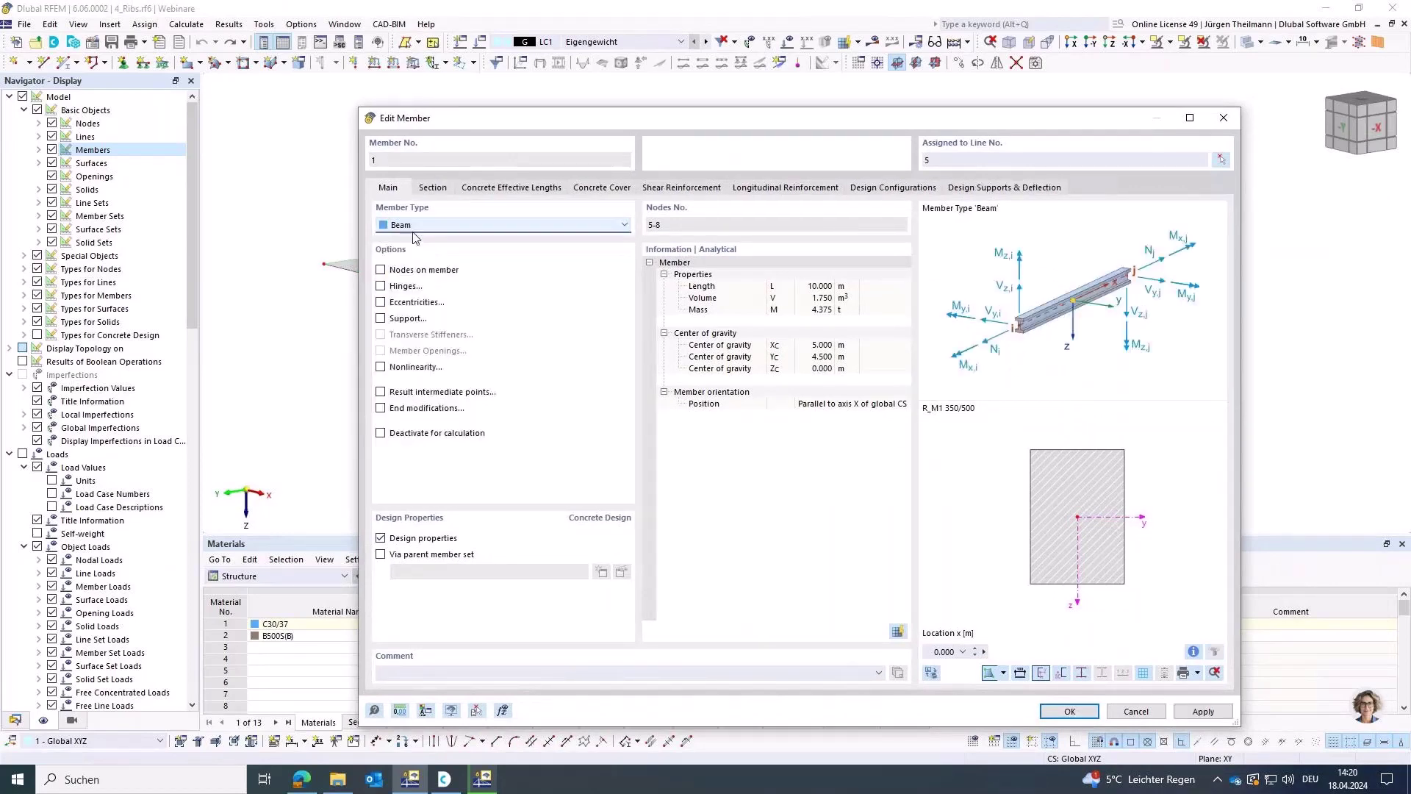
left_click(1070, 711)
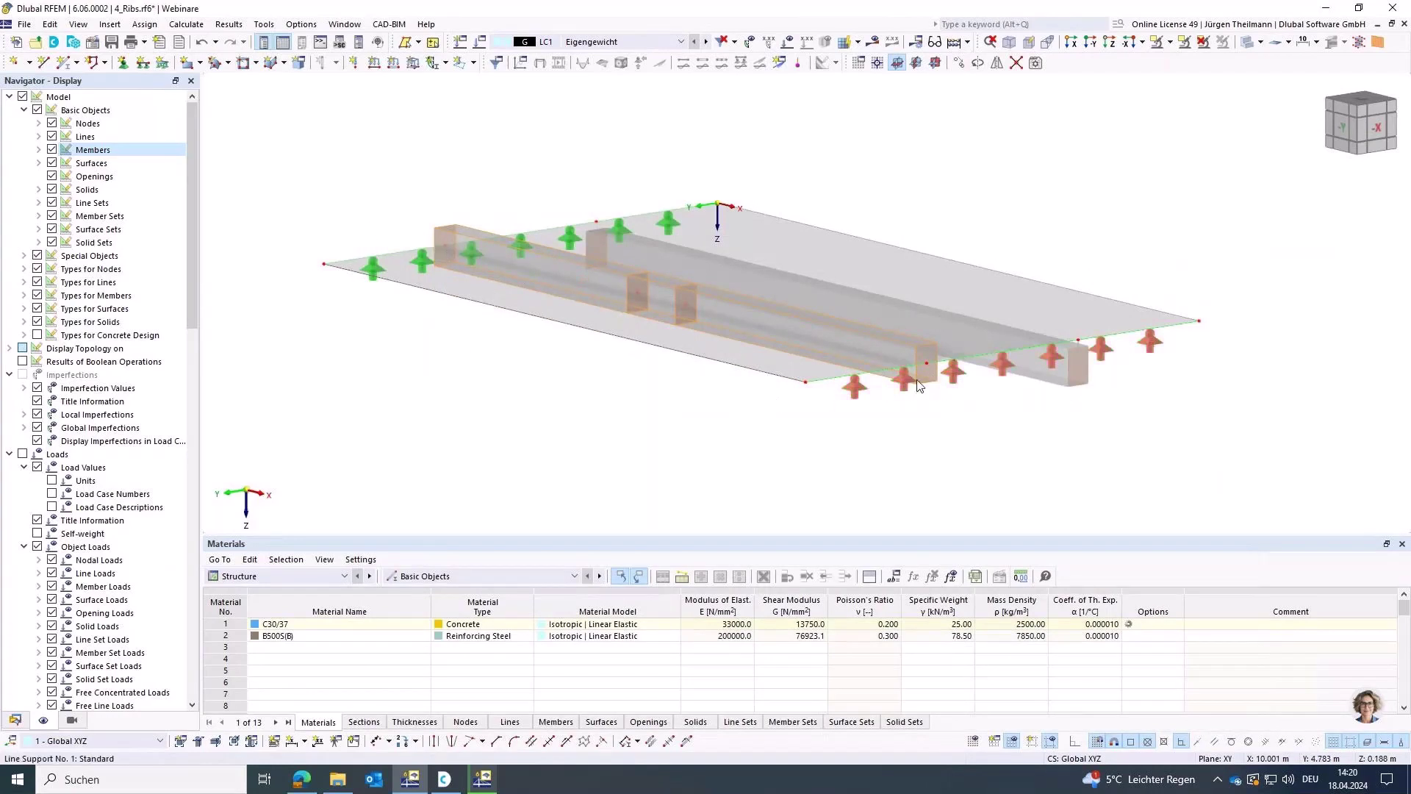
Activate eccentricities for the beam and create a start eccentricity relative to the section with Middle - Top alignment.
double_click(460, 233)
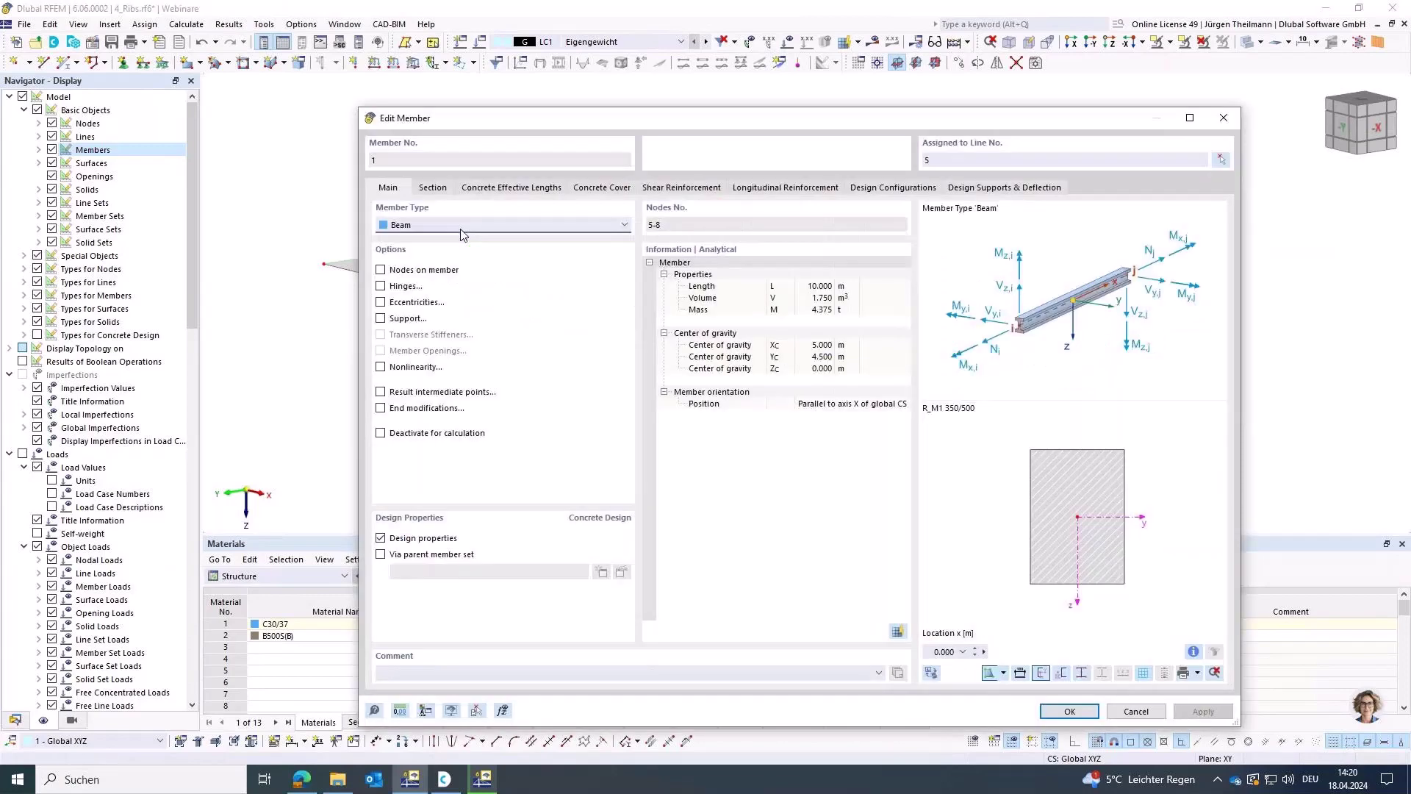
left_click(380, 302)
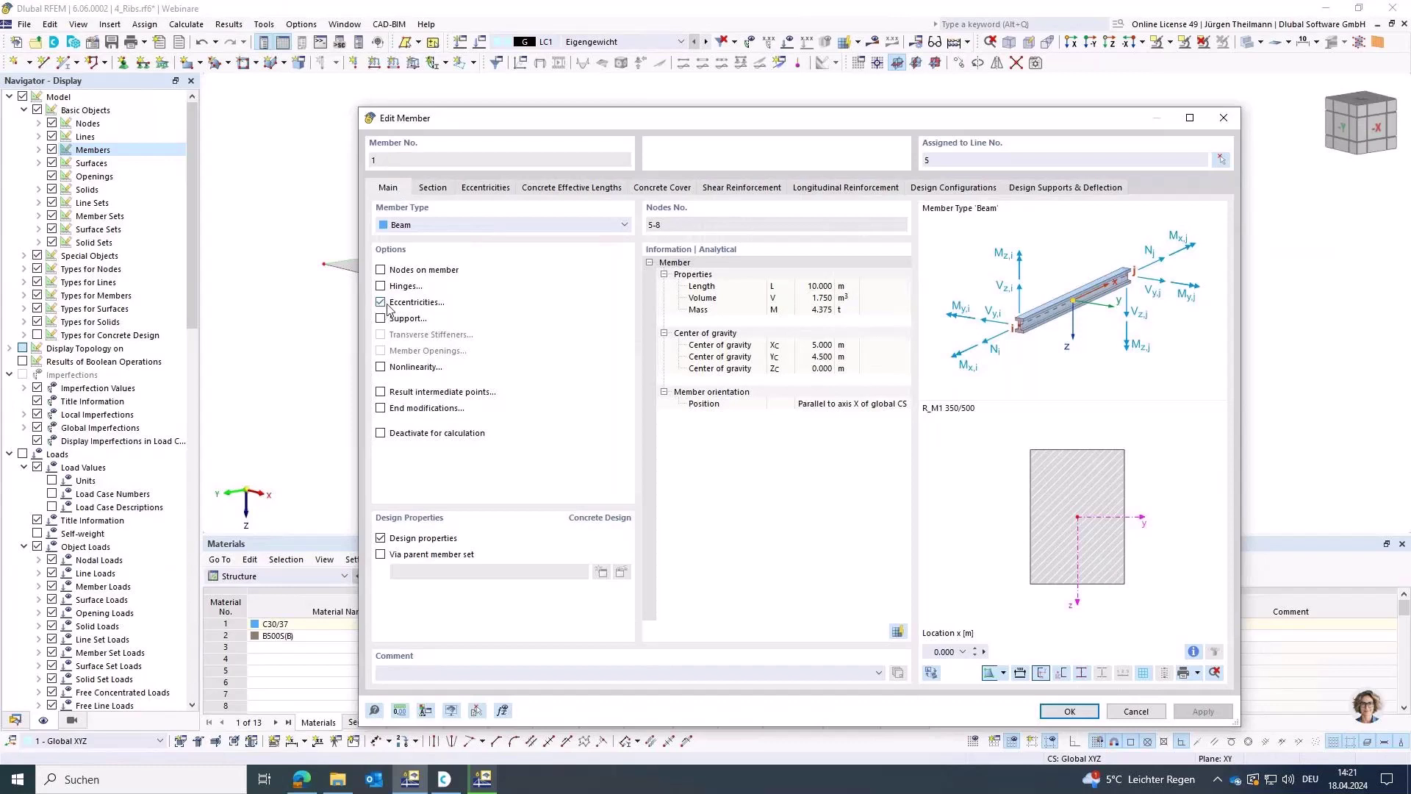
left_click(483, 188)
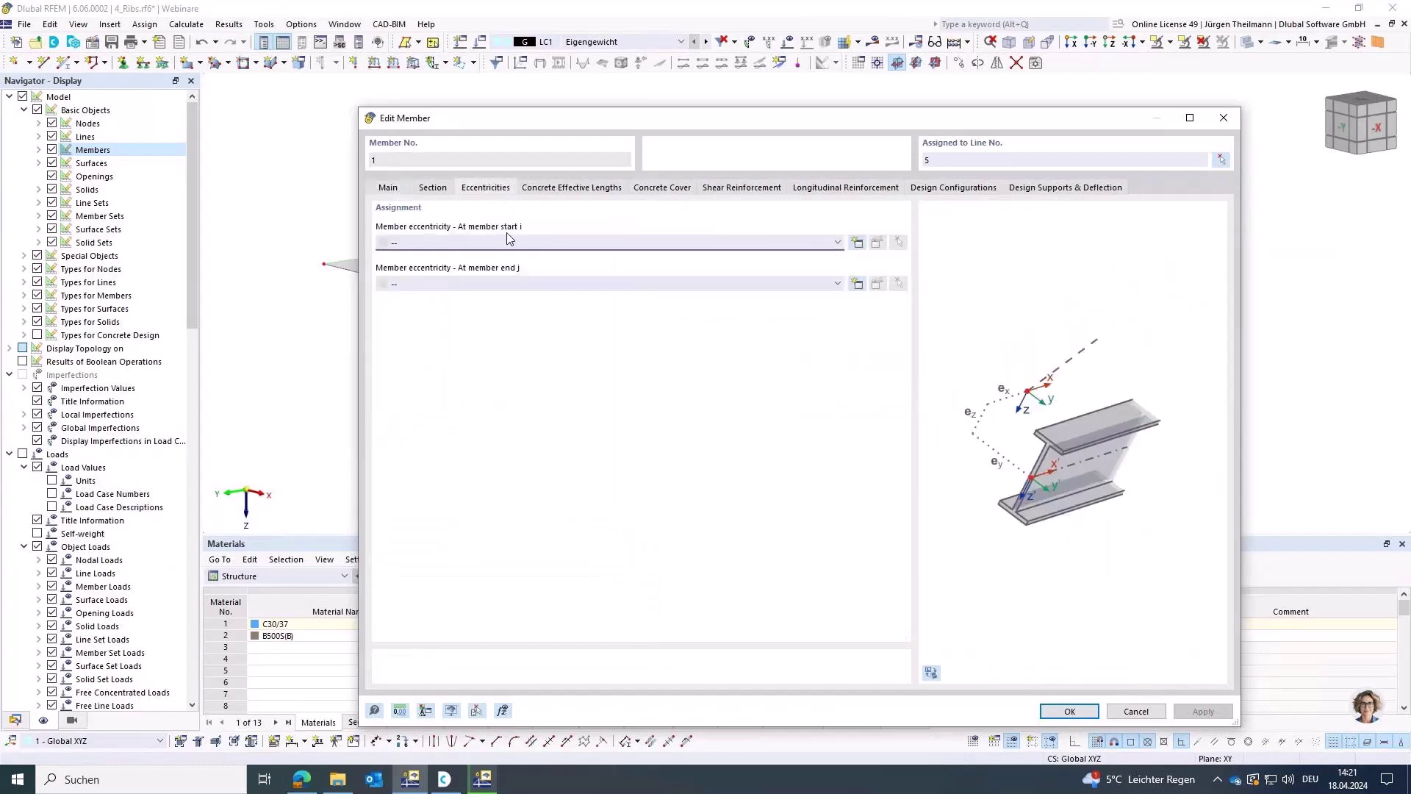
left_click(857, 242)
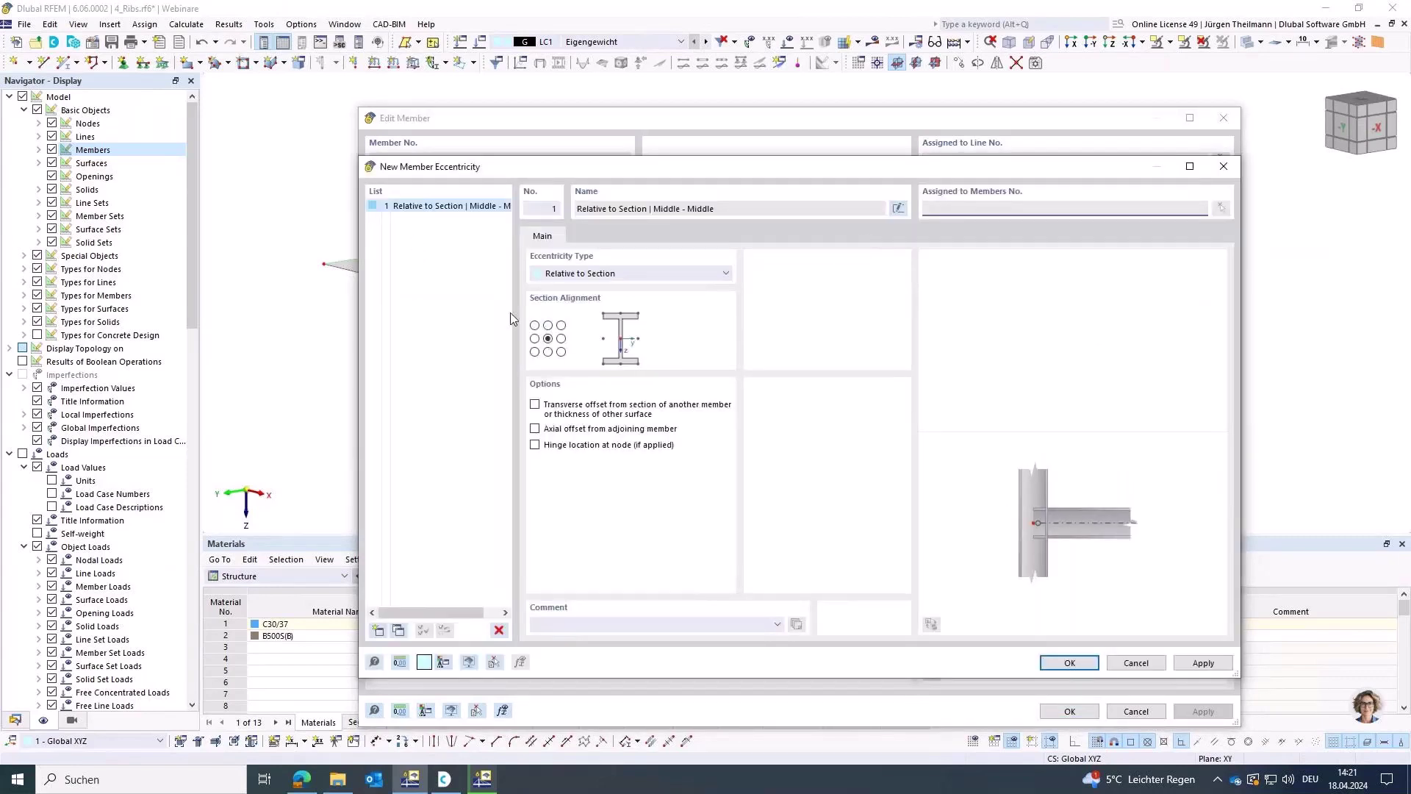
left_click(547, 326)
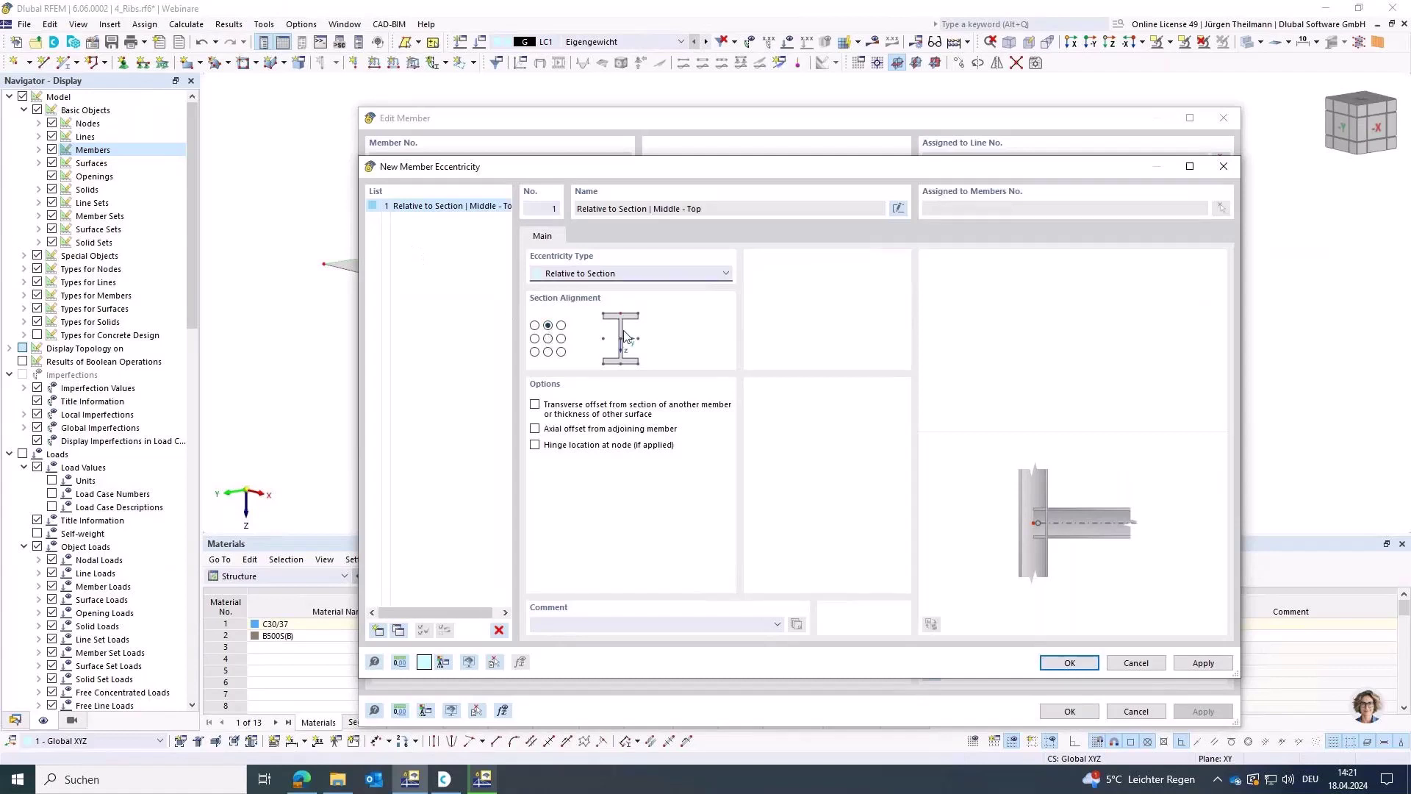
Add a transverse offset to the eccentricity, referenced to the bottom of slab surface No. 1.
left_click(535, 405)
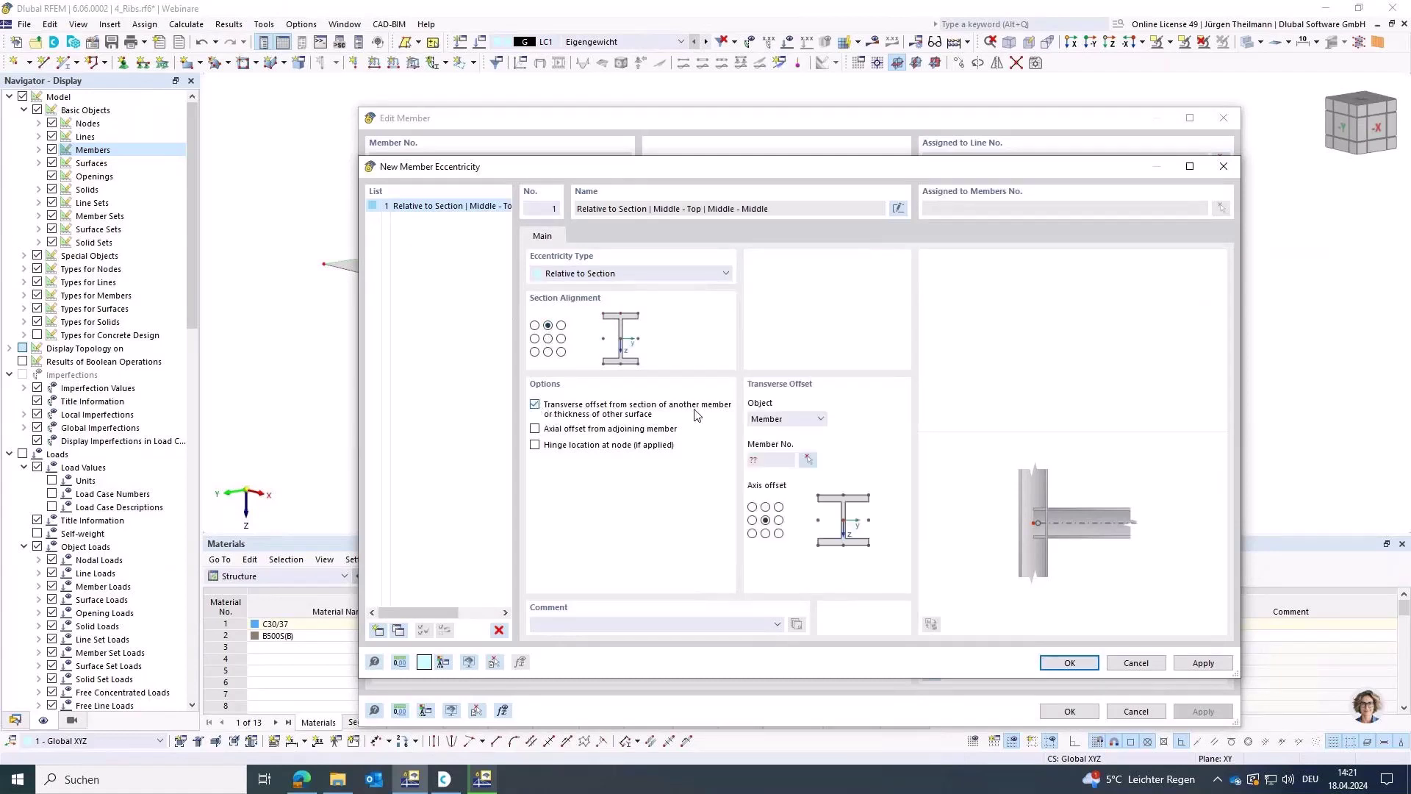
left_click(765, 534)
left_click(792, 419)
left_click(781, 449)
left_click(808, 459)
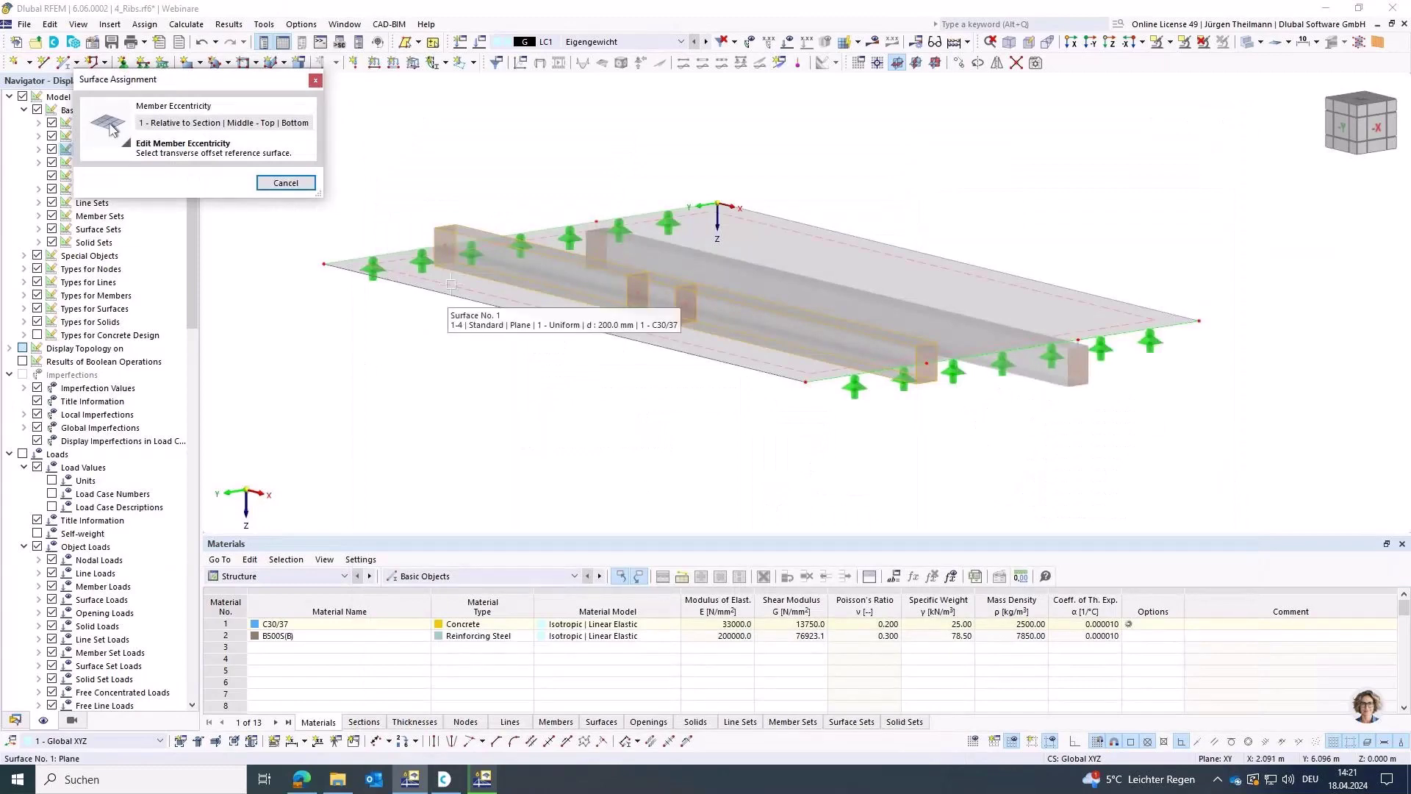
left_click(451, 282)
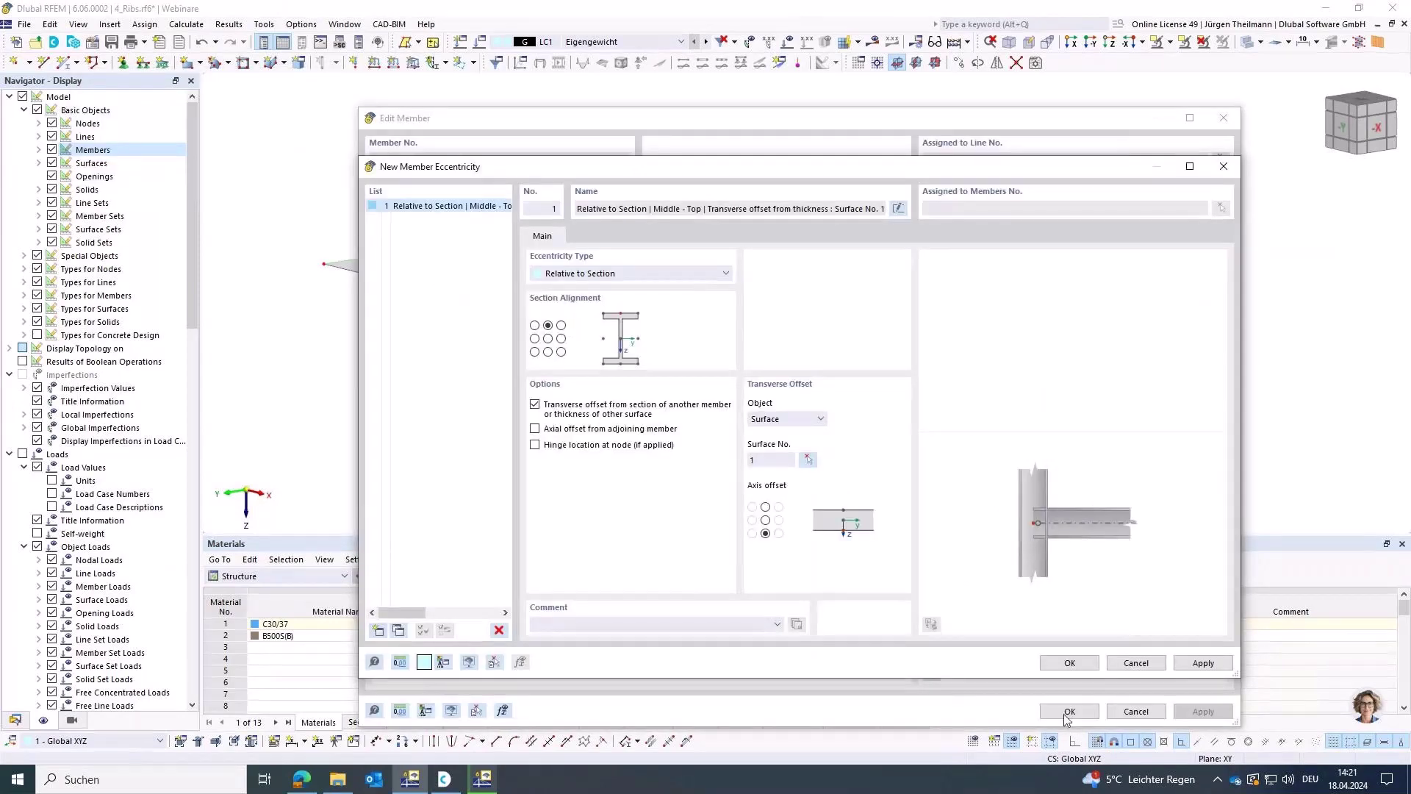
left_click(1070, 662)
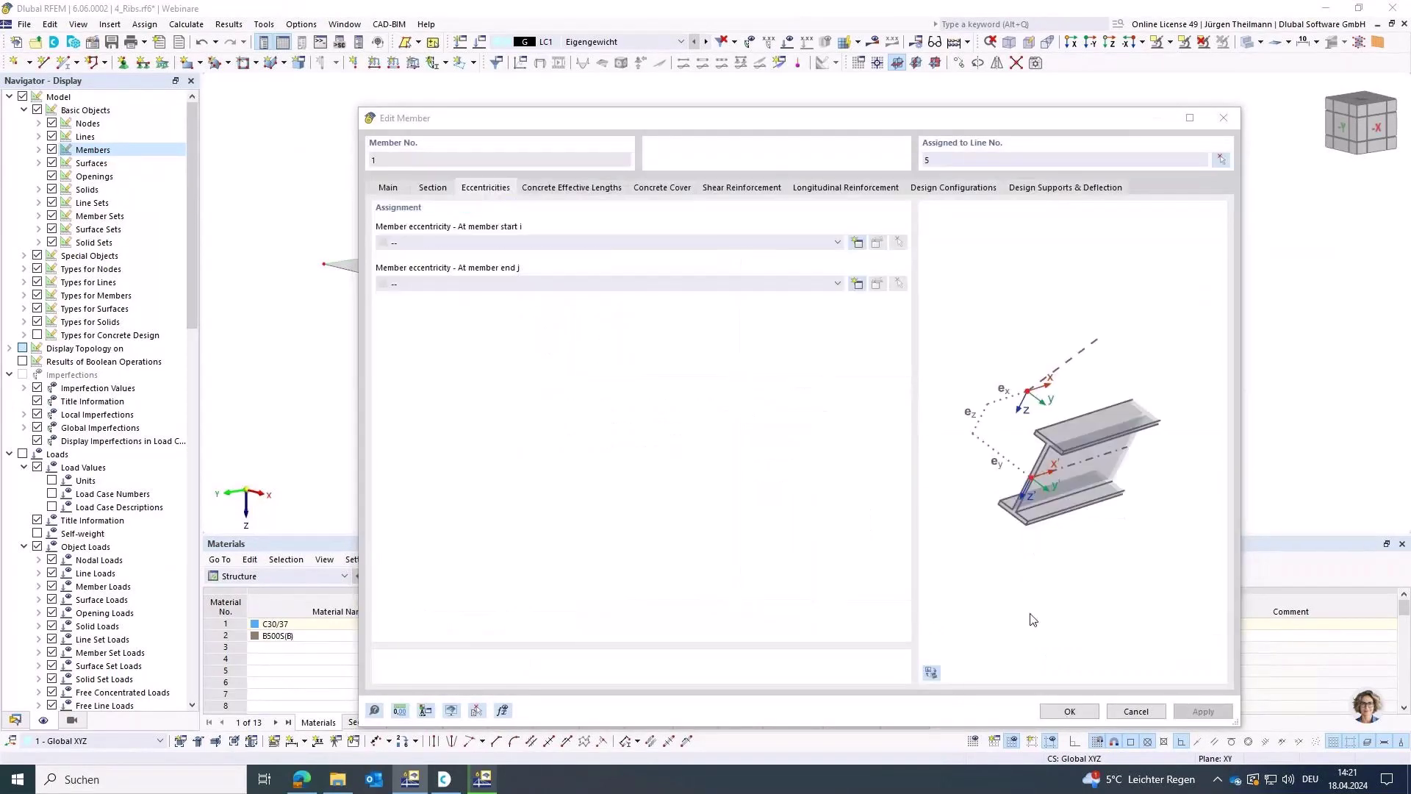
Assign the new eccentricity to both the start and the end of the beam.
left_click(1070, 711)
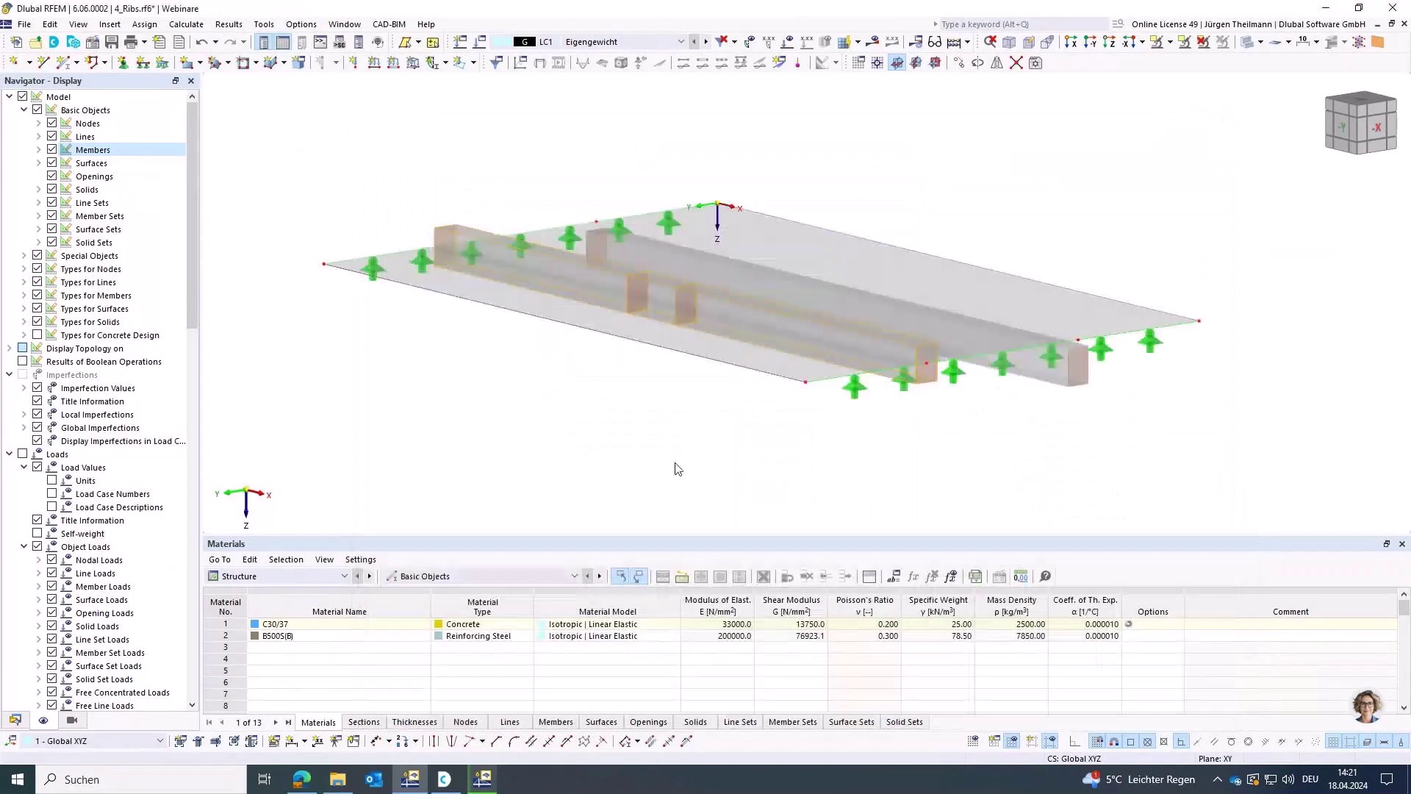
double_click(854, 351)
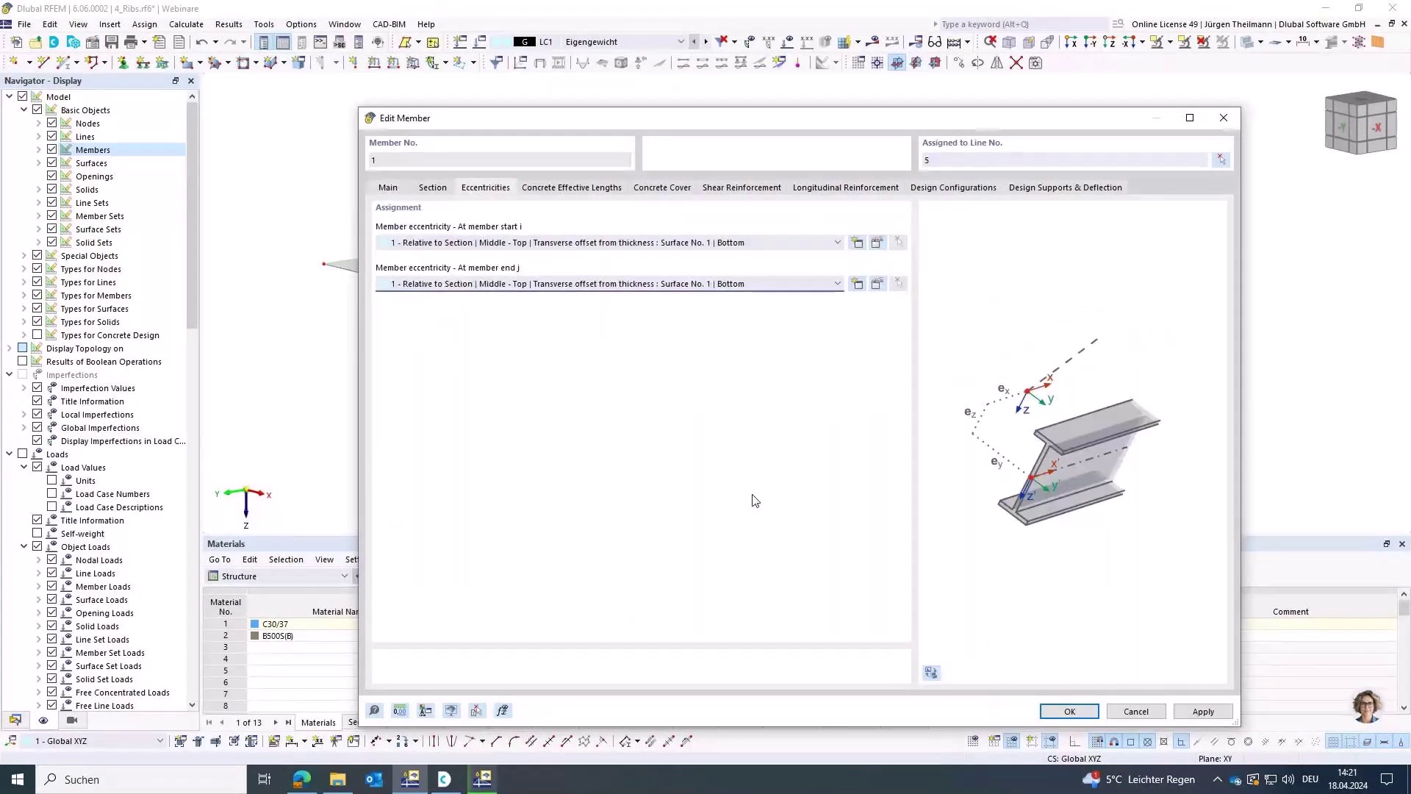
key("Return")
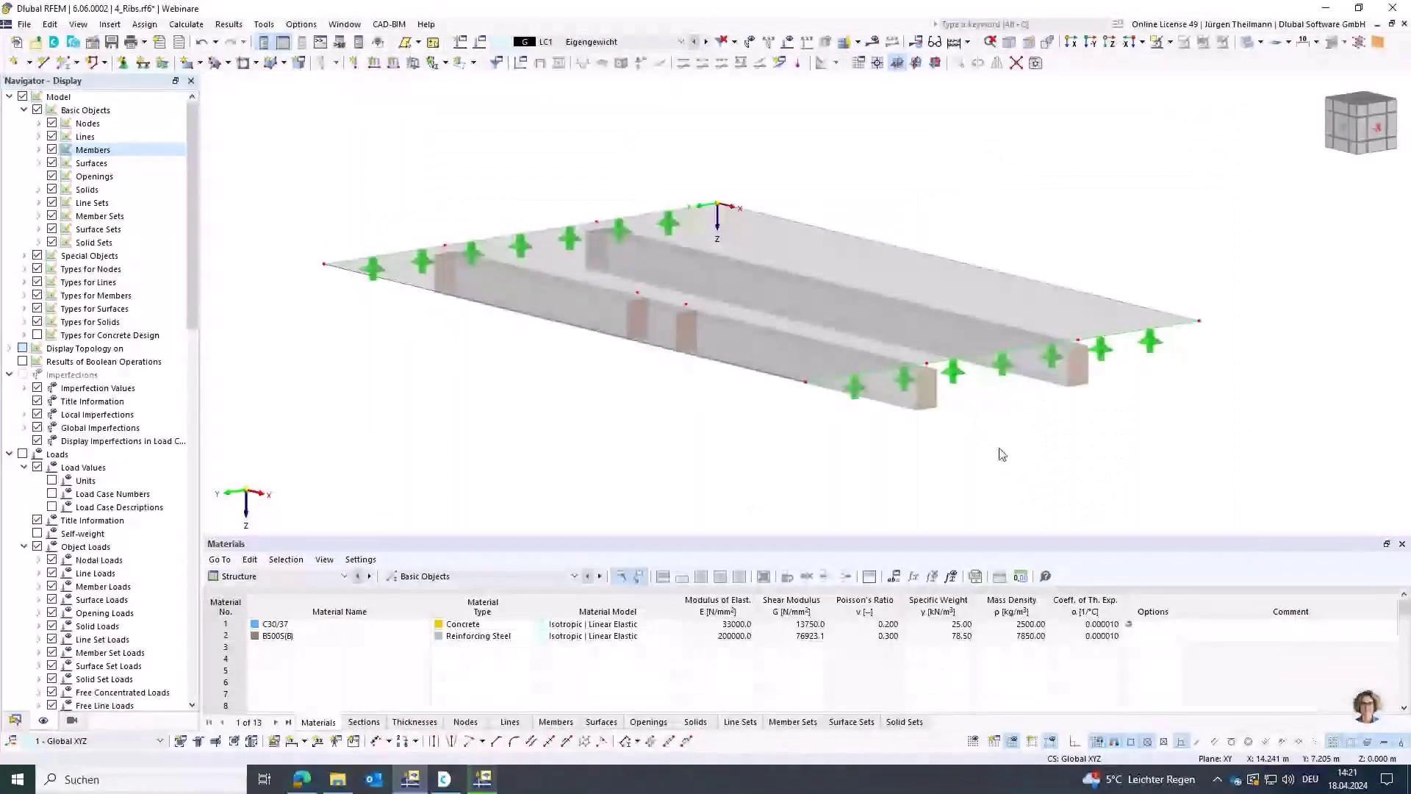
Generate the mesh for the slab with the eccentric beam and inspect it along the segmented member.
left_click(823, 44)
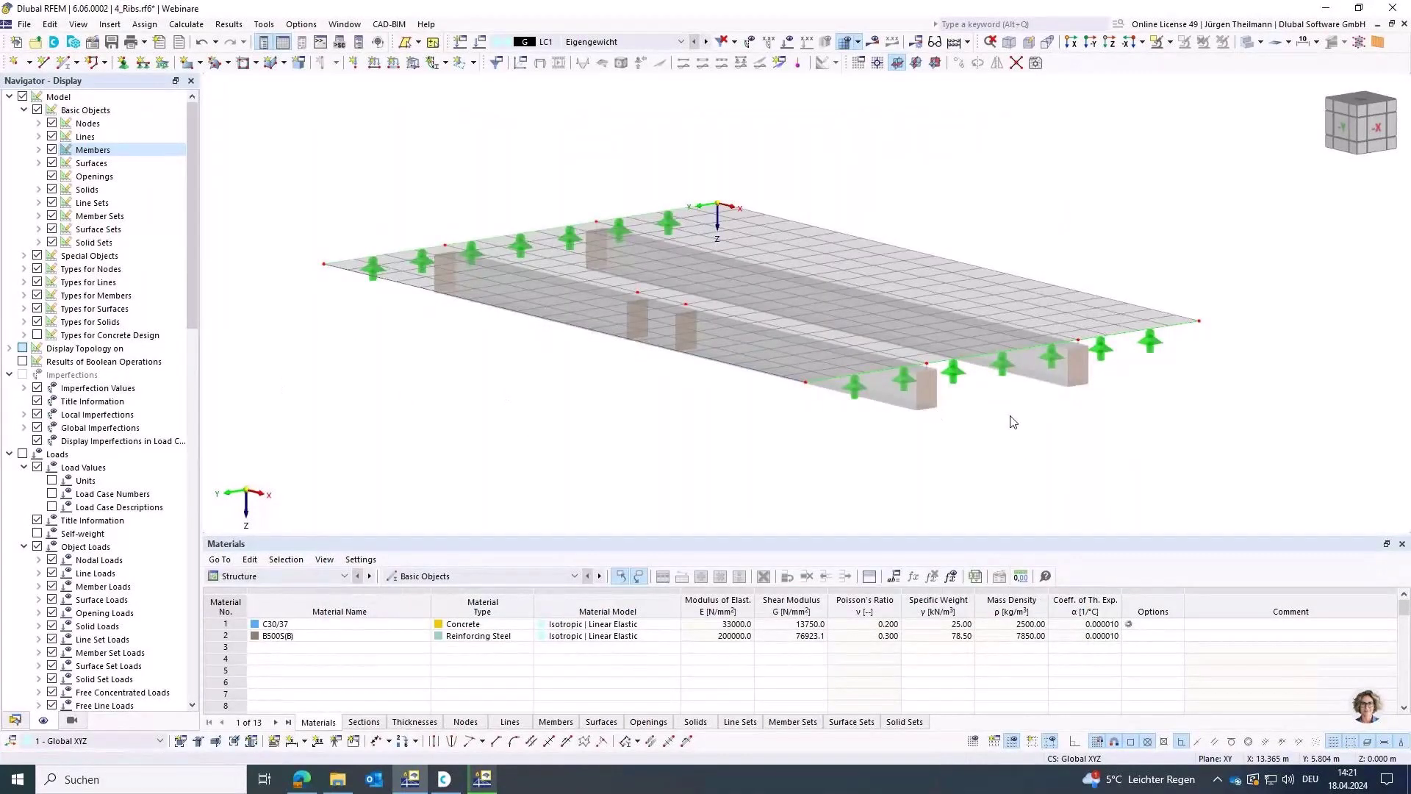
middle_click_drag(1006, 418, 1033, 425, "ctrl")
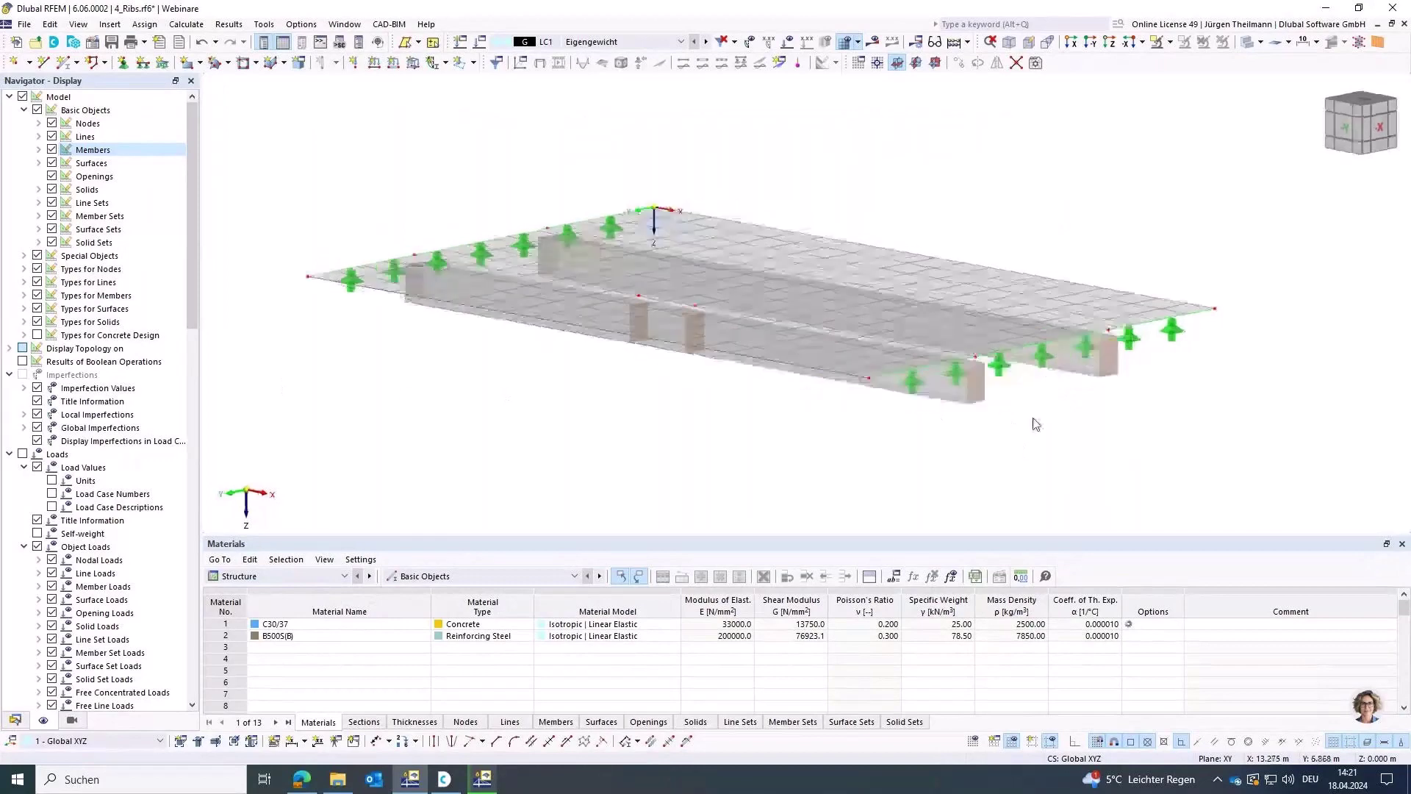
mouse_move(939, 397)
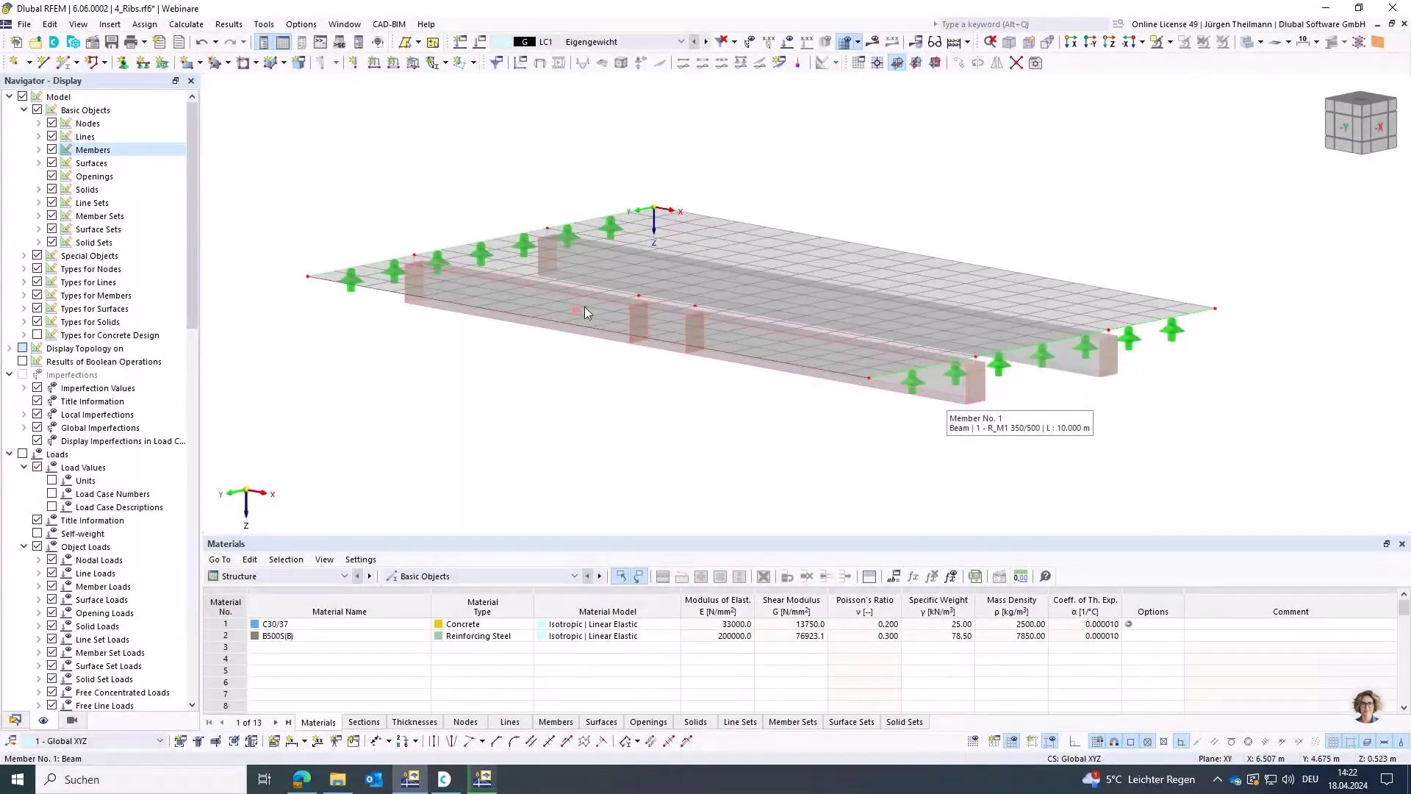
Undo the beam's eccentricity and its change of member type, accepting deletion of the mesh.
left_click(202, 42)
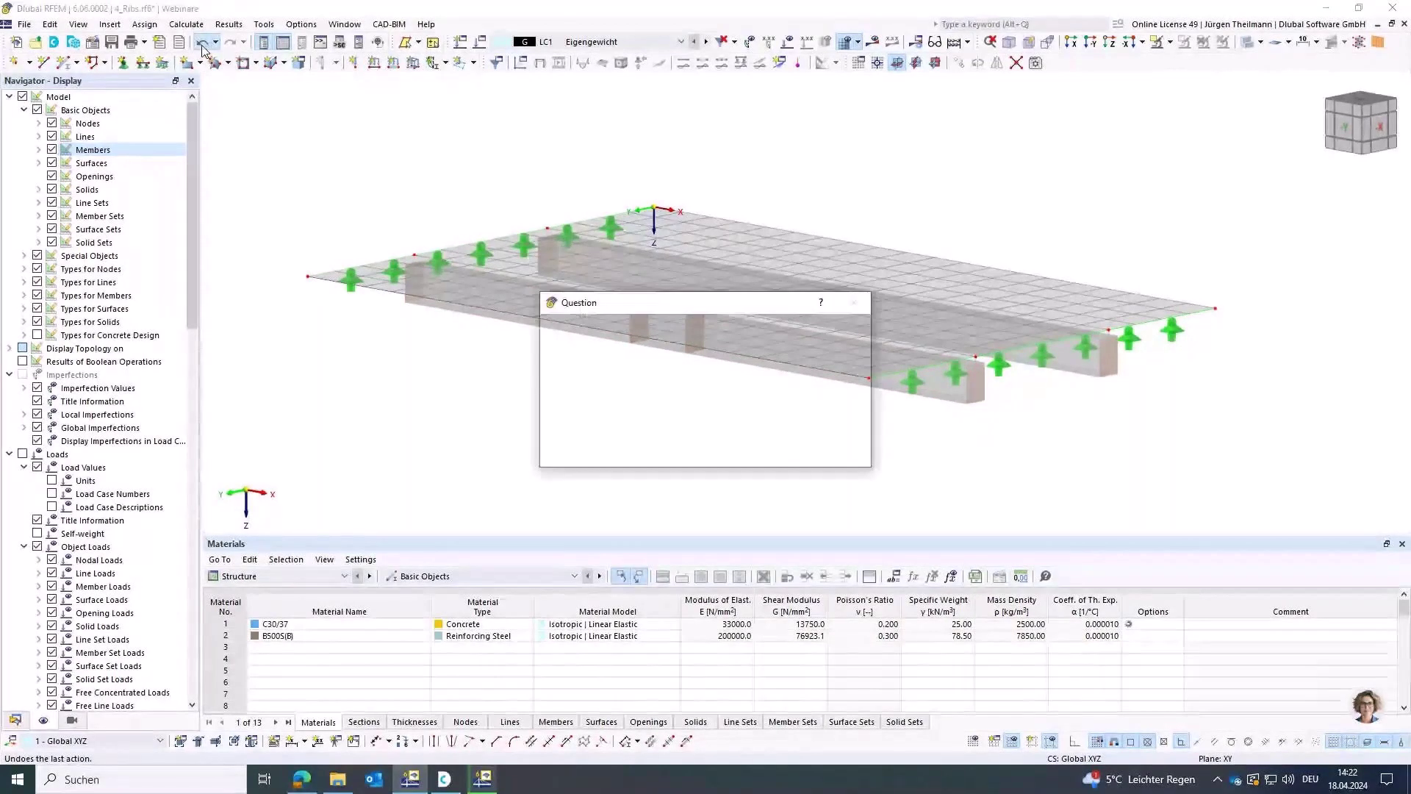
key("y")
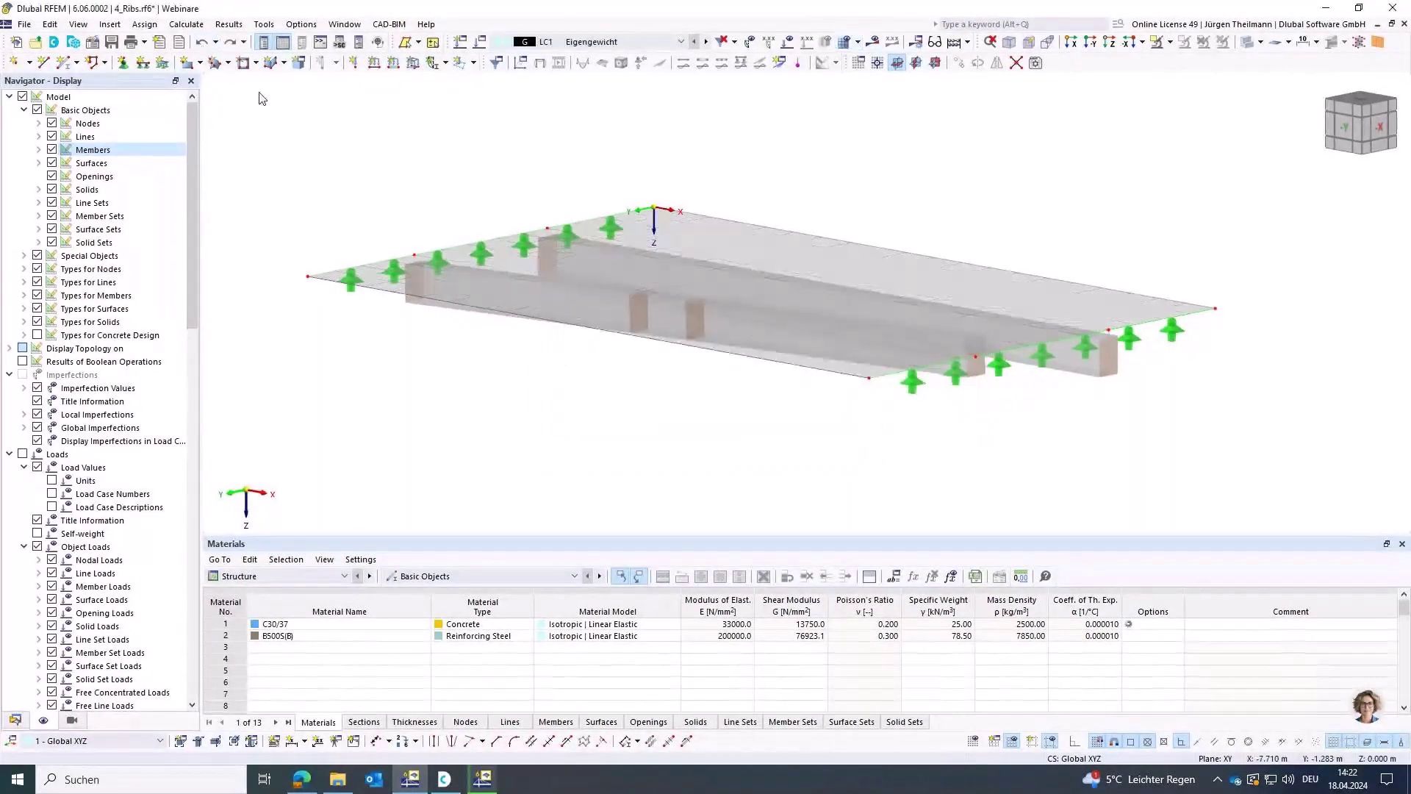
left_click(201, 44)
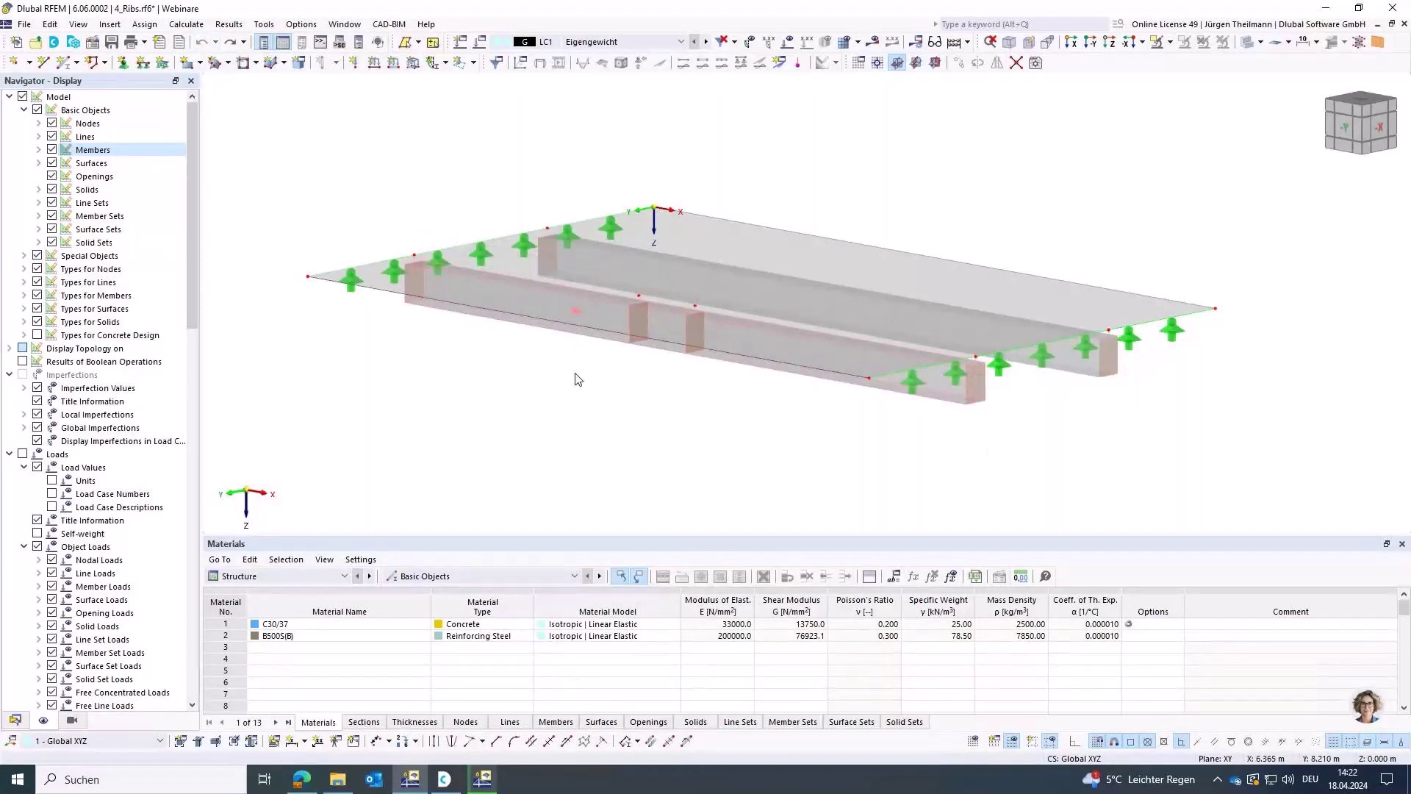
Delete the two intermediate nodes on the polyline of the segmented rib.
middle_click_drag(586, 400, 624, 438, "ctrl")
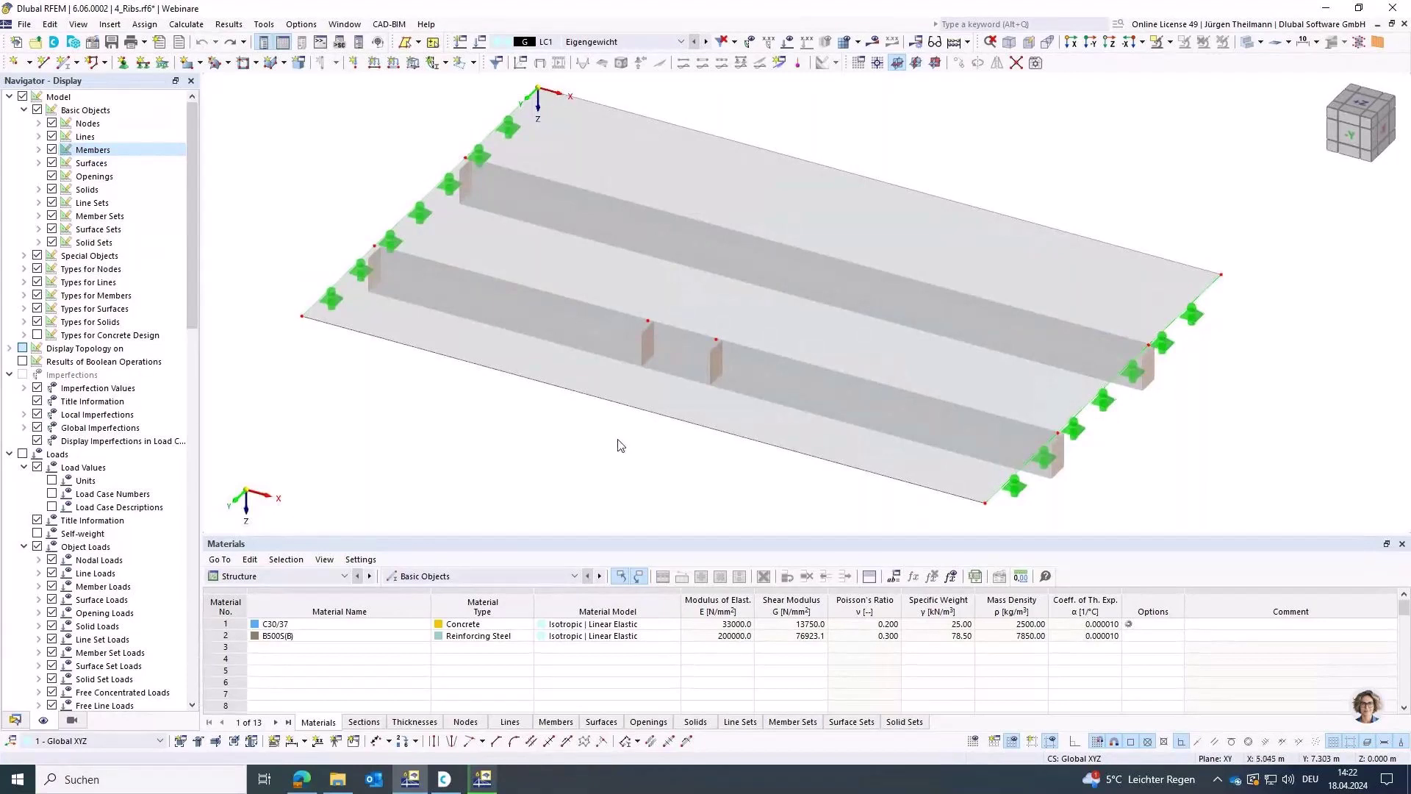
left_click(655, 319)
left_click(711, 360)
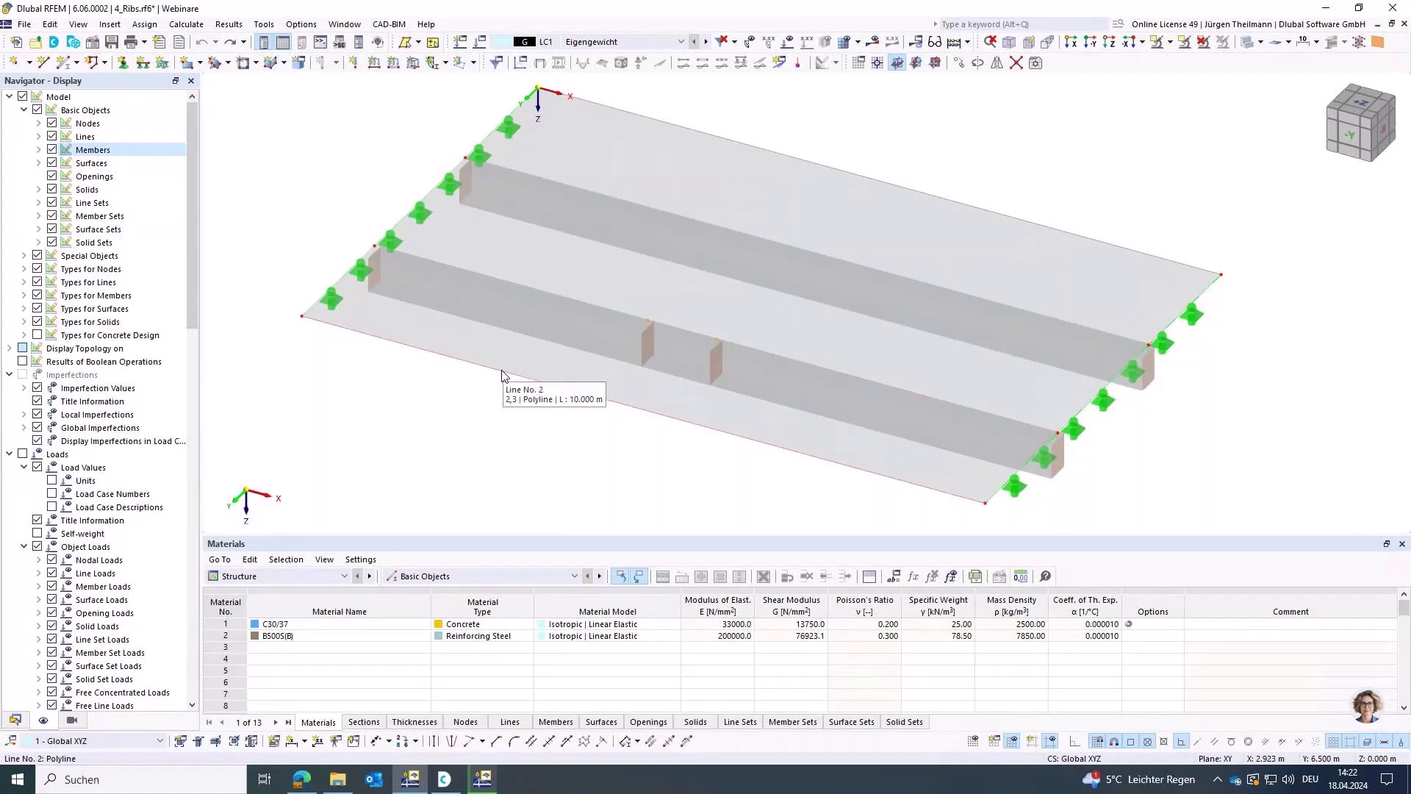
key("Delete")
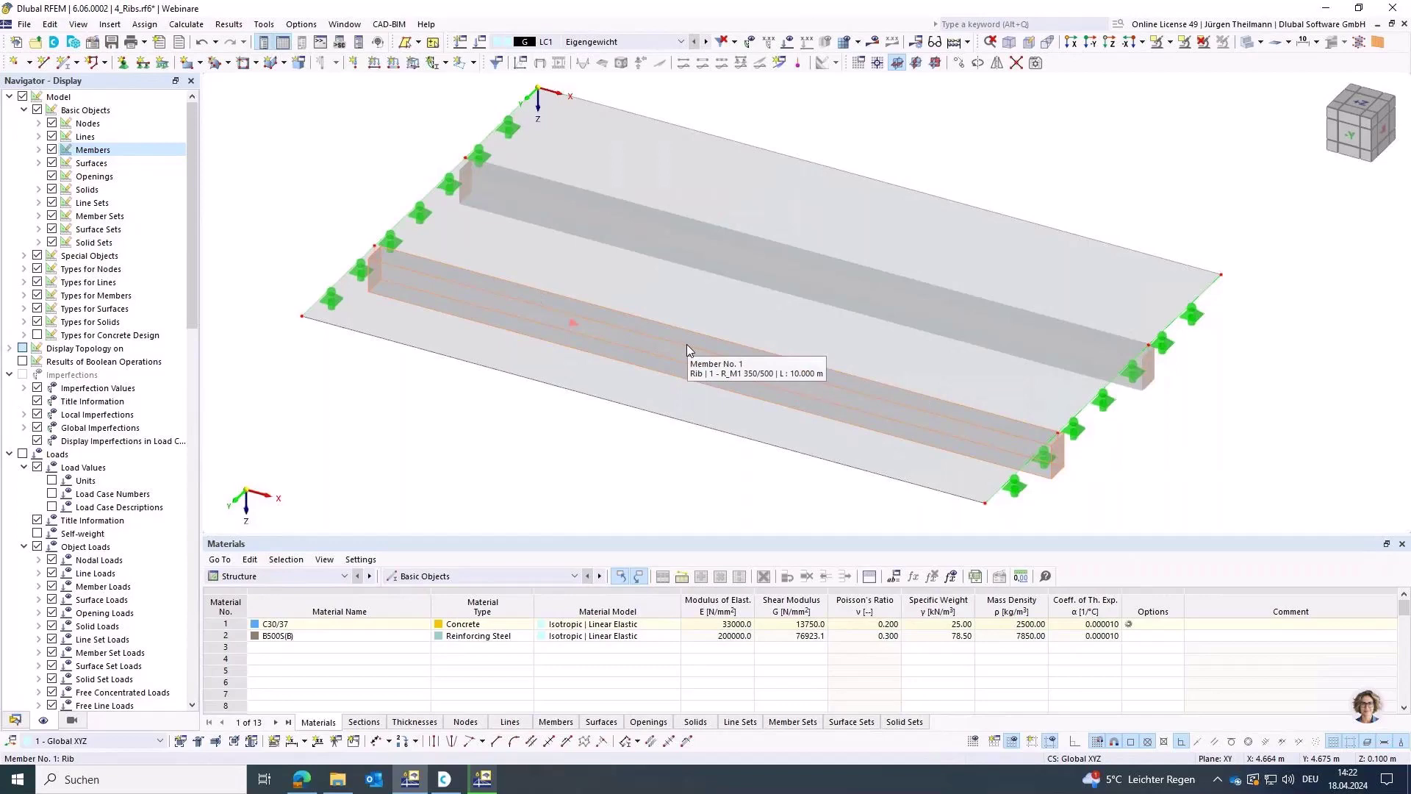
Generate the mesh of the slab with the straightened rib line and inspect it.
left_click(859, 41)
left_click(865, 85)
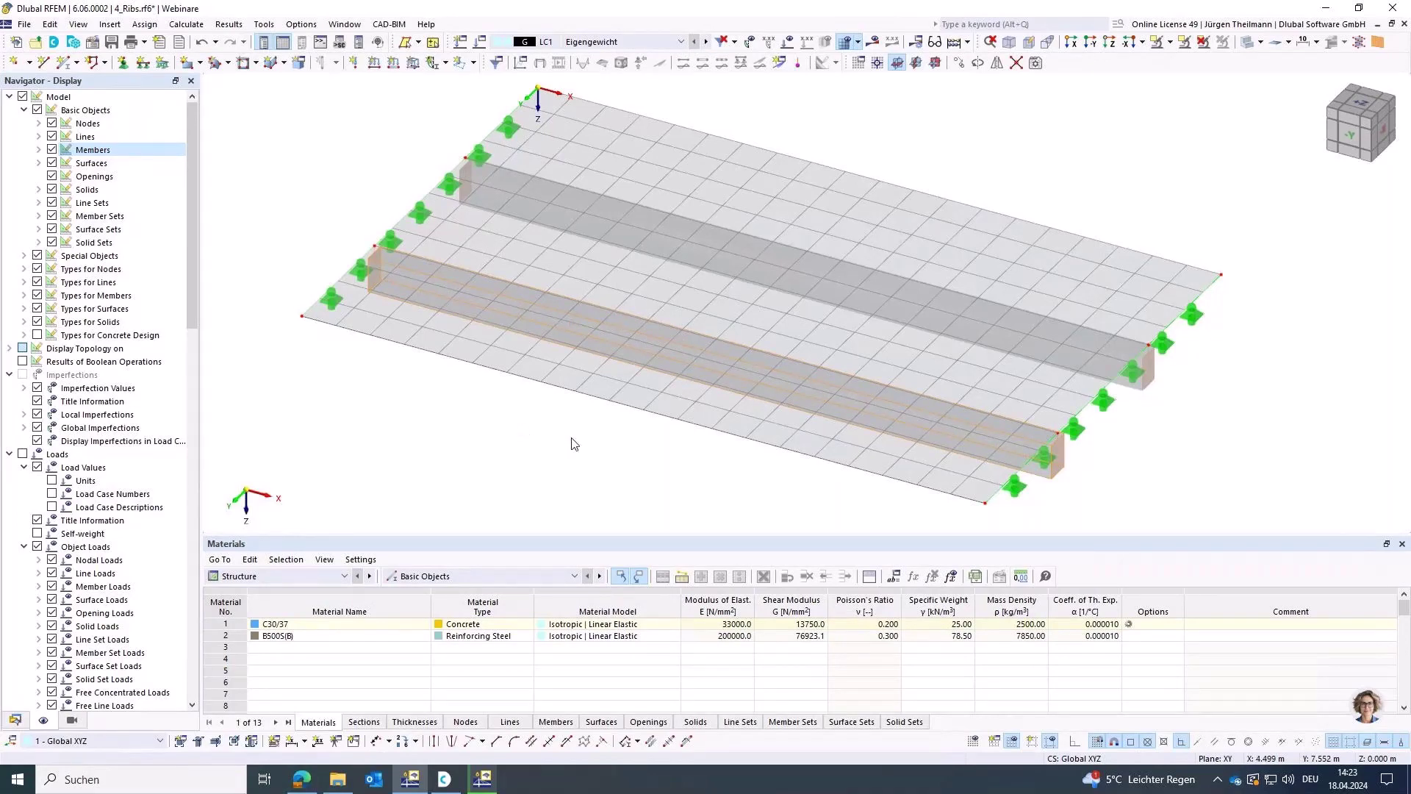
middle_click_drag(560, 431, 551, 409)
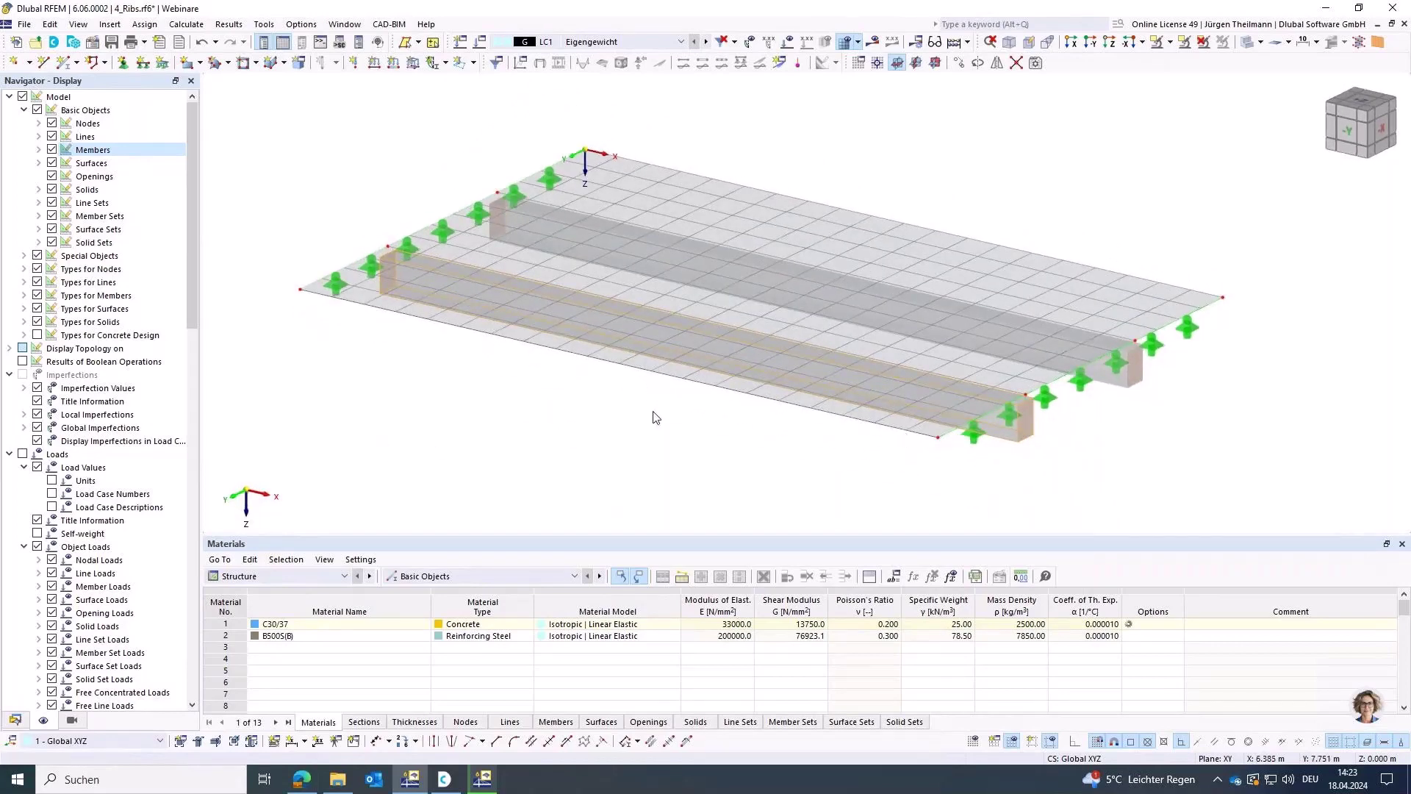
Undo the node deletion, accepting deletion of the mesh, and remove the two intermediate nodes from the rib polyline's node assignment.
left_click(203, 45)
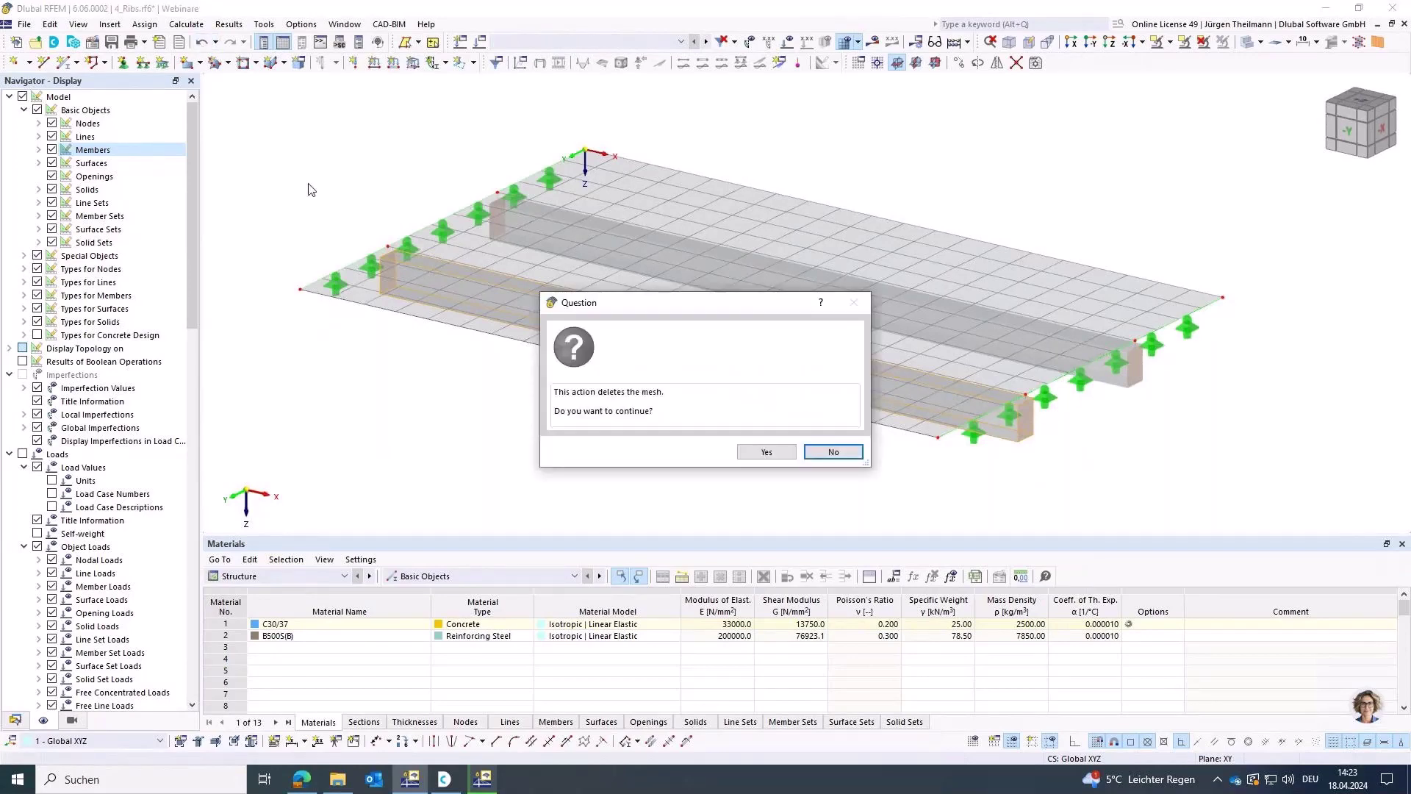
left_click(768, 451)
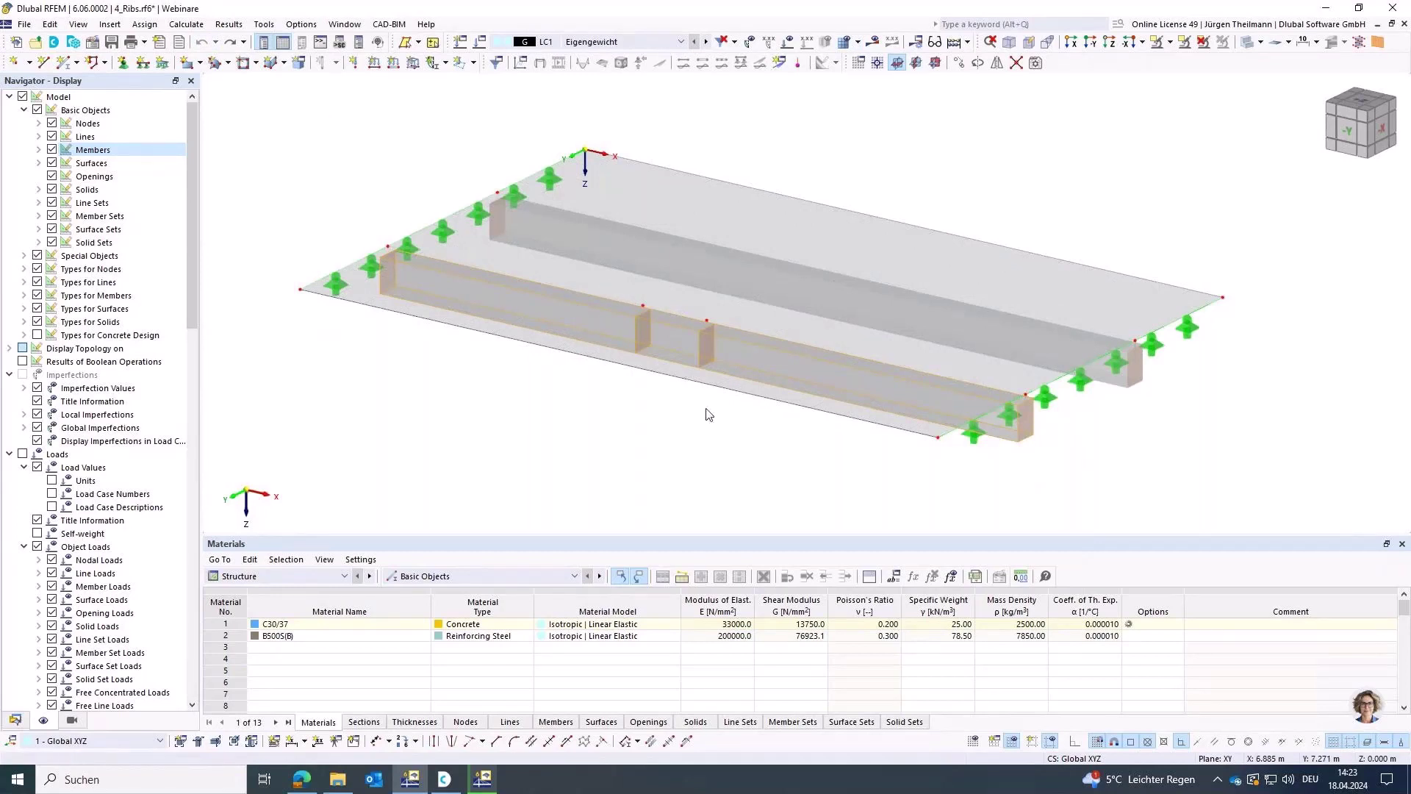
right_click(1005, 439)
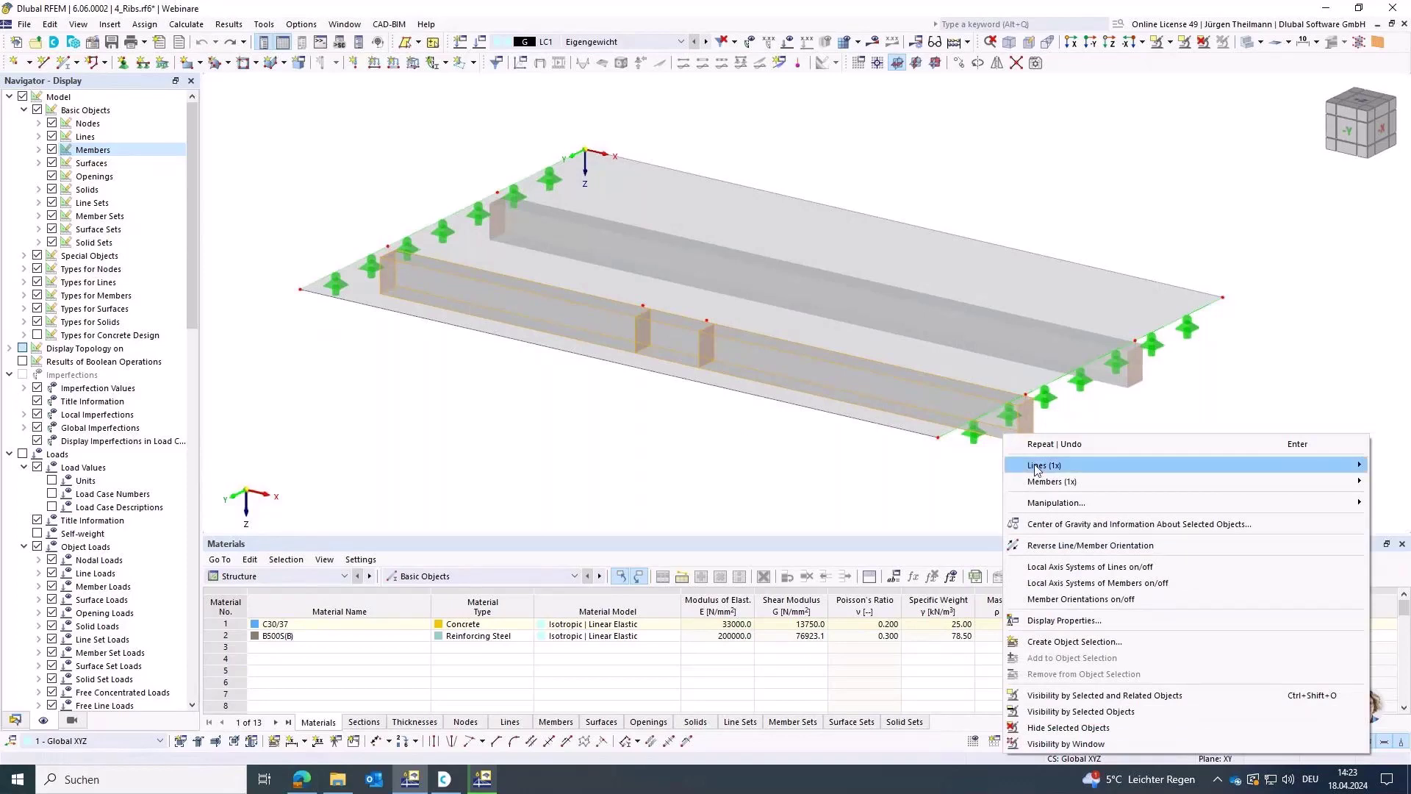
mouse_move(1036, 469)
left_click(906, 464)
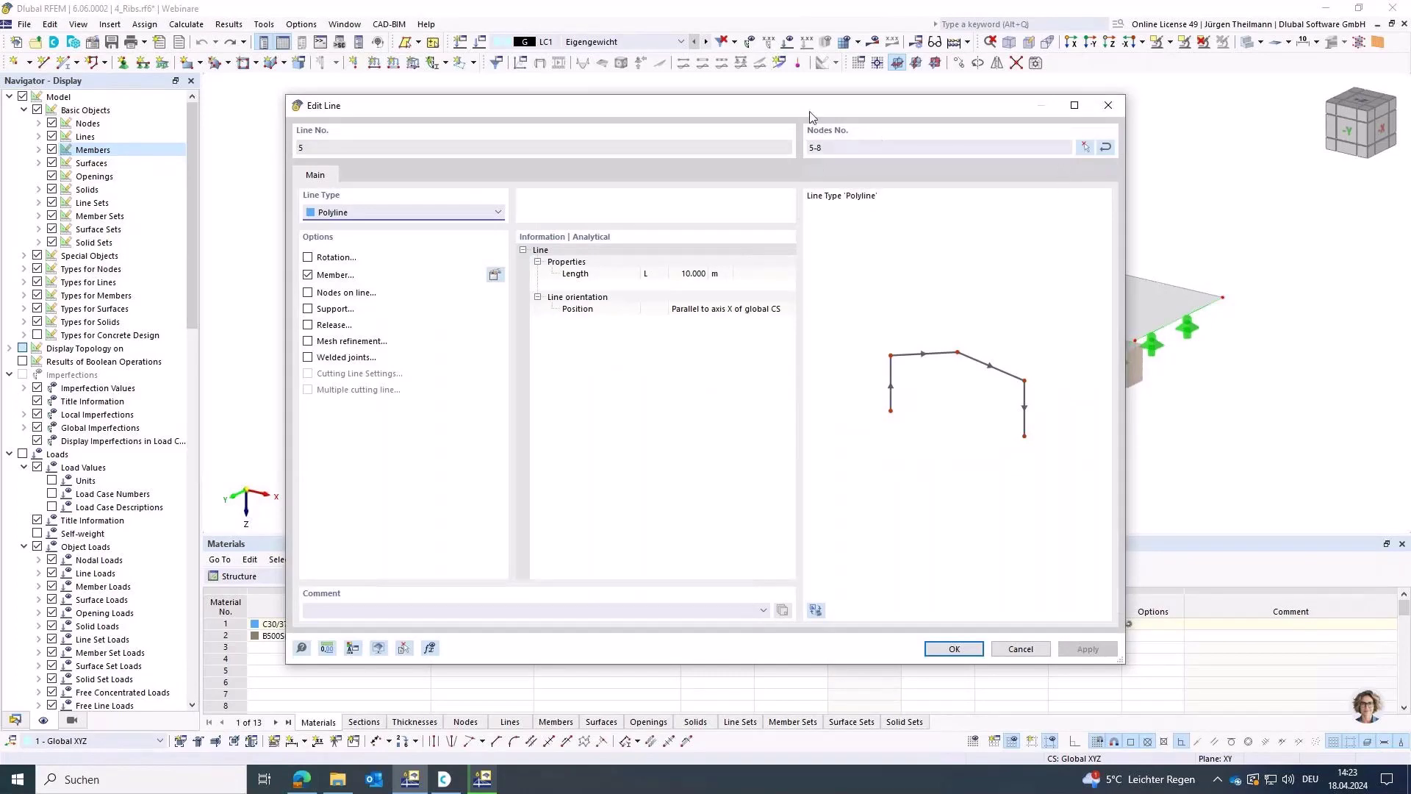
left_click(1084, 147)
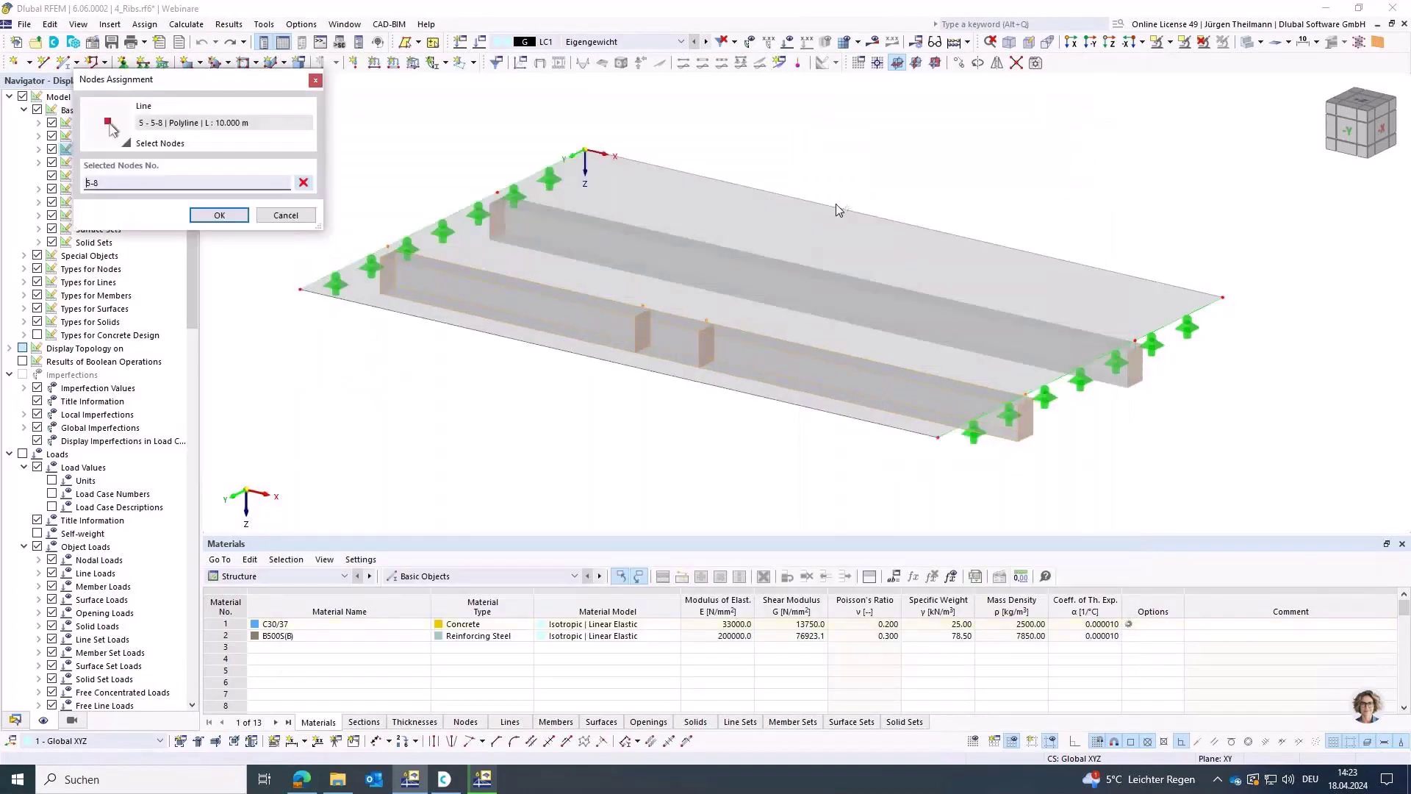
left_click(644, 304)
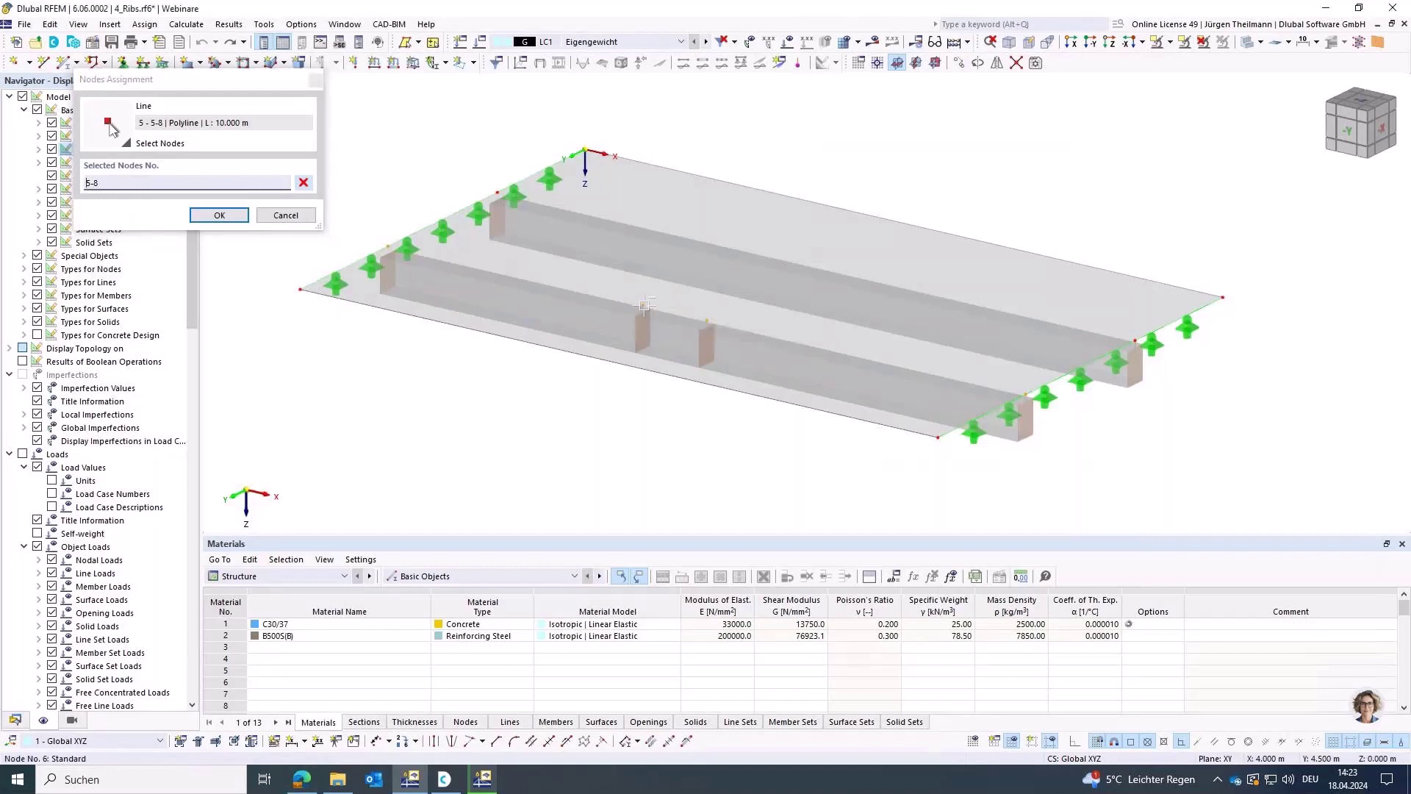
left_click(707, 319)
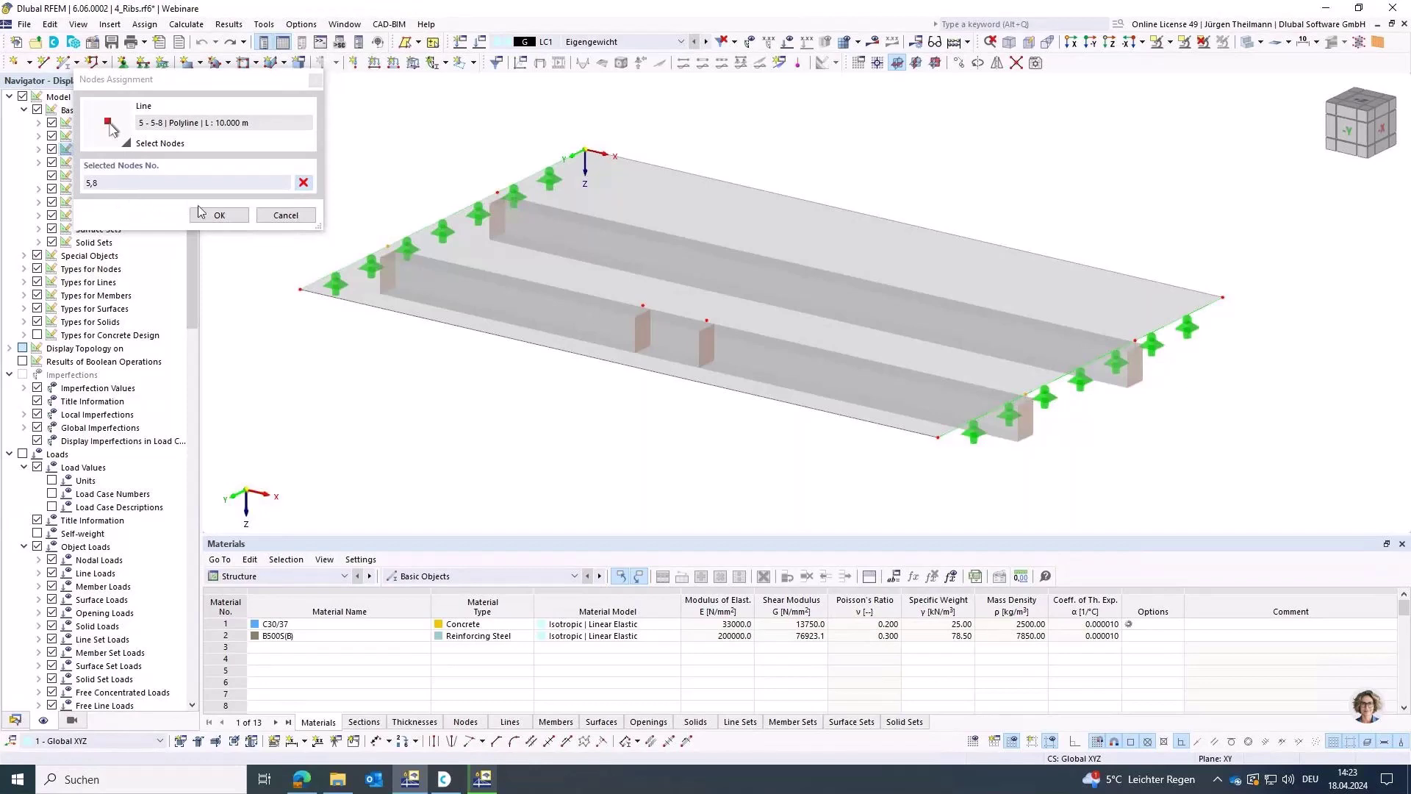
left_click(217, 218)
left_click(218, 216)
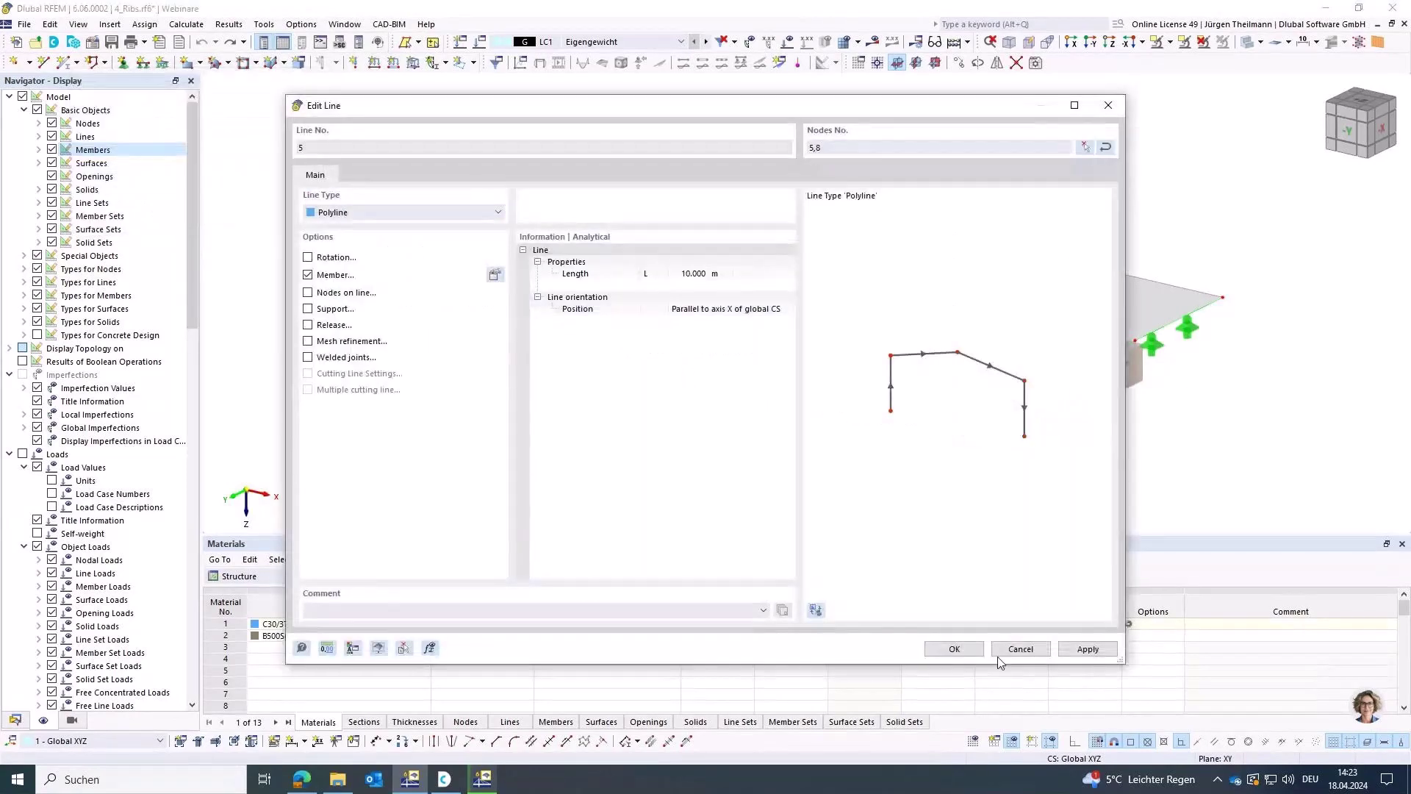
left_click(954, 649)
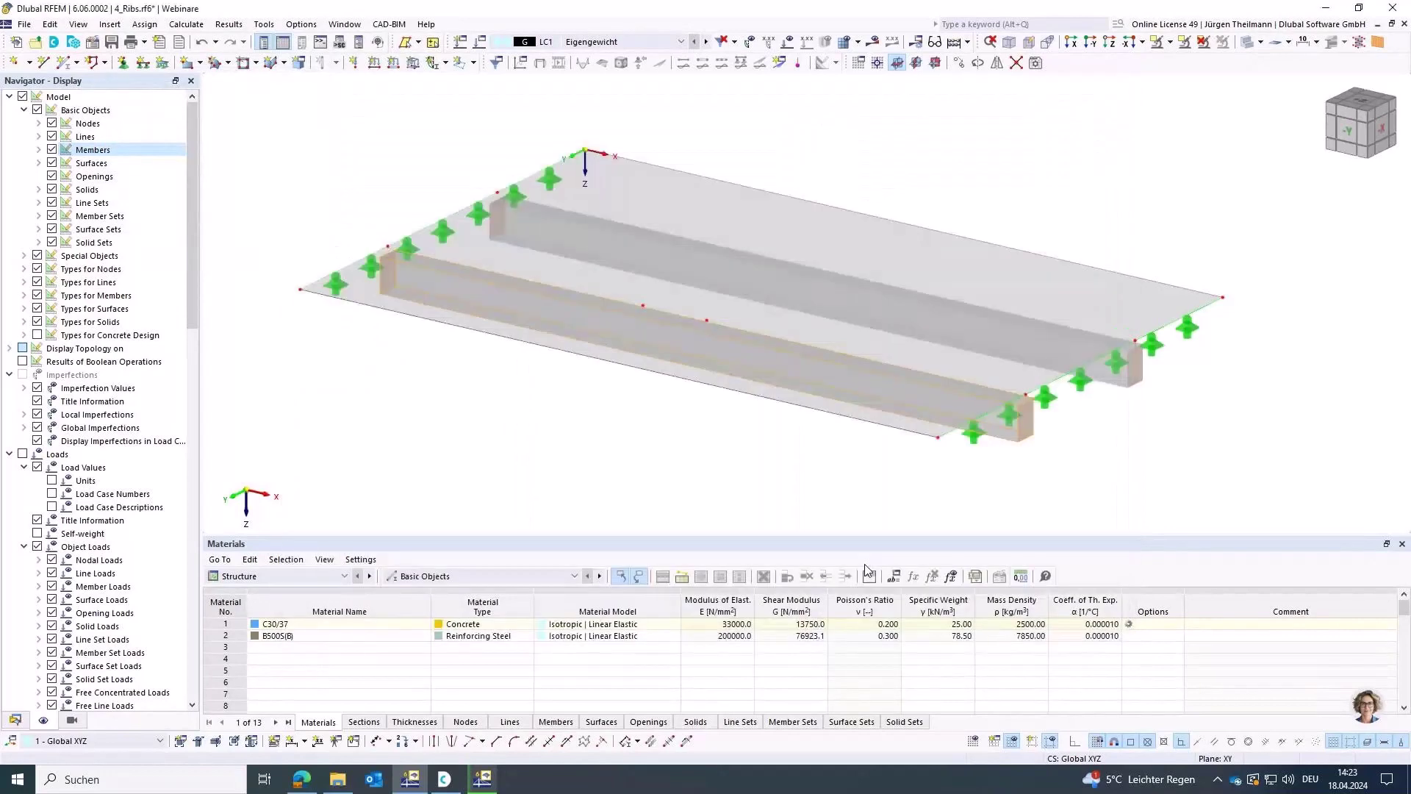
Generate the mesh of the slab with the intermediate nodes detached from the rib line and inspect it.
left_click(858, 44)
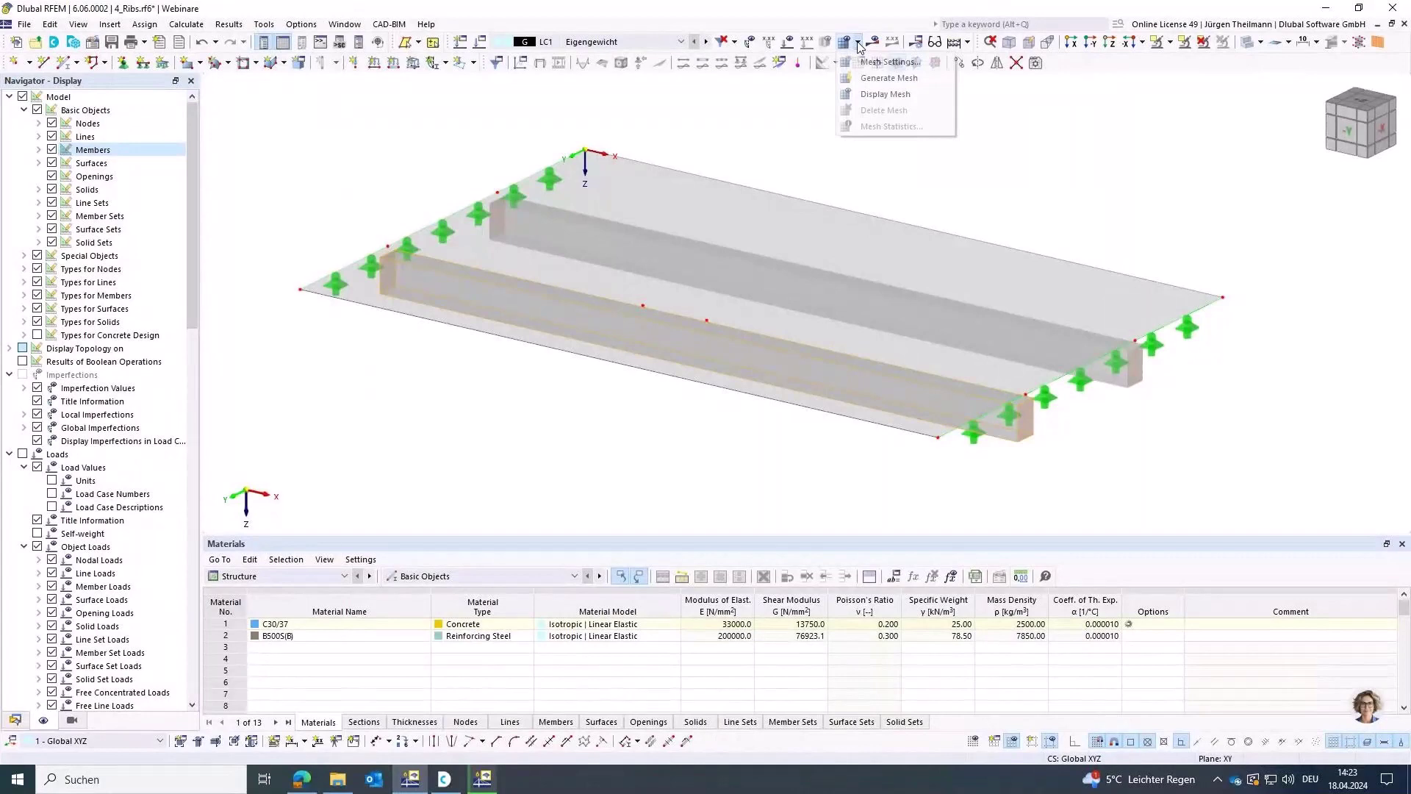
left_click(889, 78)
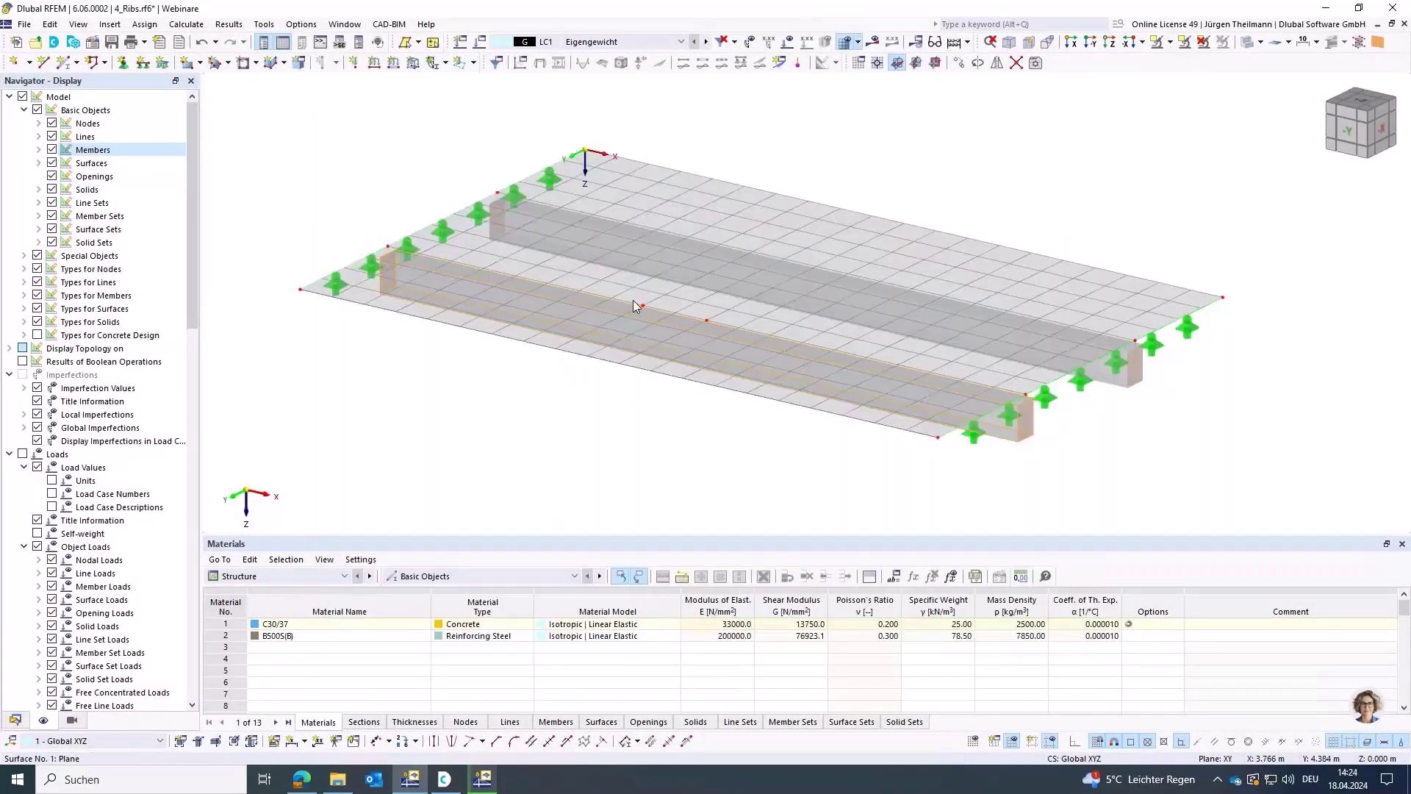
middle_click_drag(633, 300, 641, 412, "ctrl")
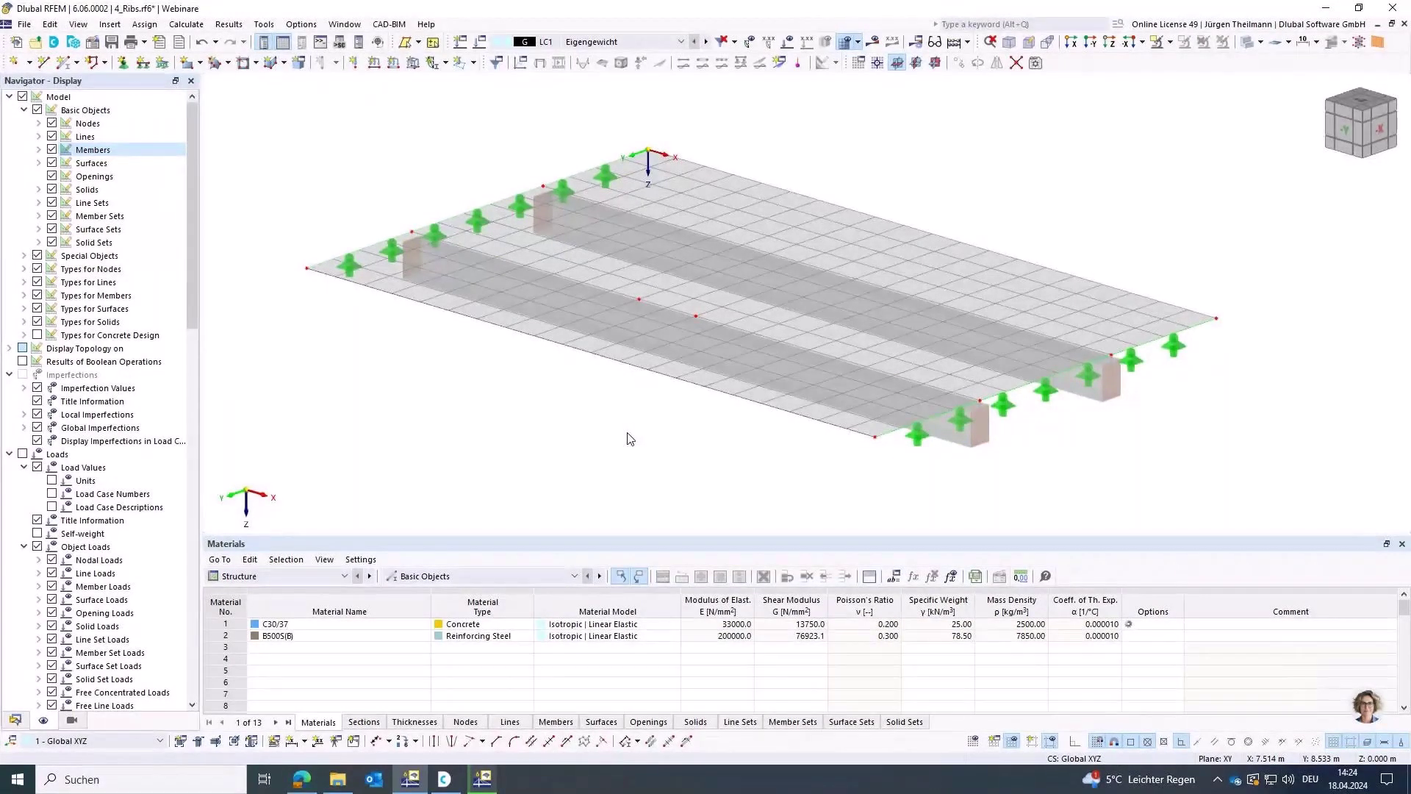
Collapse the 4_Ribs model's data tree and switch to the 5_Steel_Hall model.
left_click(15, 719)
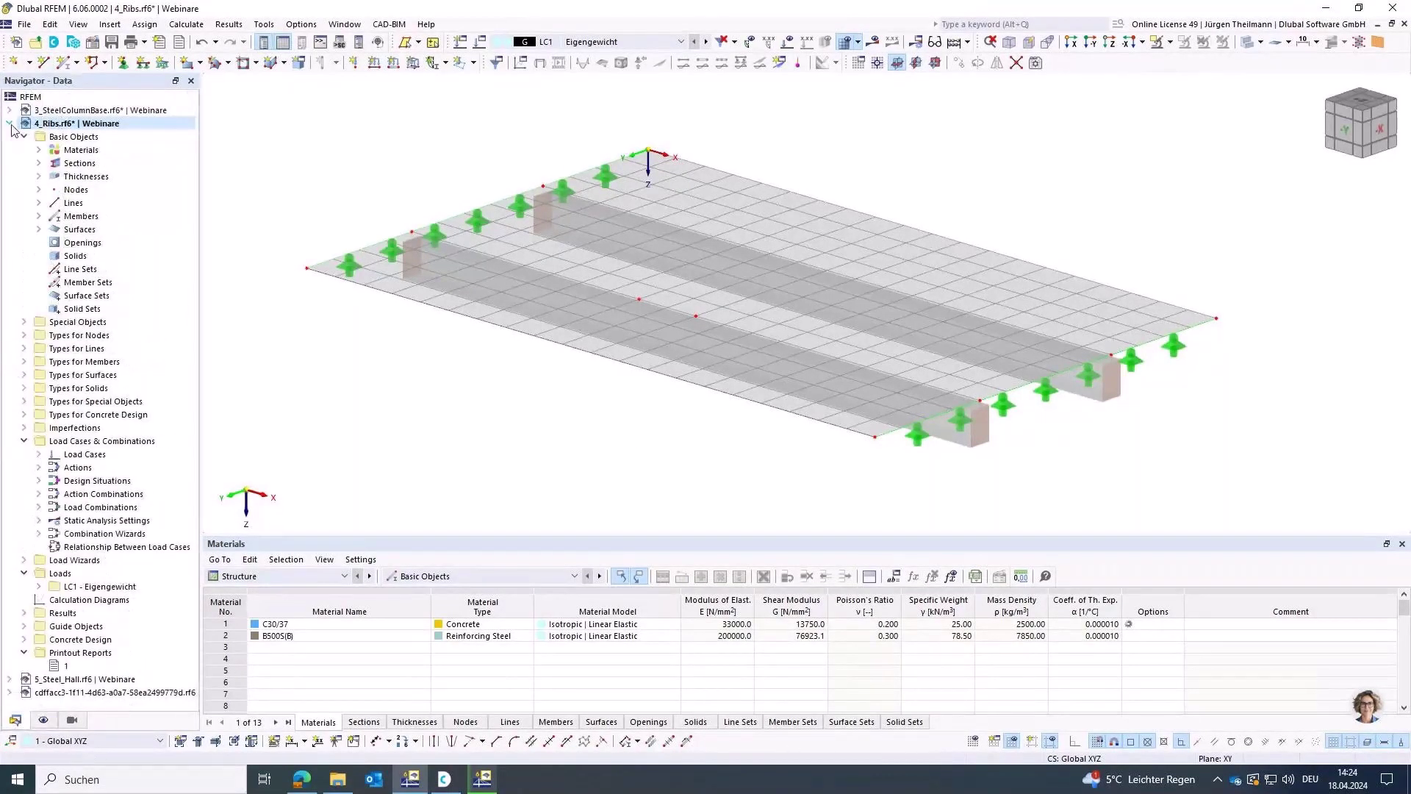
left_click(10, 124)
left_click(52, 138)
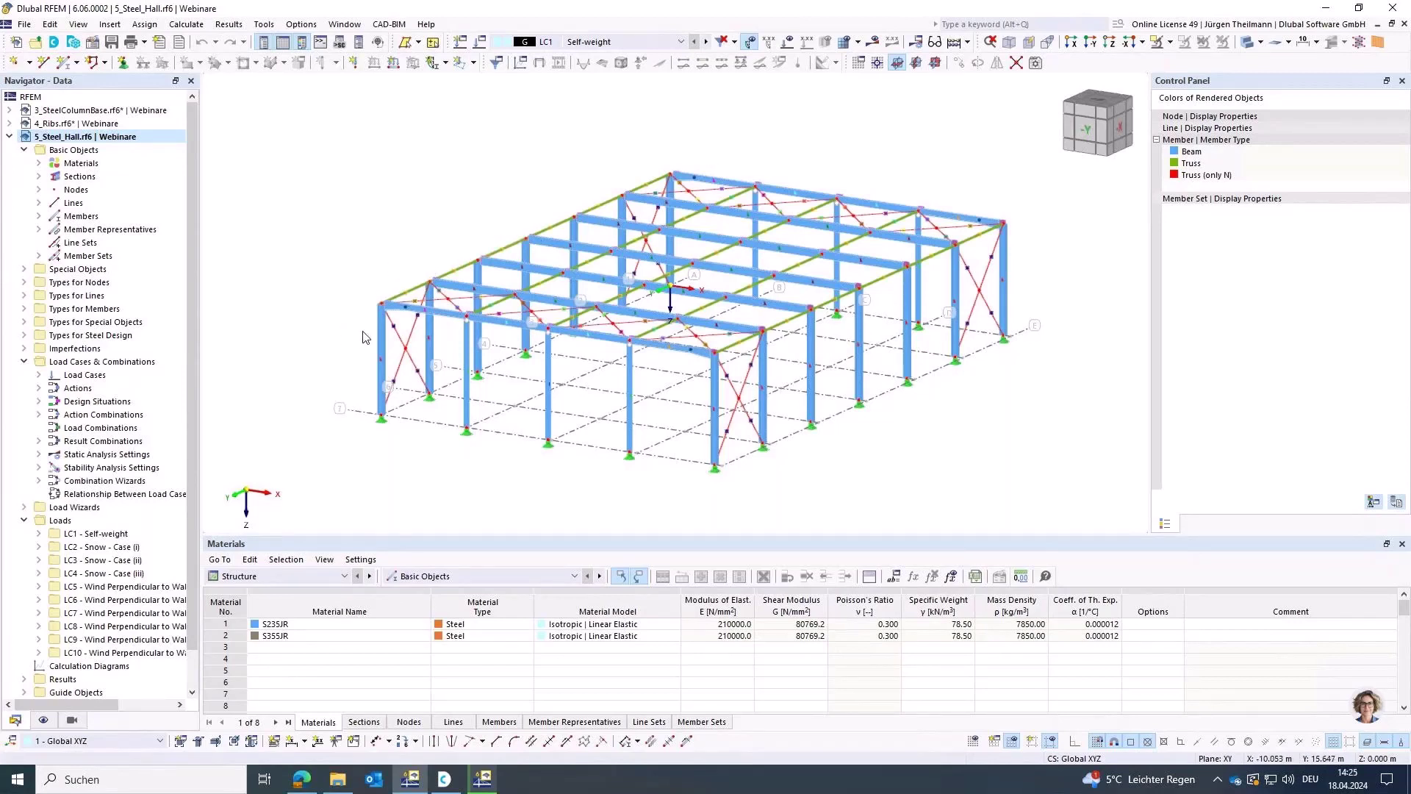
Open the steel design types of the hall's front corner column and show its effective-length preview in the member's true spatial orientation.
mouse_move(381, 339)
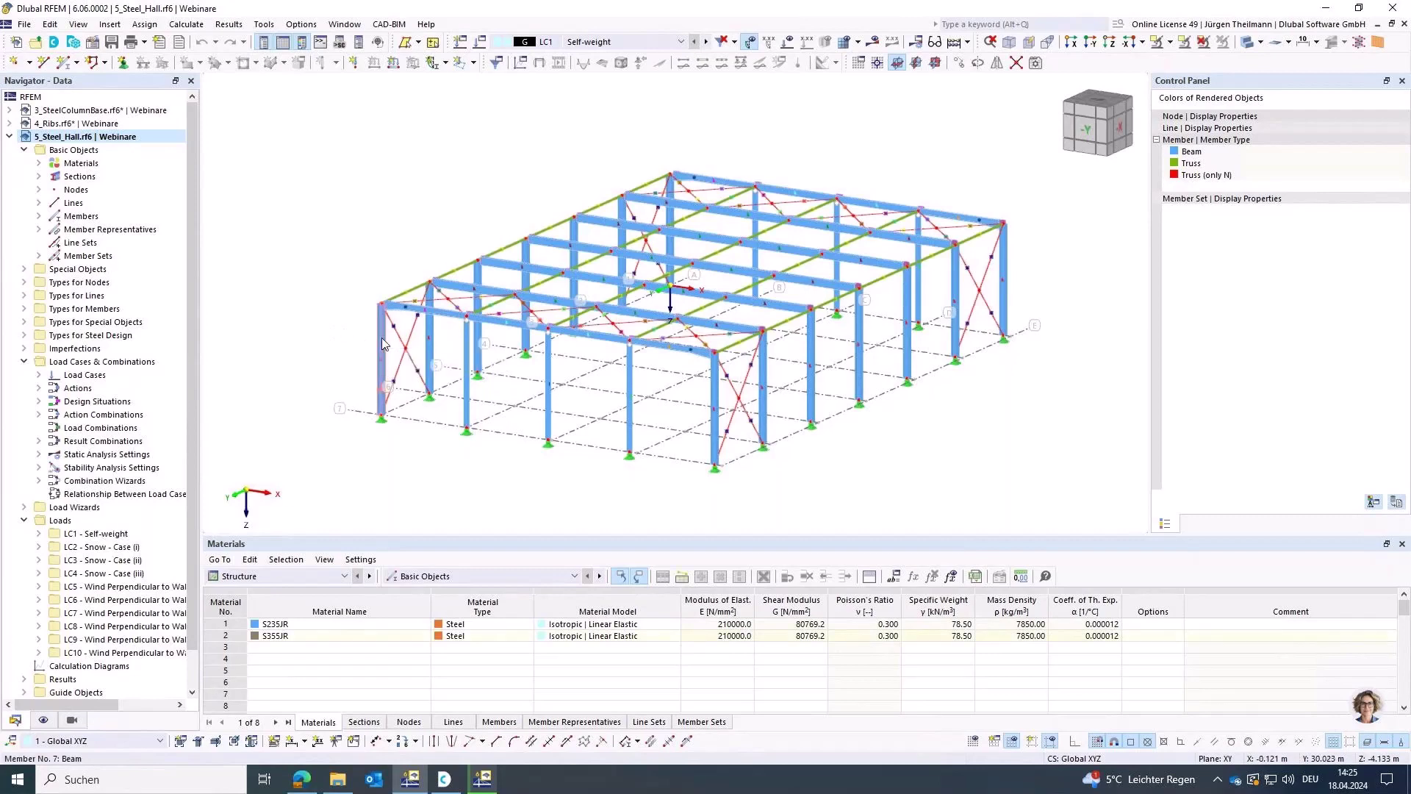
double_click(382, 339)
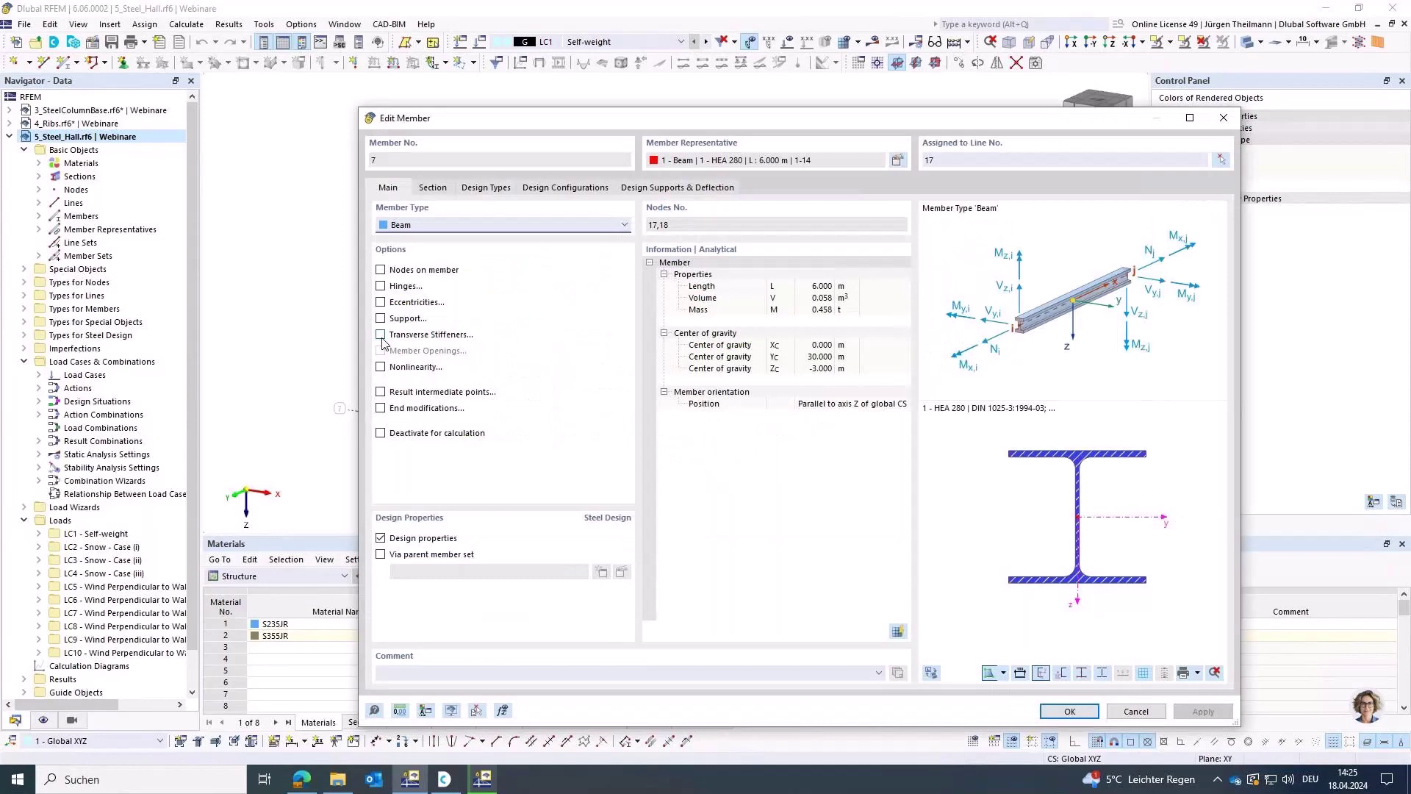
left_click(483, 189)
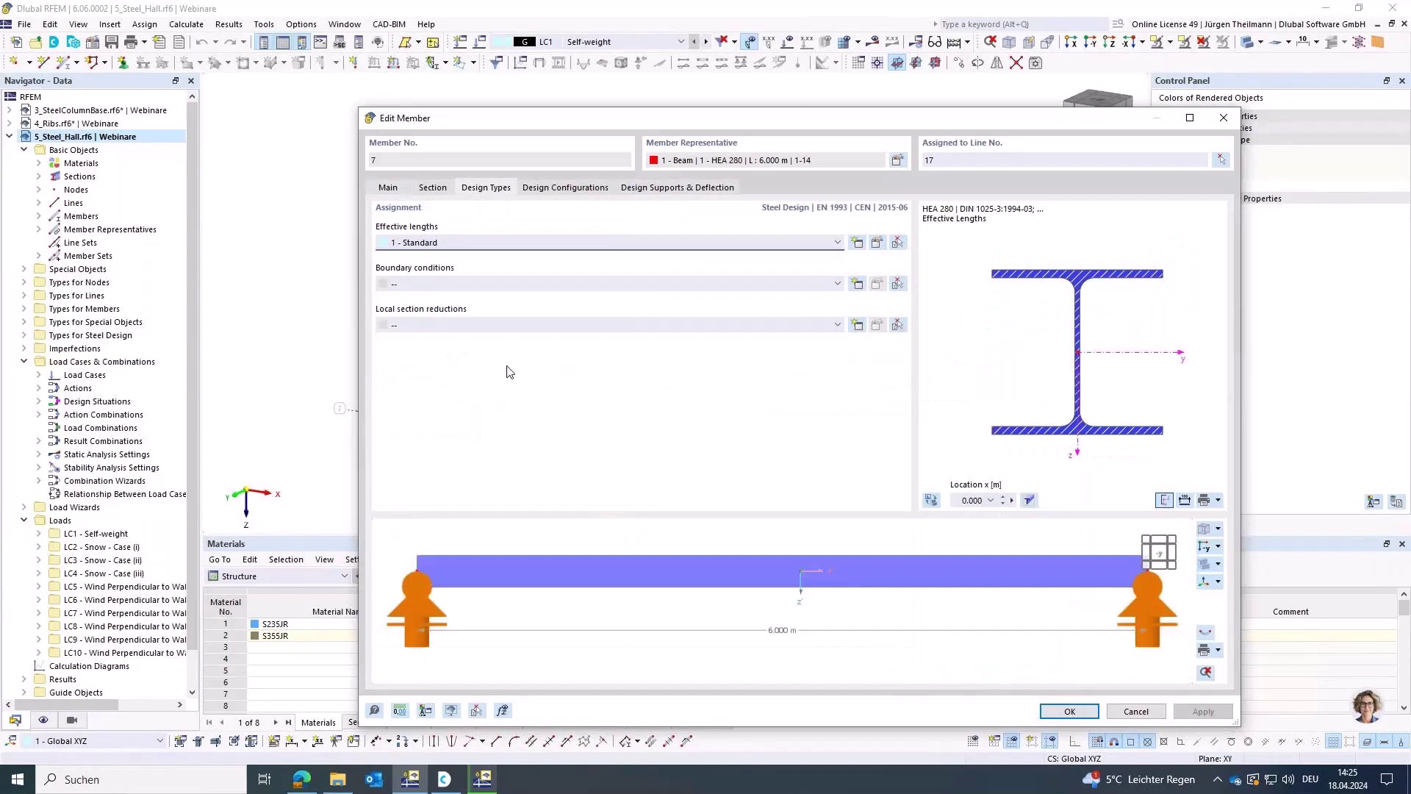
left_click(431, 244)
left_click(430, 245)
left_click(1204, 634)
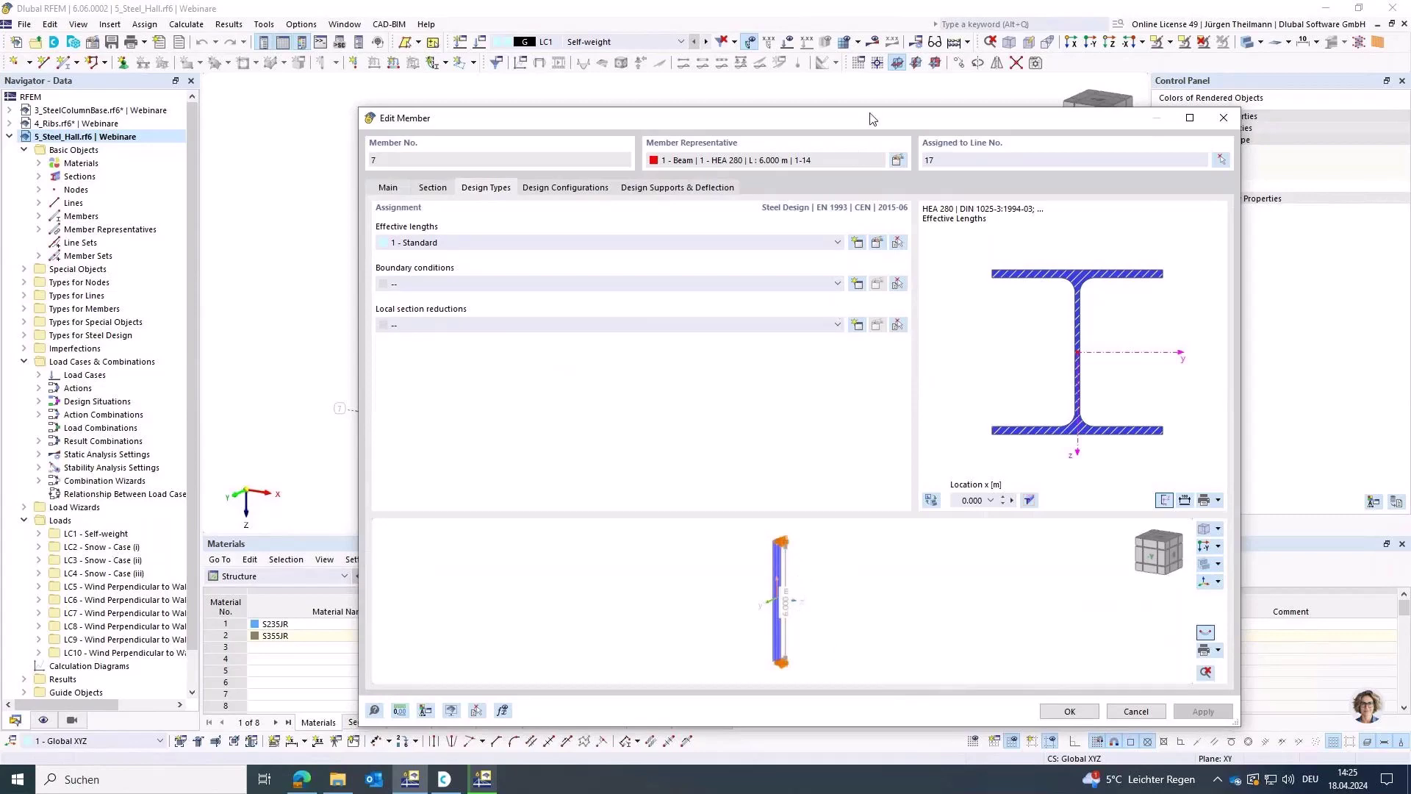
left_click_drag(871, 118, 809, 91)
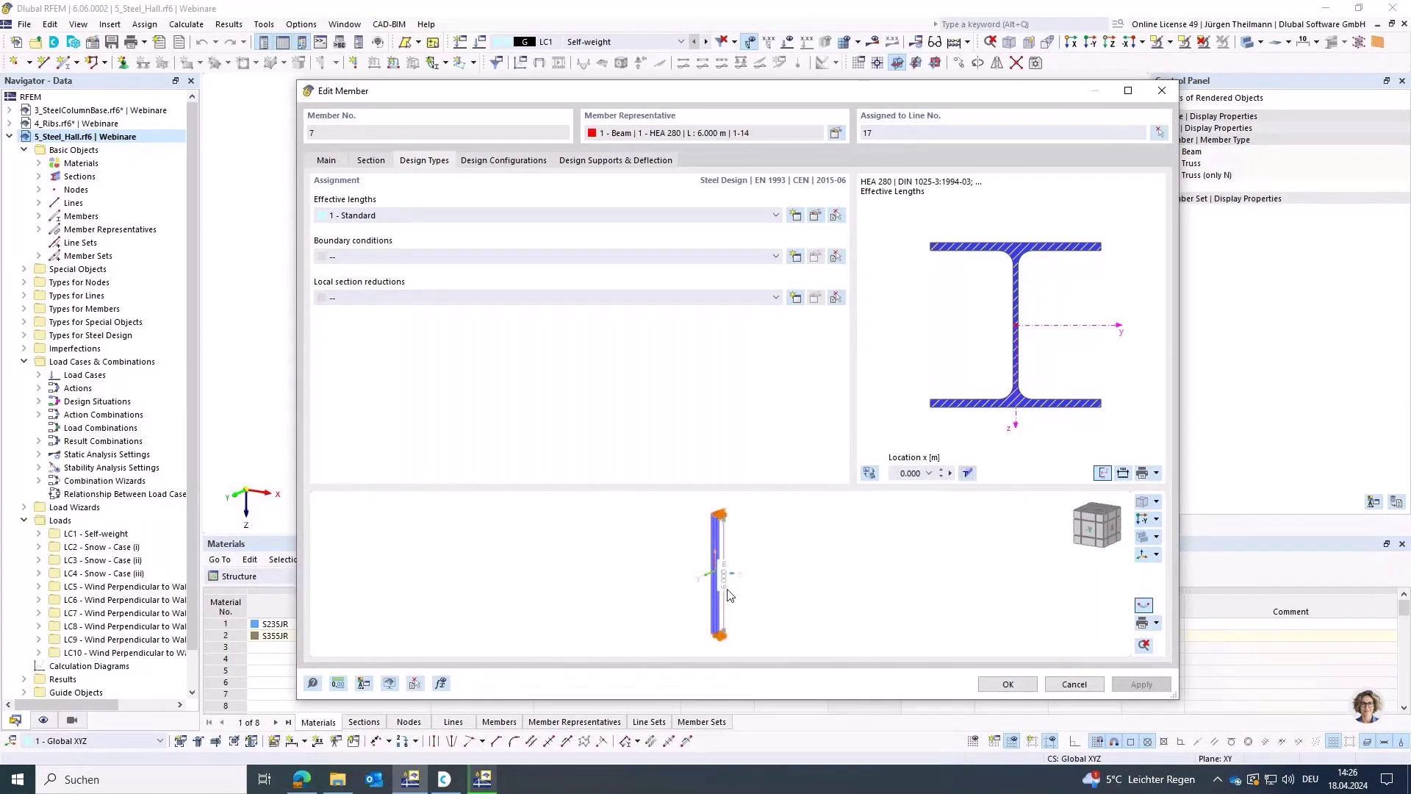
Save the column's effective-length graphic as a print template named Eff_L and close the member's settings.
left_click(1156, 624)
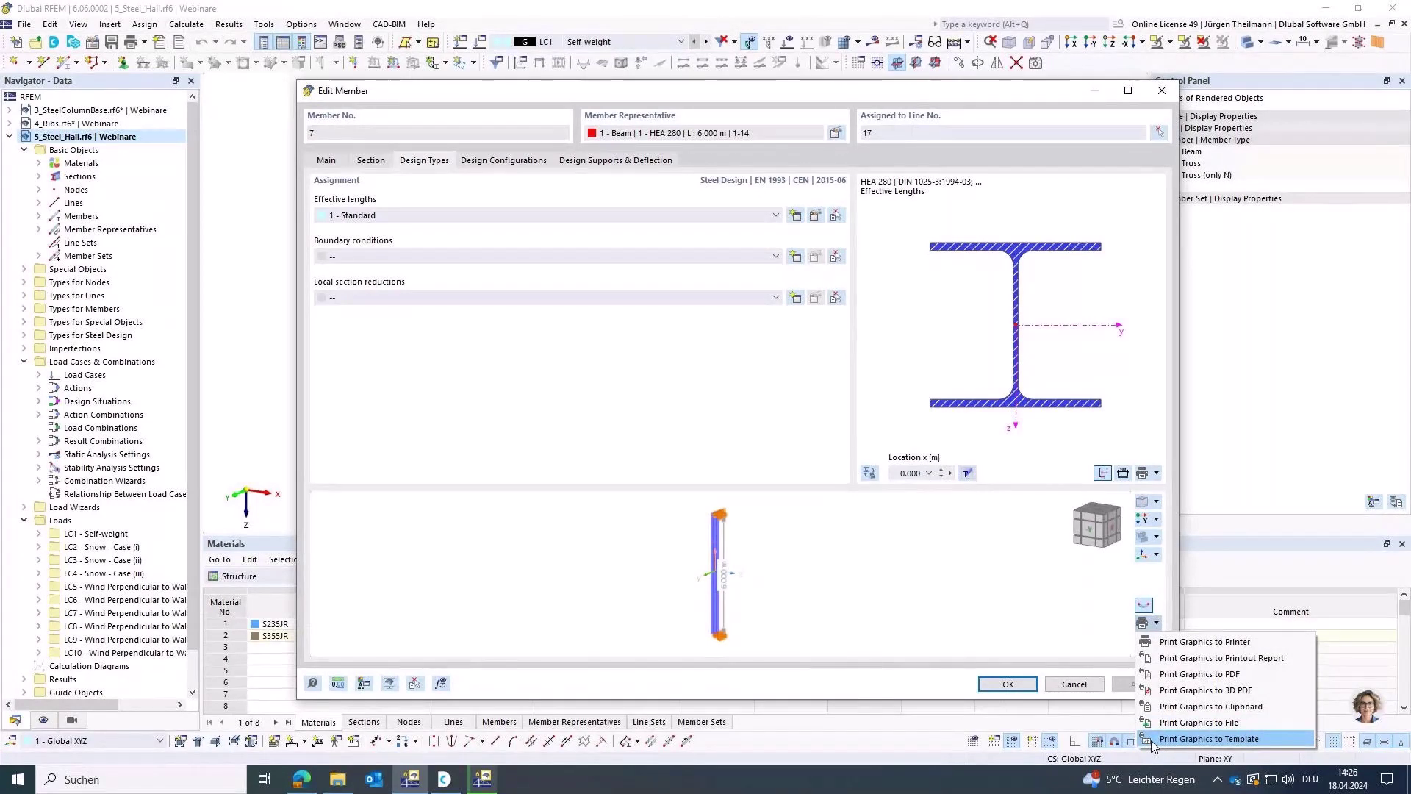
left_click(1214, 738)
type("Eff_L")
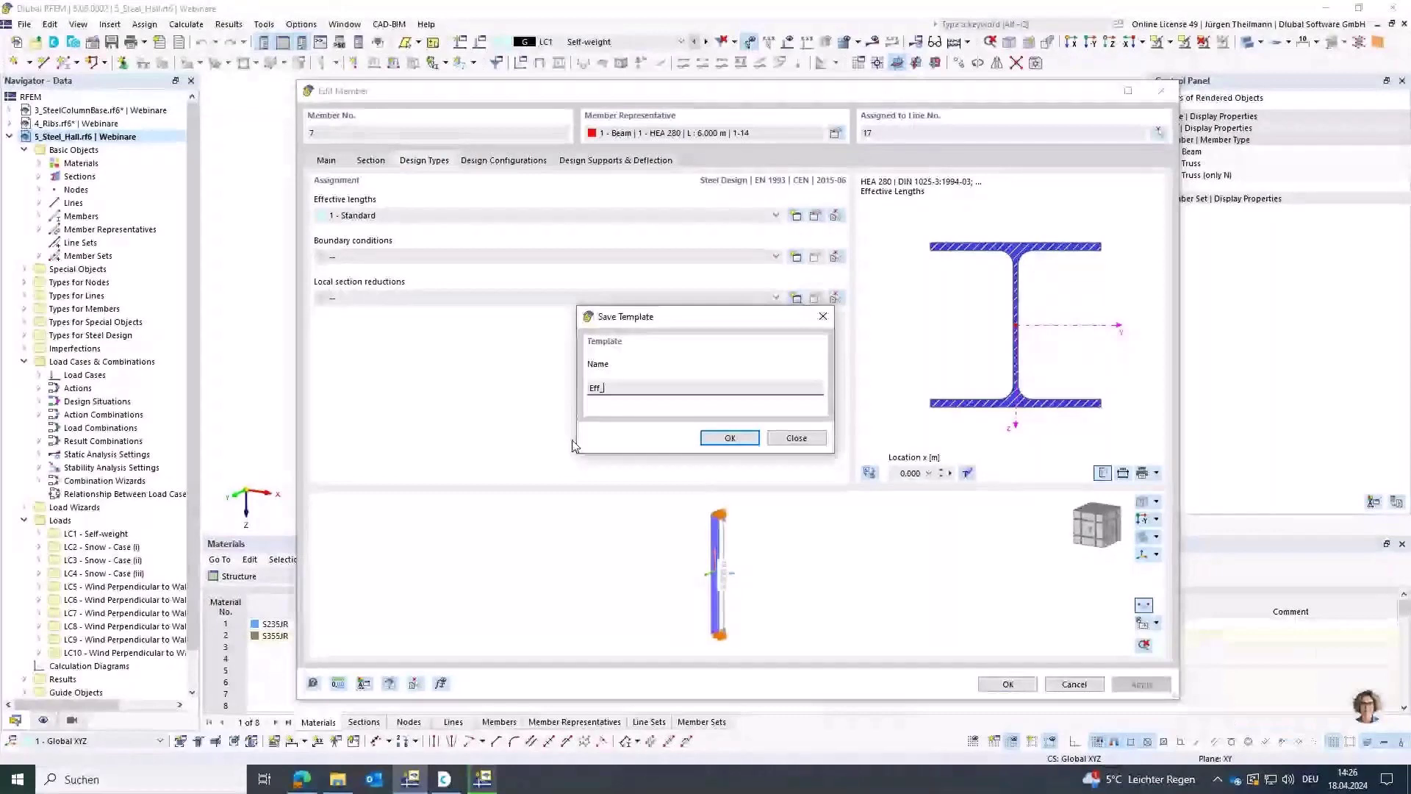
left_click(730, 439)
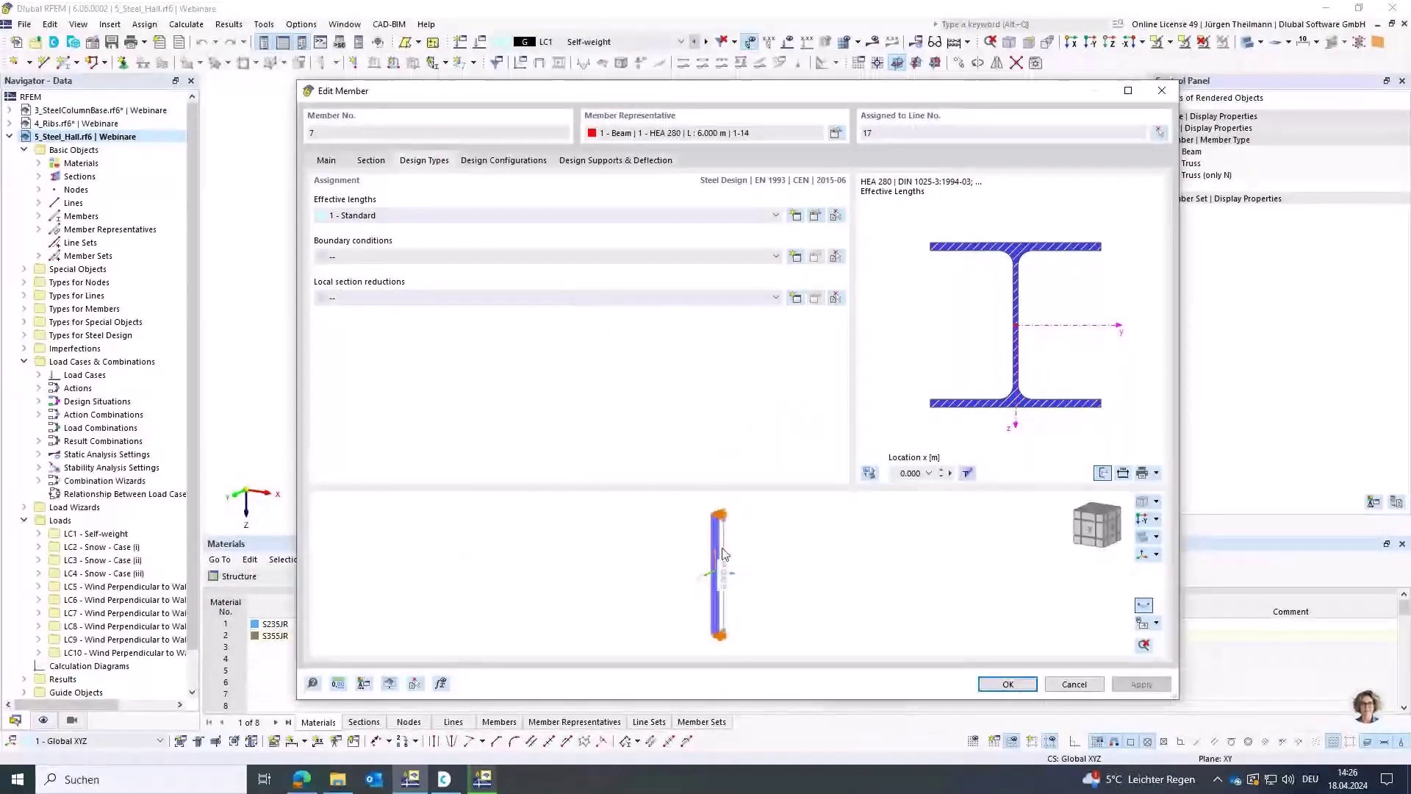
left_click(1009, 682)
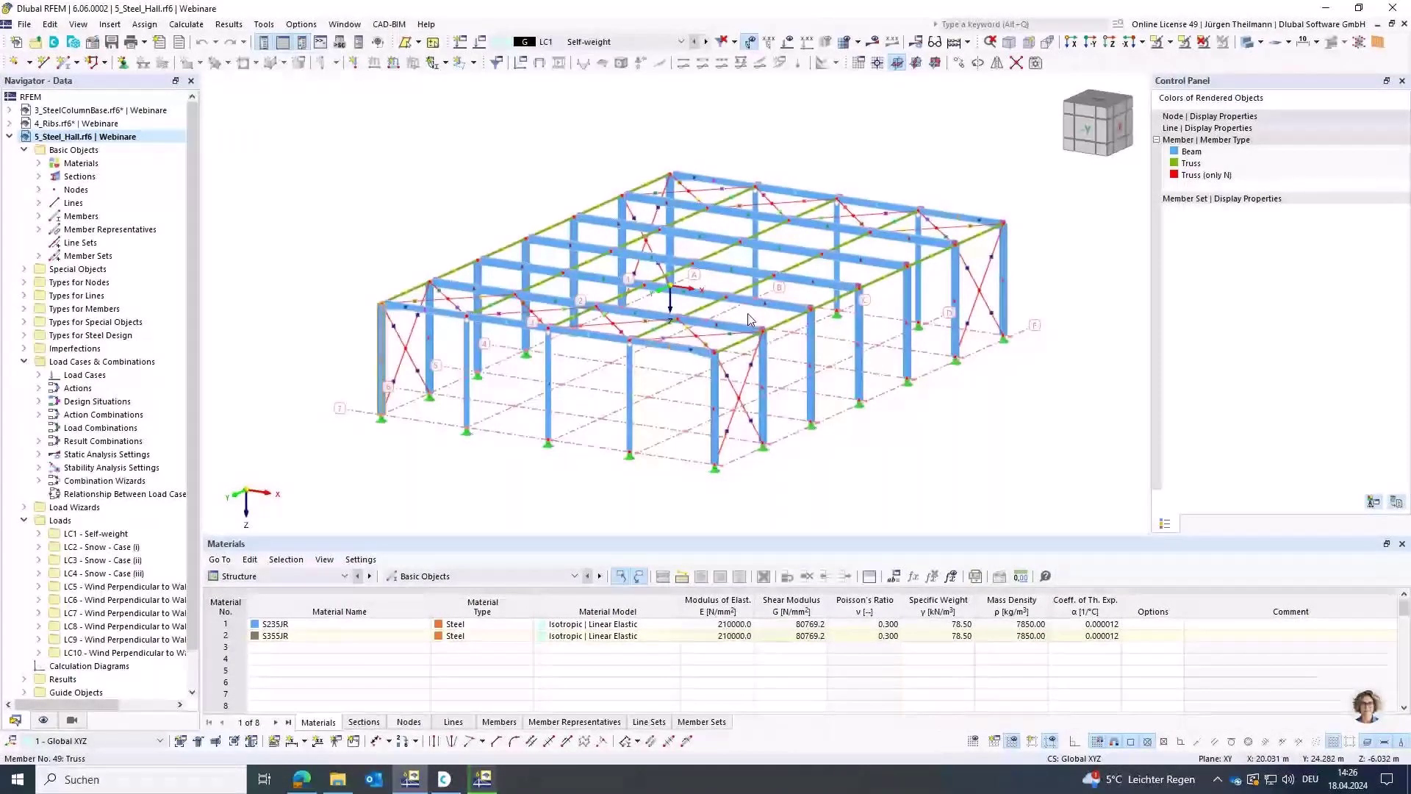
Examine the nodal supports of the steel design boundary condition Giebelrahmen, including their positions and node numbers in the model preview.
scroll(514, 293, "up", 3)
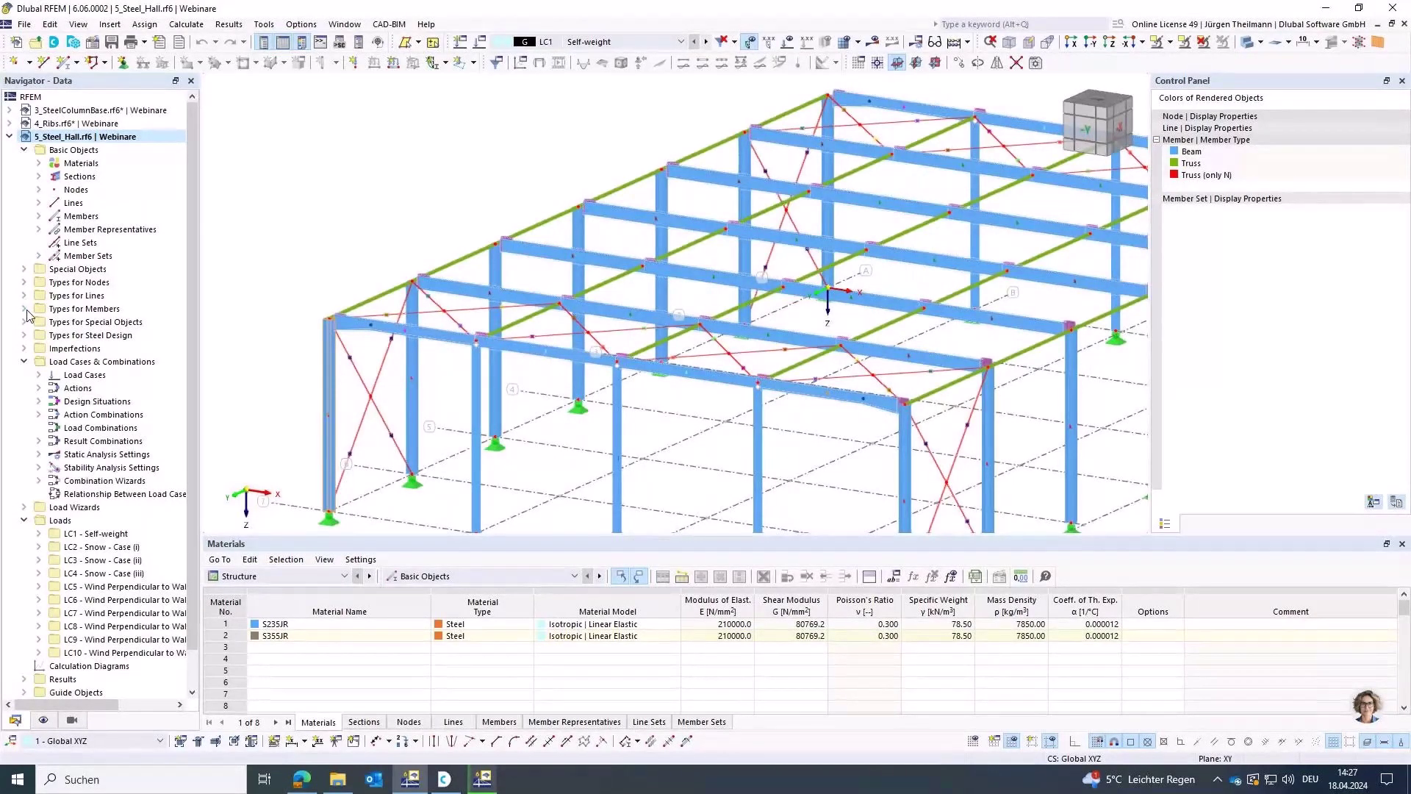
left_click(25, 336)
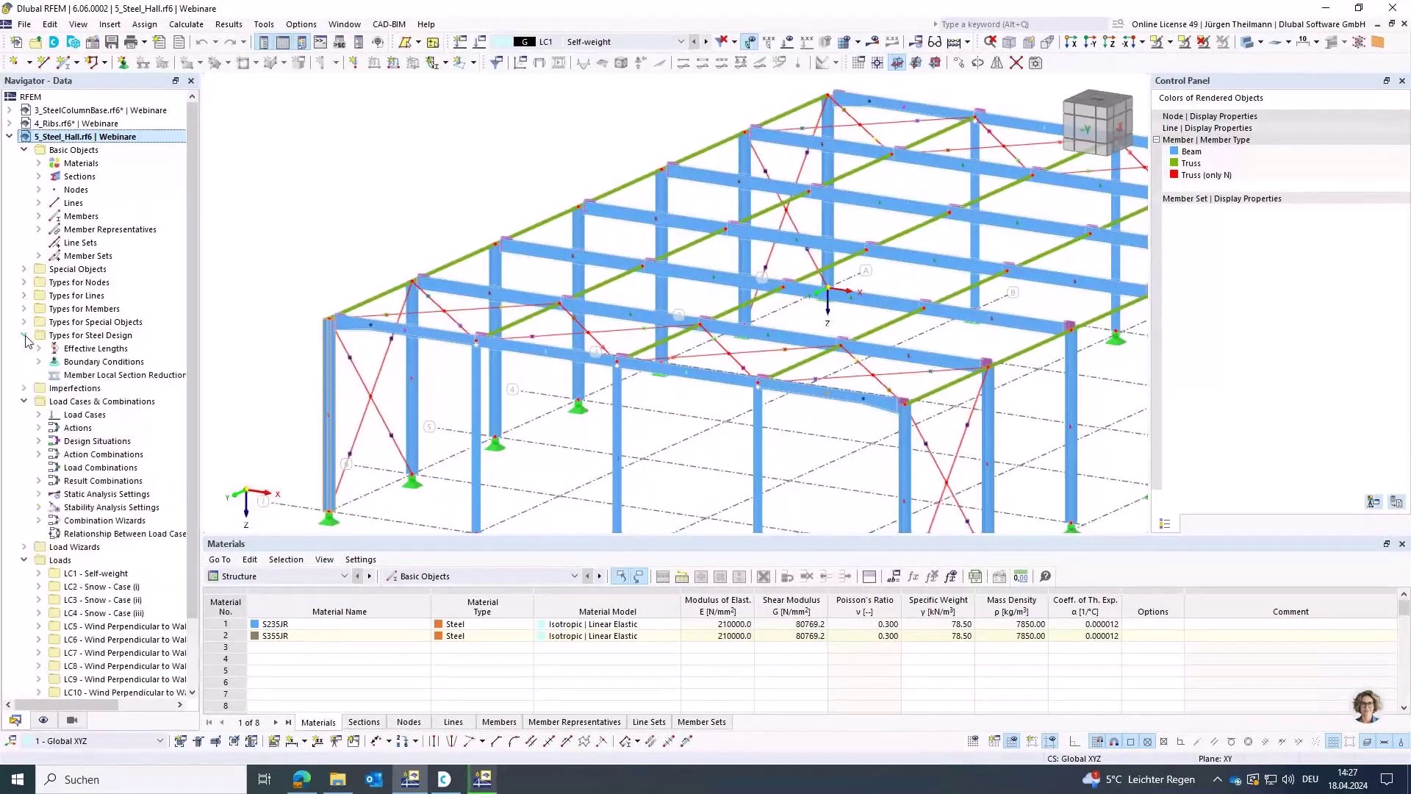
left_click(39, 362)
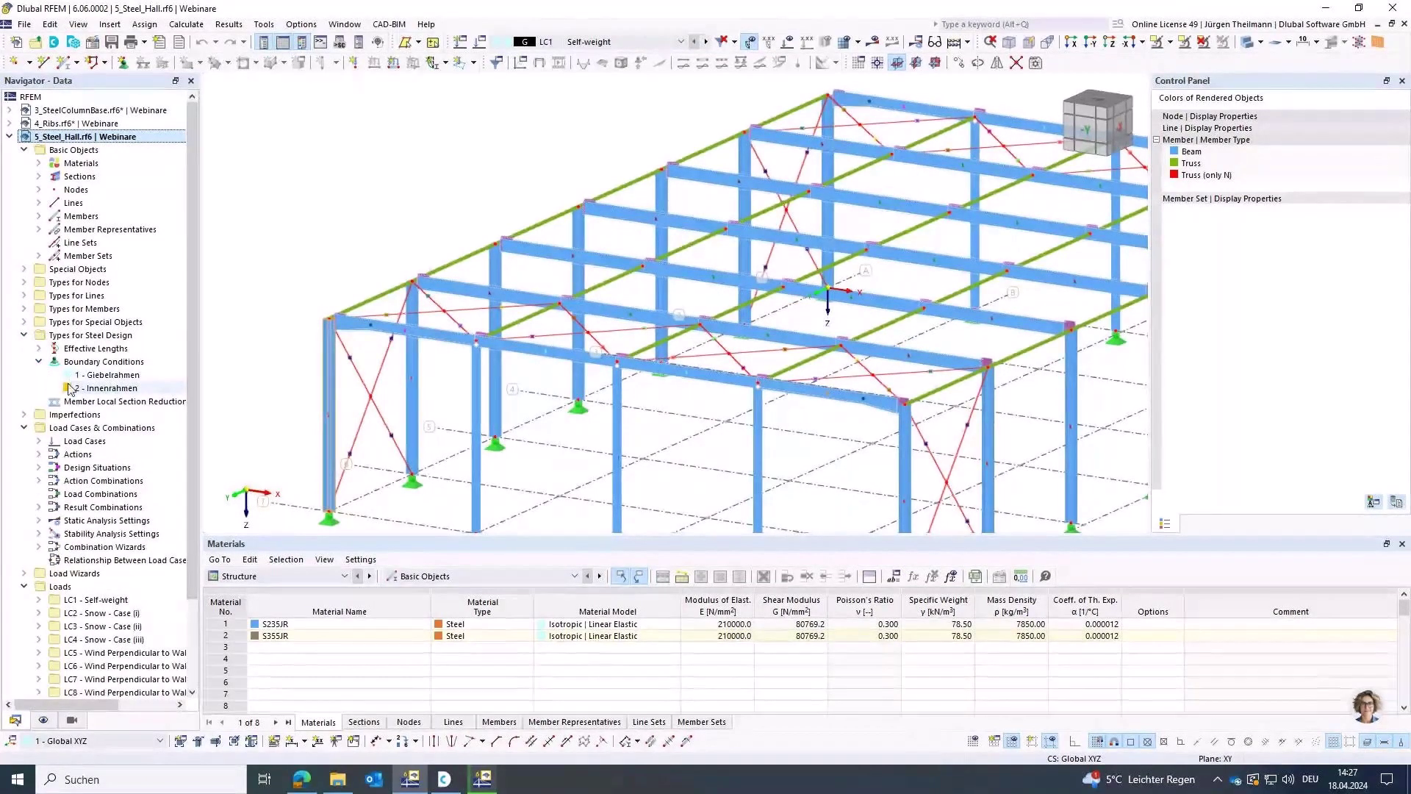
double_click(68, 377)
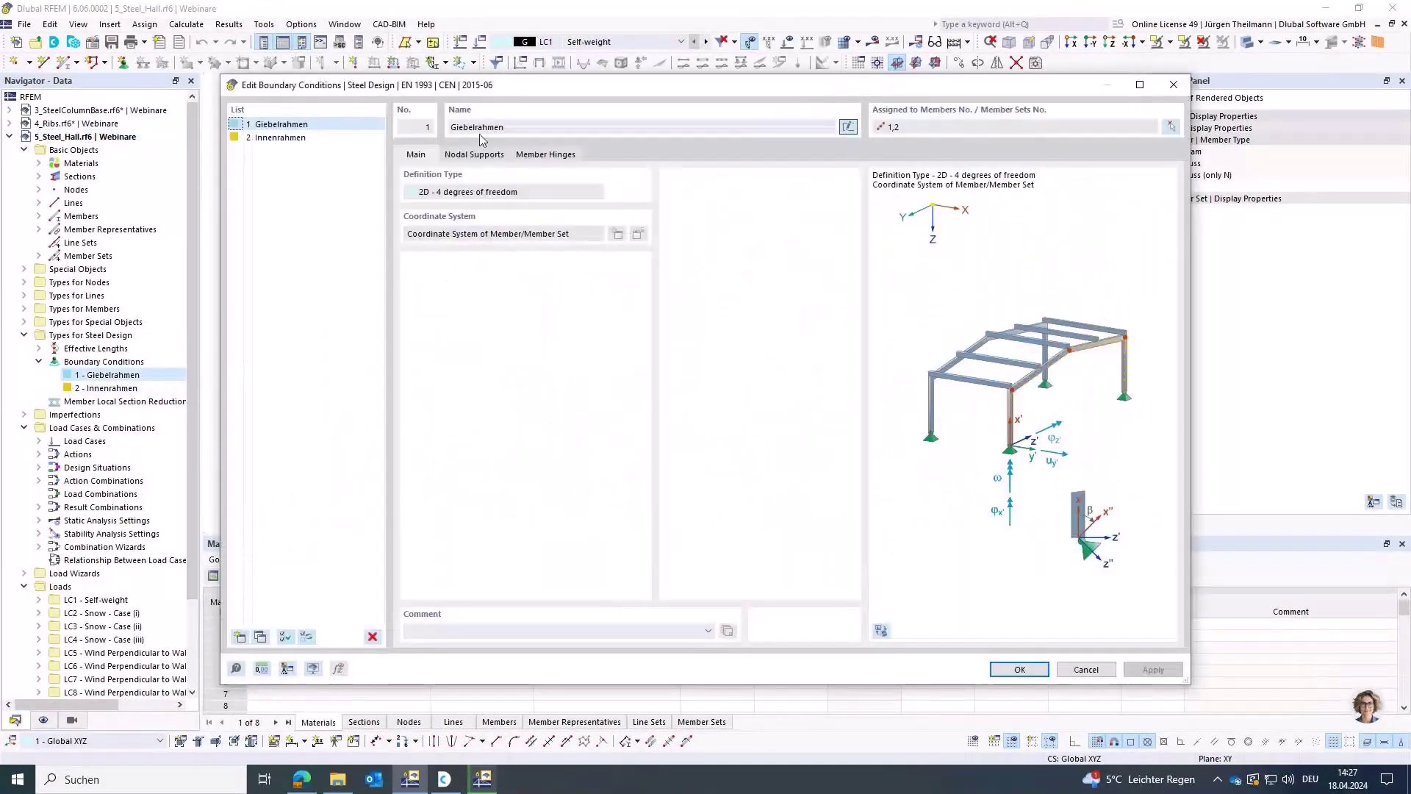
left_click(474, 155)
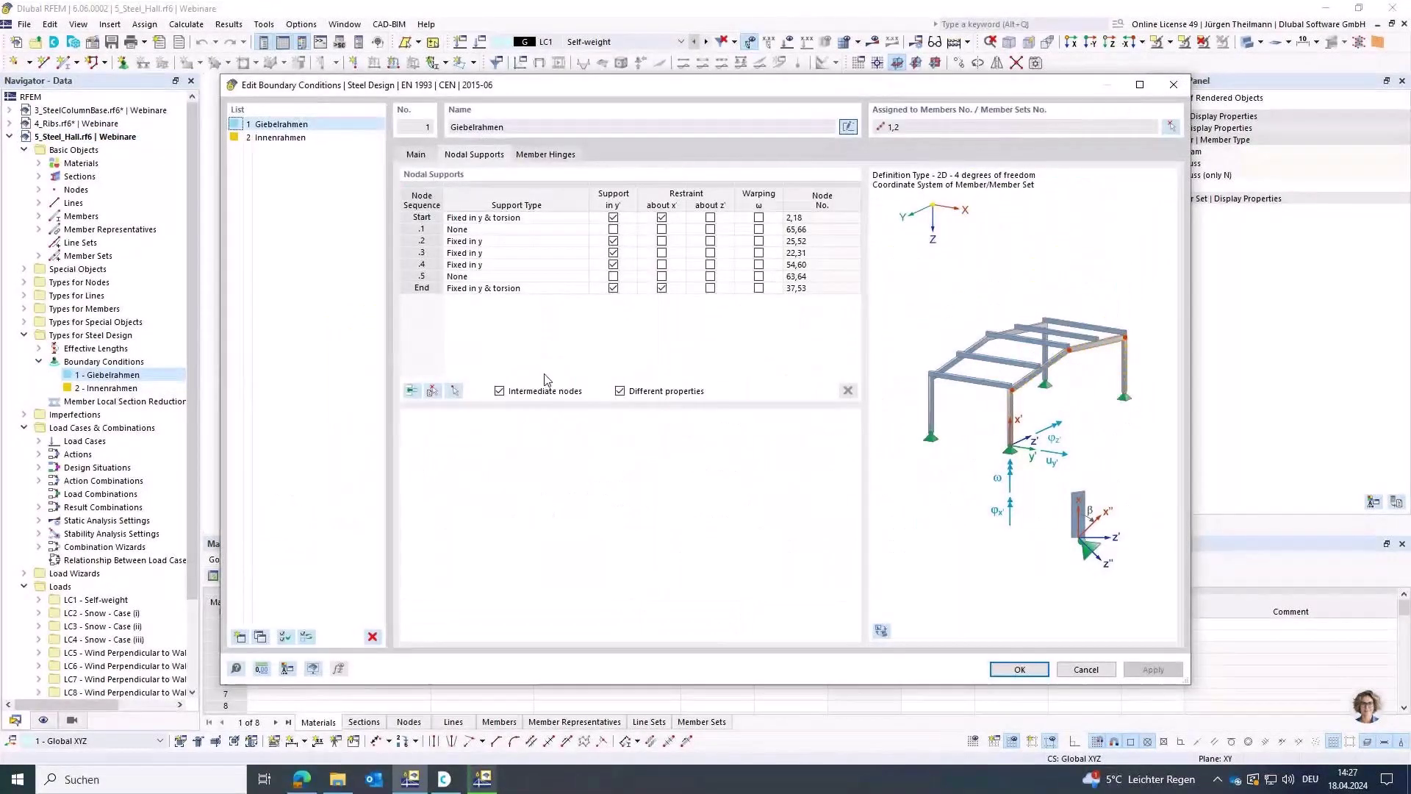
left_click(416, 154)
left_click(476, 153)
left_click(882, 632)
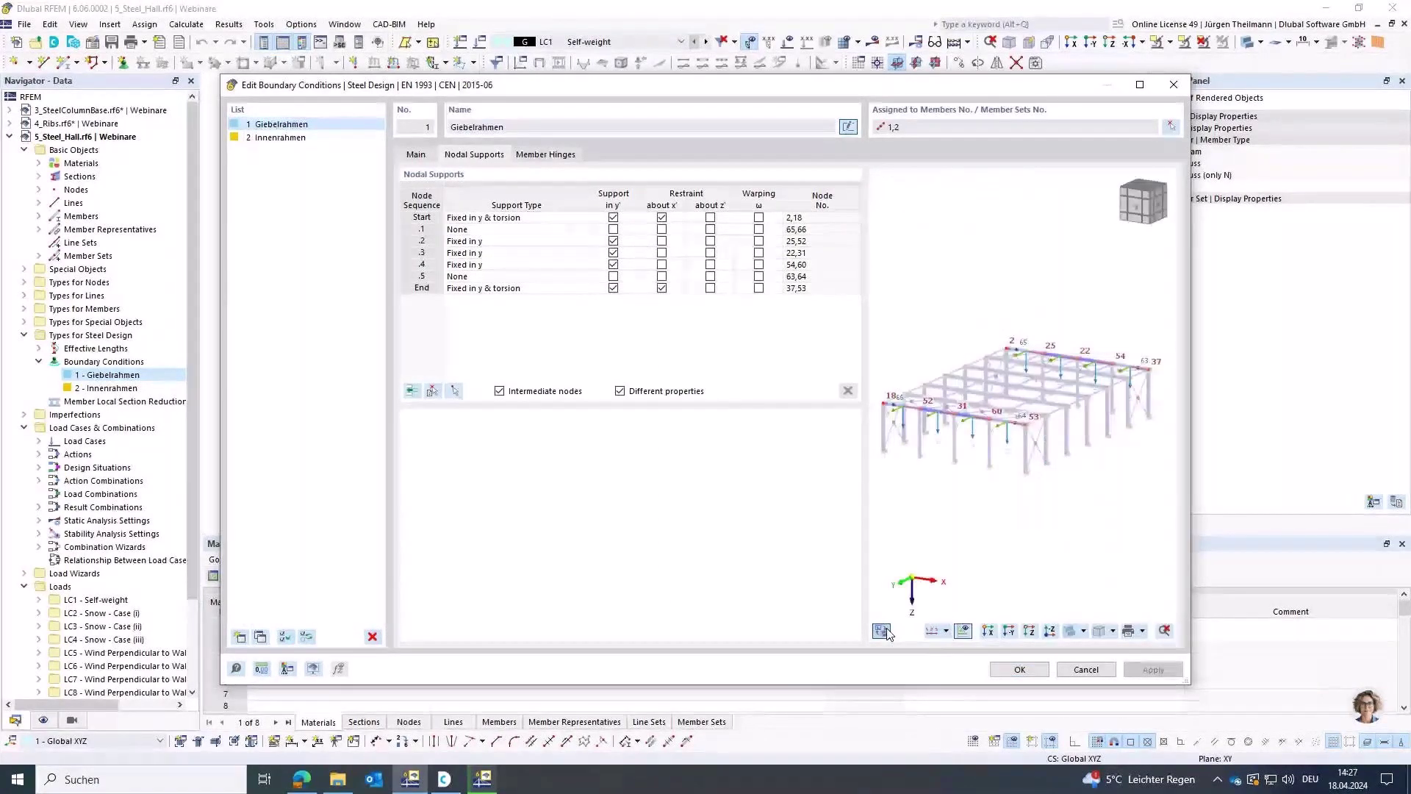
scroll(1018, 426, "up", 5)
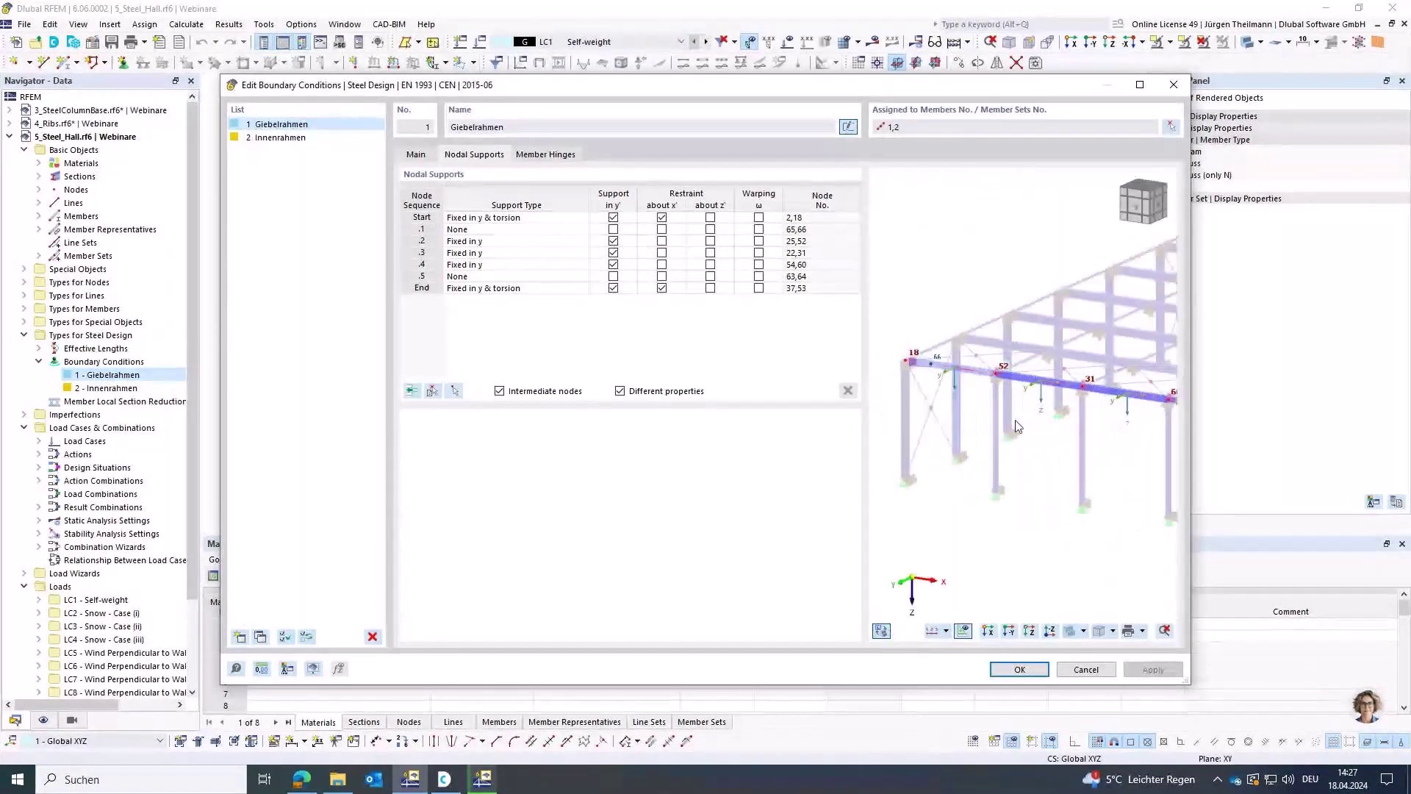
scroll(1018, 427, "down", 3)
middle_click_drag(1018, 430, 998, 417)
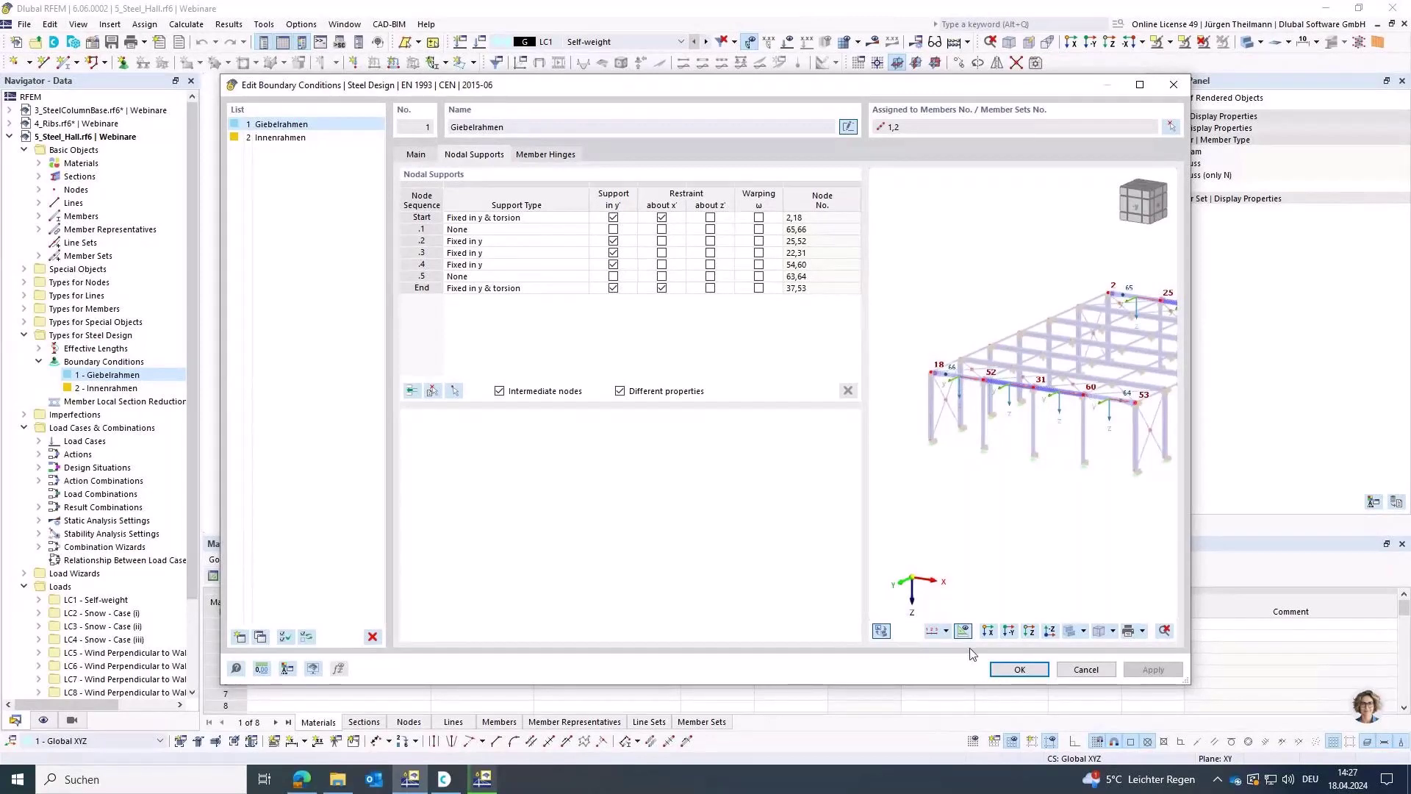
left_click(1019, 669)
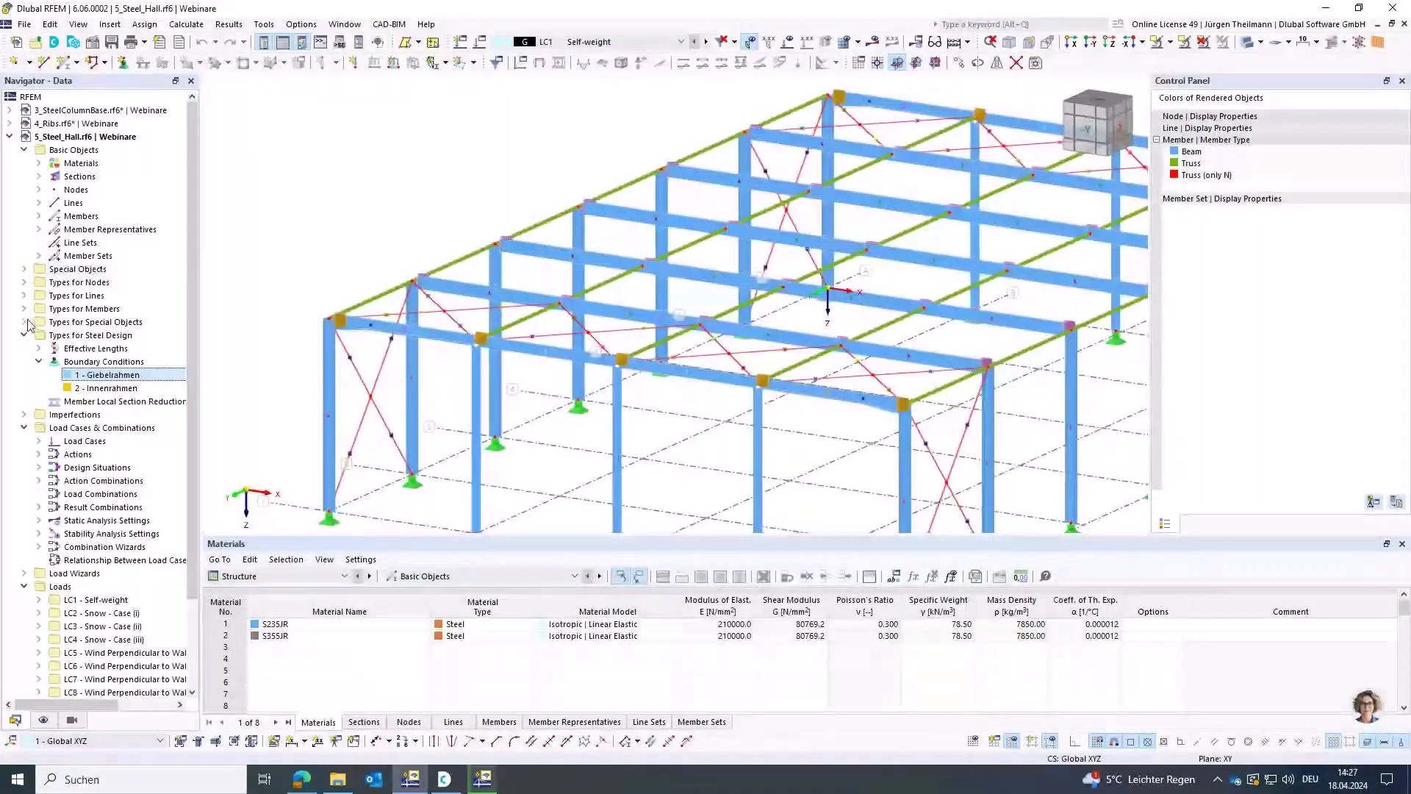
Open the design types of member set 1 and show its boundary-conditions preview in true spatial orientation.
left_click(38, 256)
double_click(125, 272)
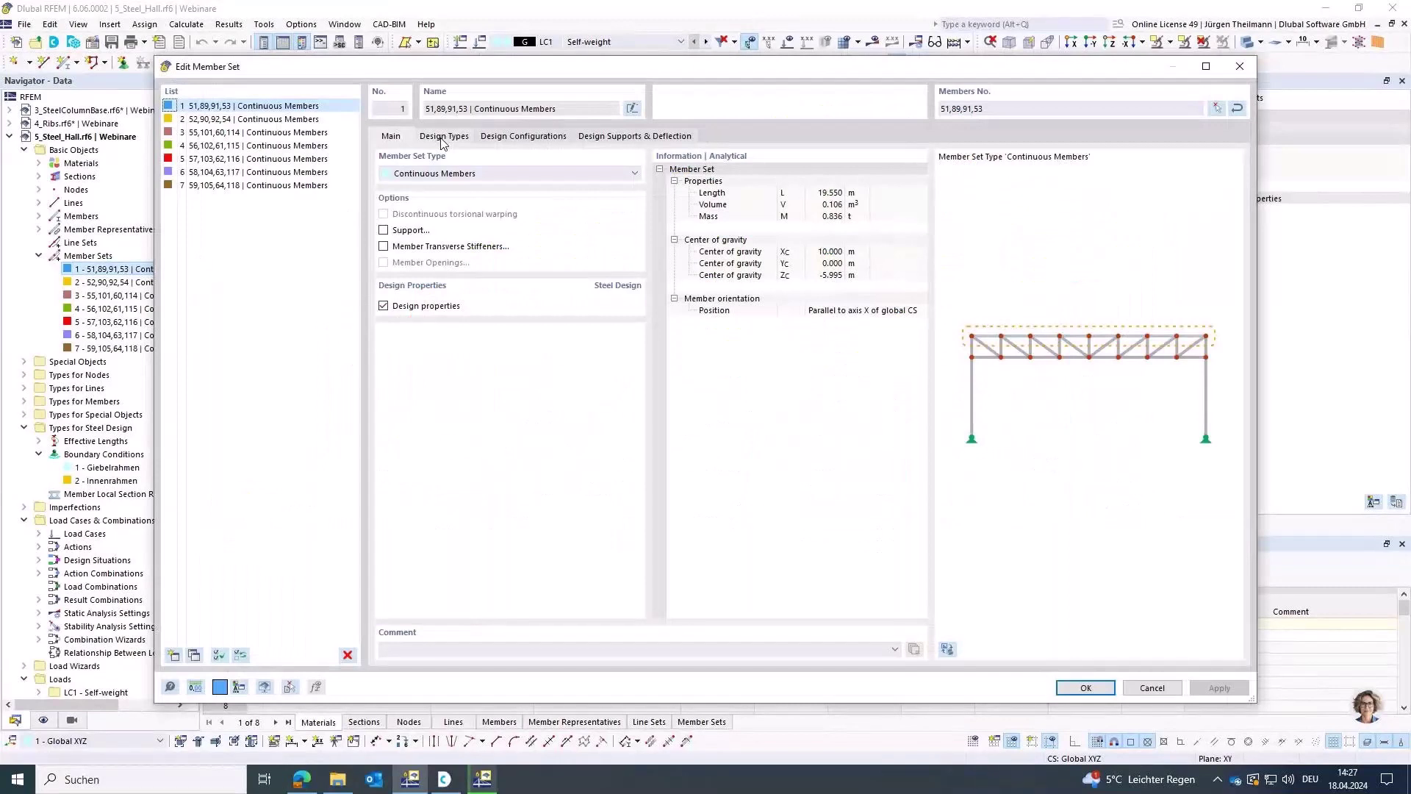
left_click(443, 137)
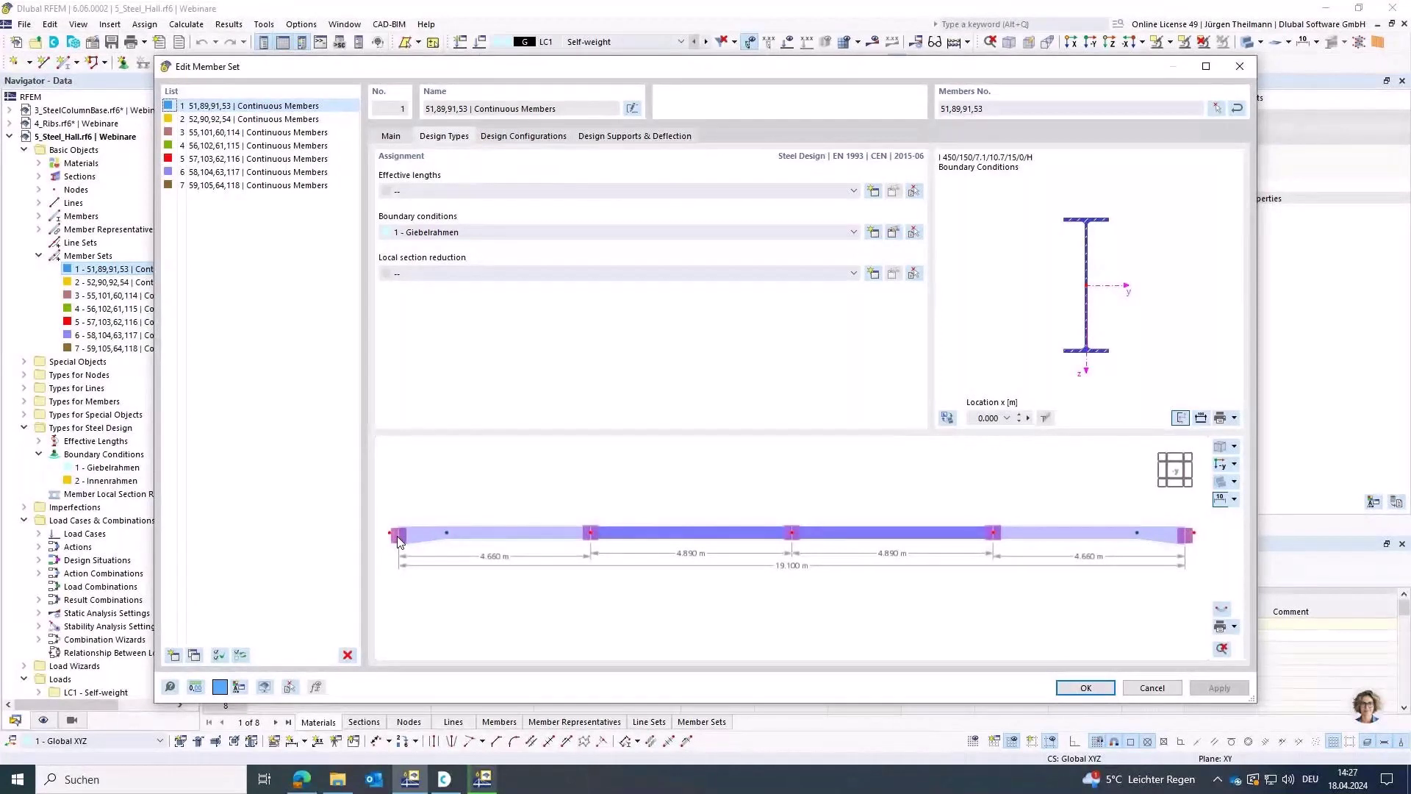
left_click(1221, 610)
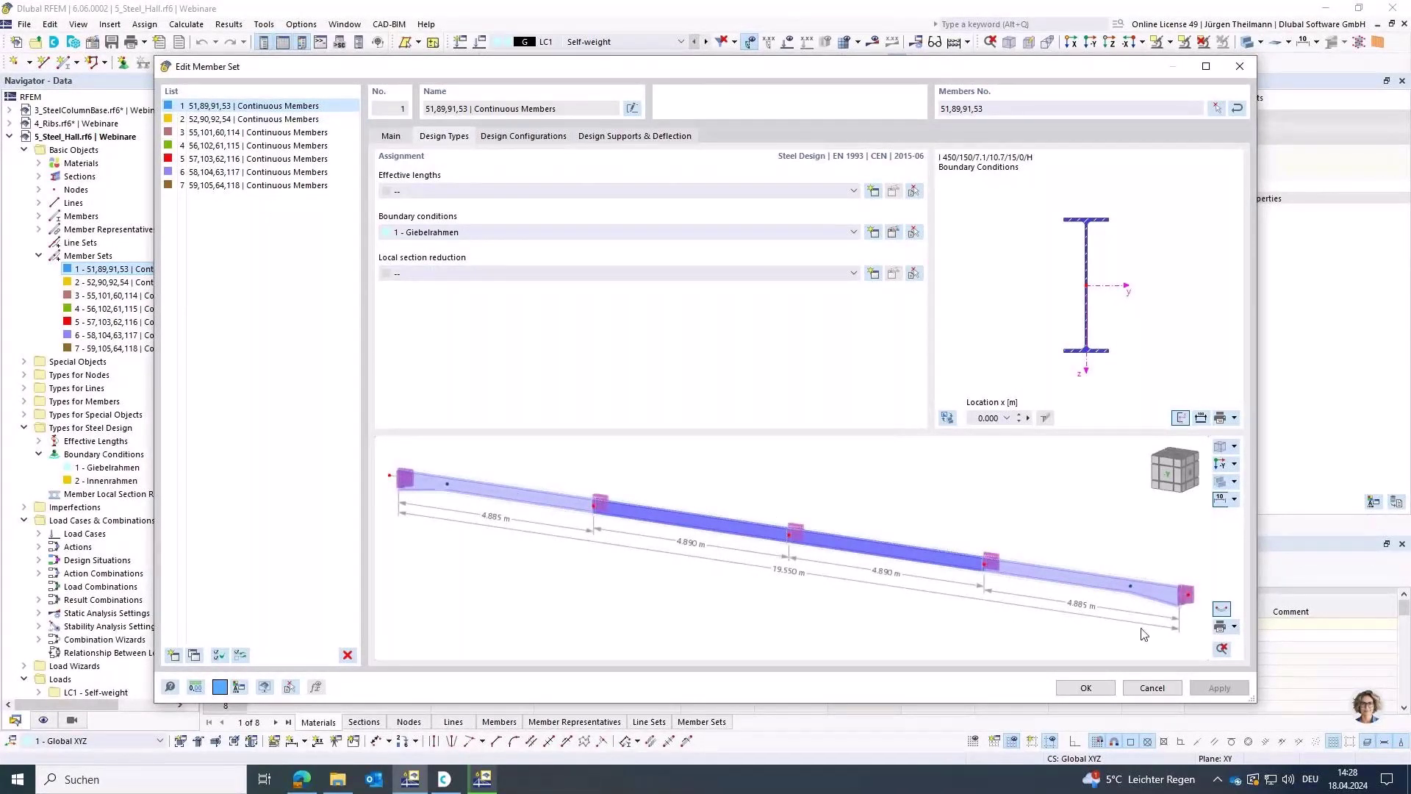
Save the member set's boundary-conditions graphic as a print template named BC and close the member set's settings.
left_click(1234, 627)
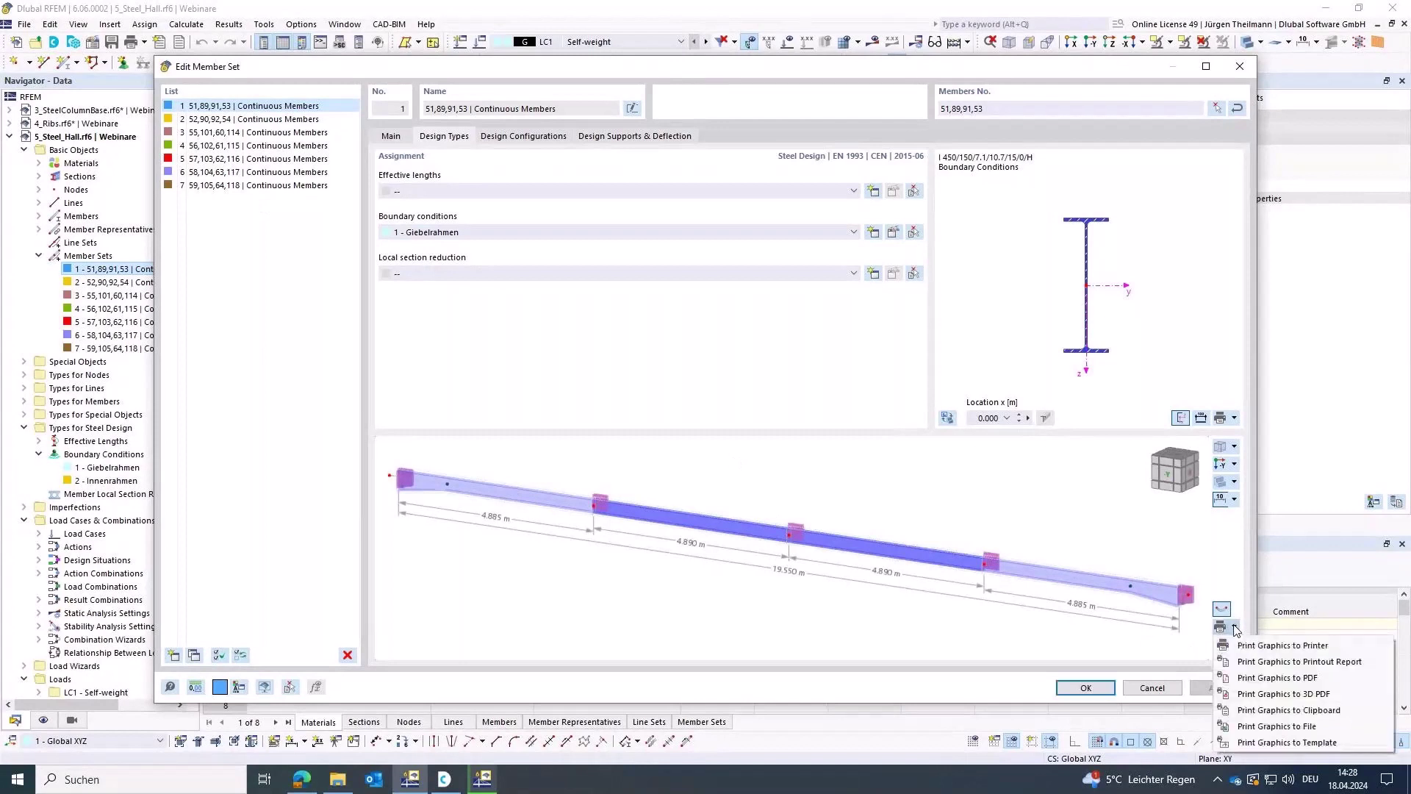
left_click(1290, 743)
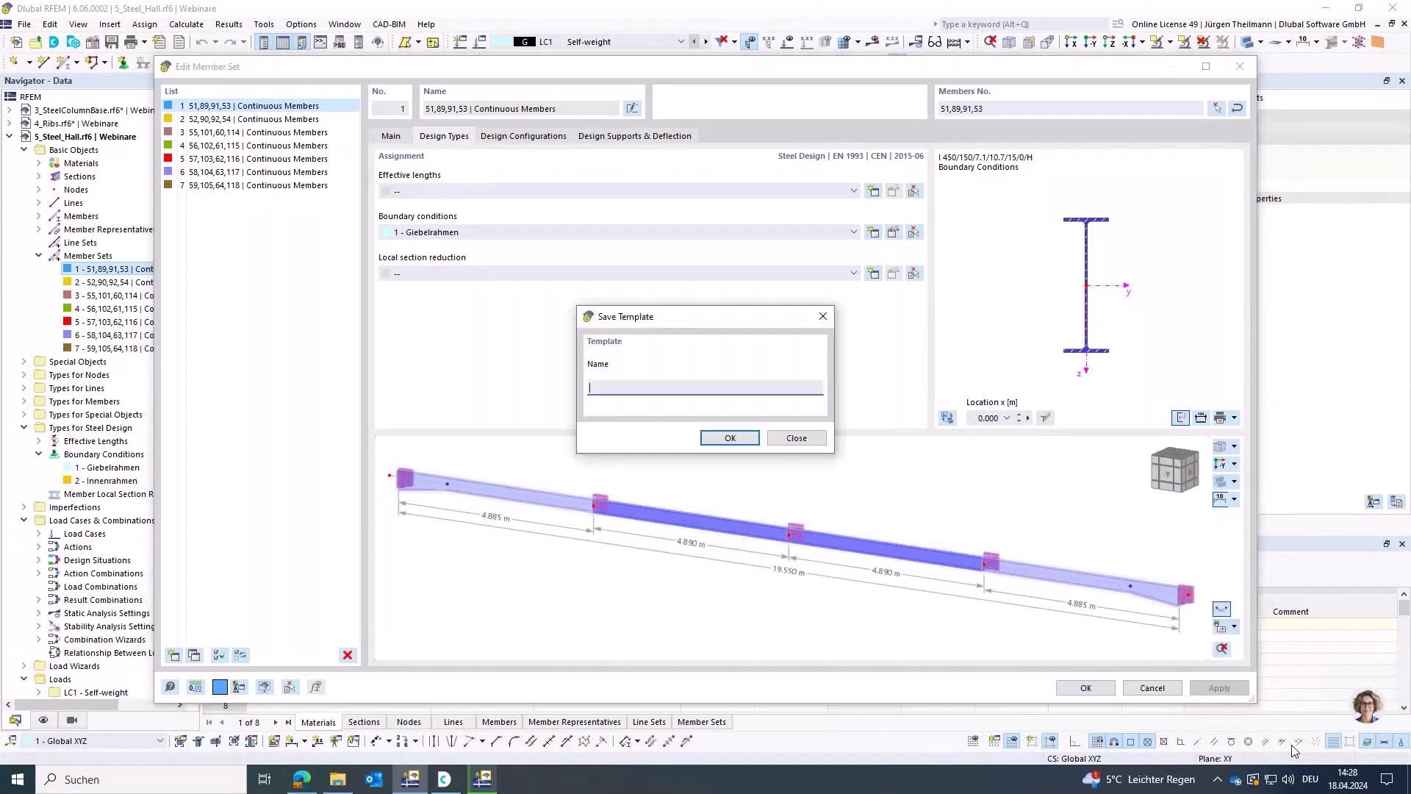
type("BC")
left_click(728, 438)
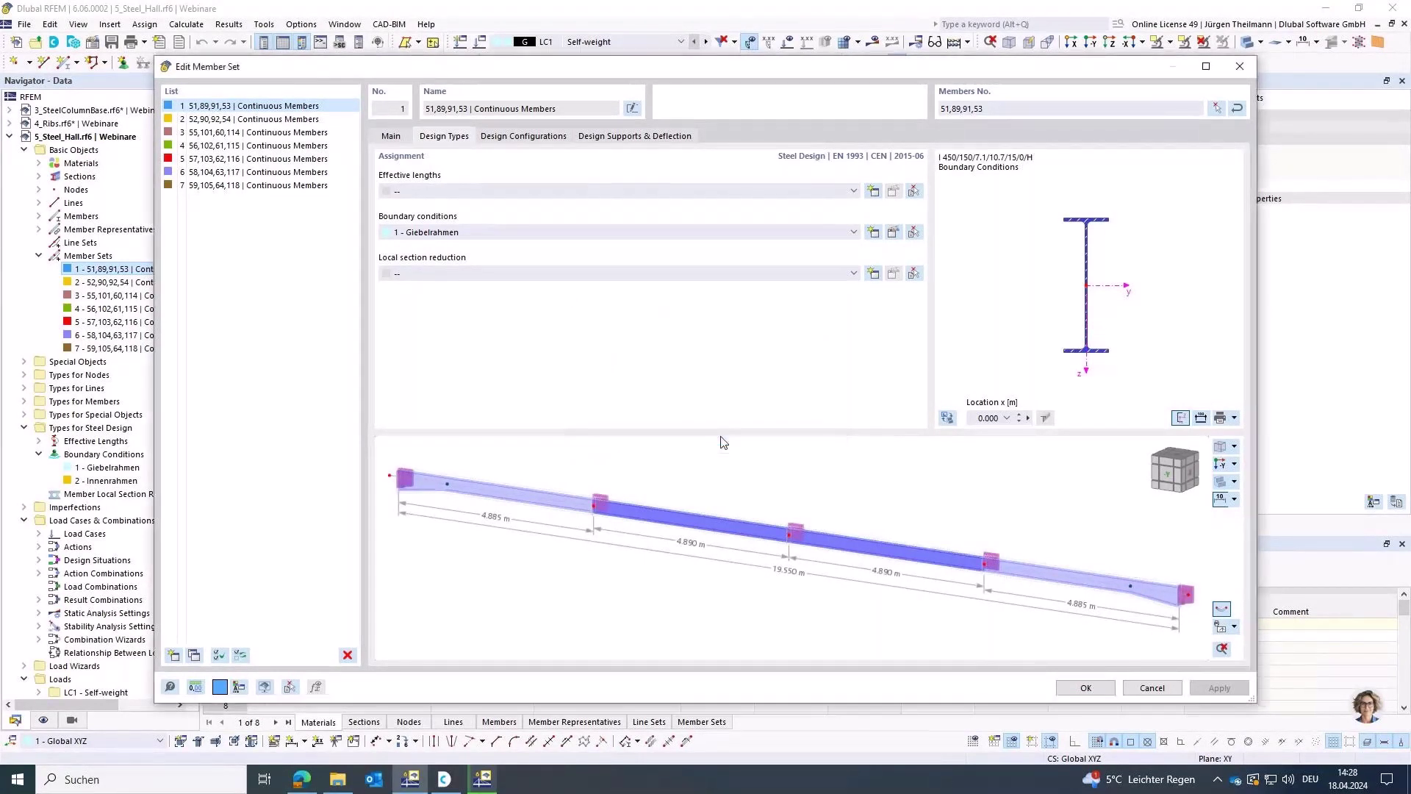
left_click(1085, 688)
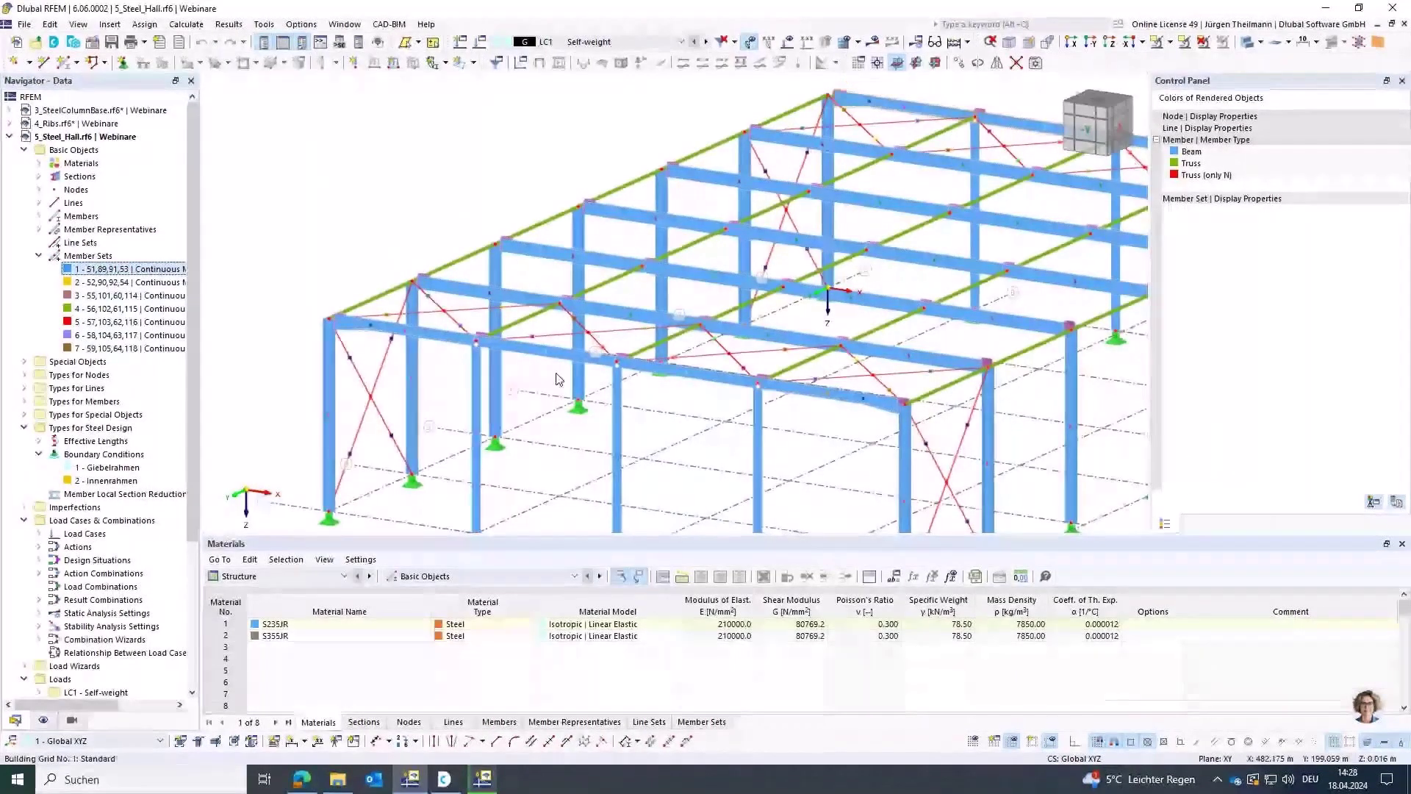
Review the list of saved graphic templates for the whole hall model and close it.
scroll(559, 376, "down", 4)
middle_click_drag(790, 437, 763, 410)
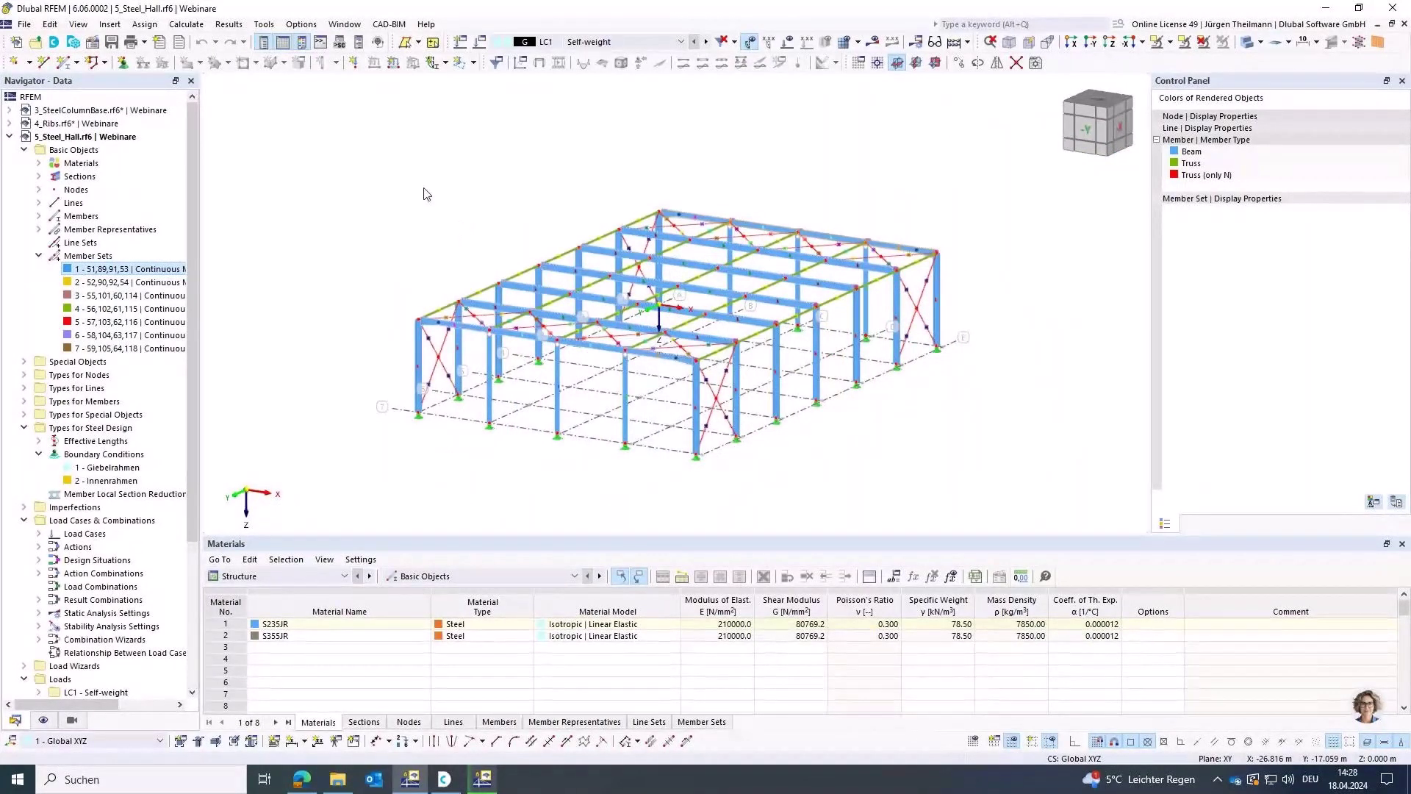
left_click(302, 24)
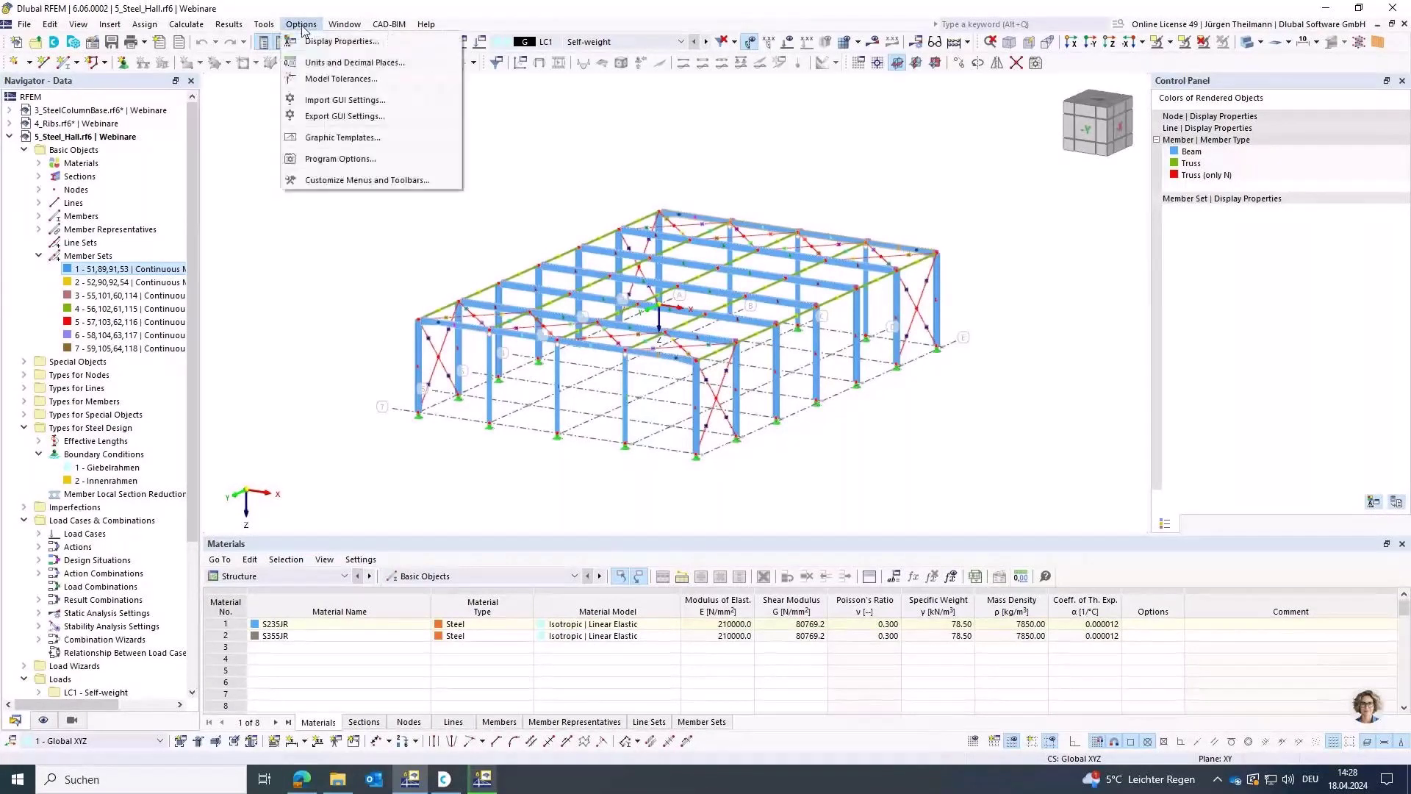
left_click(347, 139)
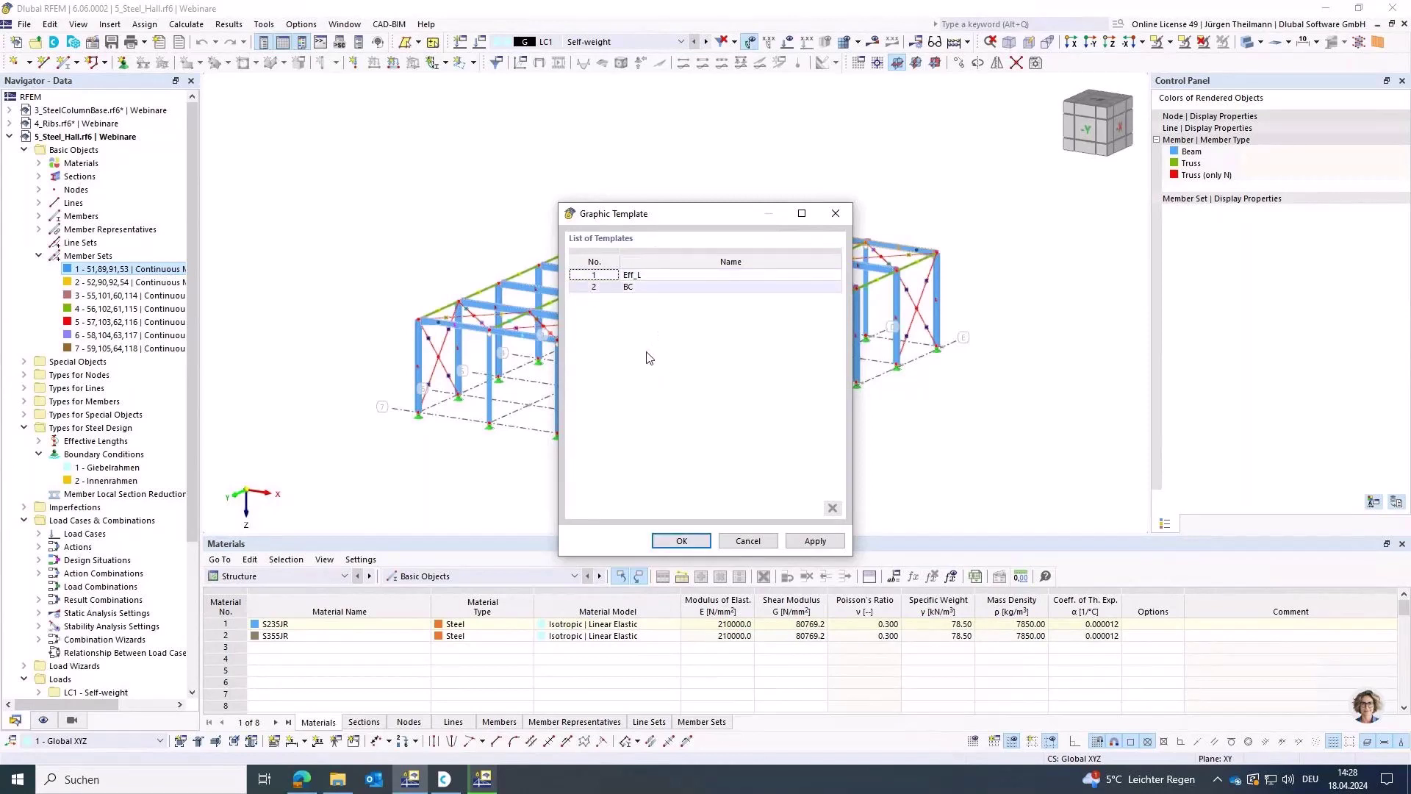
left_click(665, 547)
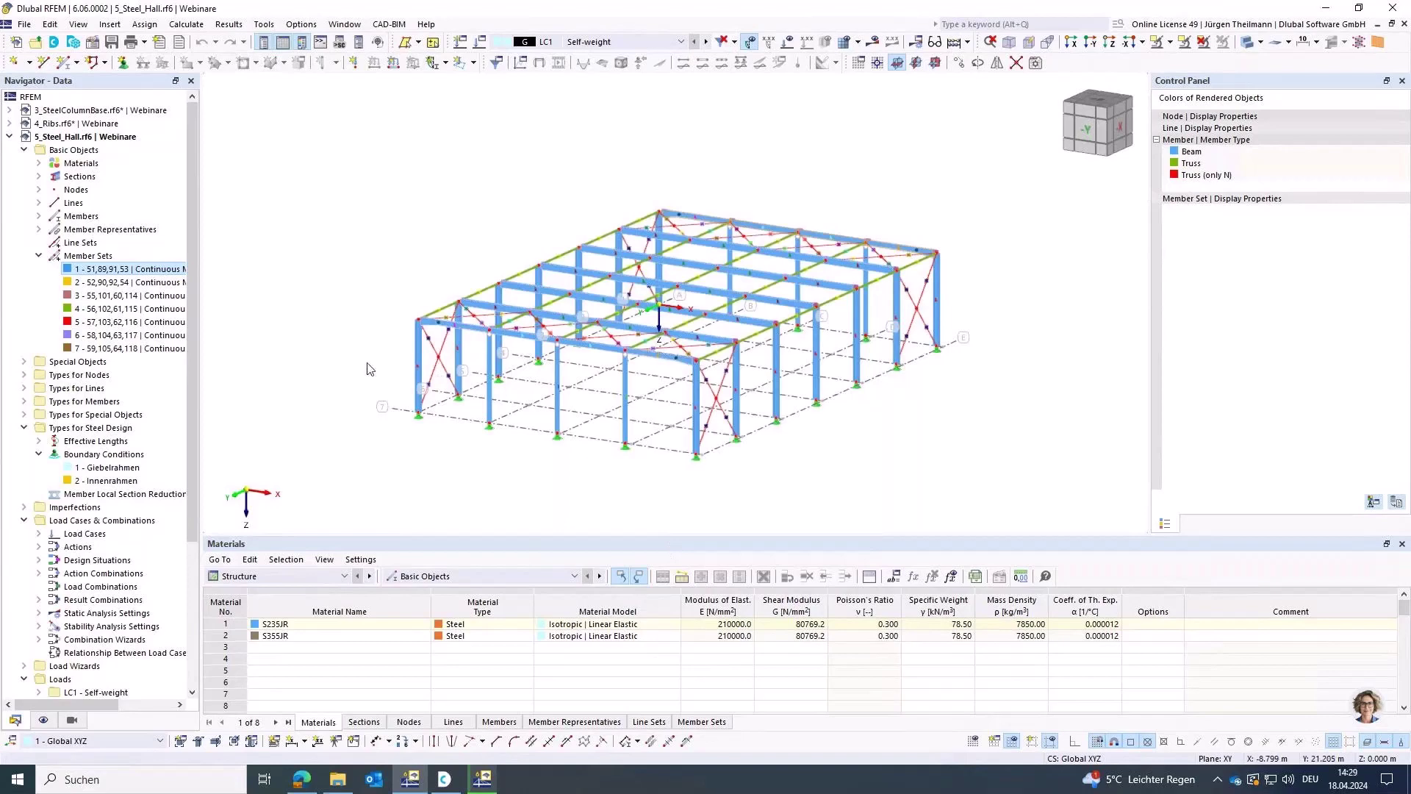
Start printing the graphics to the printout report and set the window to print to Multi print.
left_click_drag(191, 388, 193, 547)
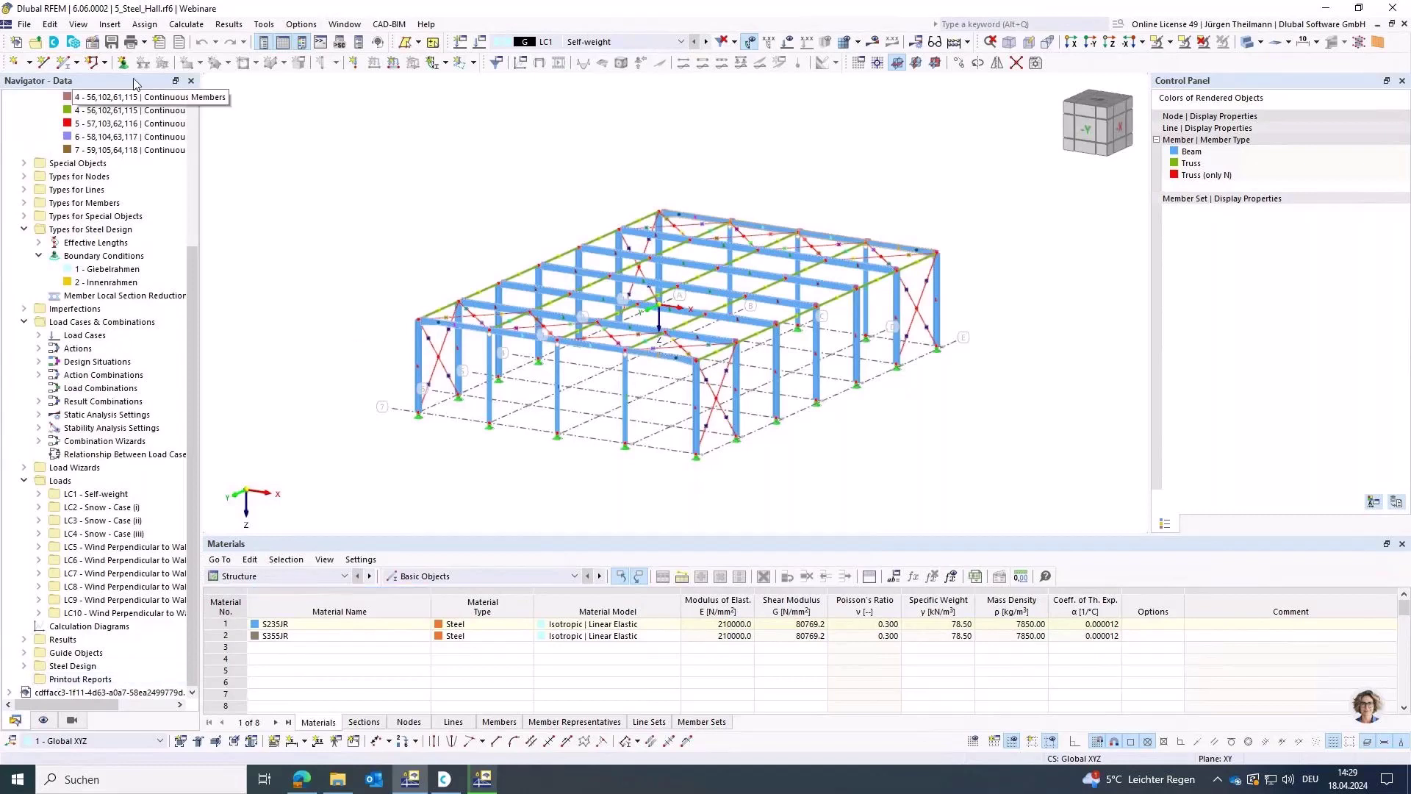
left_click(145, 43)
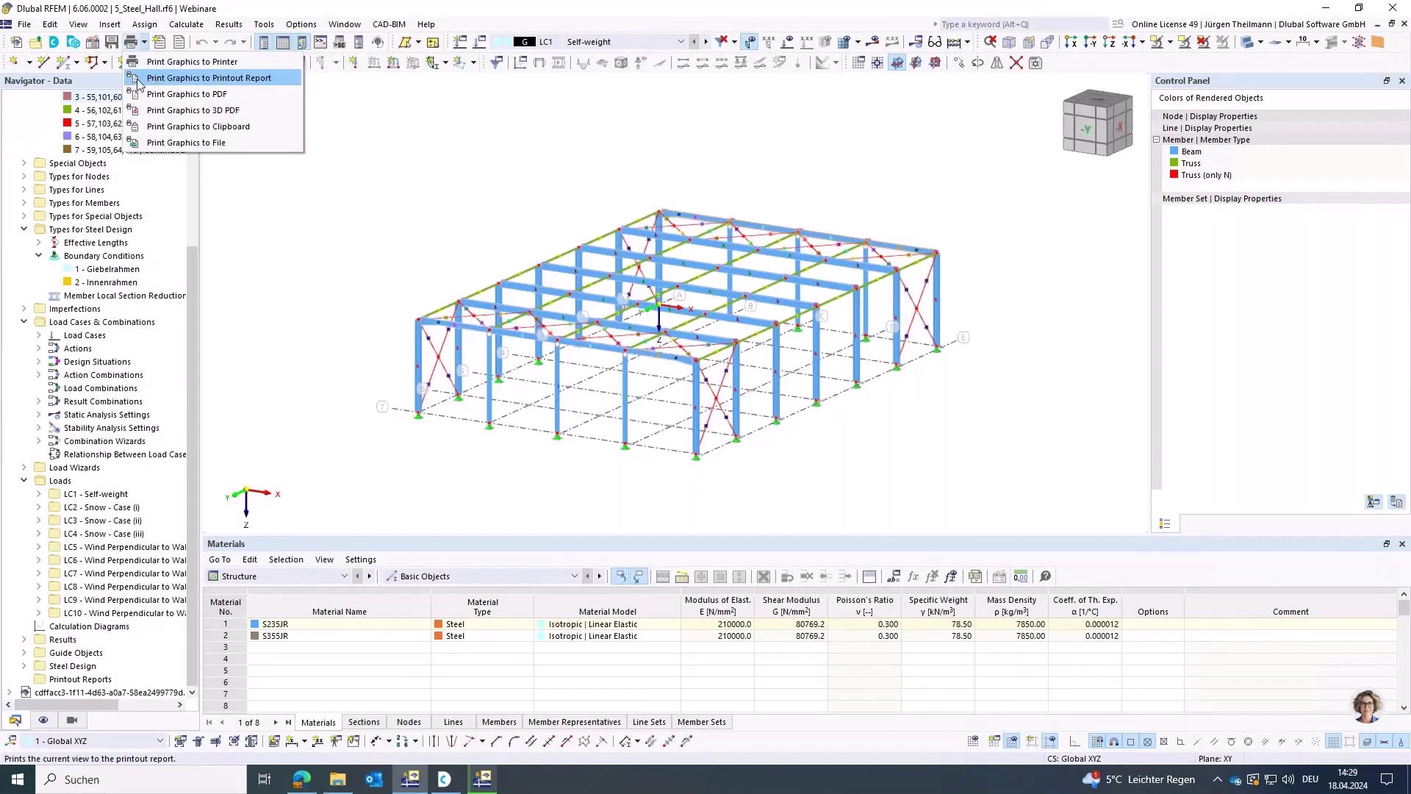
left_click(200, 81)
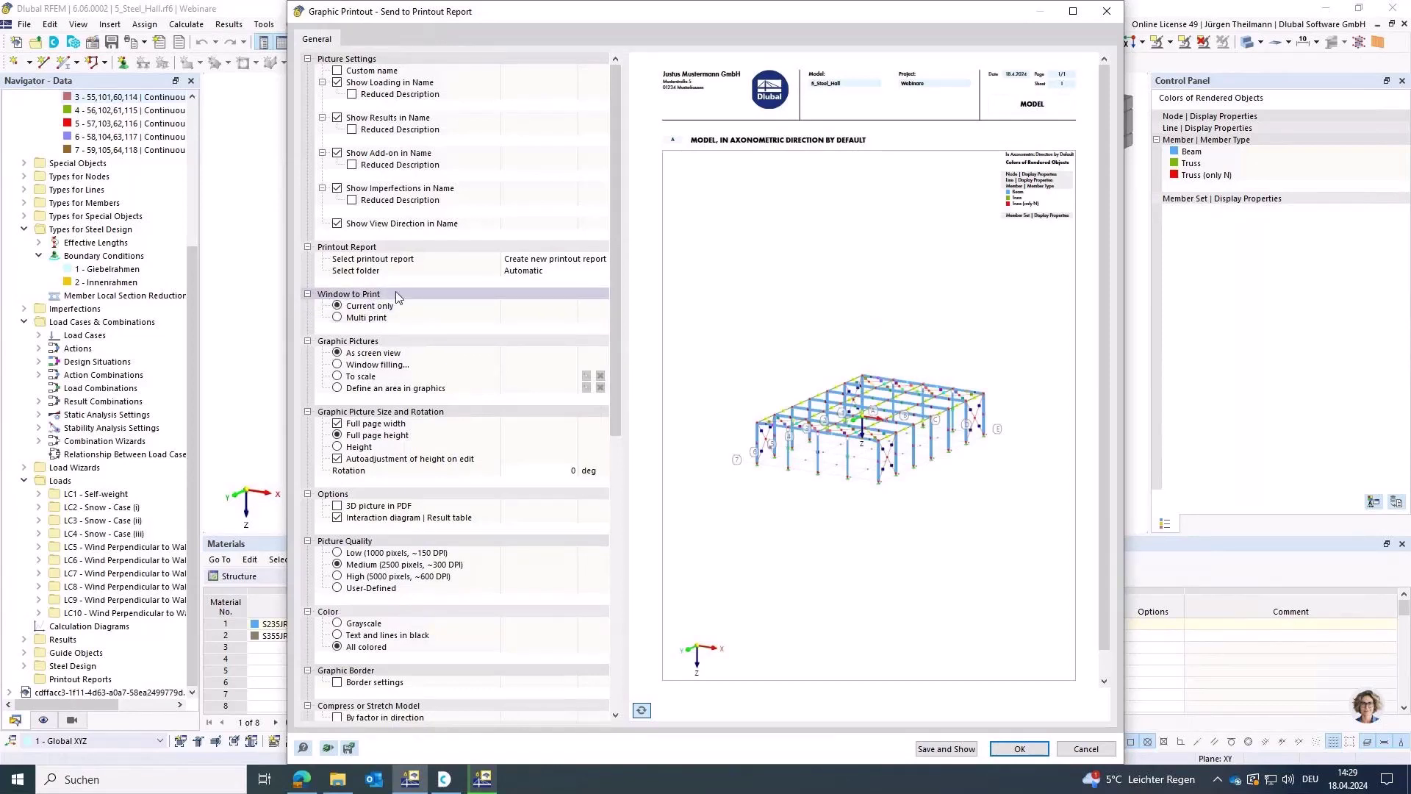
left_click(337, 317)
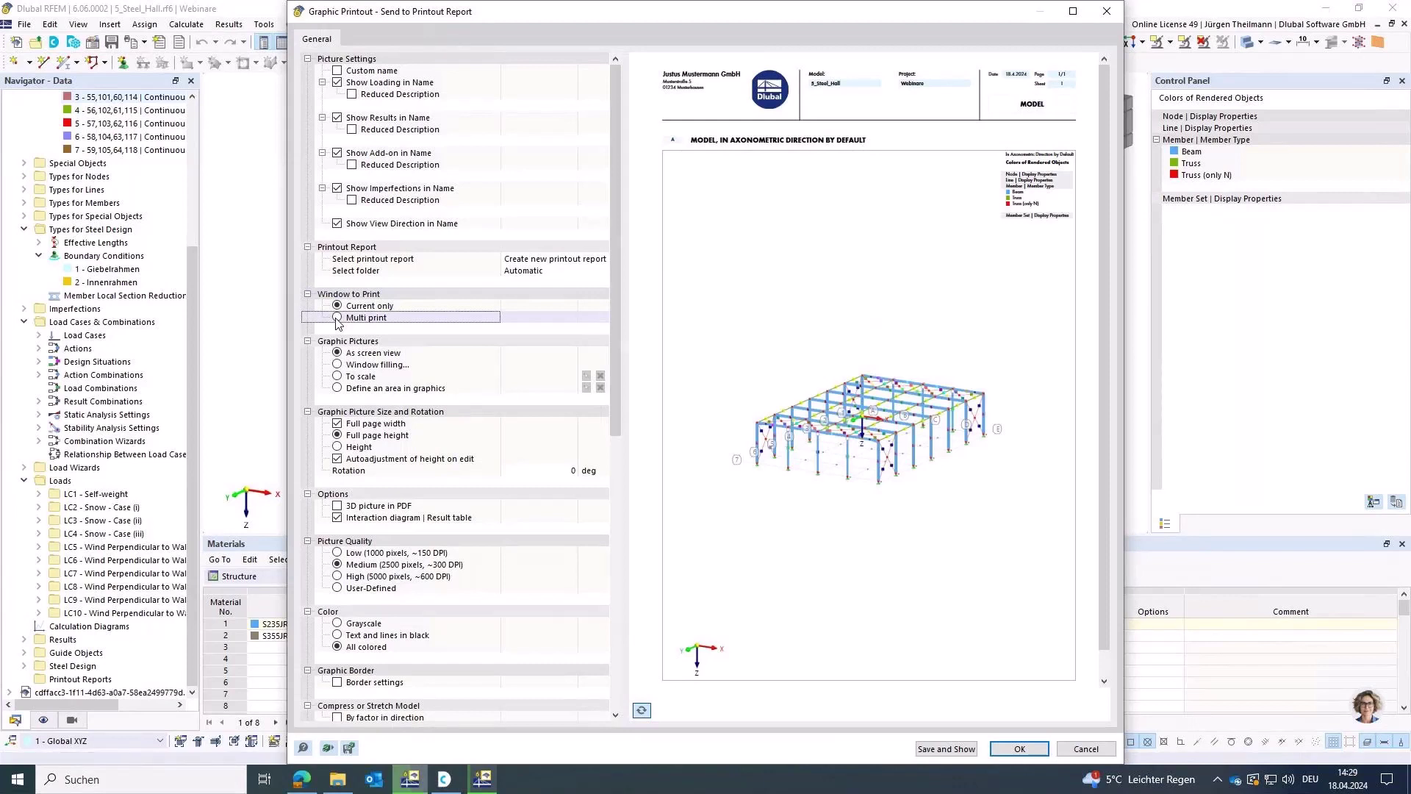
left_click(337, 317)
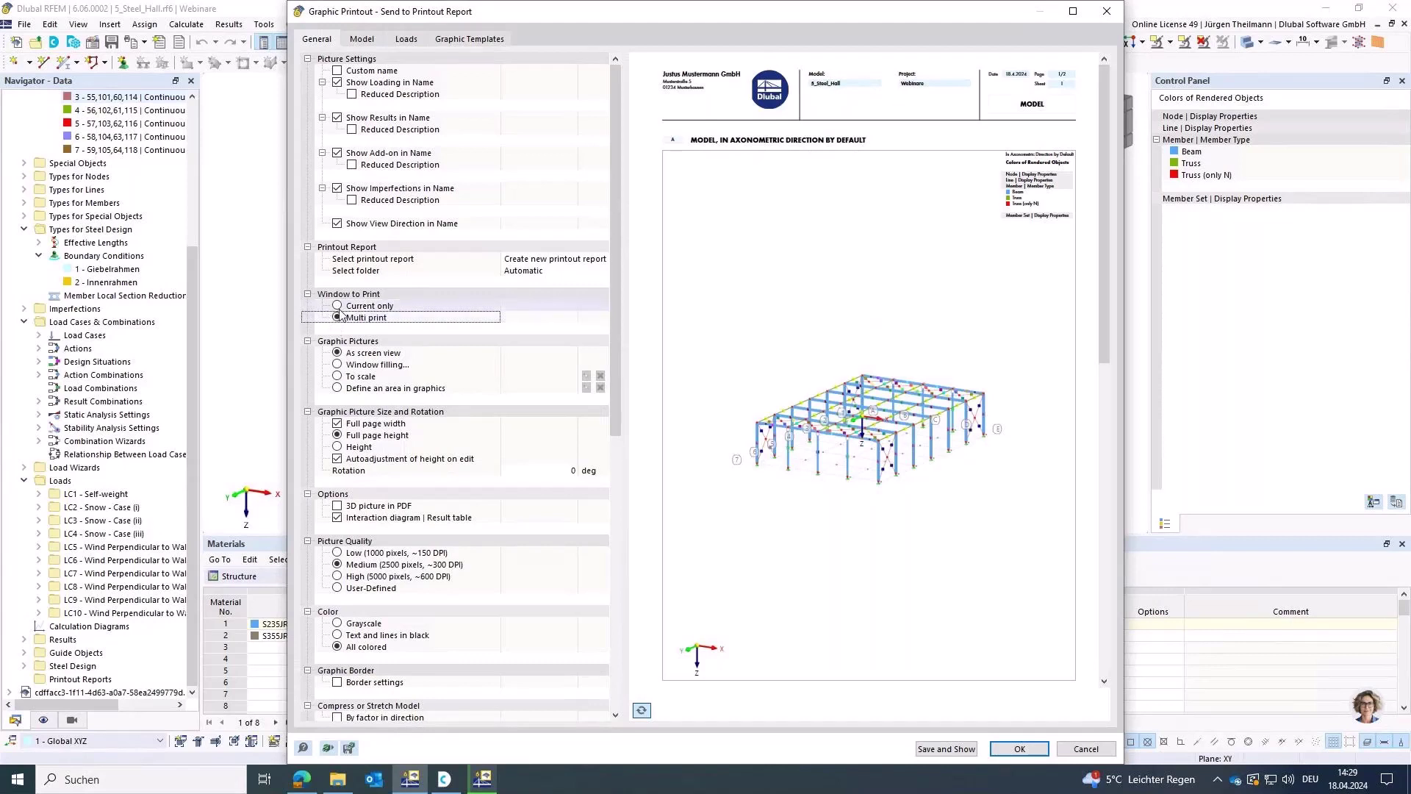
Exclude all model views and all load case and load combination graphics from the multi print.
left_click(360, 41)
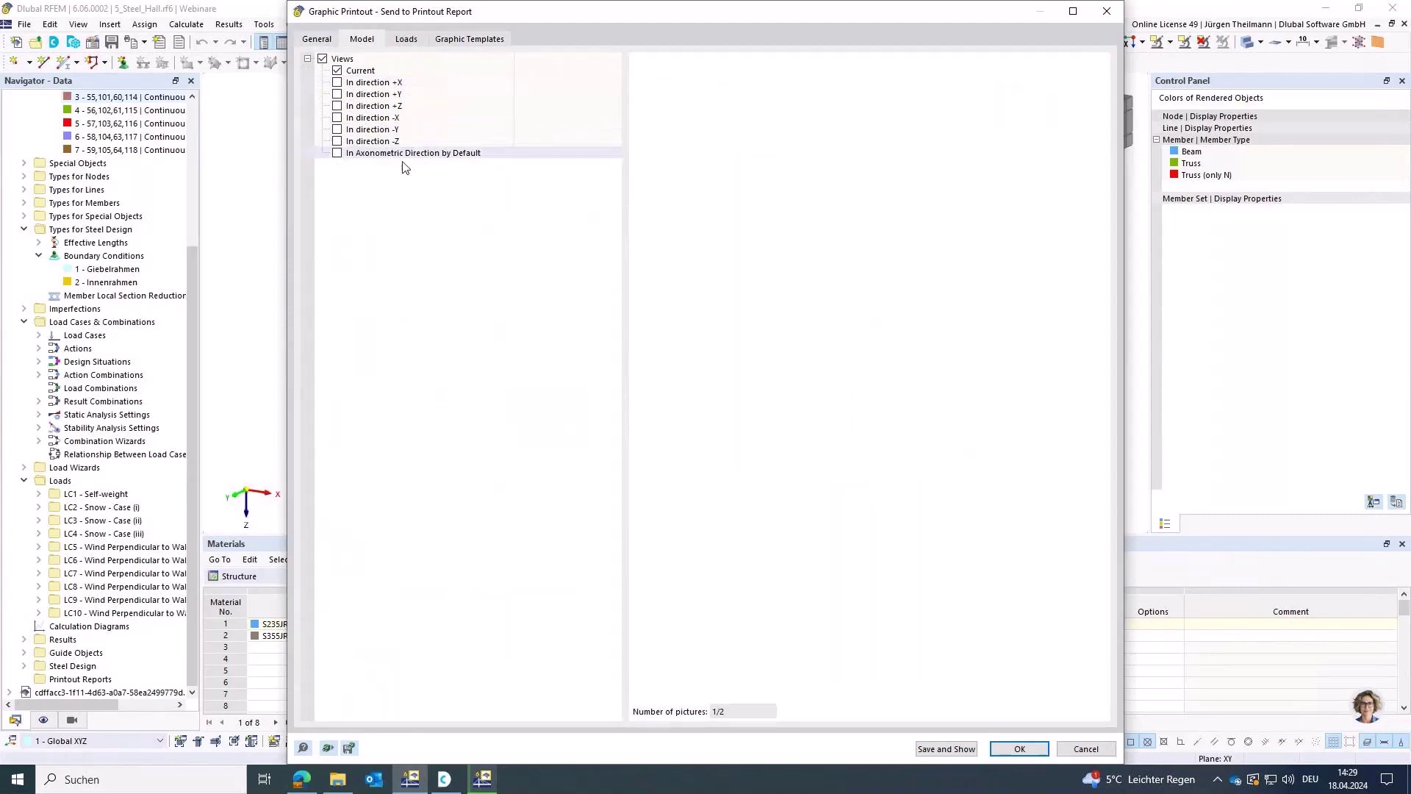
left_click(323, 59)
left_click(406, 39)
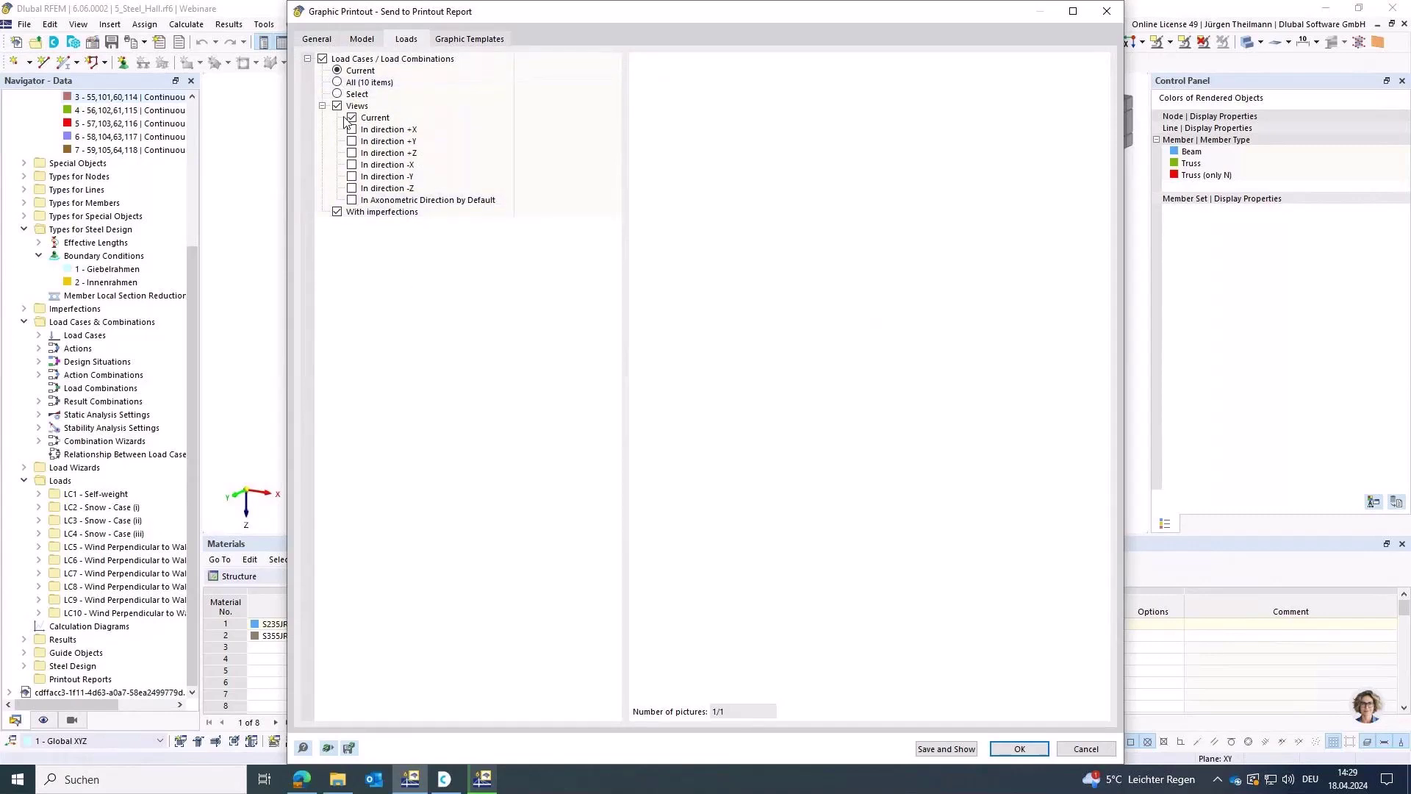
left_click(322, 59)
Include graphic templates in the multi print and enable the member template Eff_L.
left_click(476, 39)
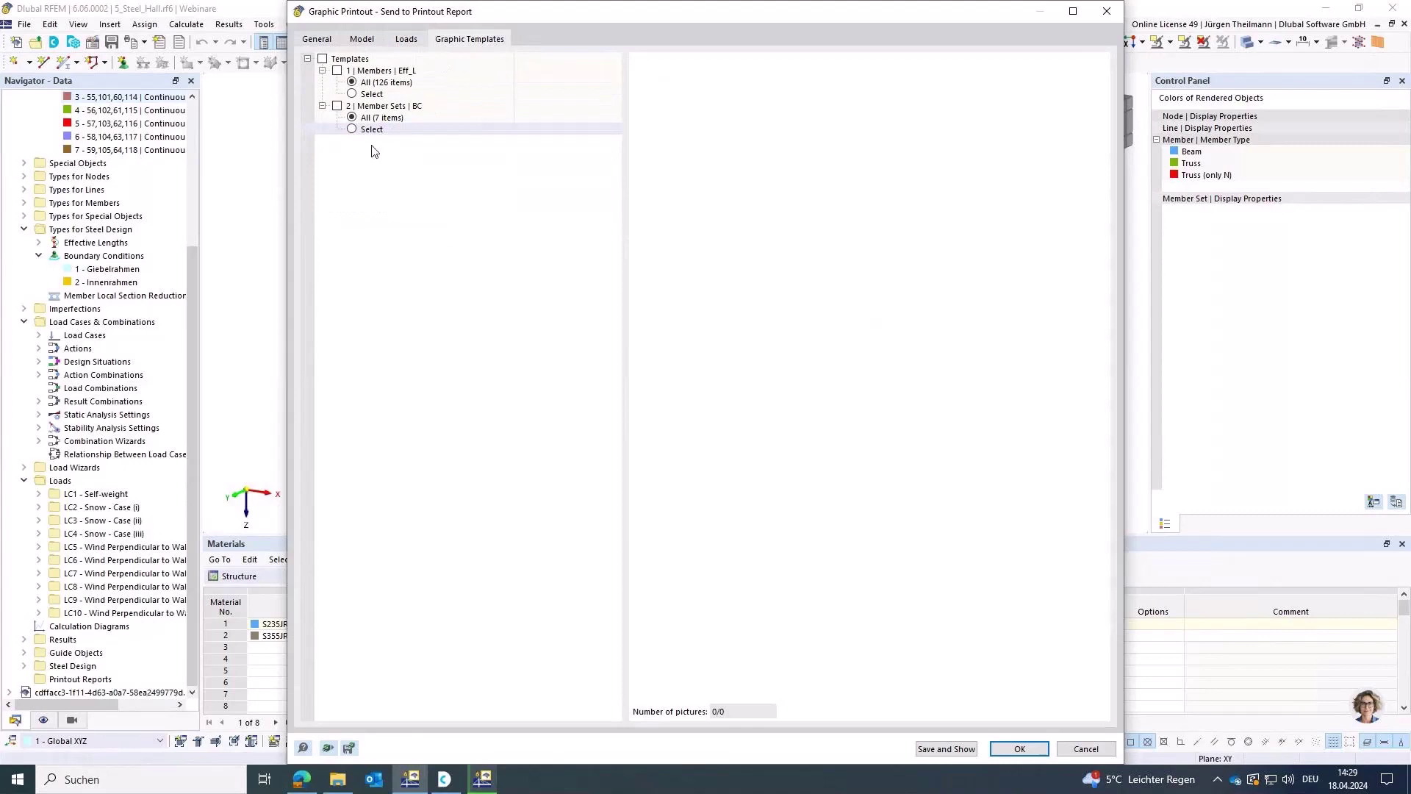
left_click(323, 59)
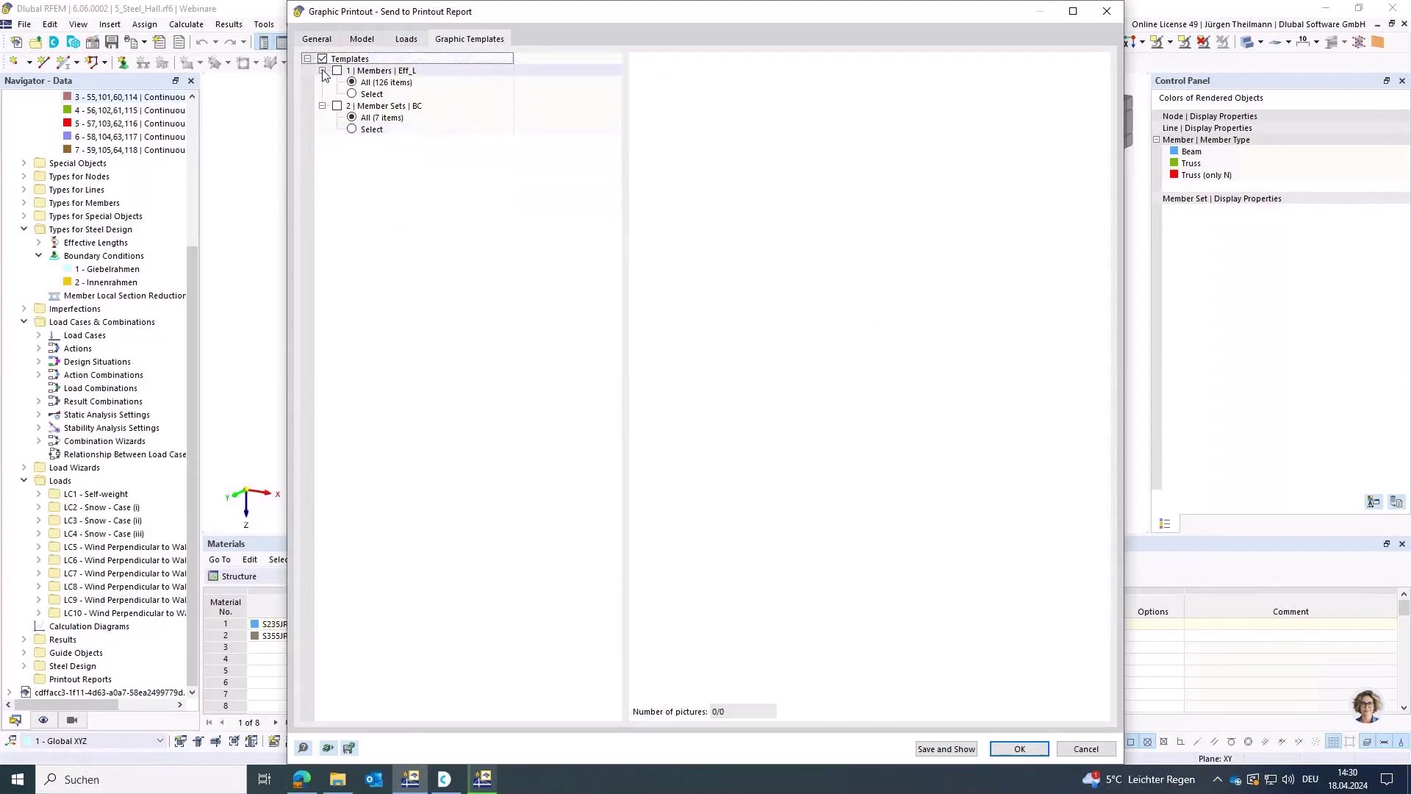
left_click(403, 72)
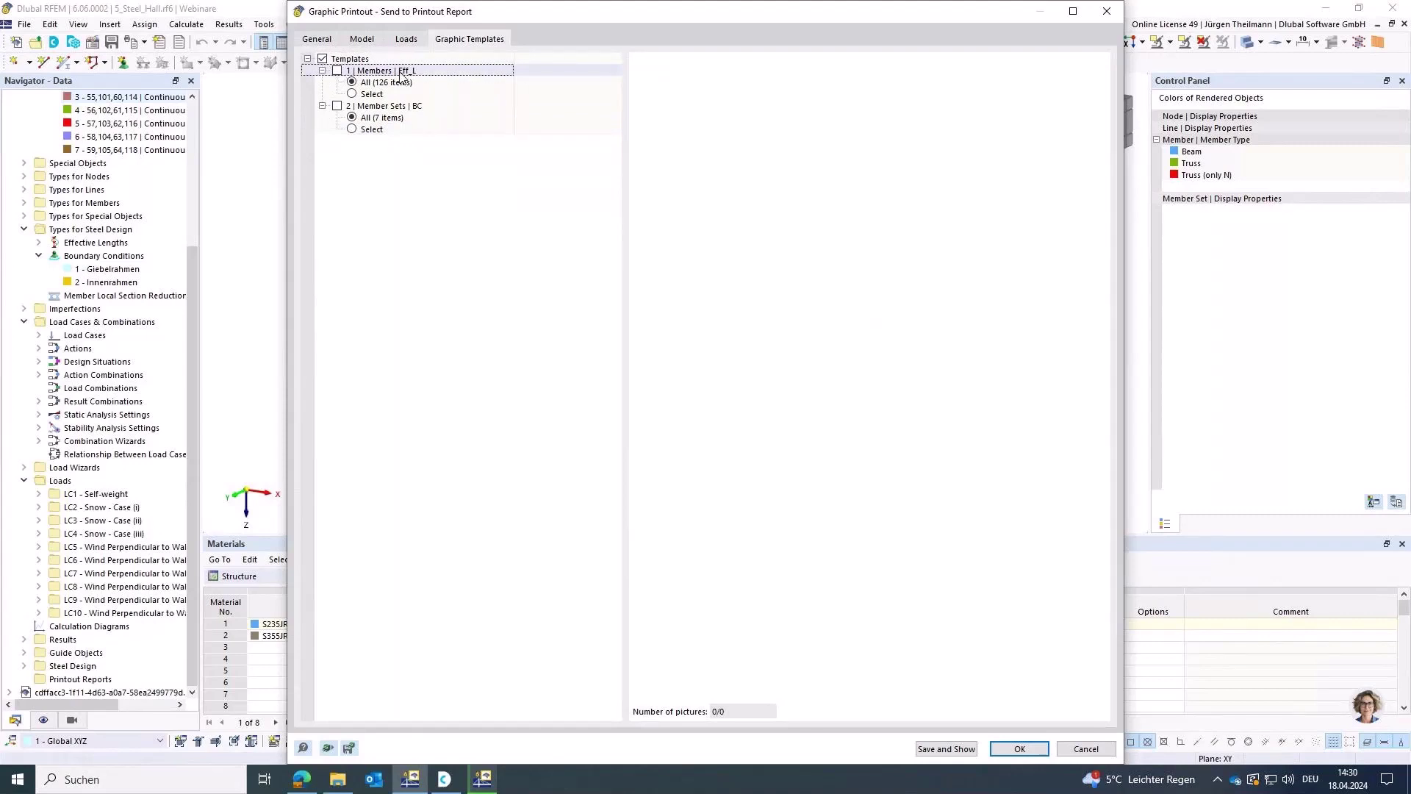
left_click(336, 70)
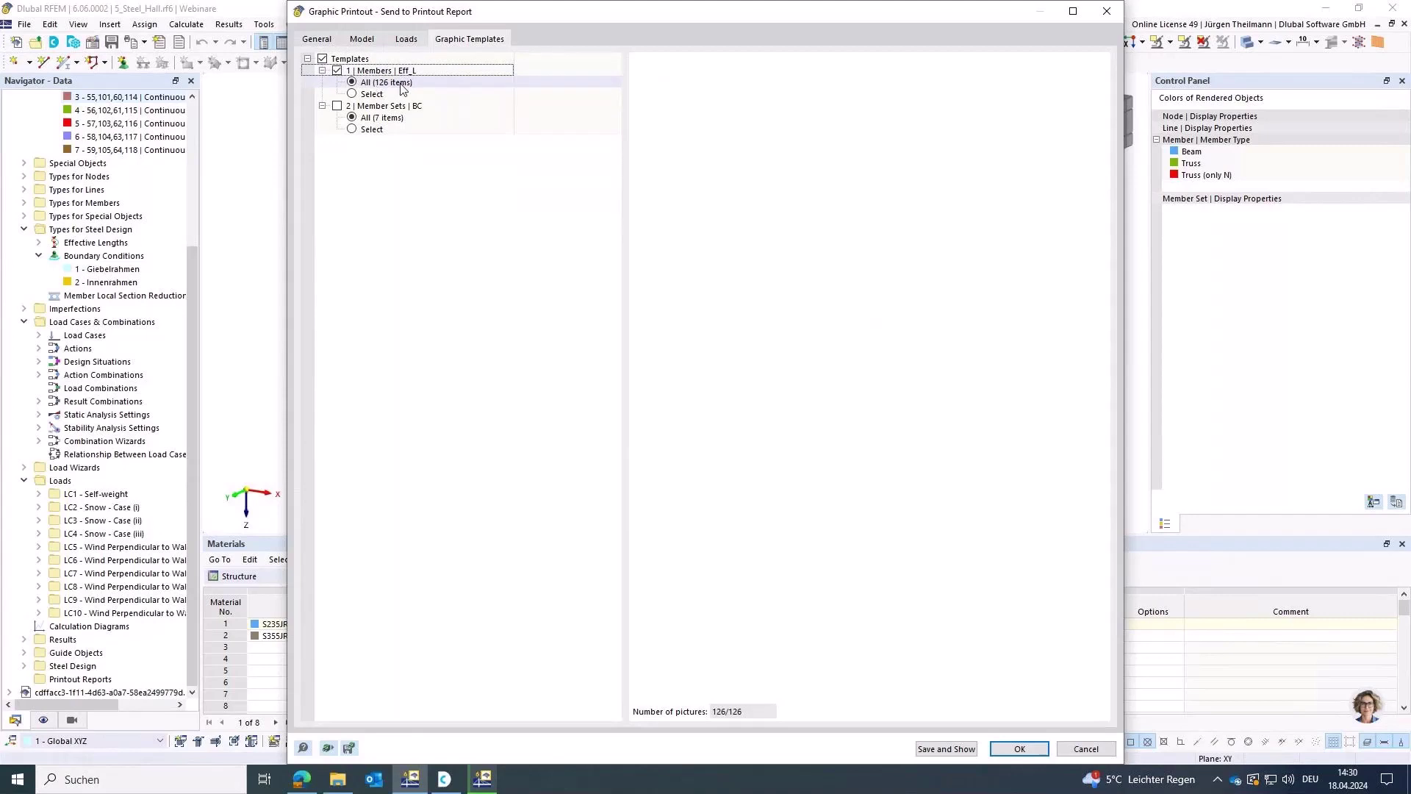
Restrict the Eff_L template to members 7, 16, 18 and 26, picking three gable columns and the front eave truss member in the model.
left_click(353, 95)
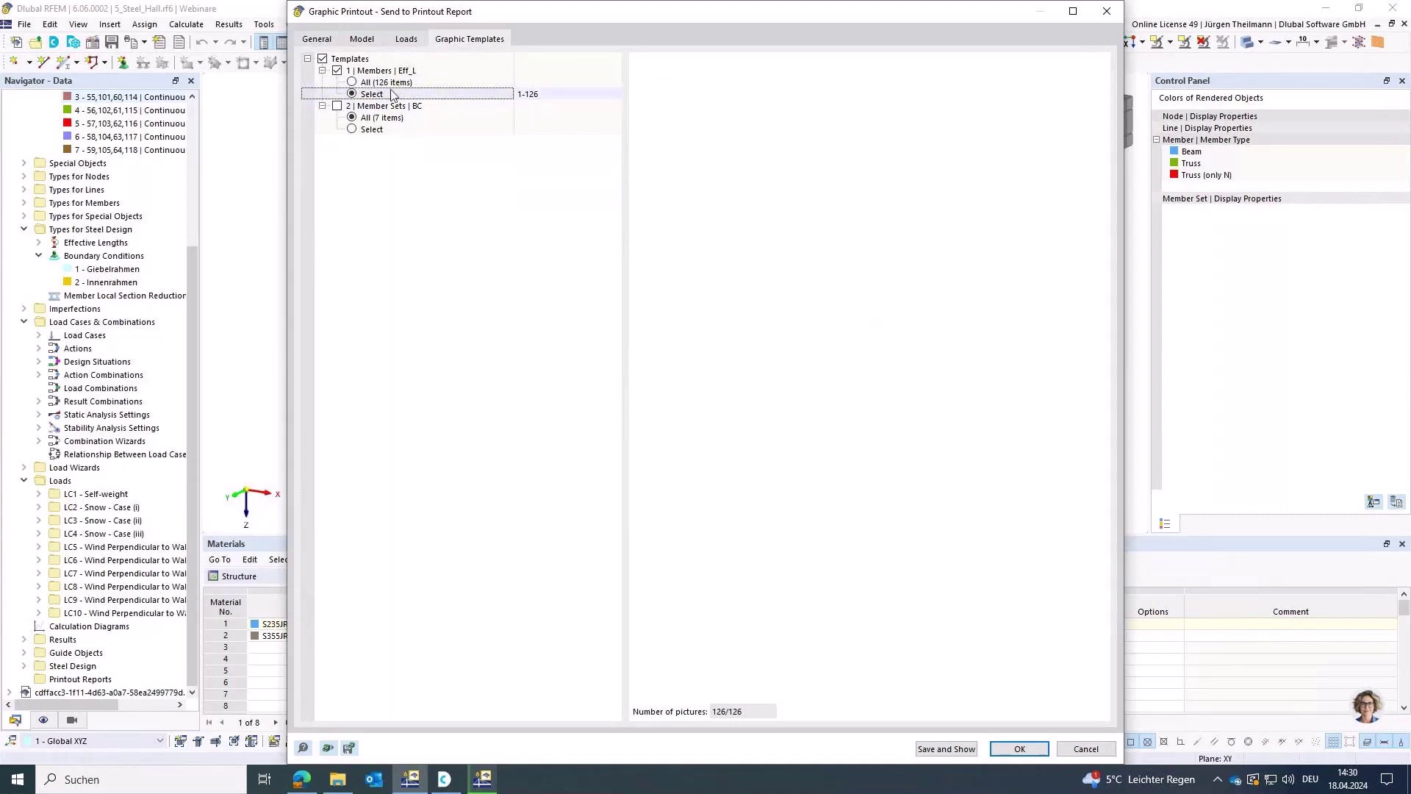
left_click(584, 97)
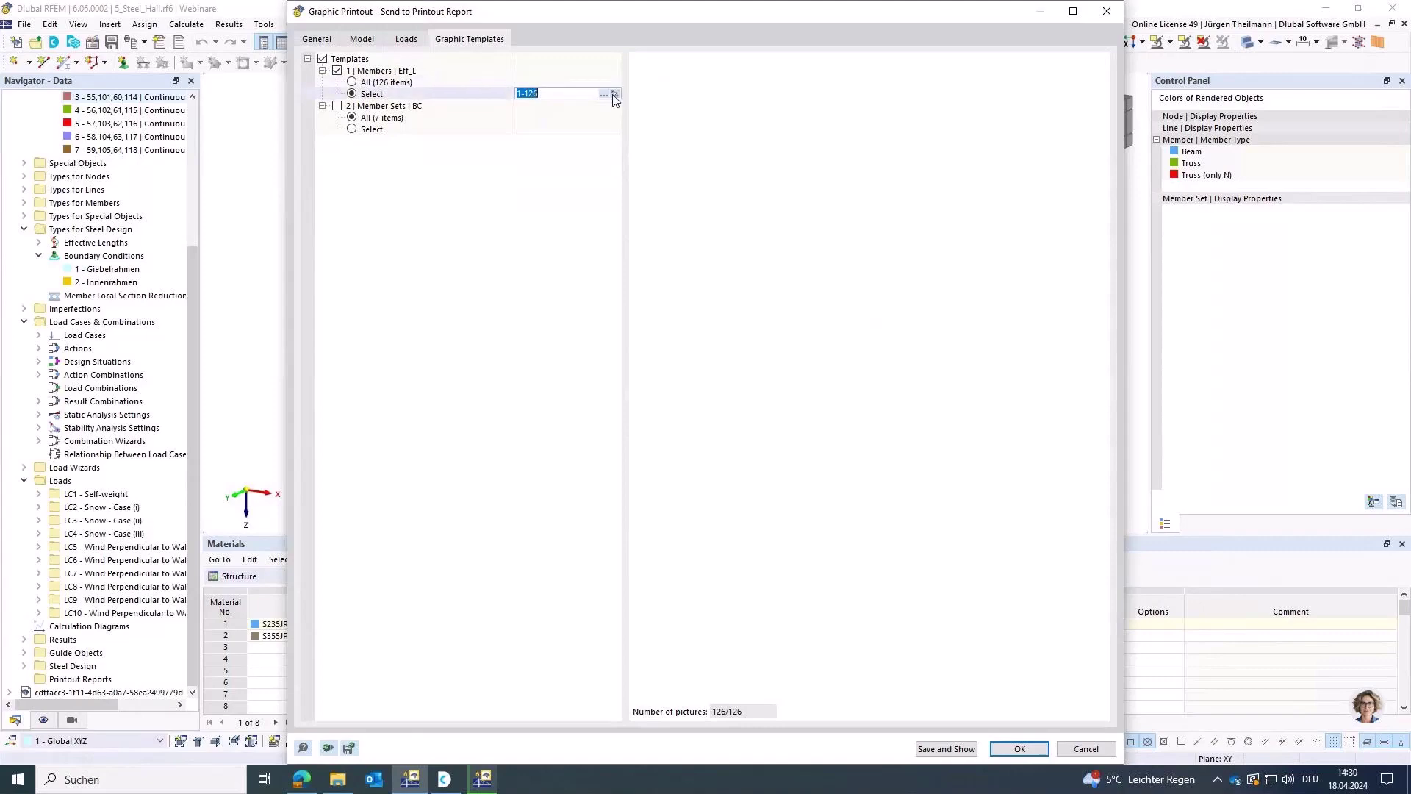
left_click(616, 94)
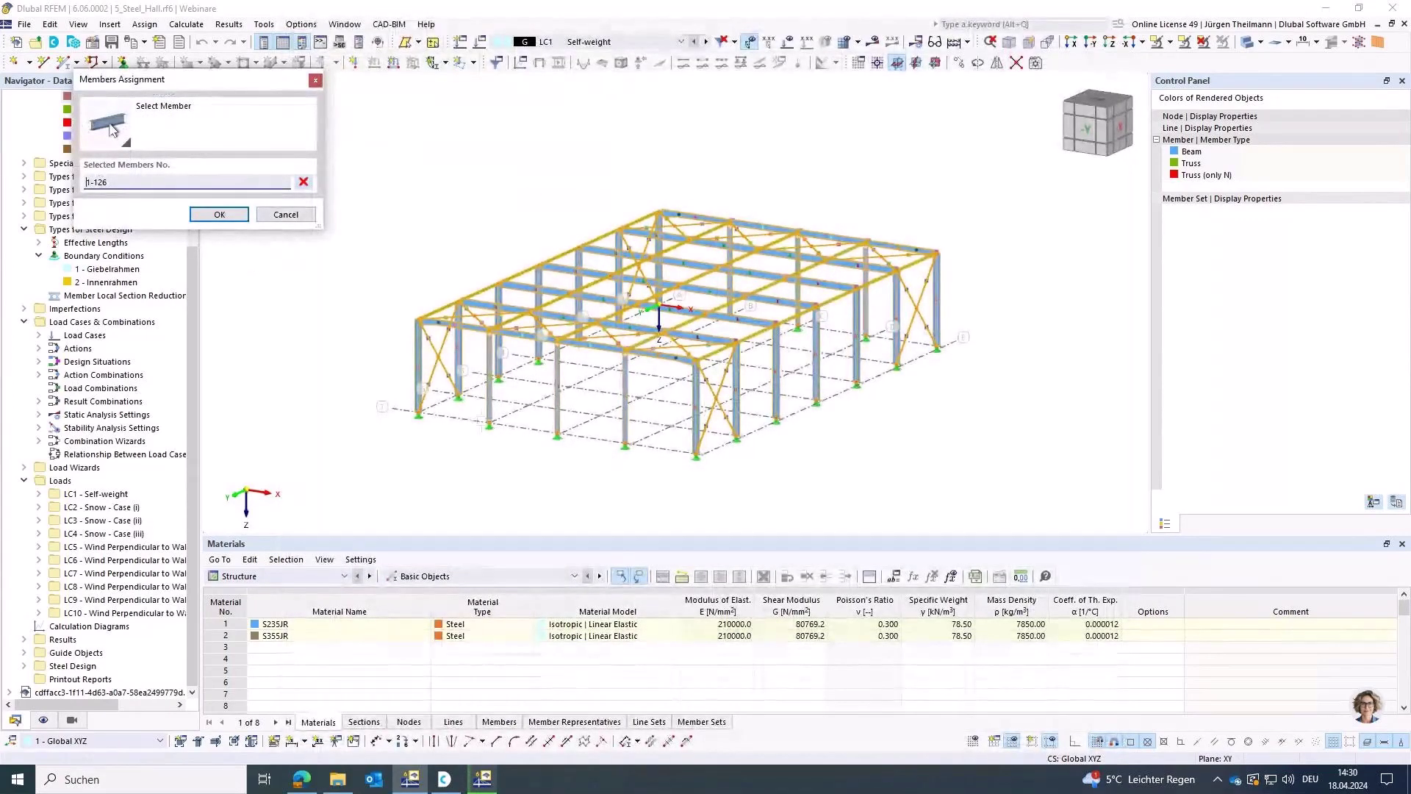
scroll(484, 426, "up", 2)
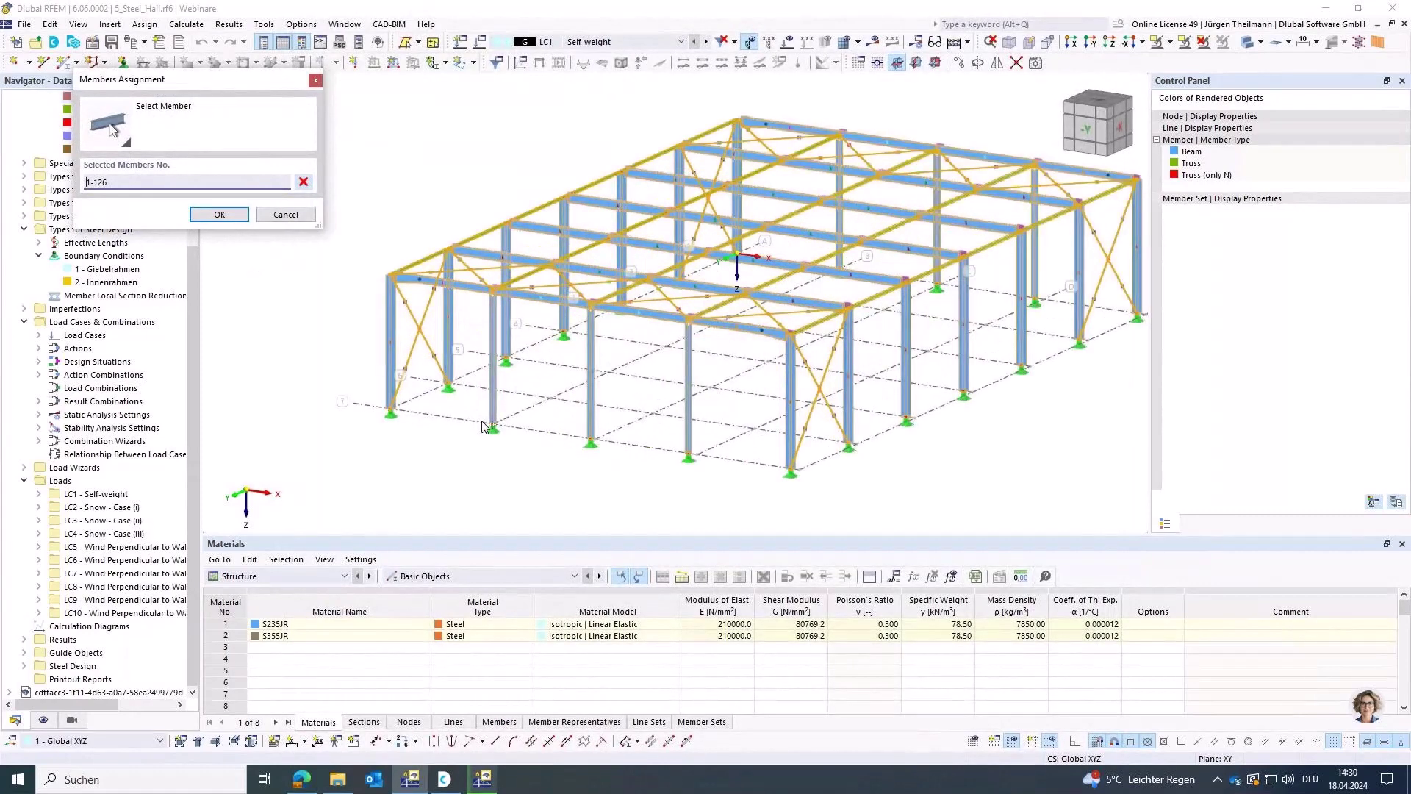
left_click(304, 183)
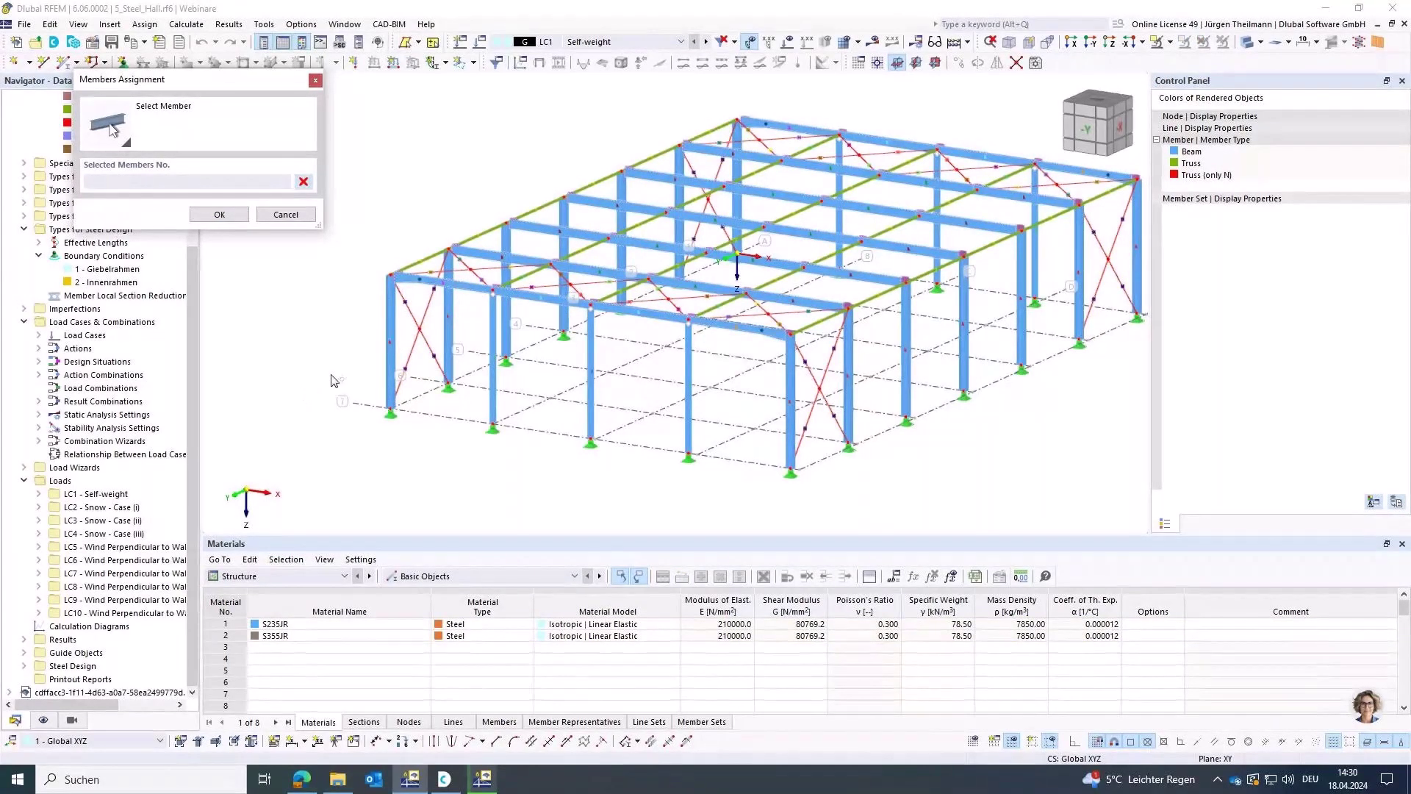
left_click(390, 323)
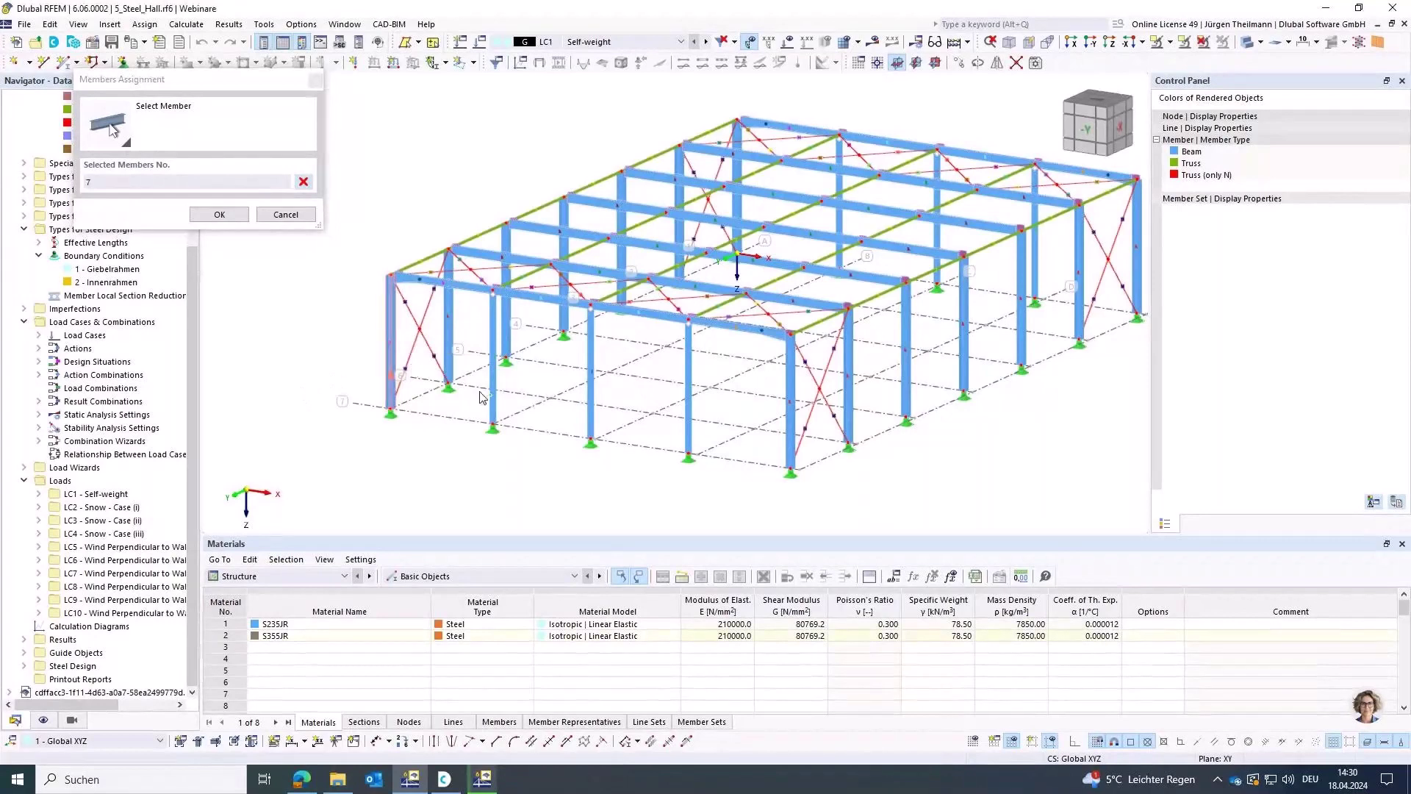
left_click(492, 360)
left_click(590, 419)
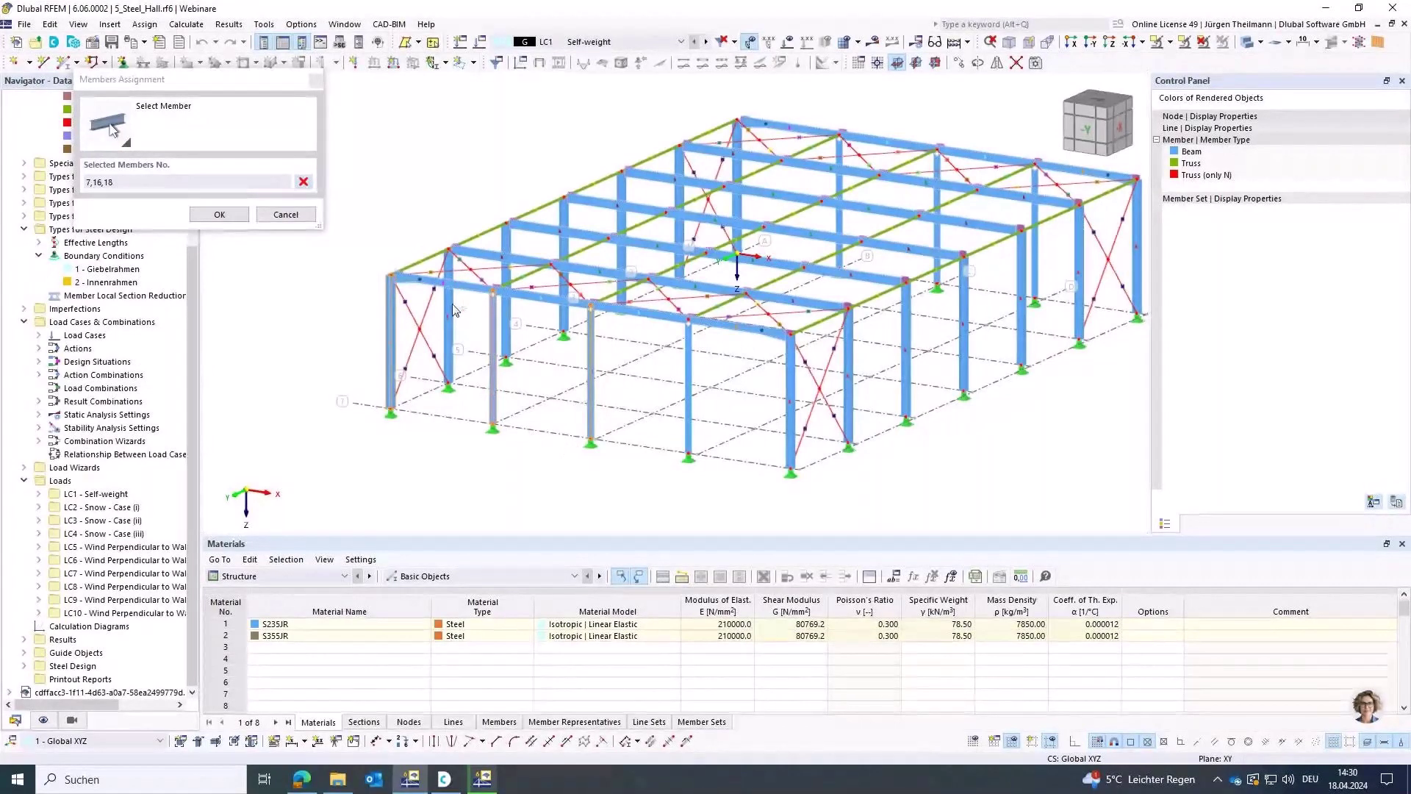
left_click(431, 253)
left_click(219, 214)
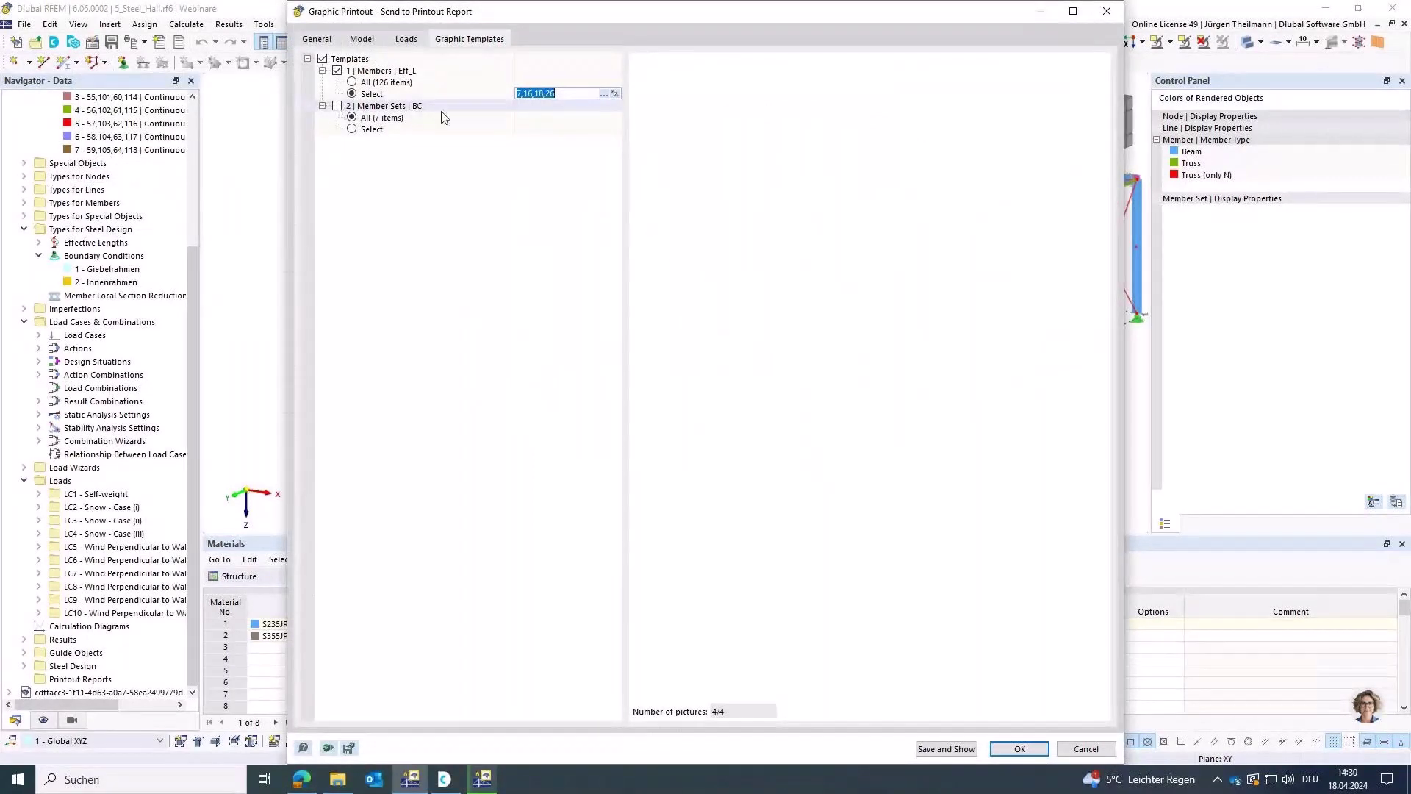
Enable the BC template and restrict it to member set 2 at the front gable and the rafter set of the adjacent inner frame.
left_click(338, 107)
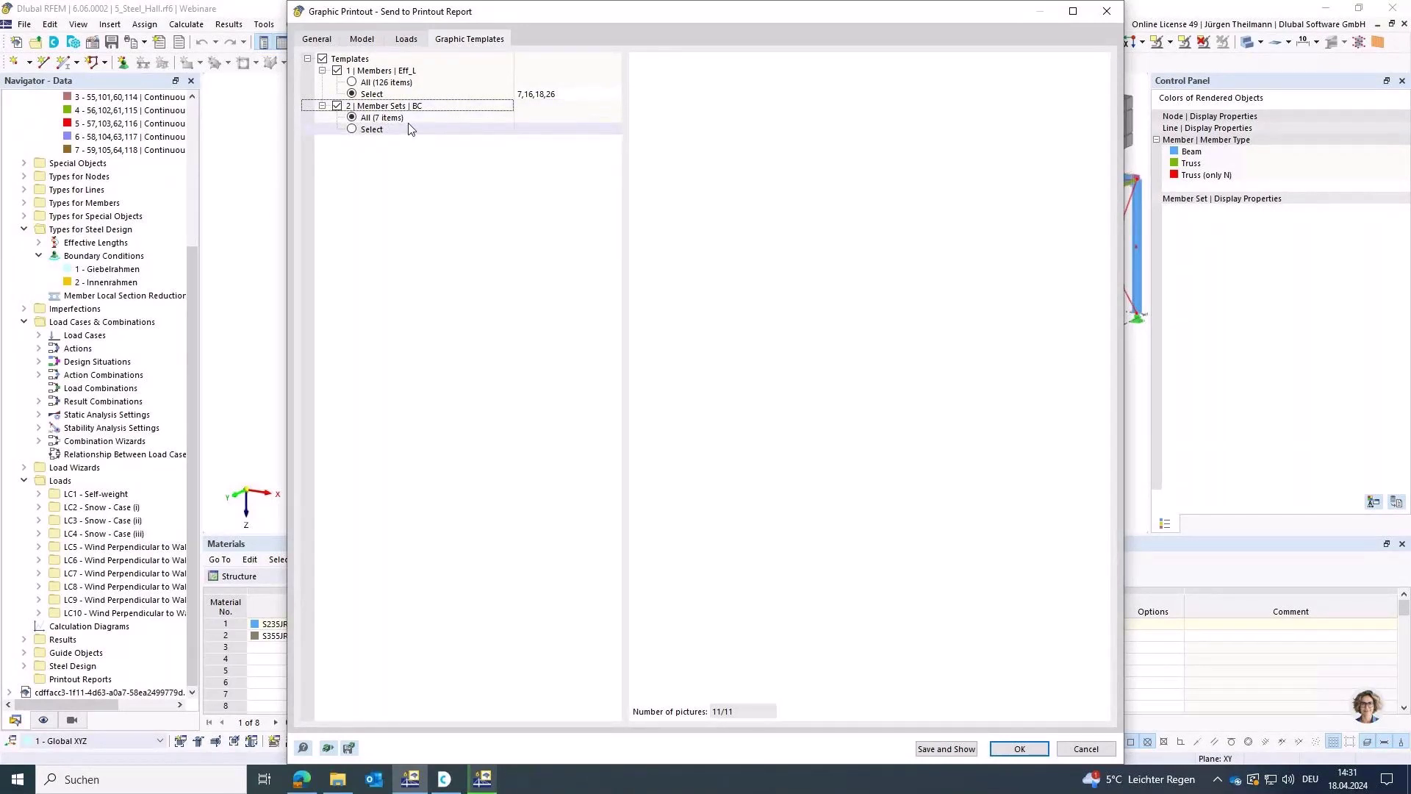
left_click(352, 131)
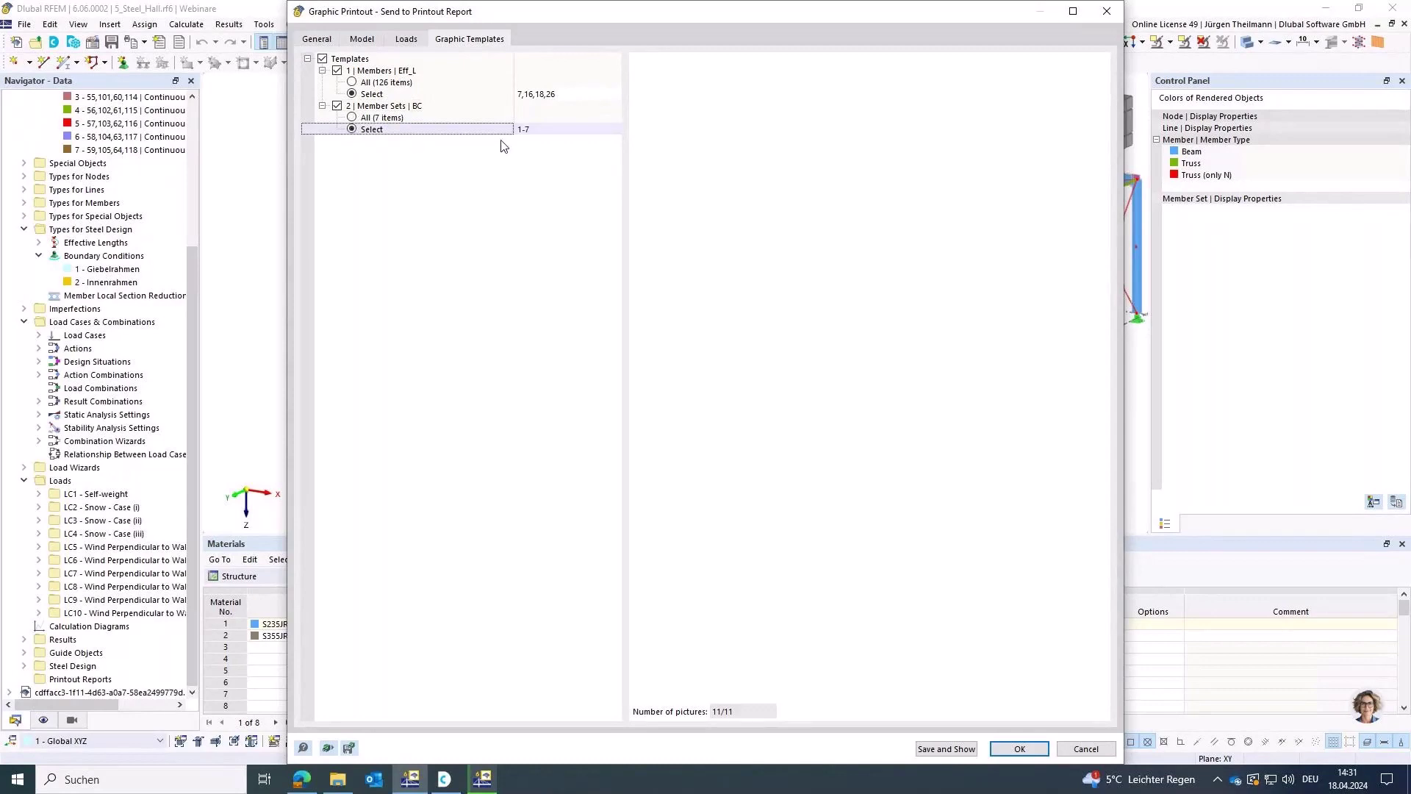
left_click(611, 130)
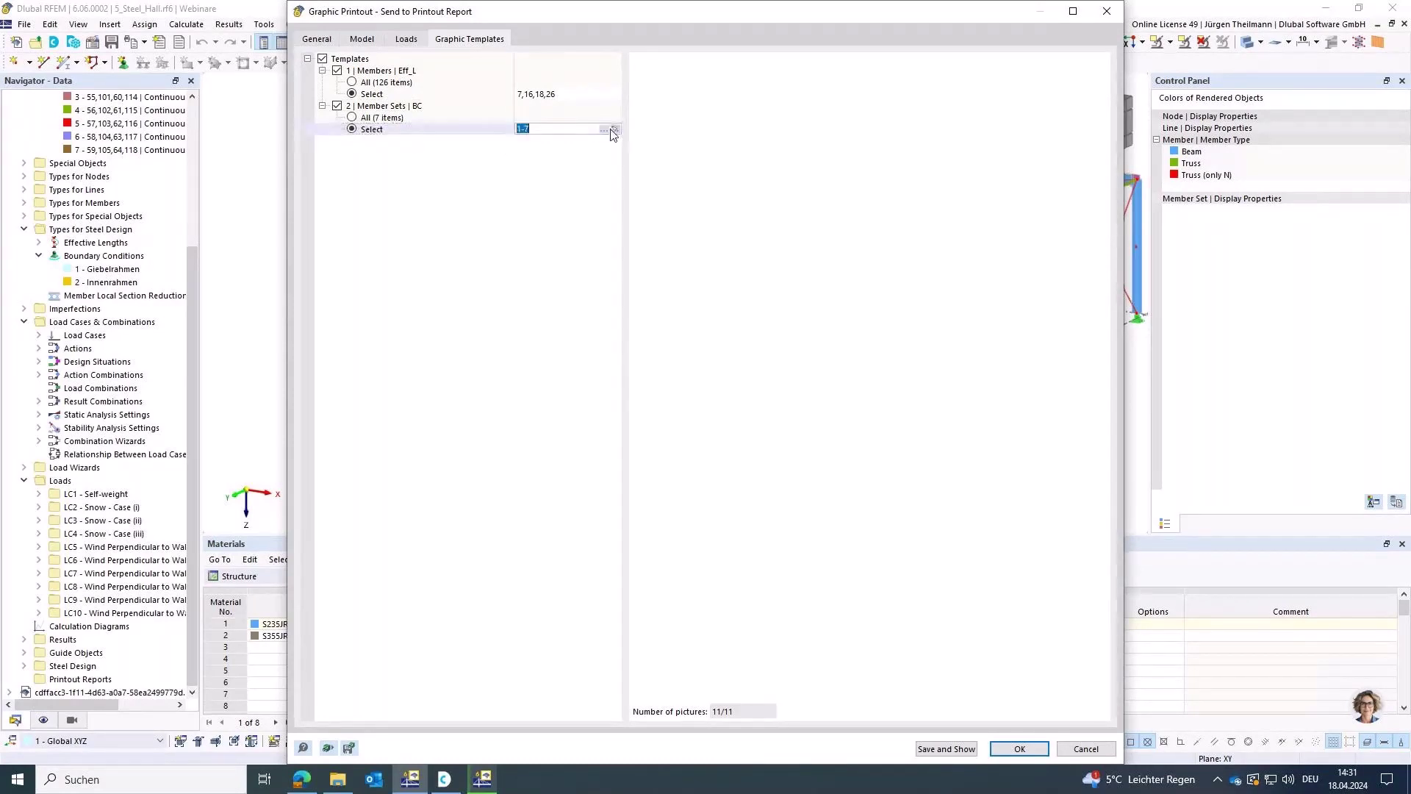
left_click(606, 131)
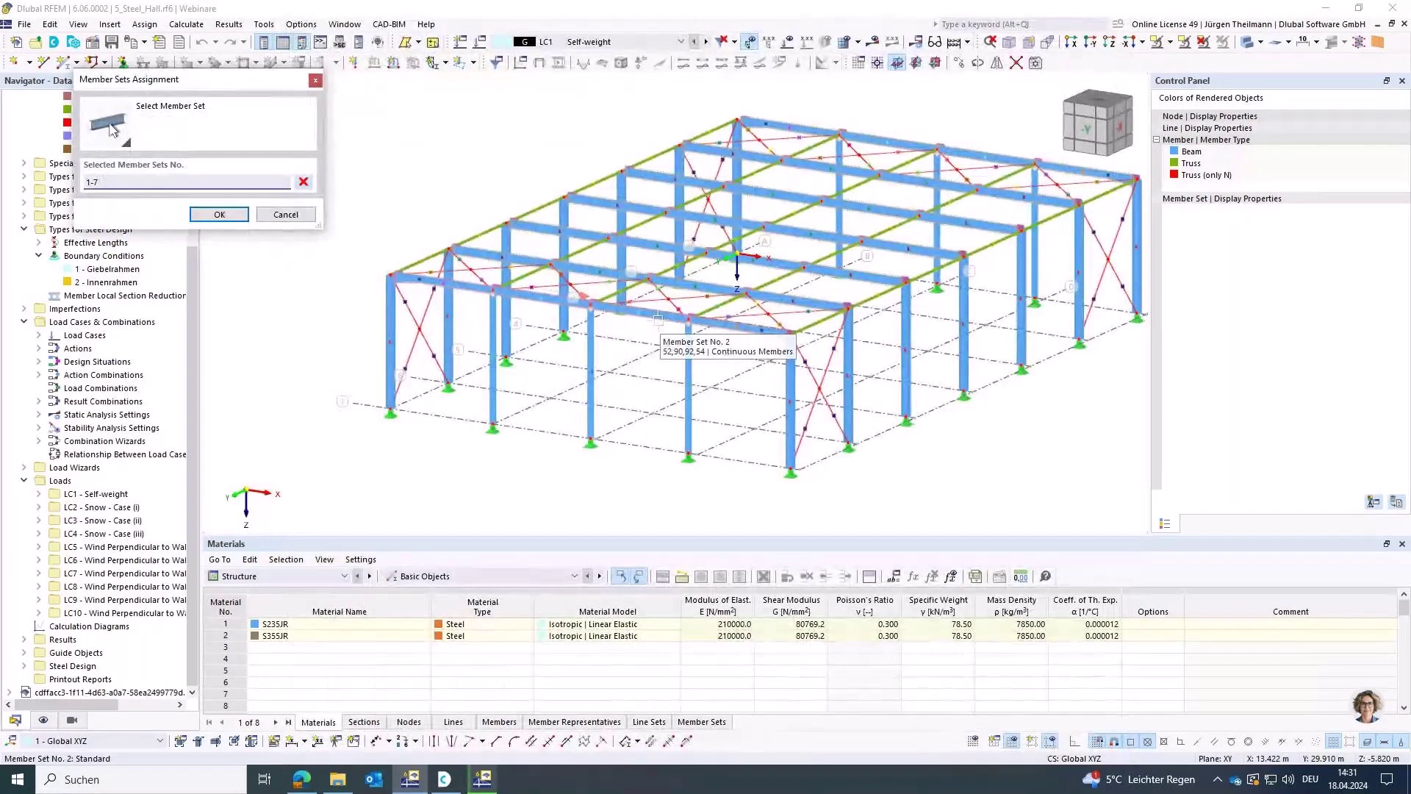
left_click(304, 183)
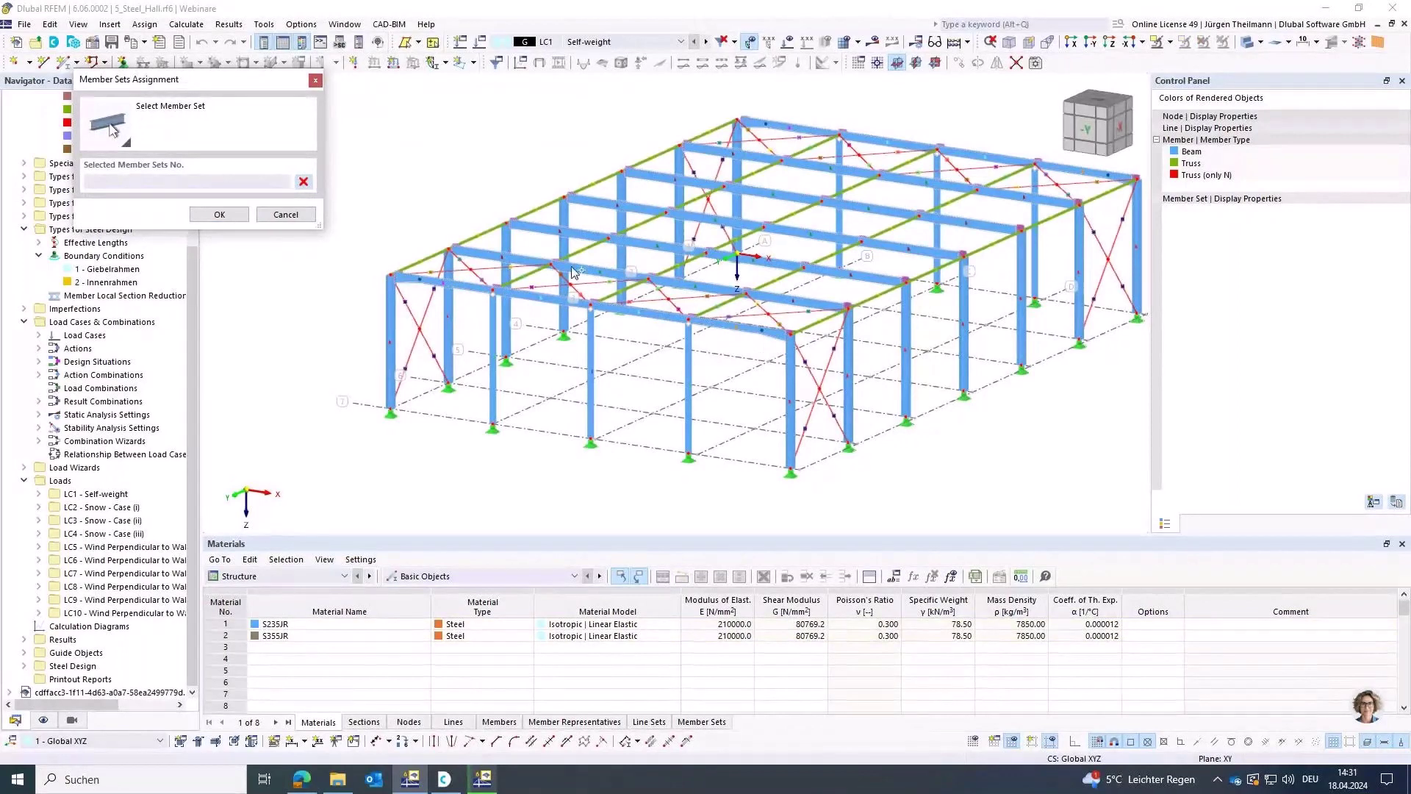
left_click(633, 312)
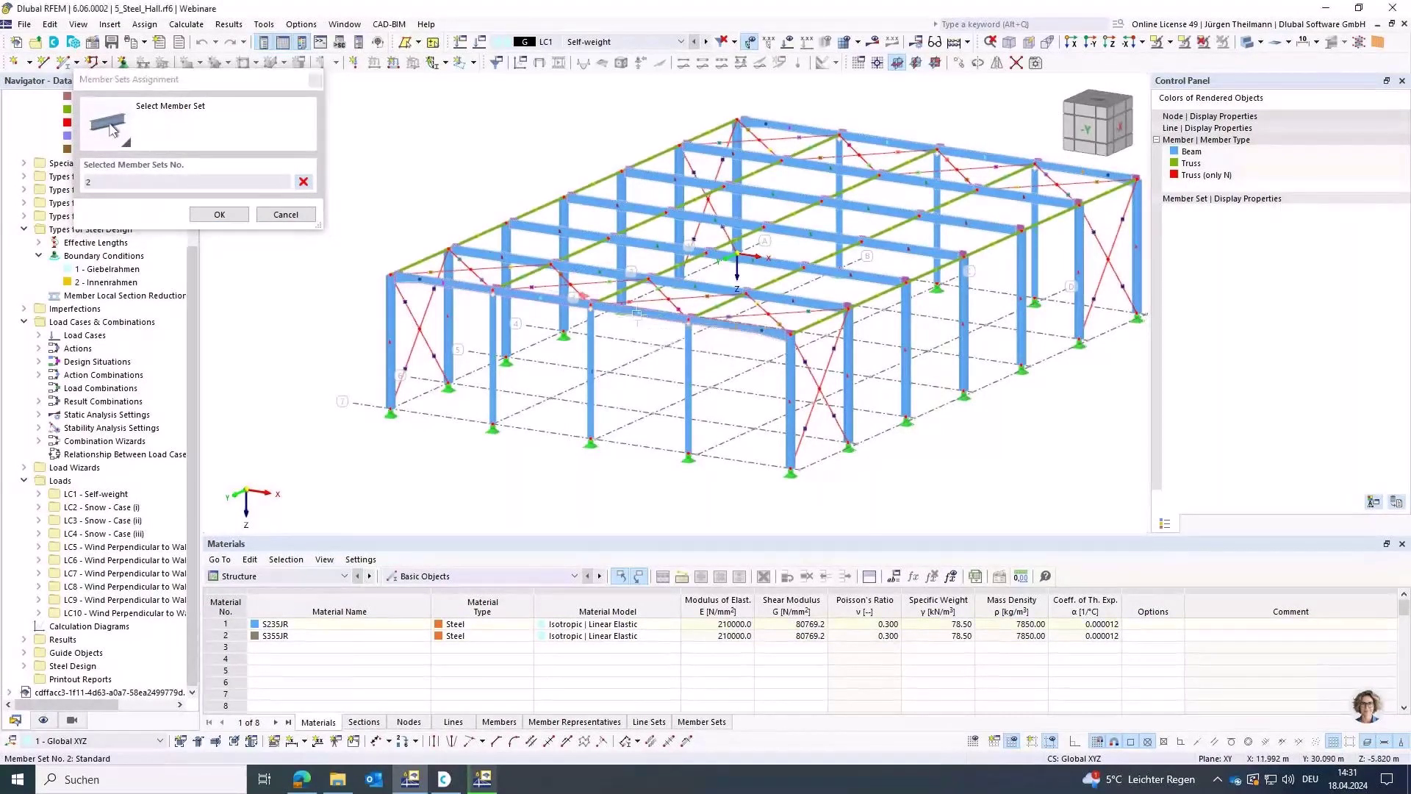
left_click(703, 281)
left_click(219, 214)
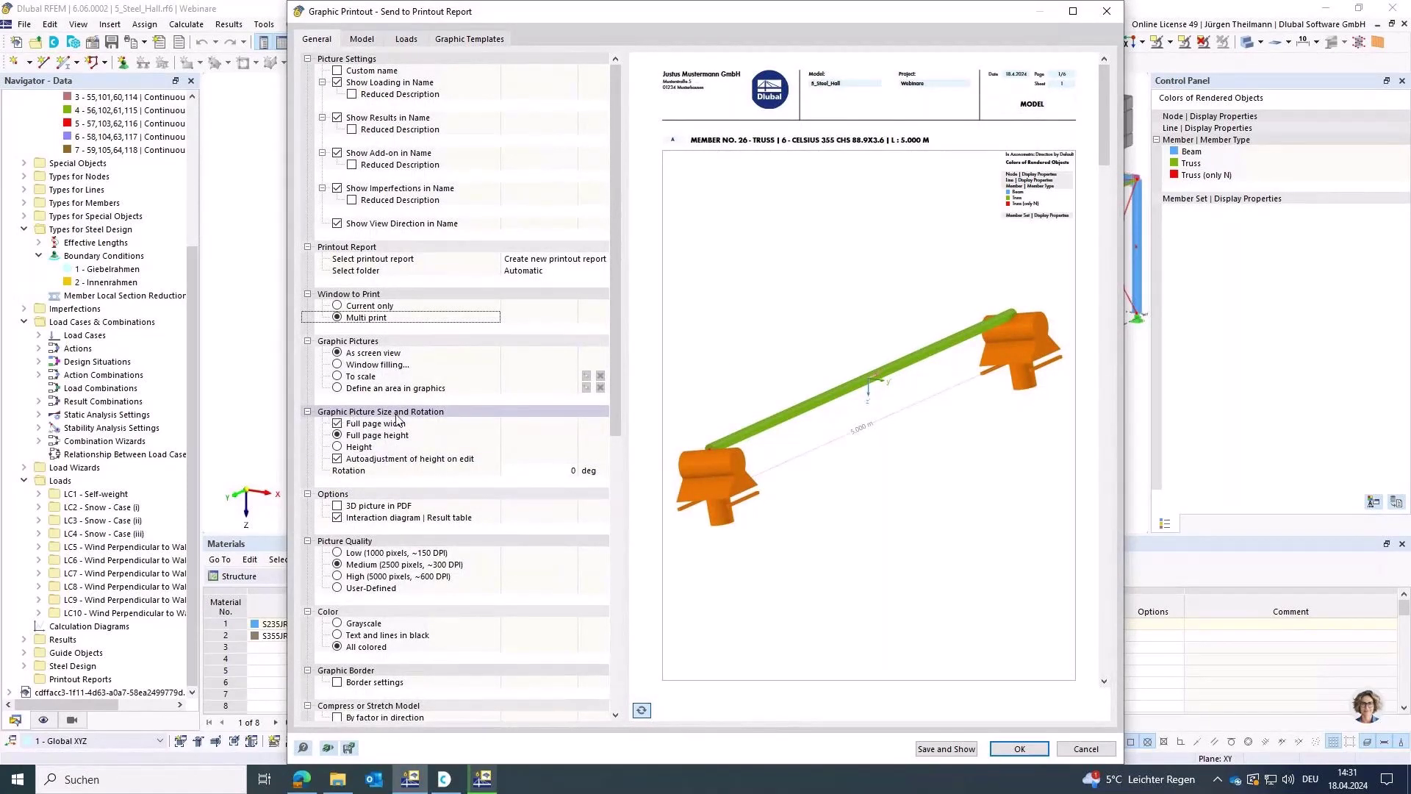
Set the graphic height ratio to 45 %, turn off autoadjustment of height on edit, and refresh the print preview.
left_click(350, 448)
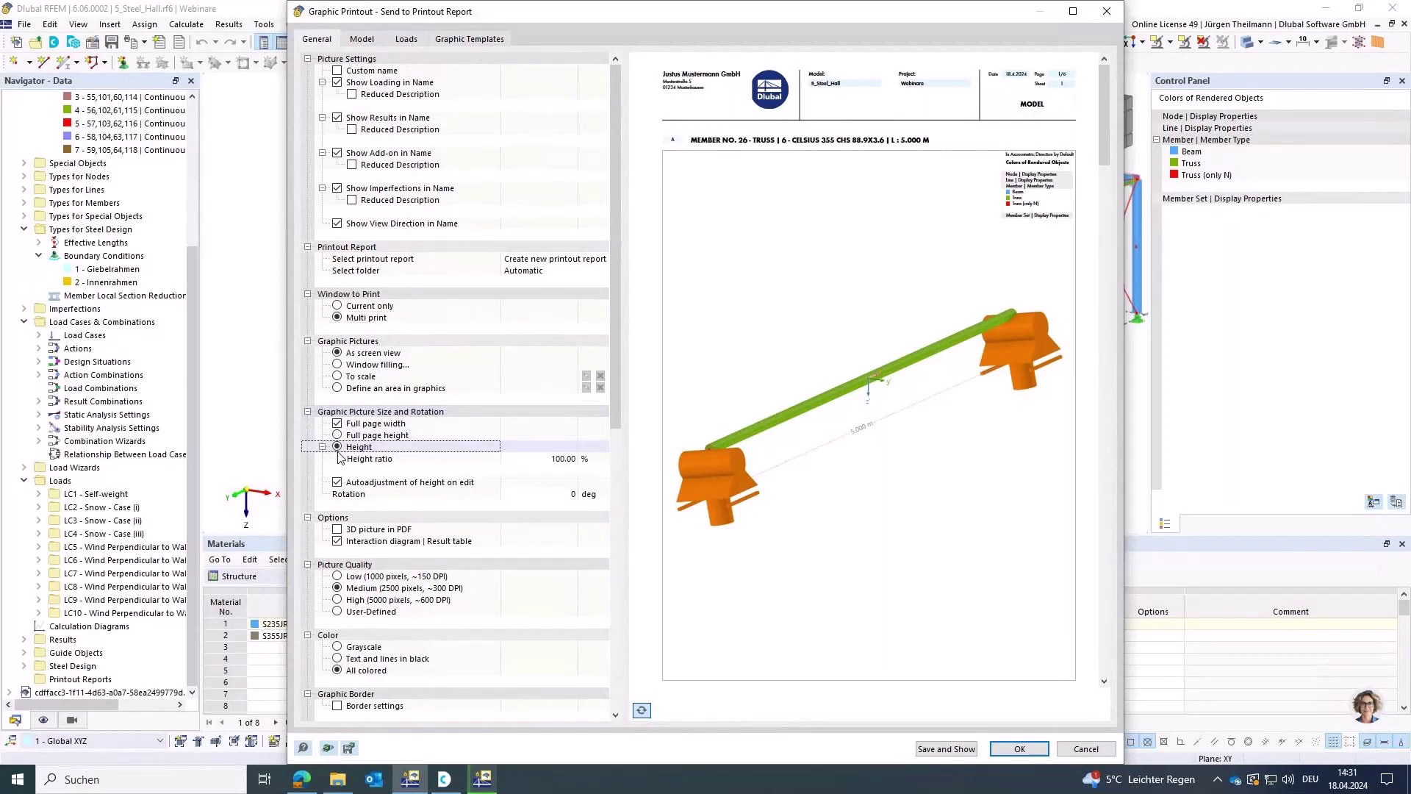
left_click(550, 458)
type("45")
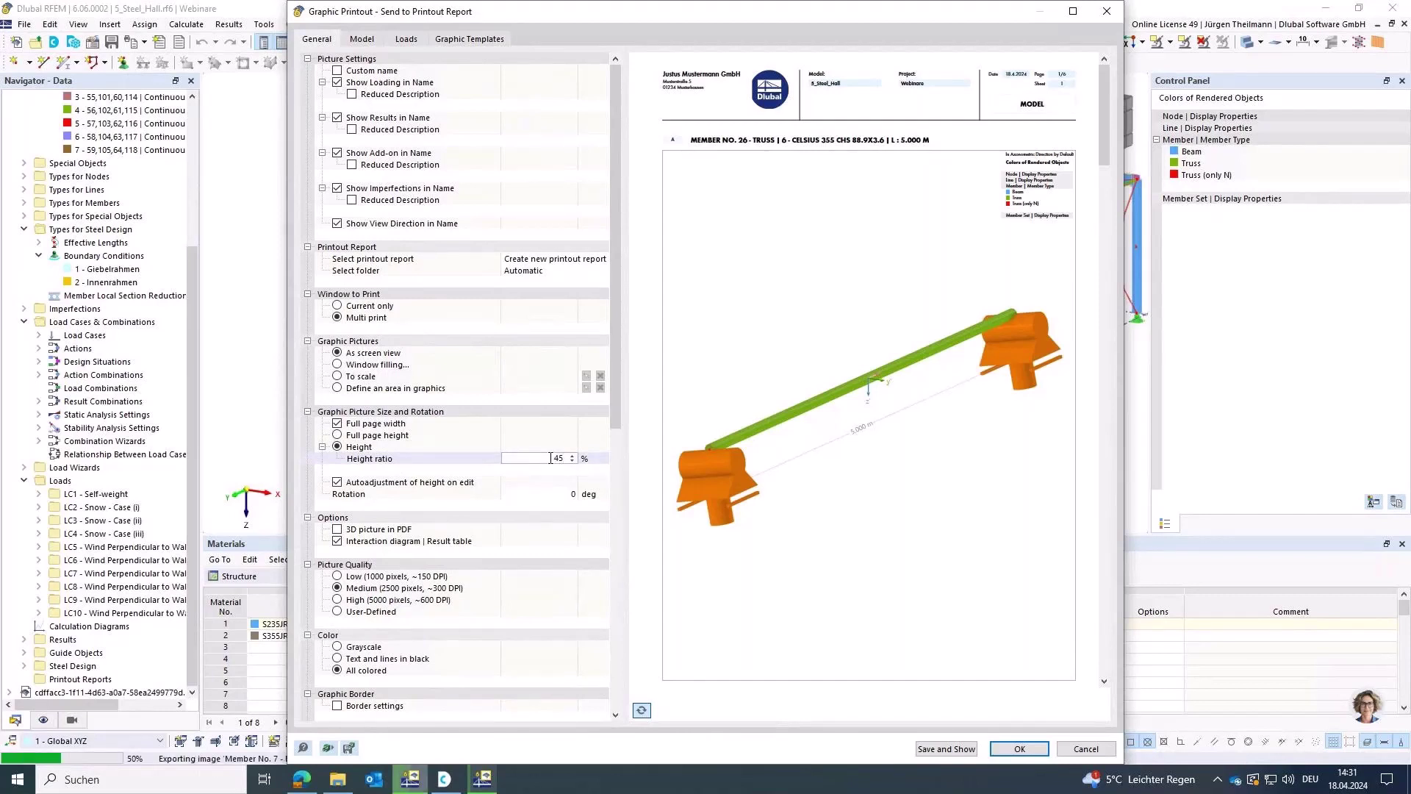
key("Return")
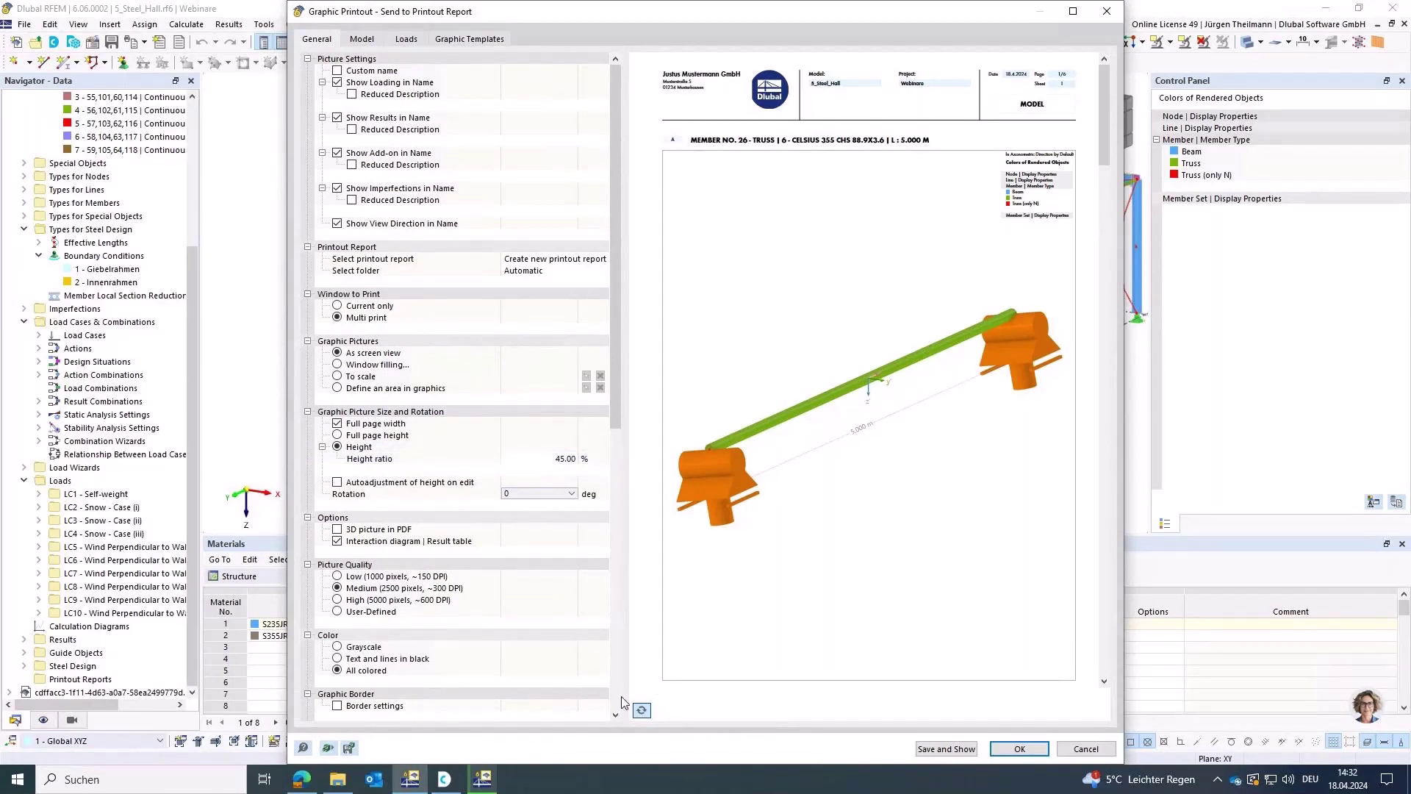
left_click(642, 711)
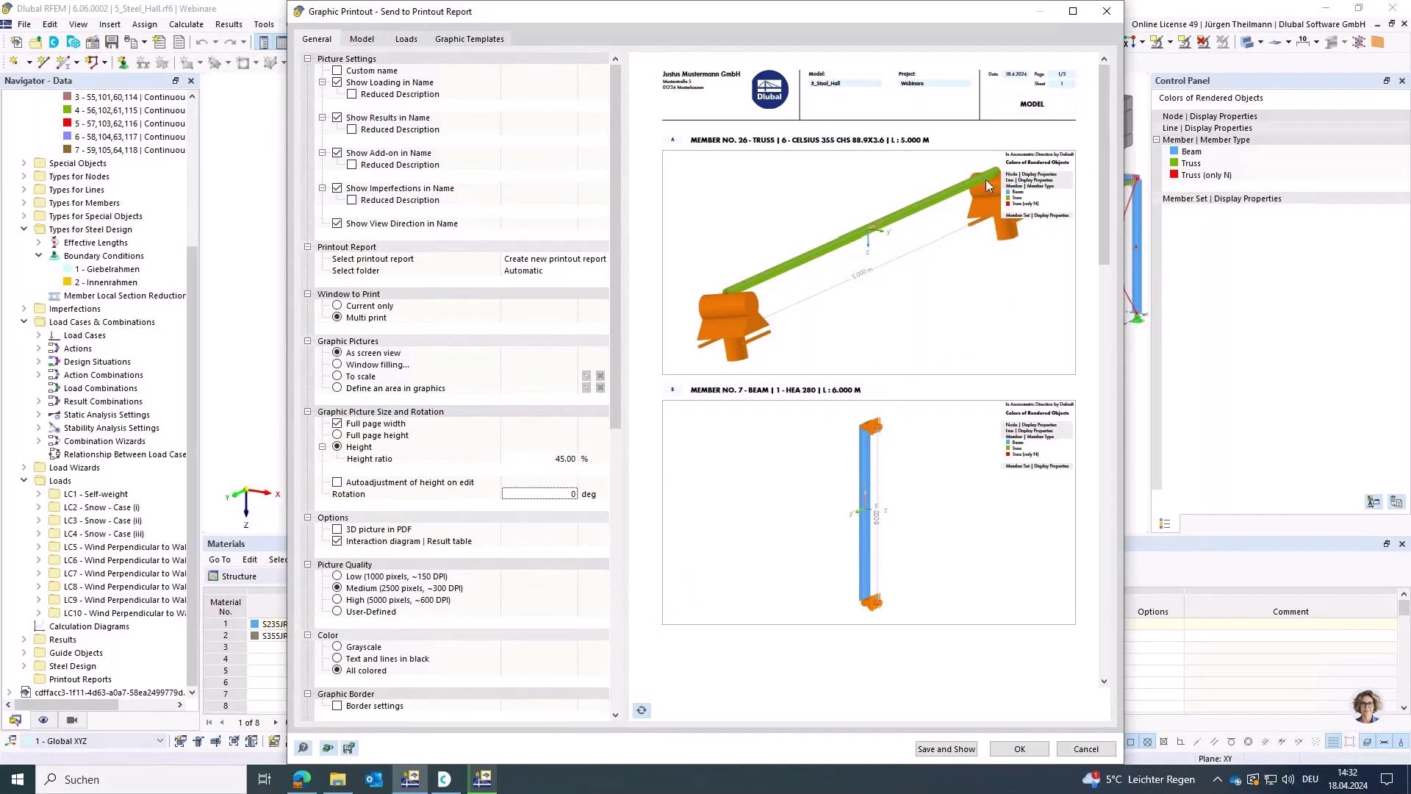
Exclude the color panel of rendered objects from the printed graphics.
left_click_drag(613, 219, 617, 488)
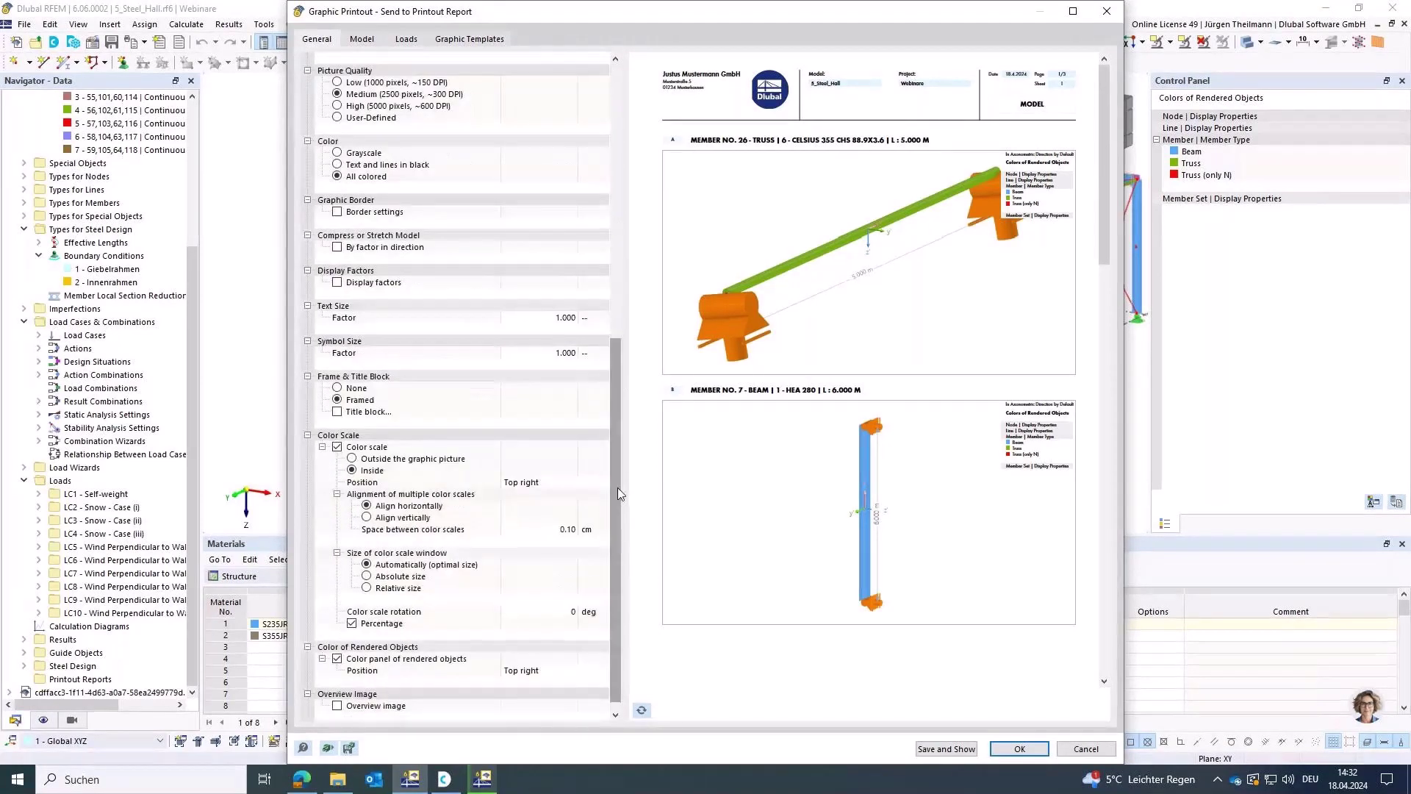
left_click(336, 659)
left_click(337, 658)
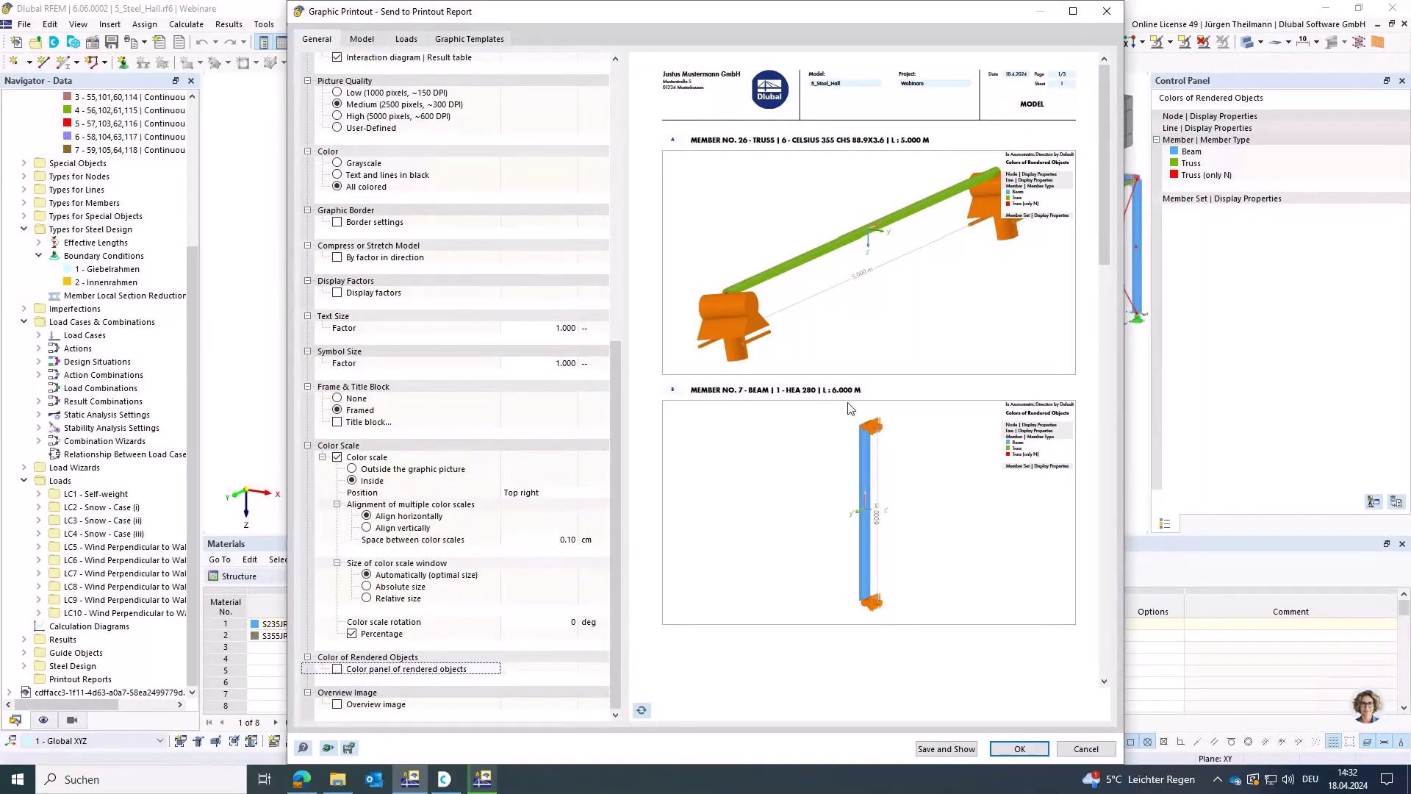
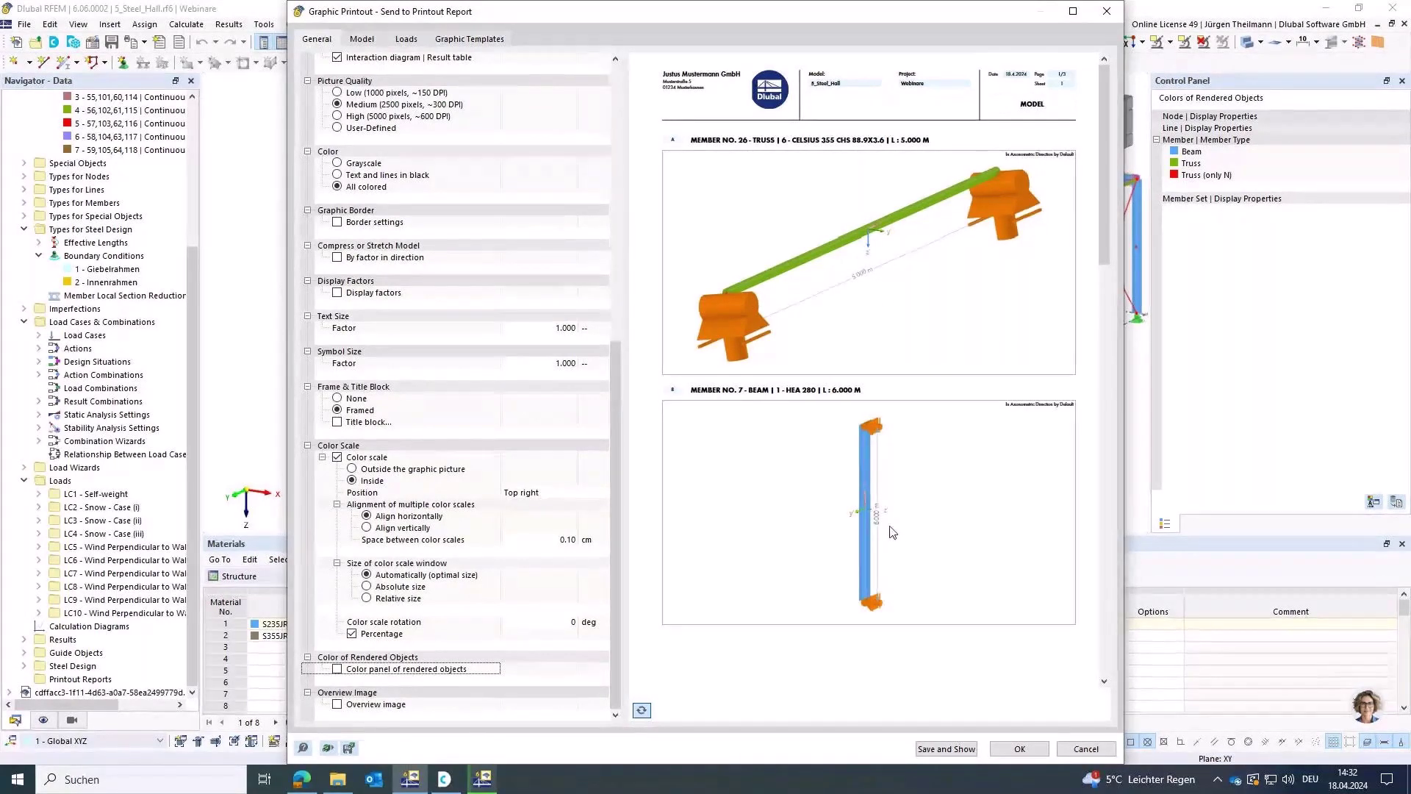
Check the column and member set graphics in the print preview, and save and show the multi print in the printout report.
scroll(850, 372, "down", 10)
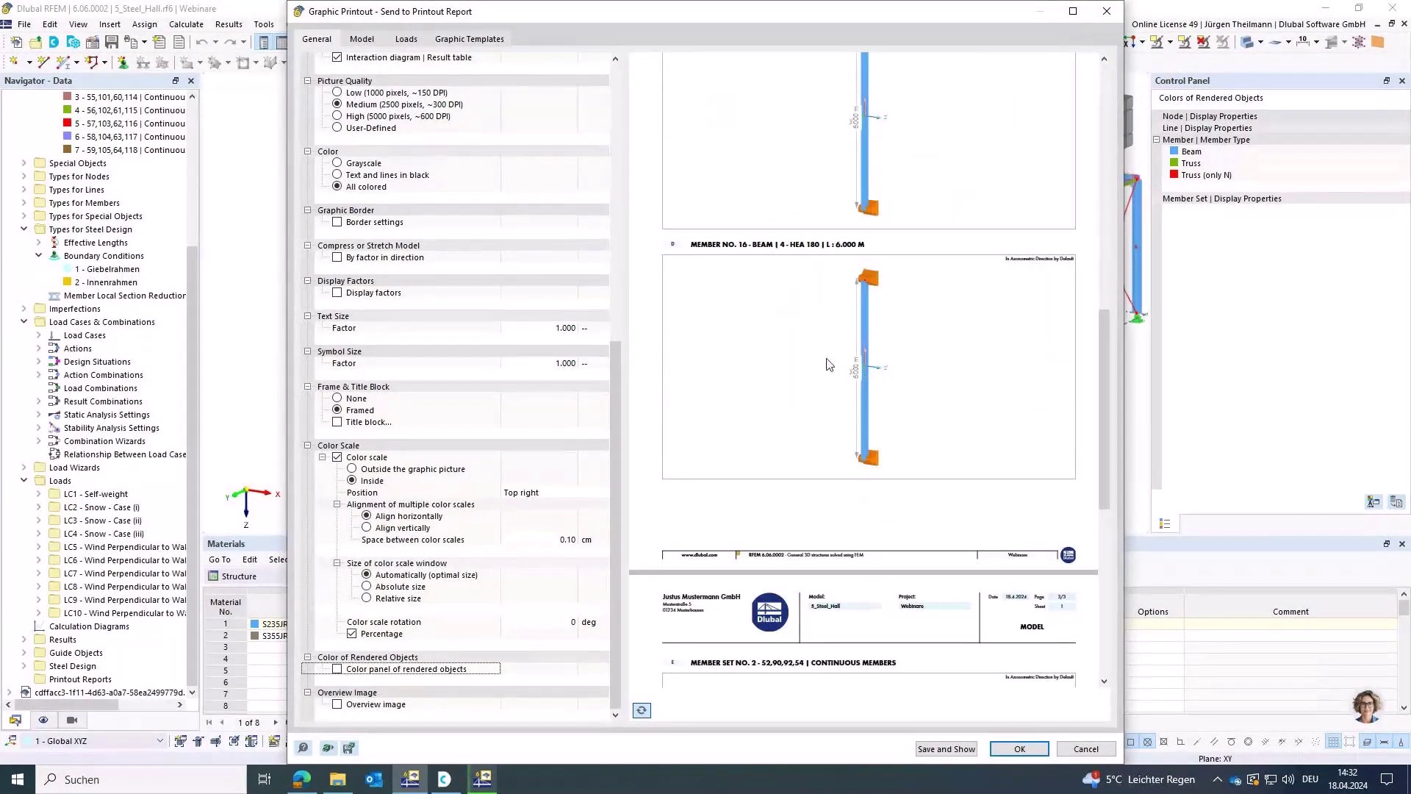
scroll(850, 371, "down", 3)
scroll(852, 319, "down", 2)
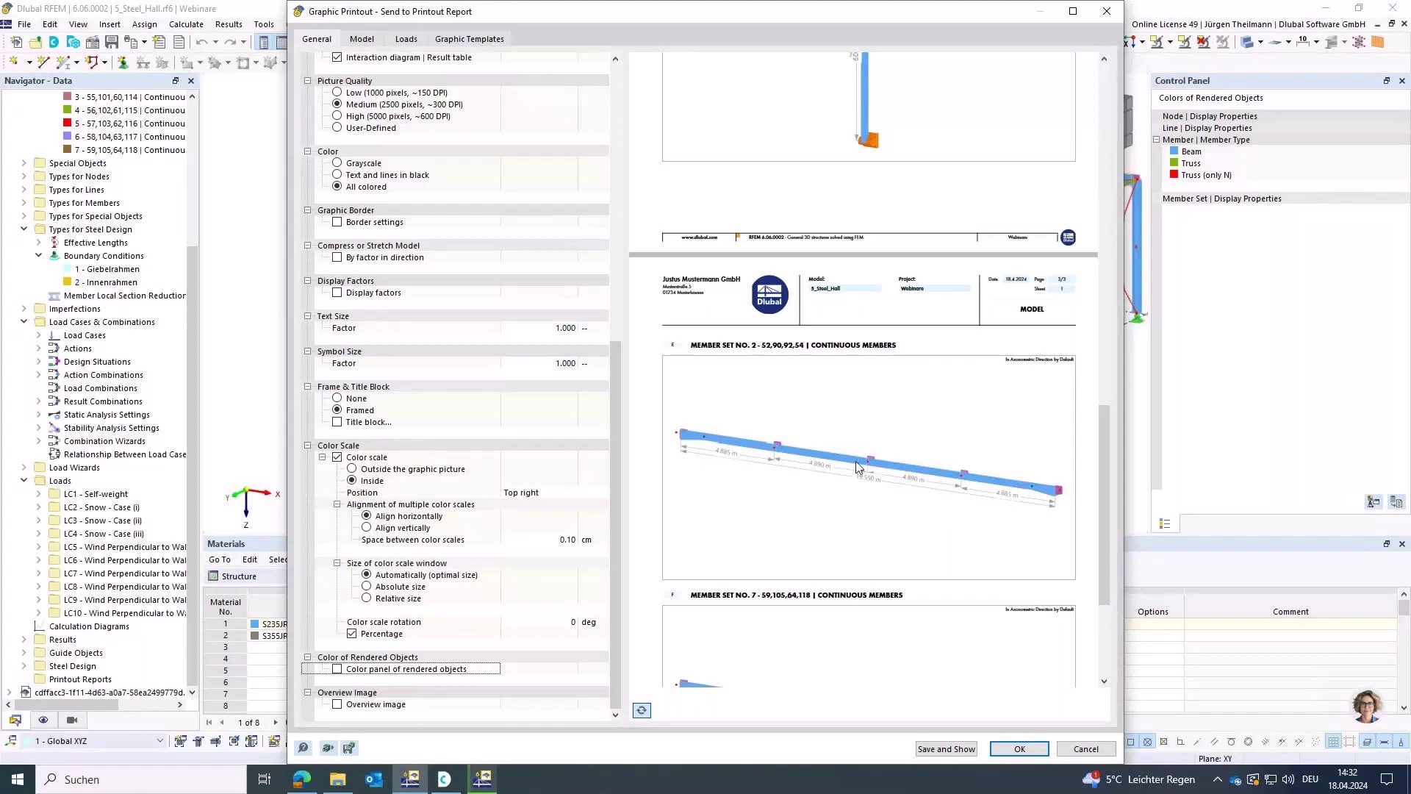
scroll(856, 466, "down", 3)
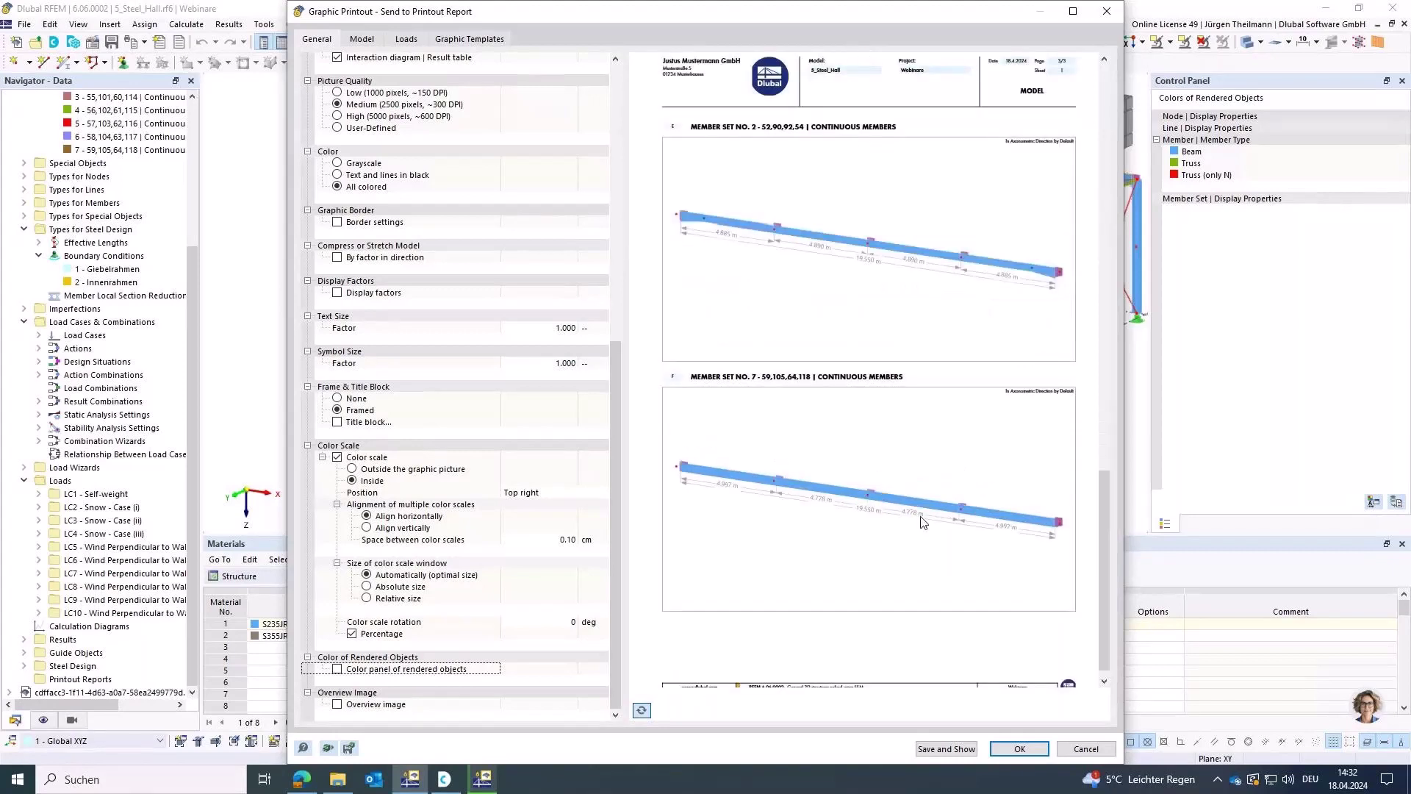
scroll(838, 511, "down", 1)
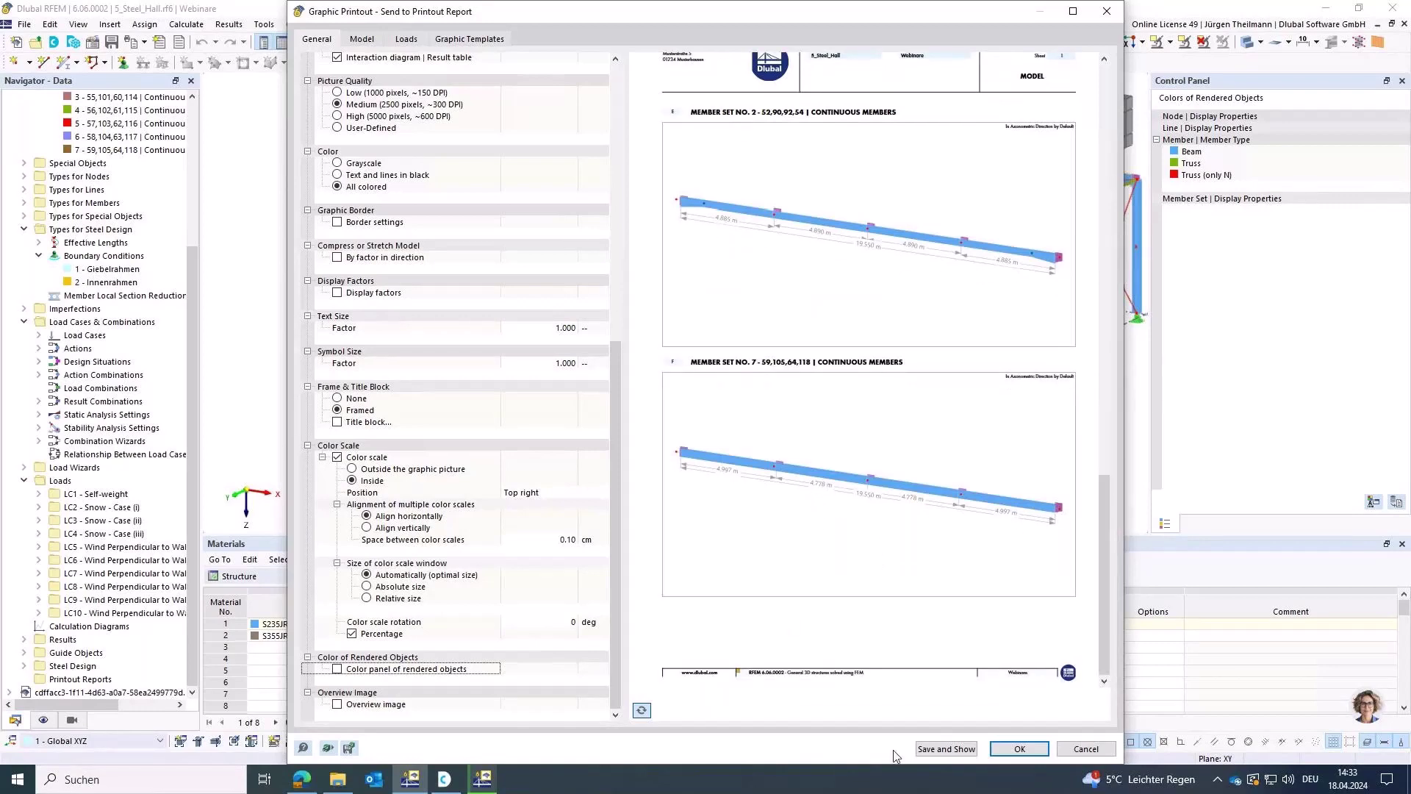
left_click(948, 749)
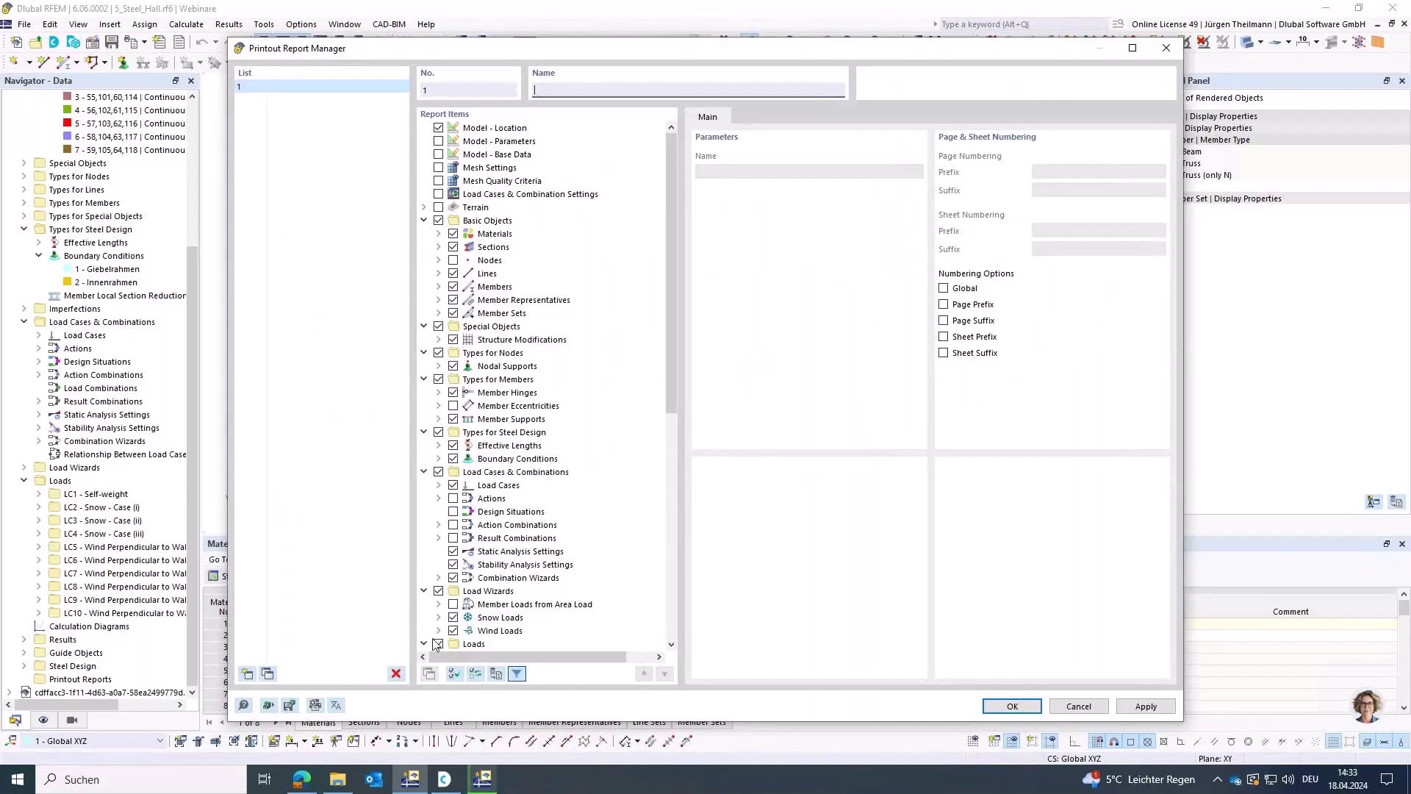
Deselect all report items, select only the materials, sections, nodes and members under Basic Objects, and generate the printout report.
left_click(457, 673)
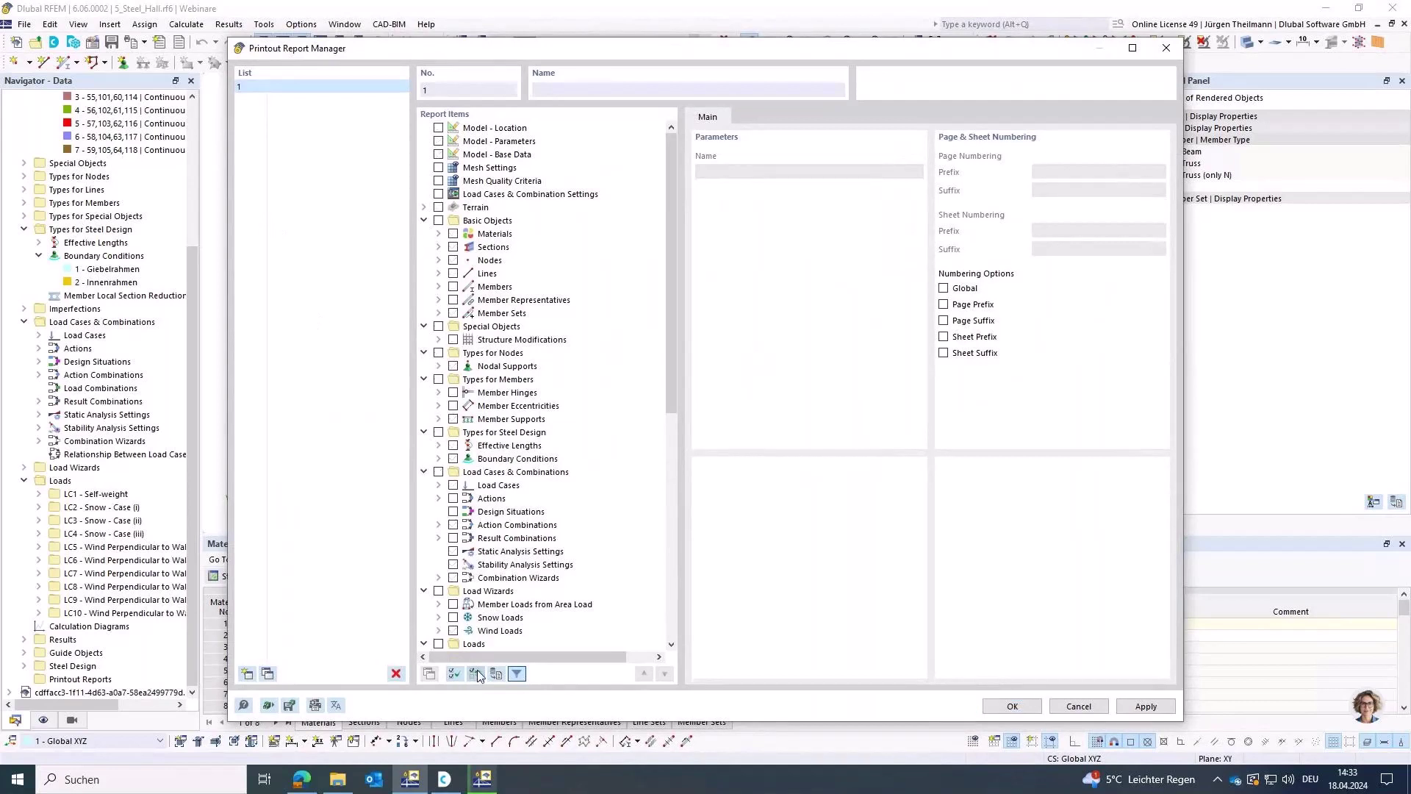
left_click(439, 220)
left_click(453, 234)
left_click(453, 247)
left_click(454, 260)
left_click(1029, 710)
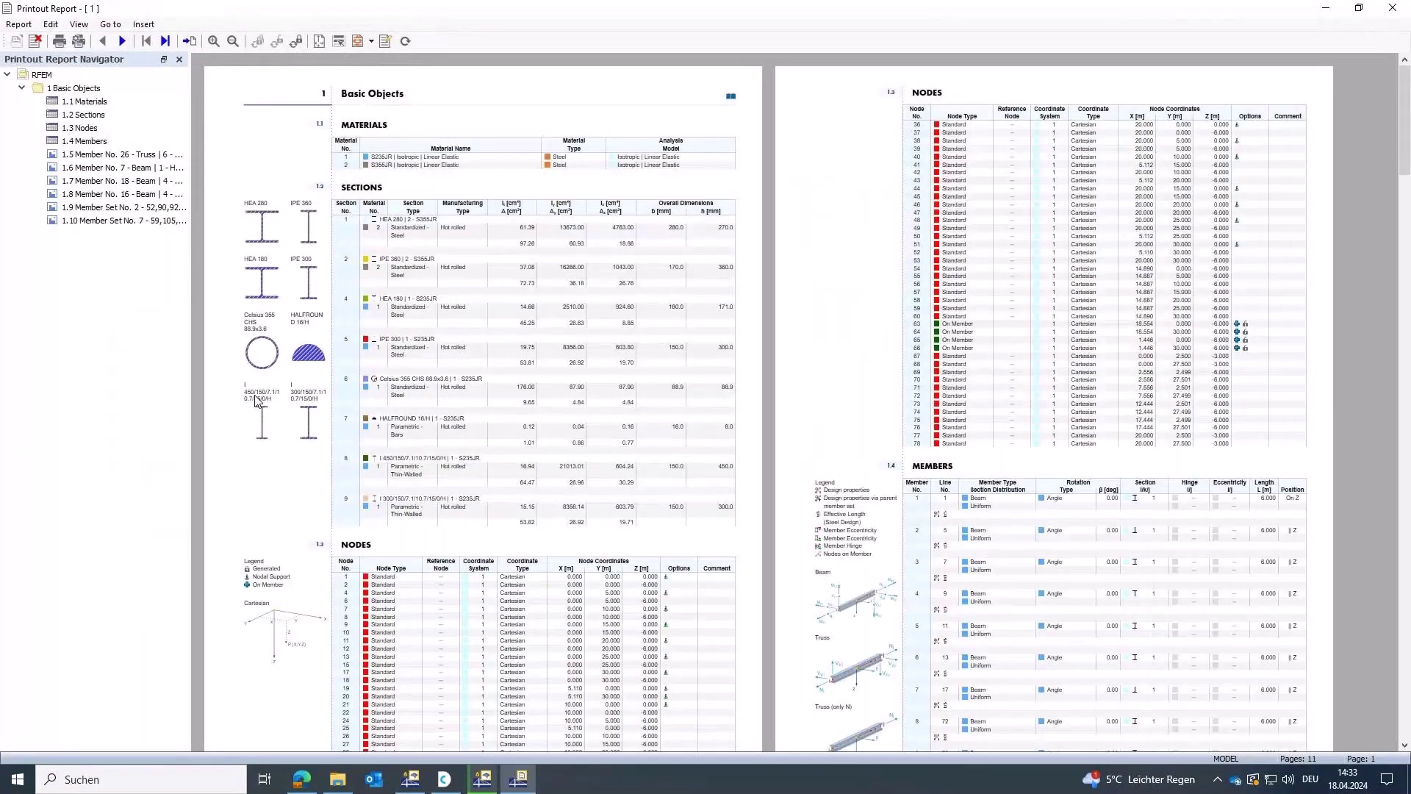
Review the members chapter and the member and member set graphics in the printout report, and close the report.
left_click(96, 142)
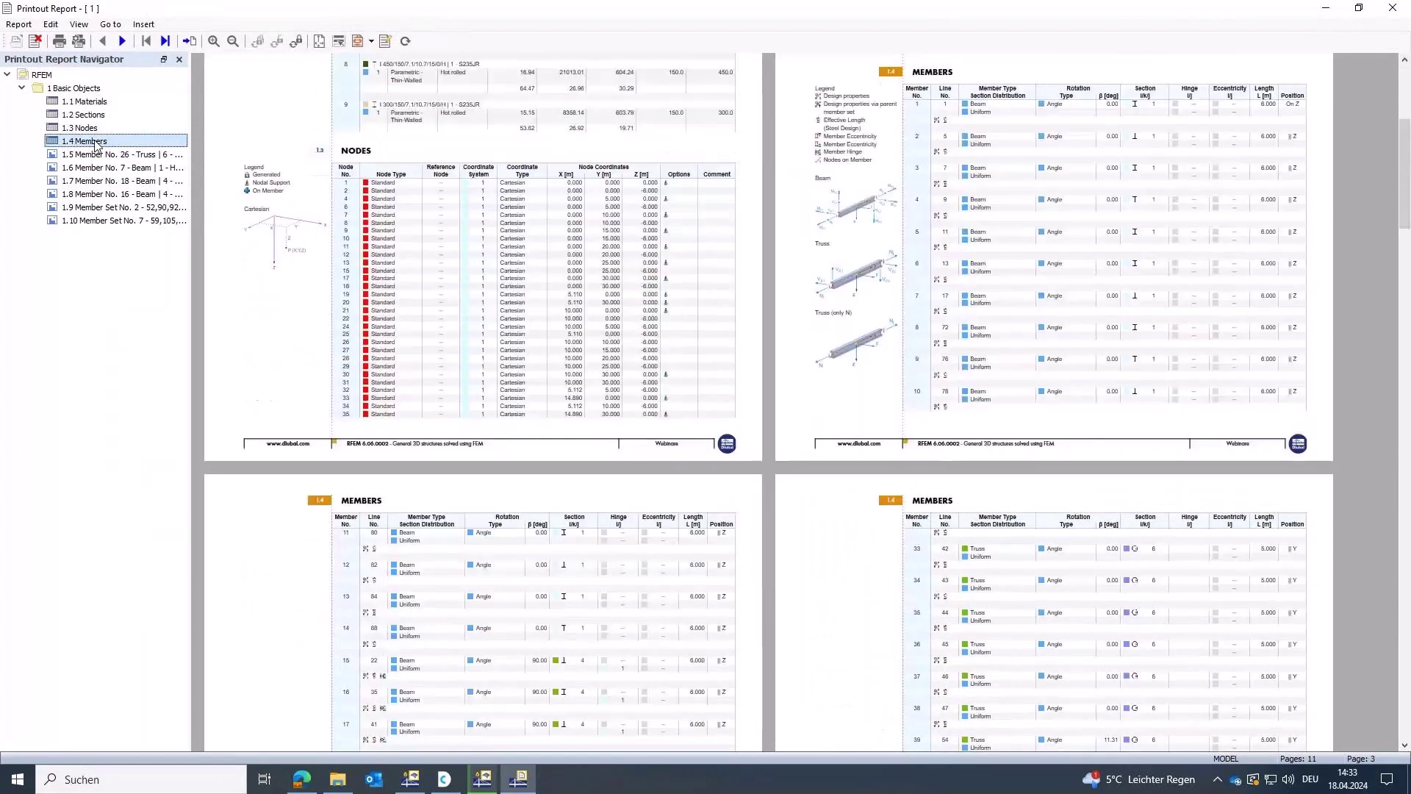
left_click(96, 155)
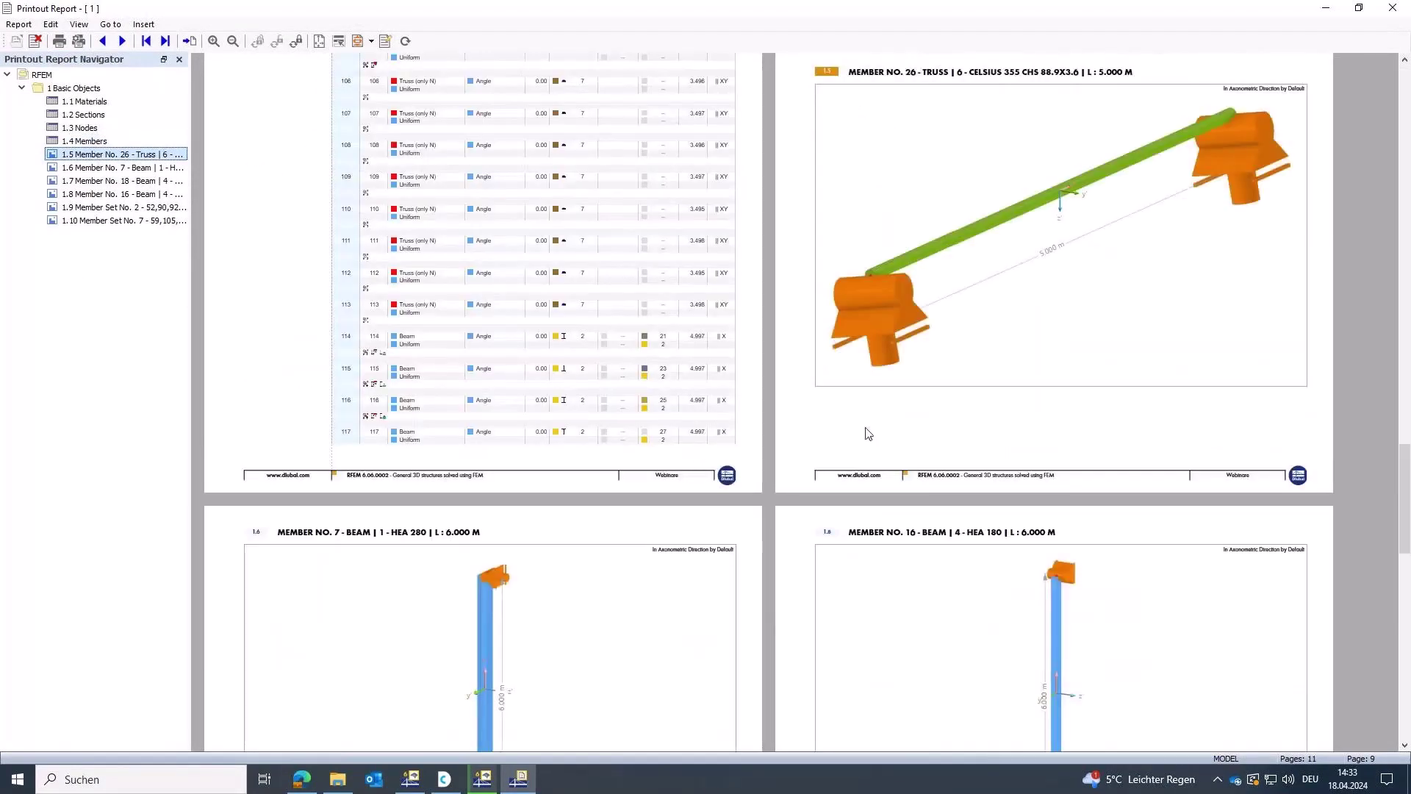
scroll(750, 368, "down", 2)
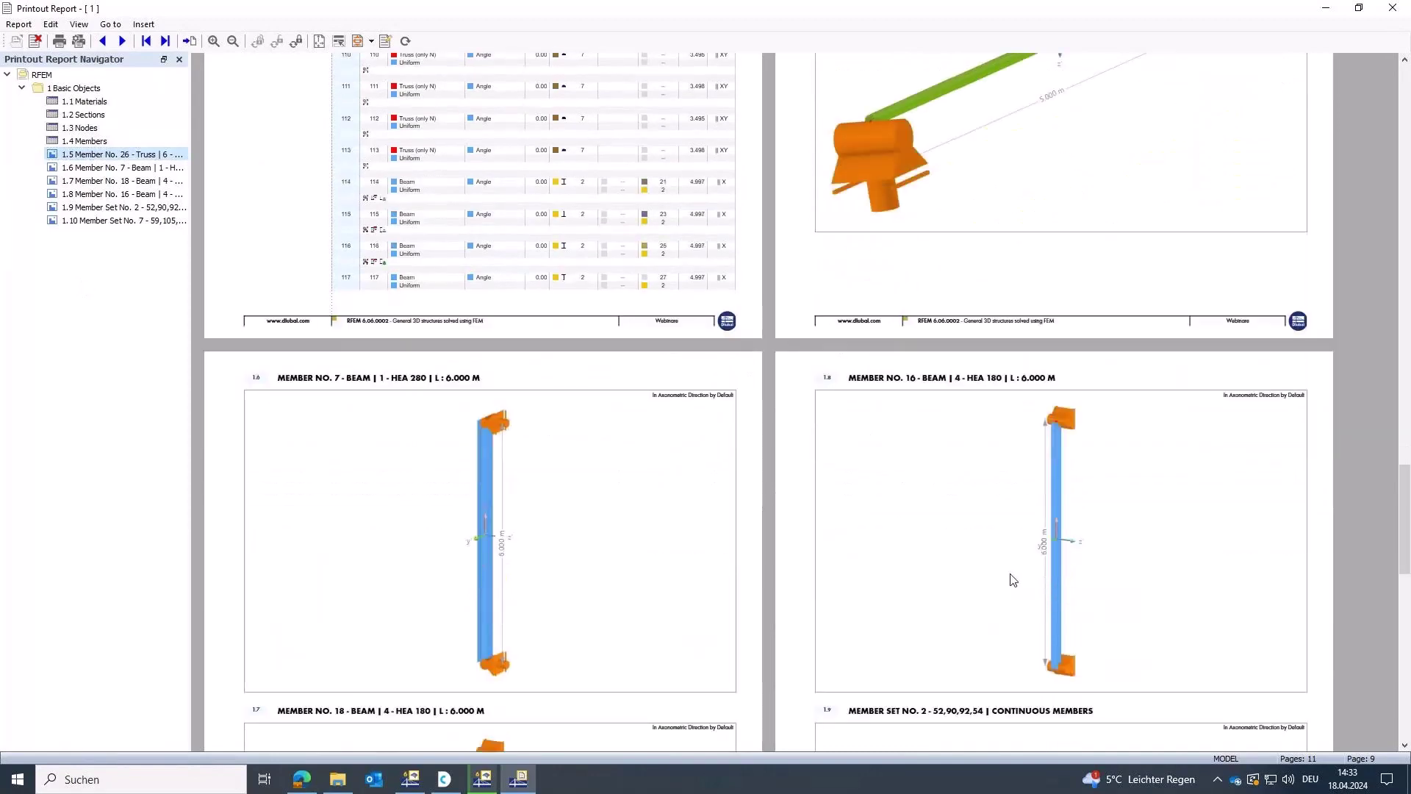
scroll(800, 483, "down", 3)
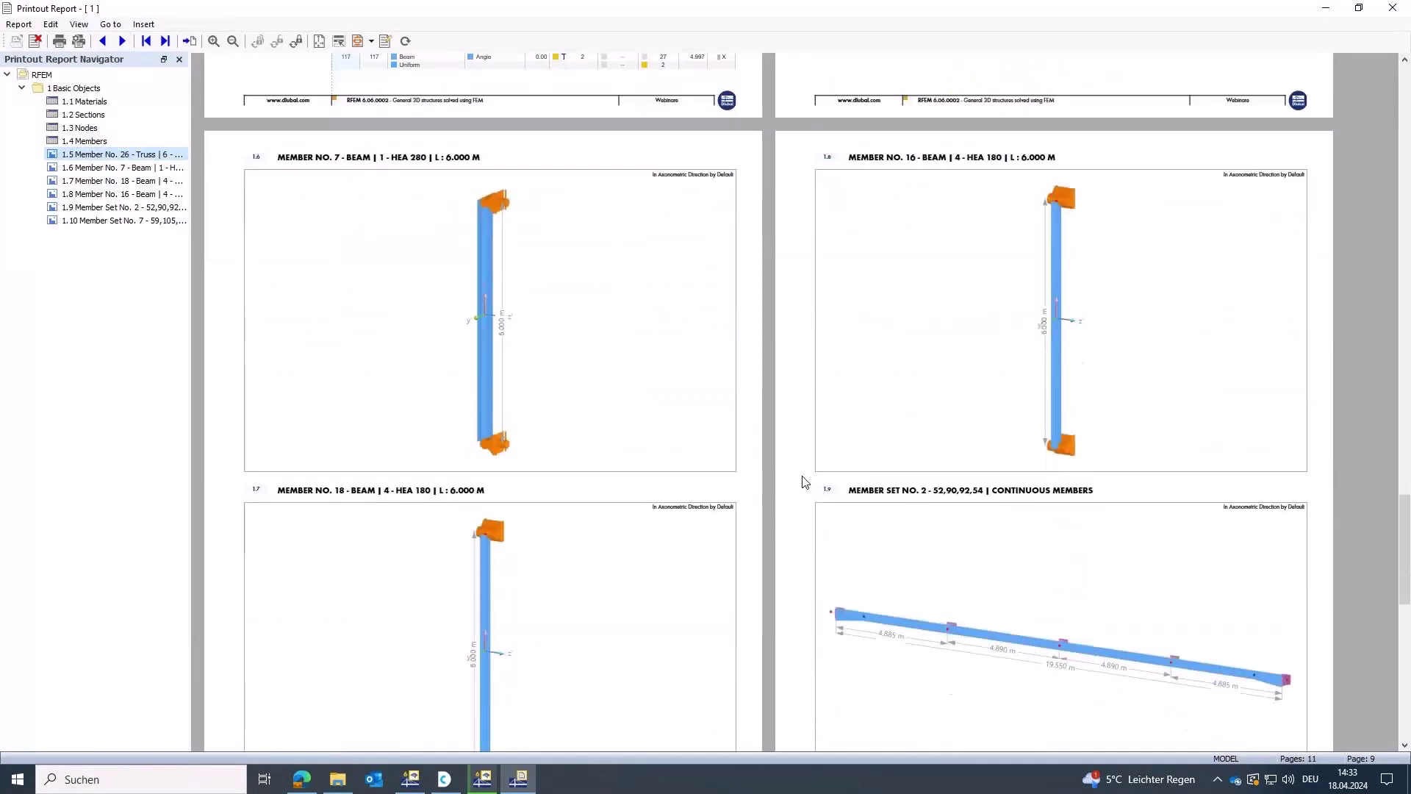
scroll(802, 482, "down", 8)
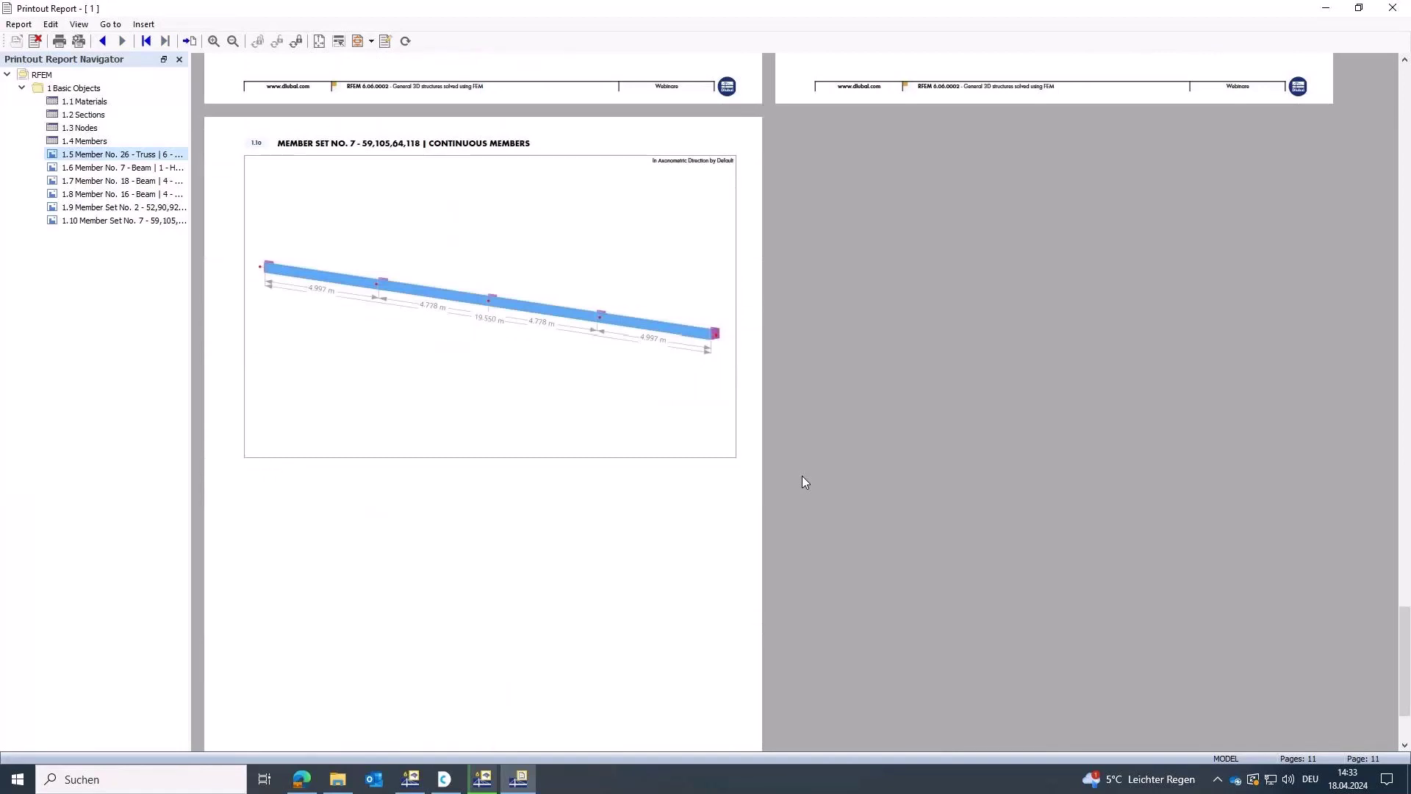
left_click(1393, 9)
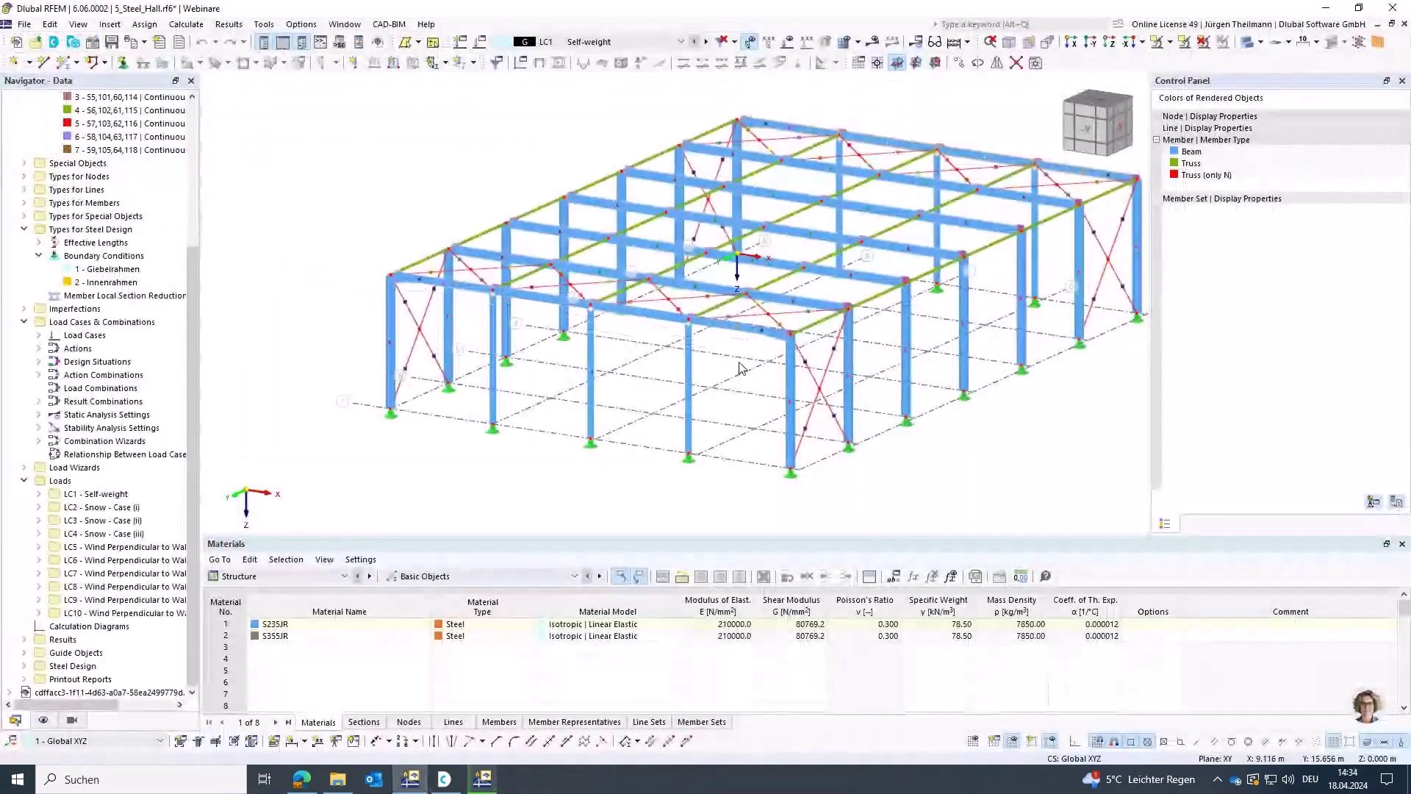
scroll(669, 382, "down", 2)
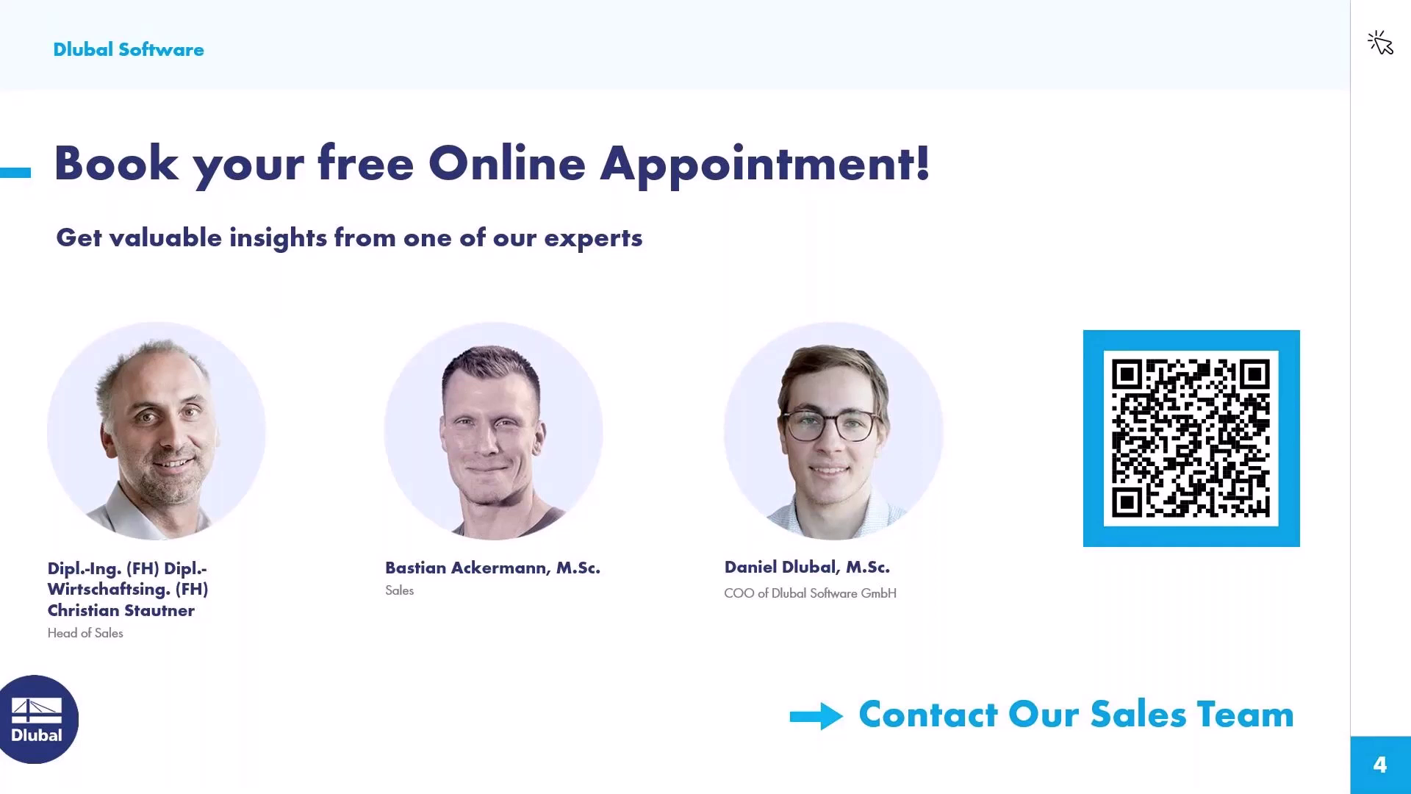
Switch to the web browser and open the Webinars page from the events section of the Dlubal website.
key("alt+Tab")
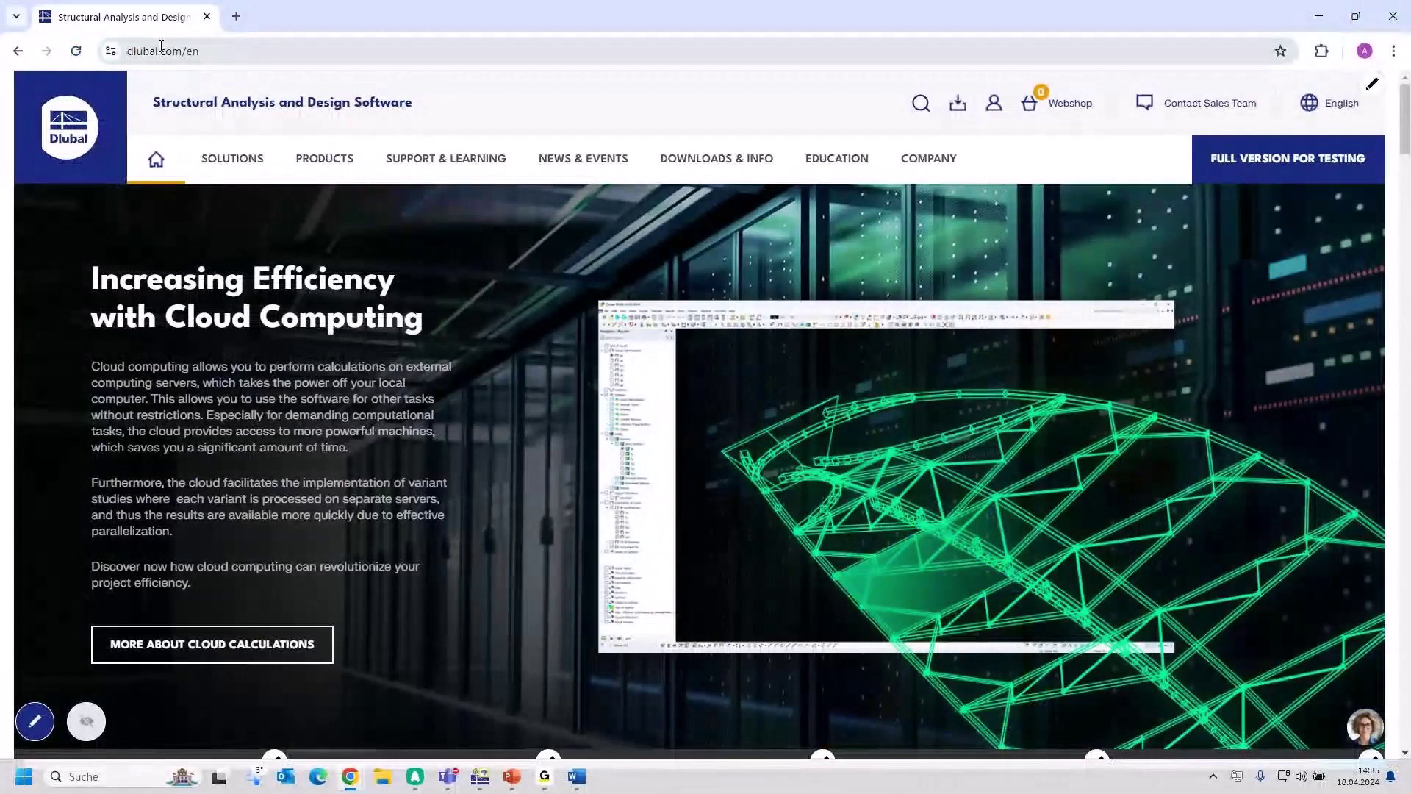
left_click(579, 161)
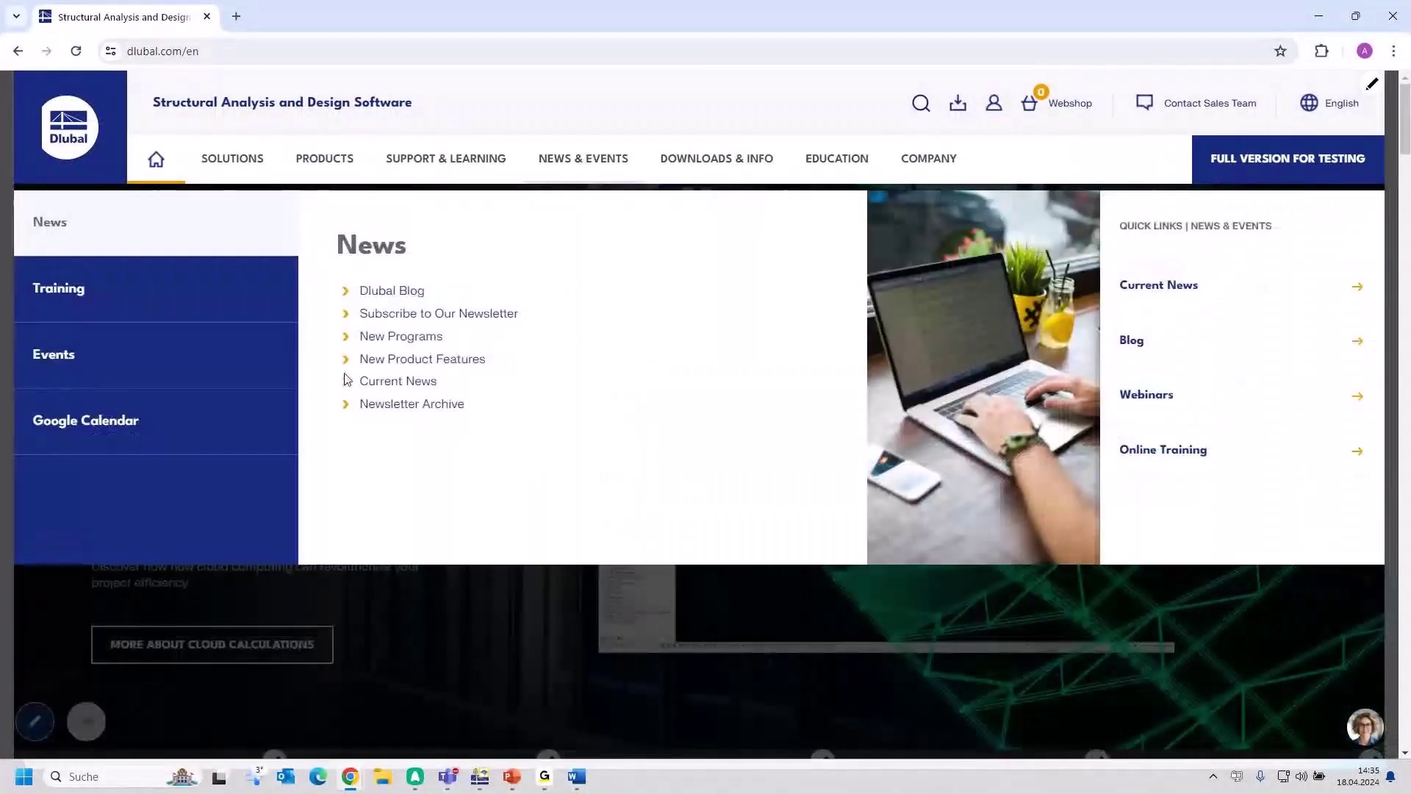
mouse_move(100, 371)
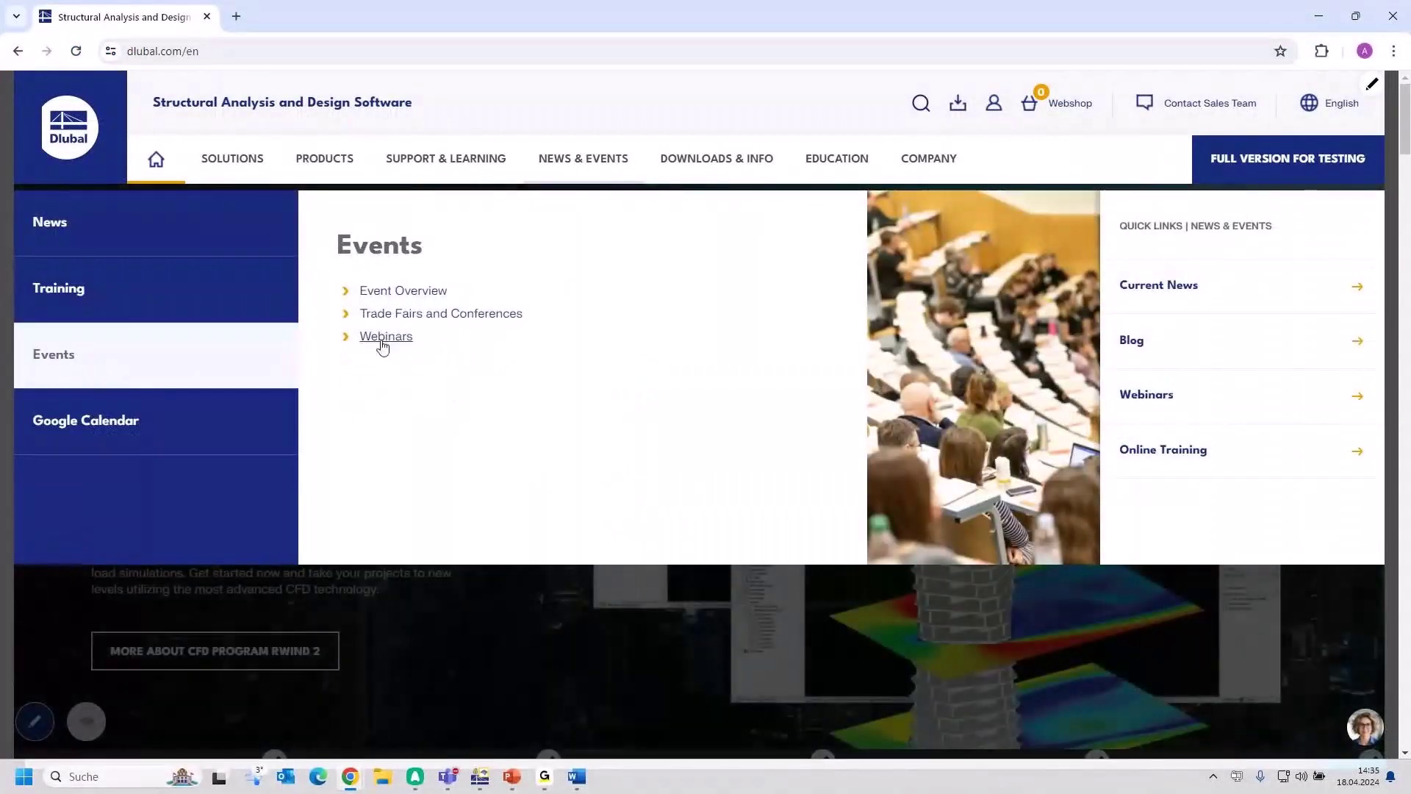
left_click(383, 339)
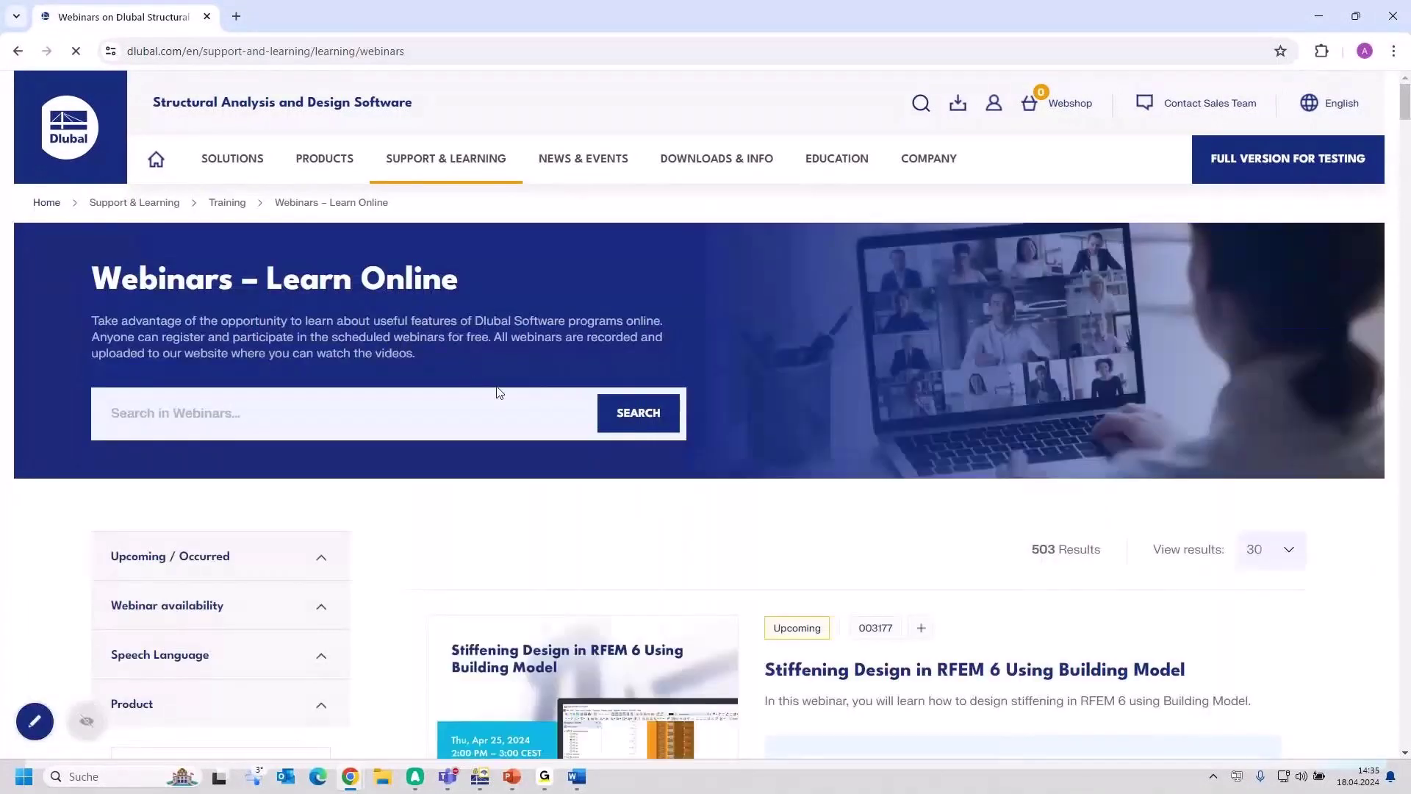
Look through the upcoming webinars and their dates, as far as the two-part steel structures webinar in RFEM 6.
scroll(500, 393, "down", 5)
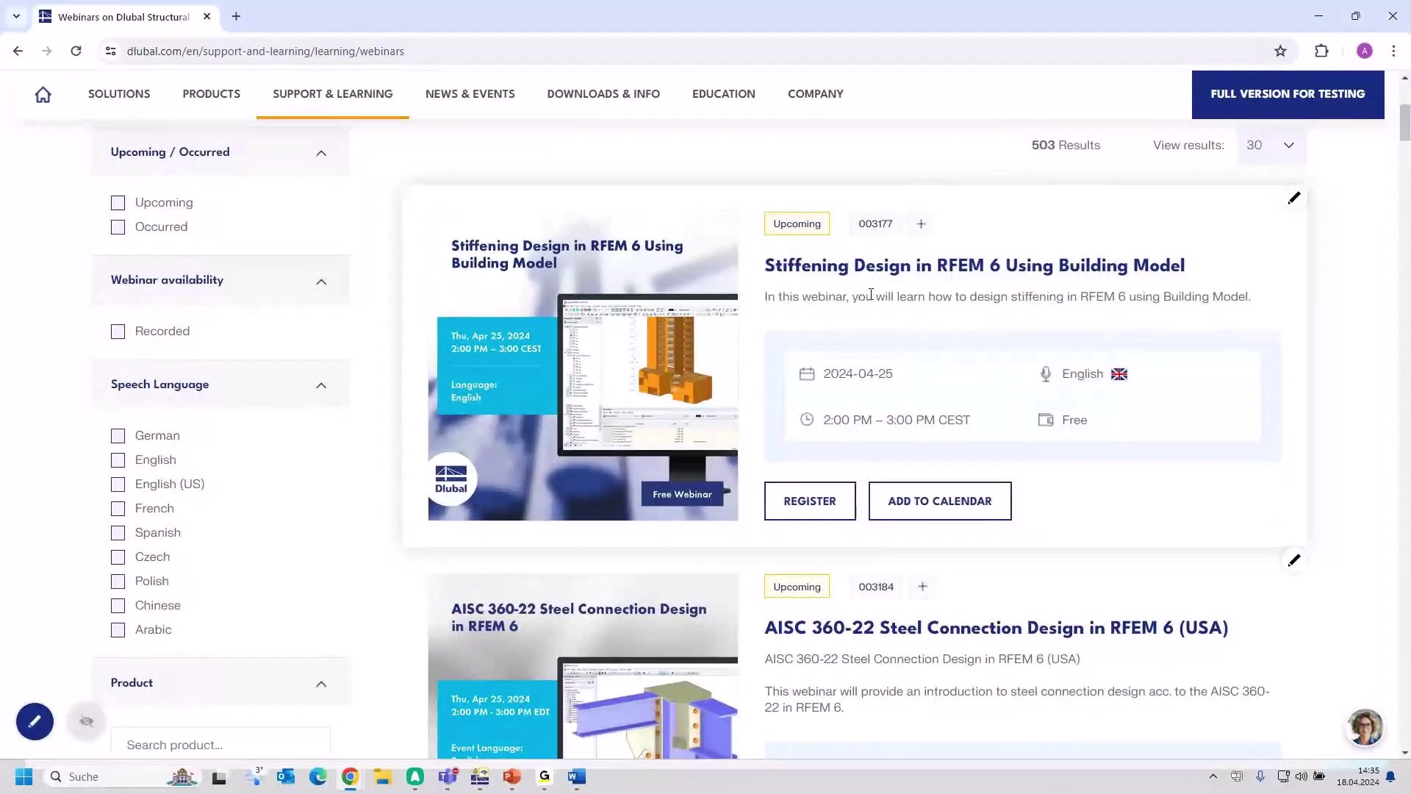
scroll(1066, 404, "down", 4)
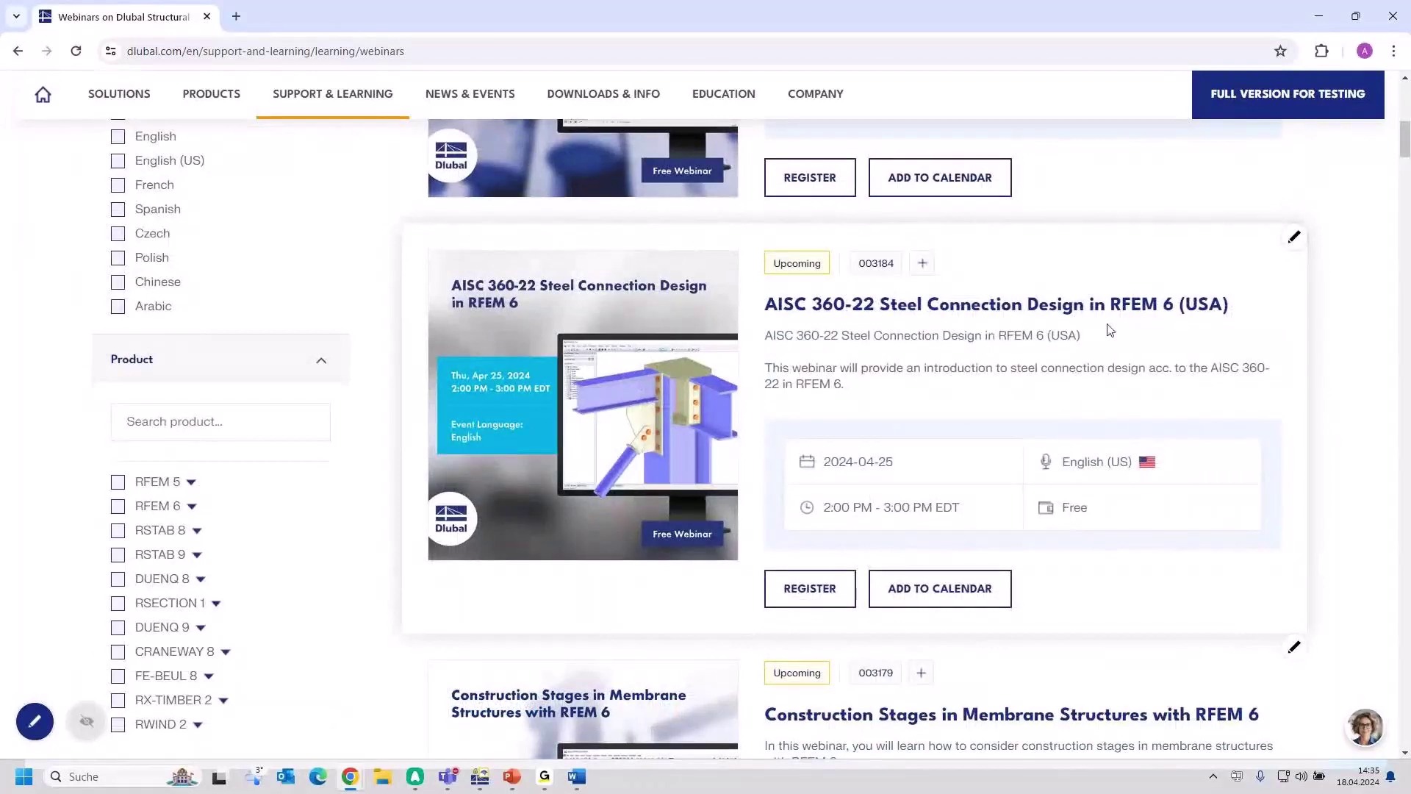
scroll(991, 361, "down", 5)
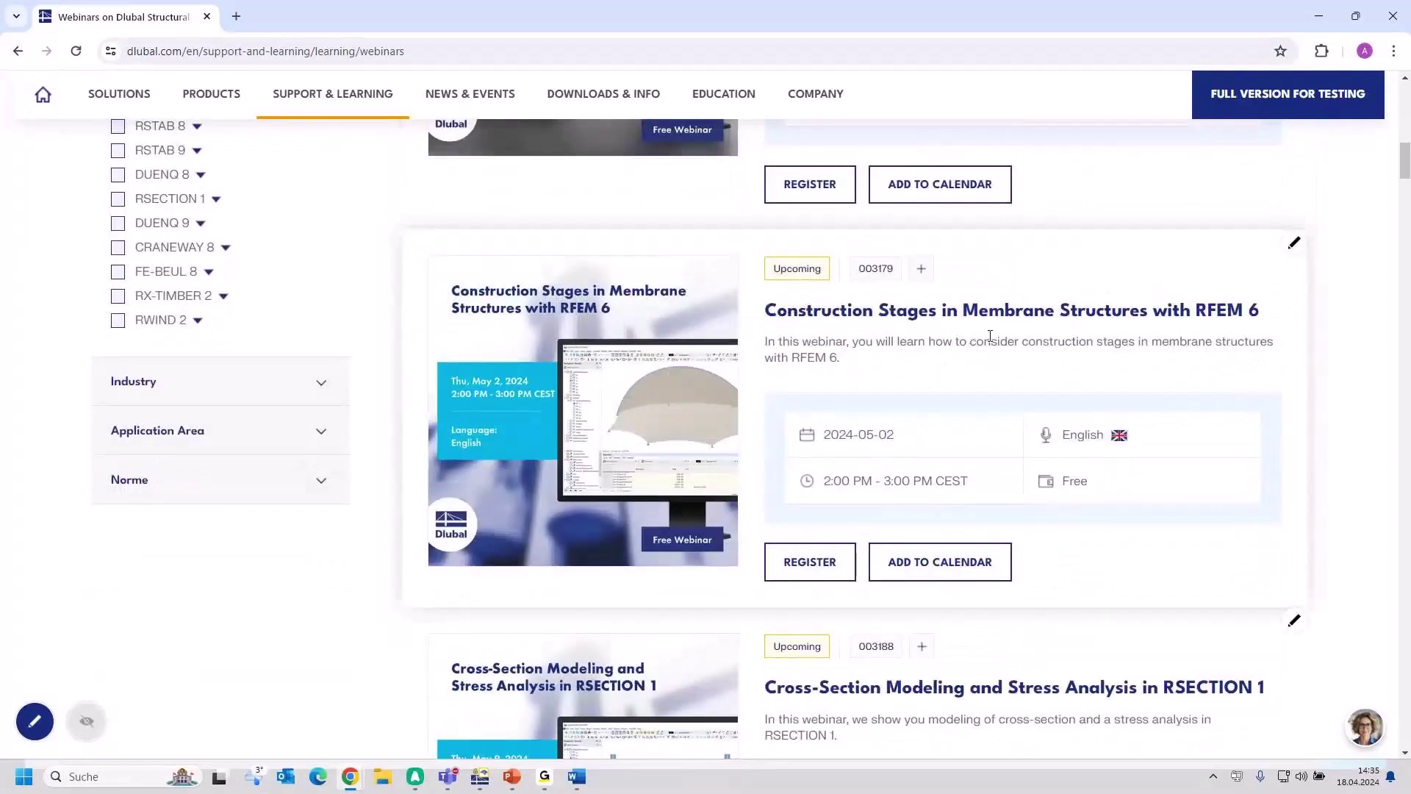
scroll(950, 362, "down", 4)
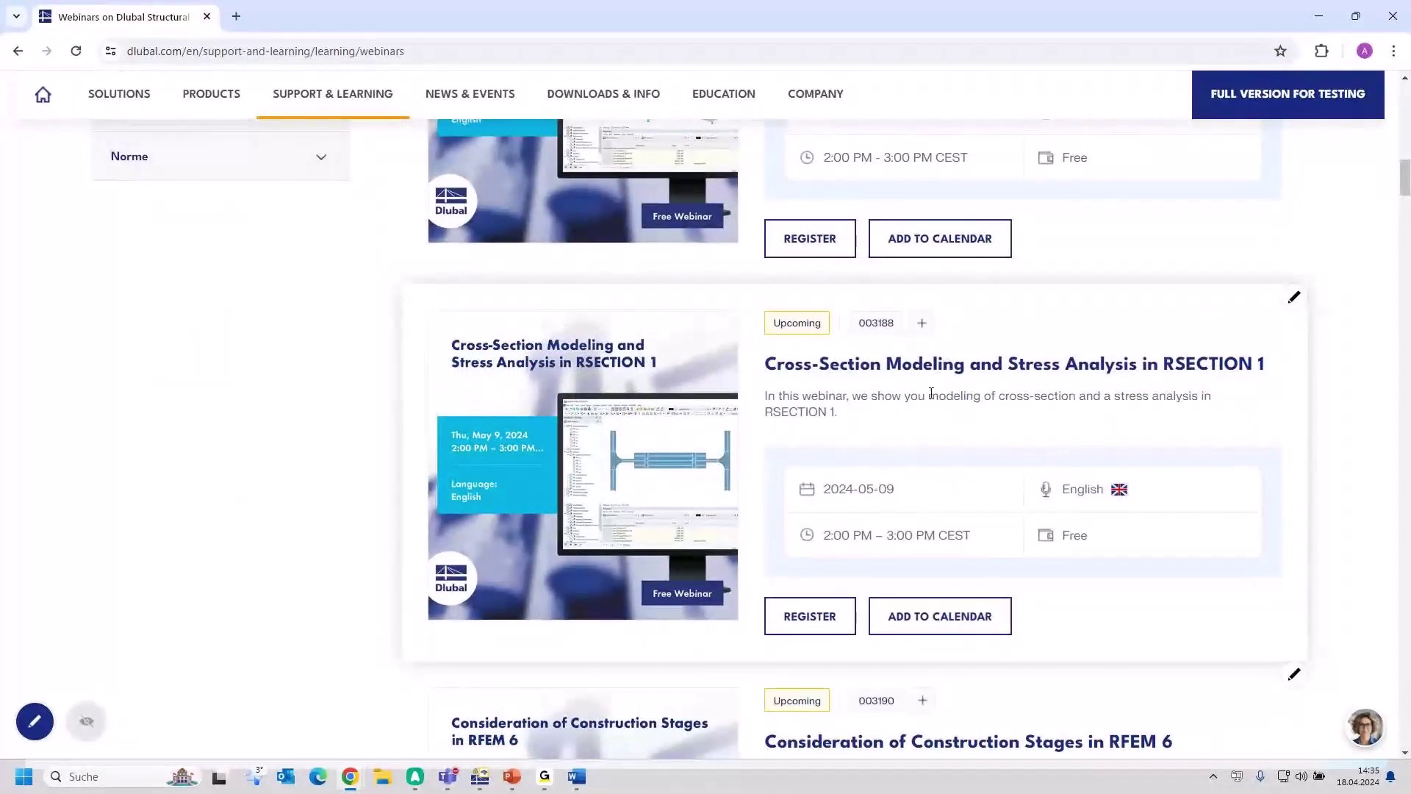
scroll(910, 460, "down", 5)
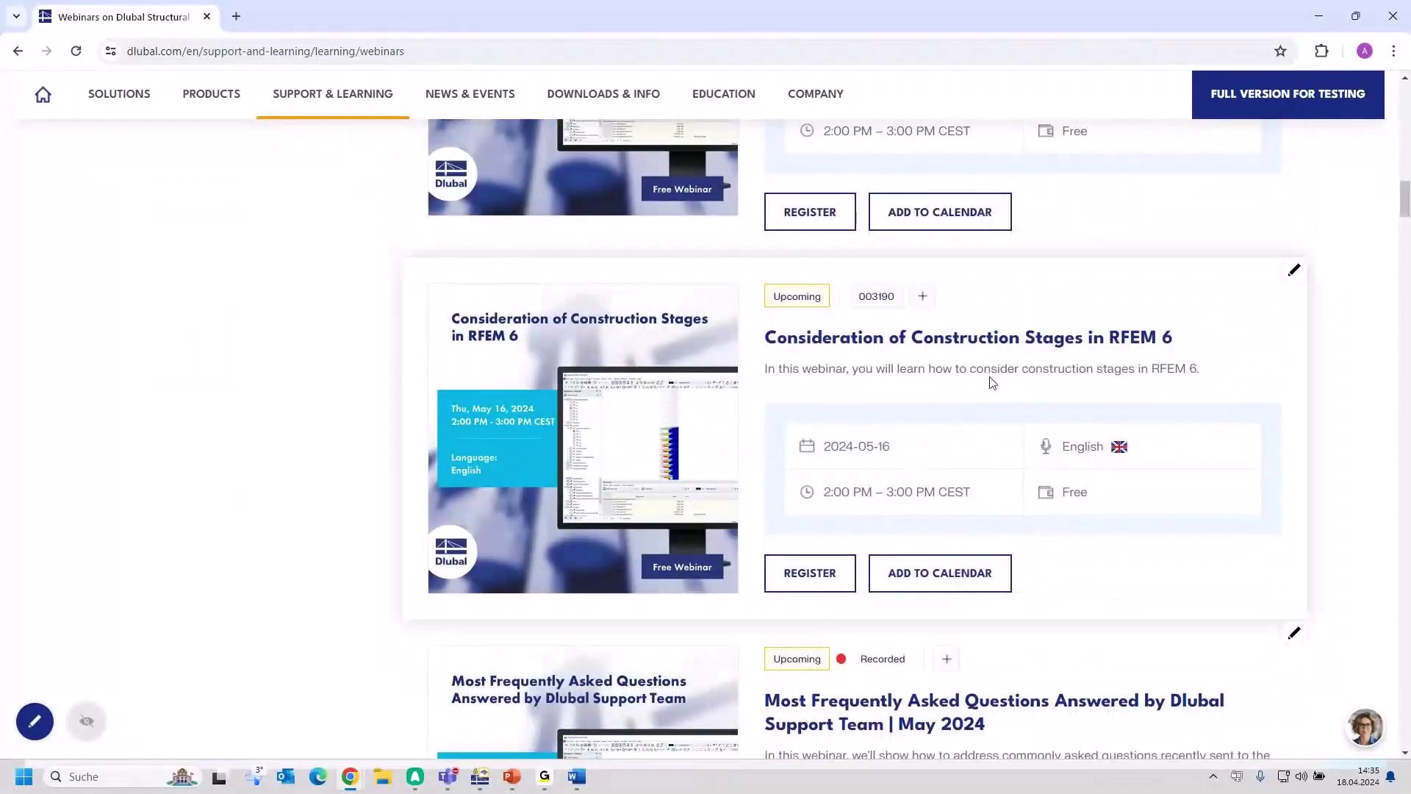
scroll(991, 384, "down", 3)
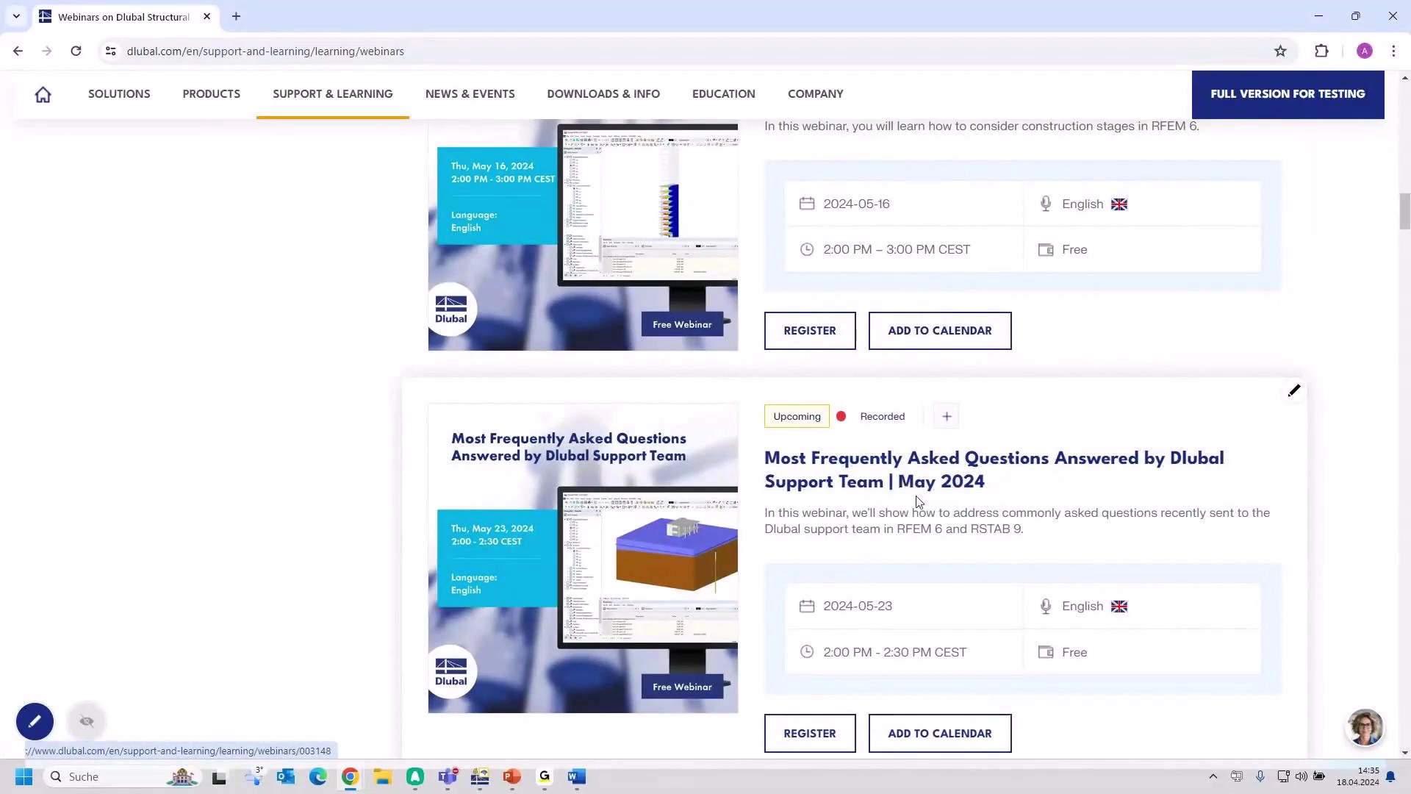
scroll(917, 502, "down", 1)
scroll(918, 502, "down", 7)
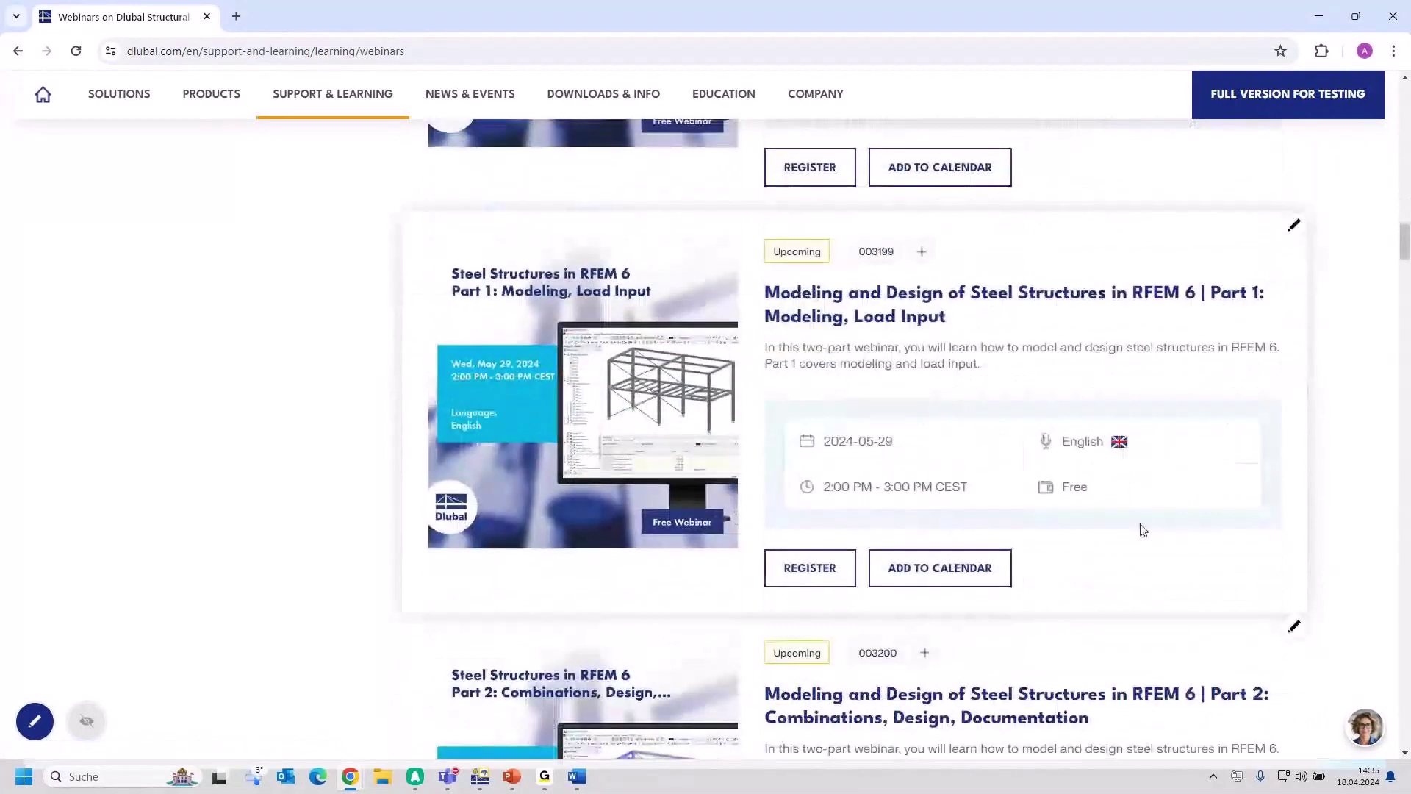
scroll(1103, 527, "down", 1)
scroll(1076, 527, "up", 1)
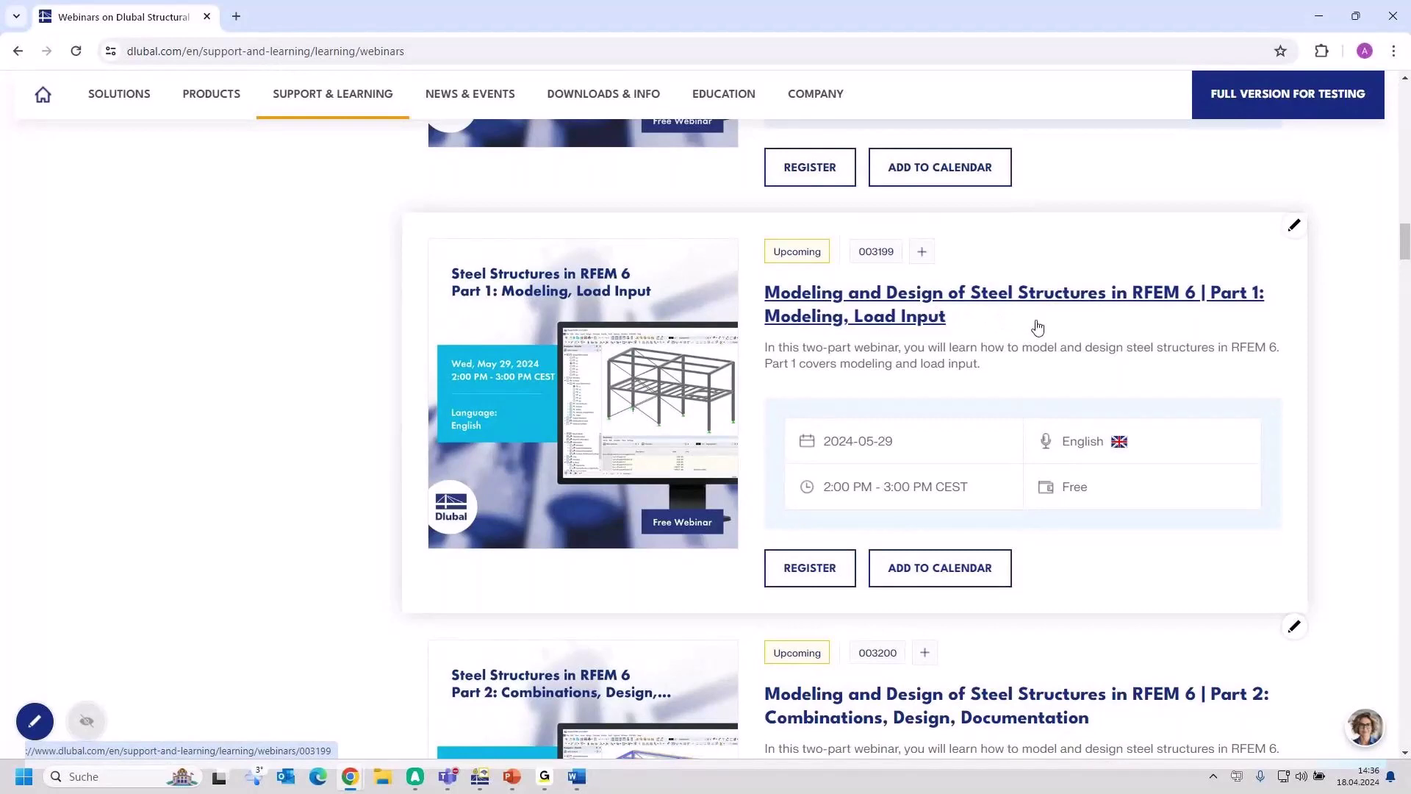
scroll(1044, 327, "down", 2)
scroll(1044, 327, "up", 1)
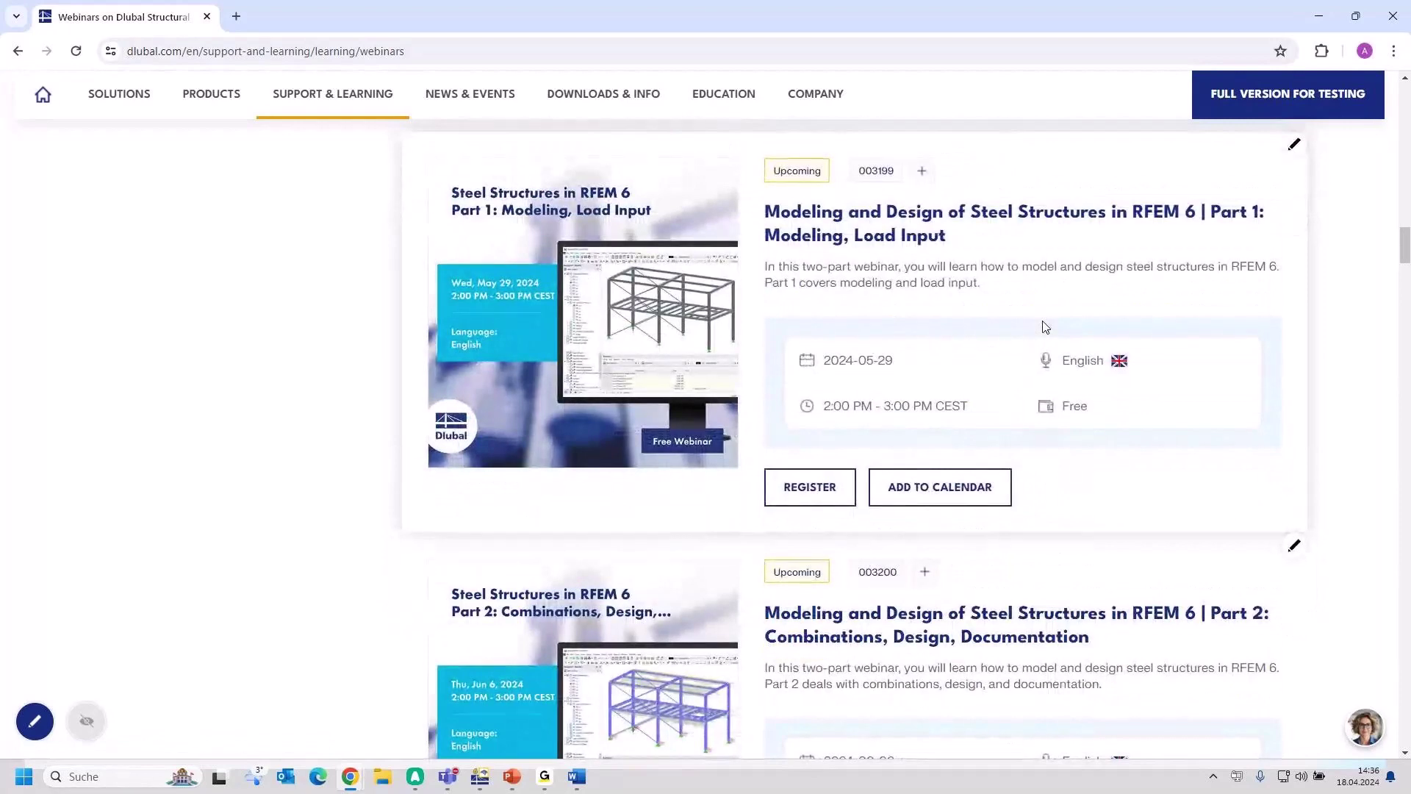
scroll(1045, 327, "down", 1)
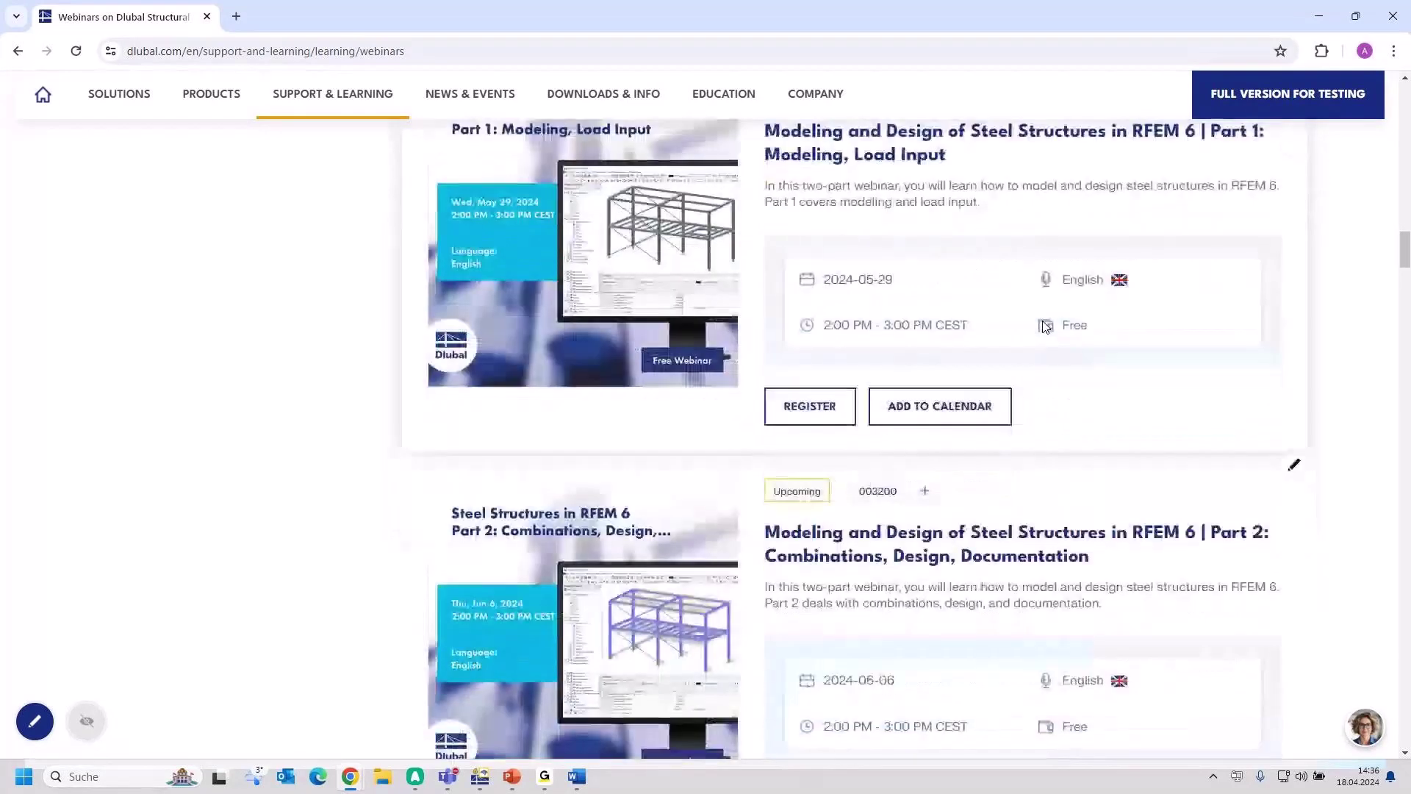
Open the page of the April 2024 webinar on the most frequently asked support questions, and reset the Mia AI assistant chat.
scroll(1044, 328, "down", 5)
scroll(1045, 329, "down", 1)
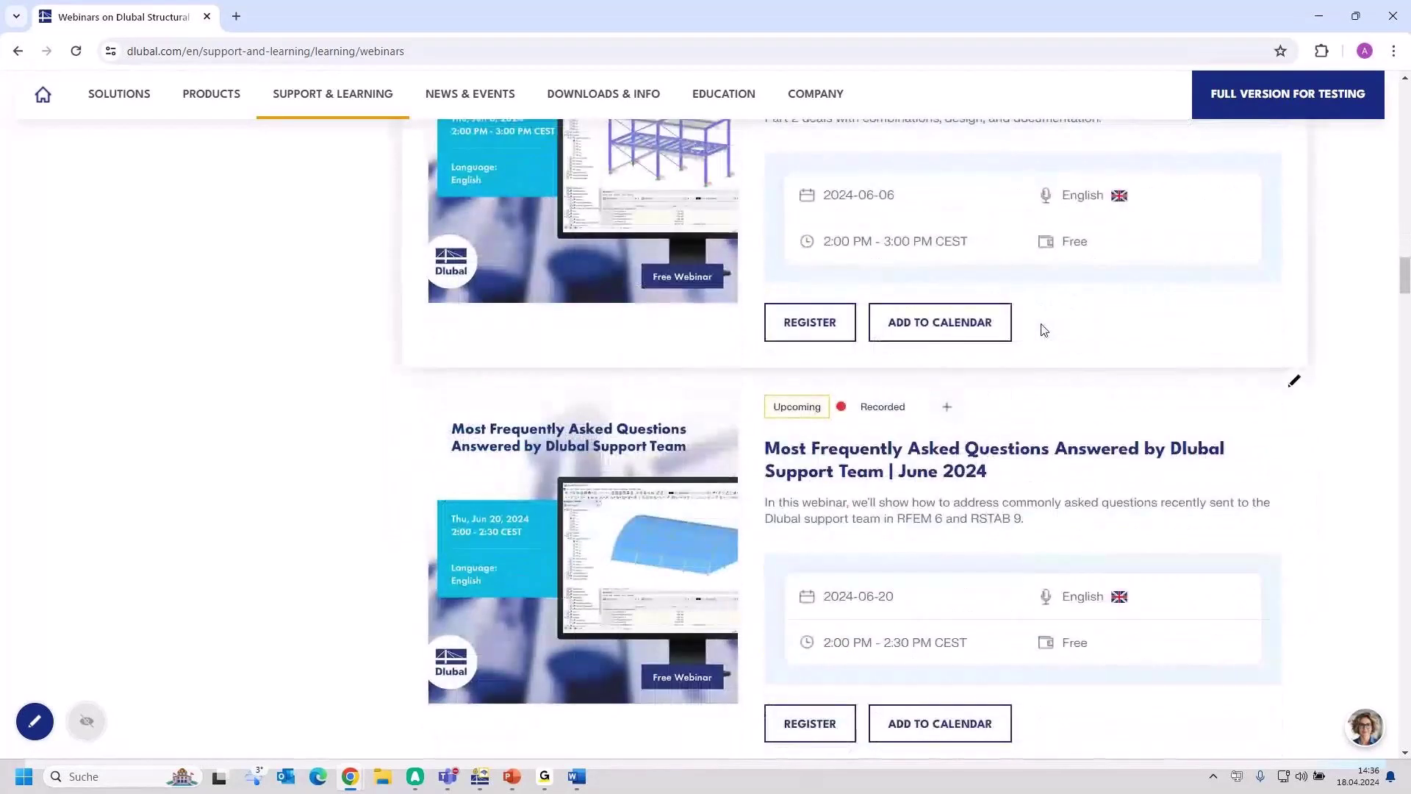
scroll(1044, 330, "down", 2)
scroll(1044, 330, "down", 6)
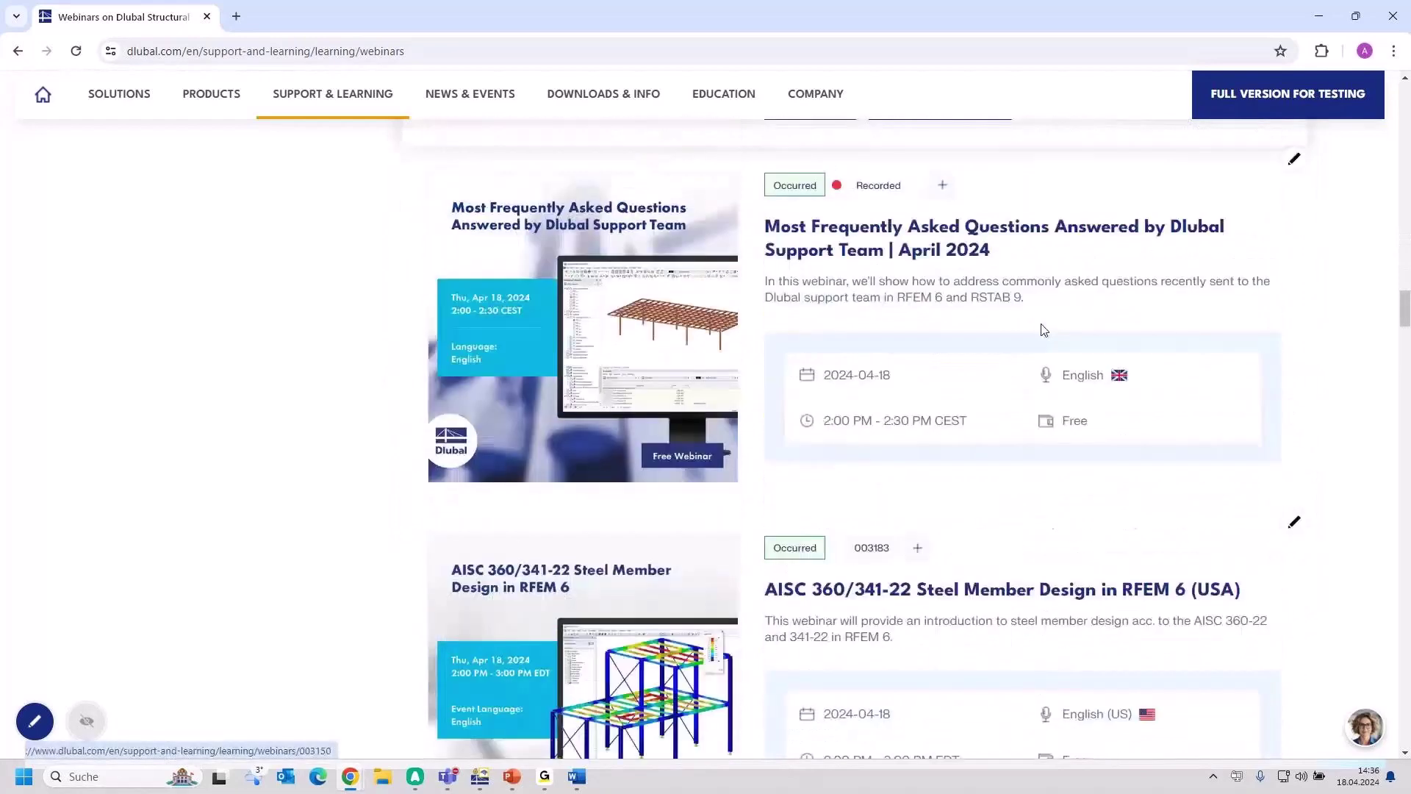
left_click(928, 226)
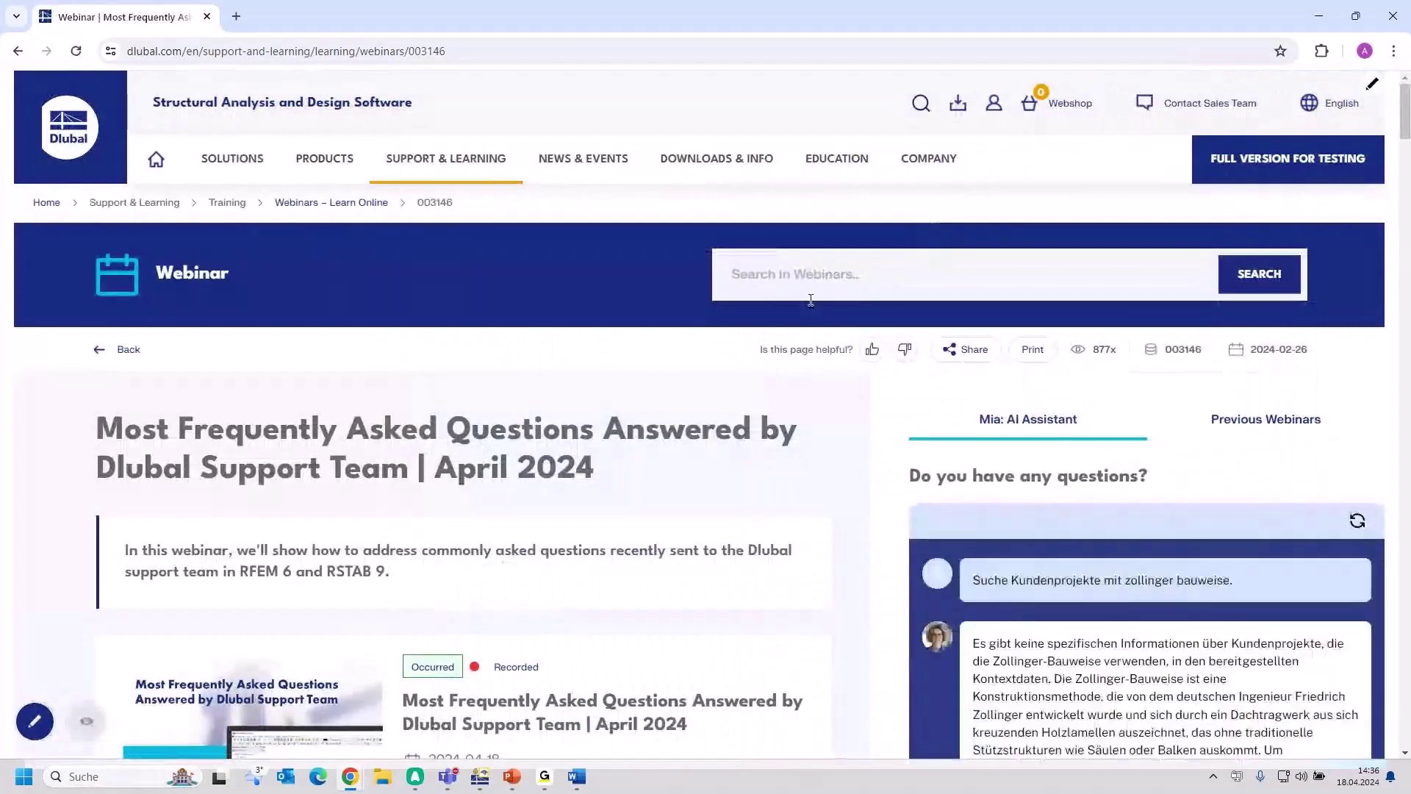
left_click(1357, 520)
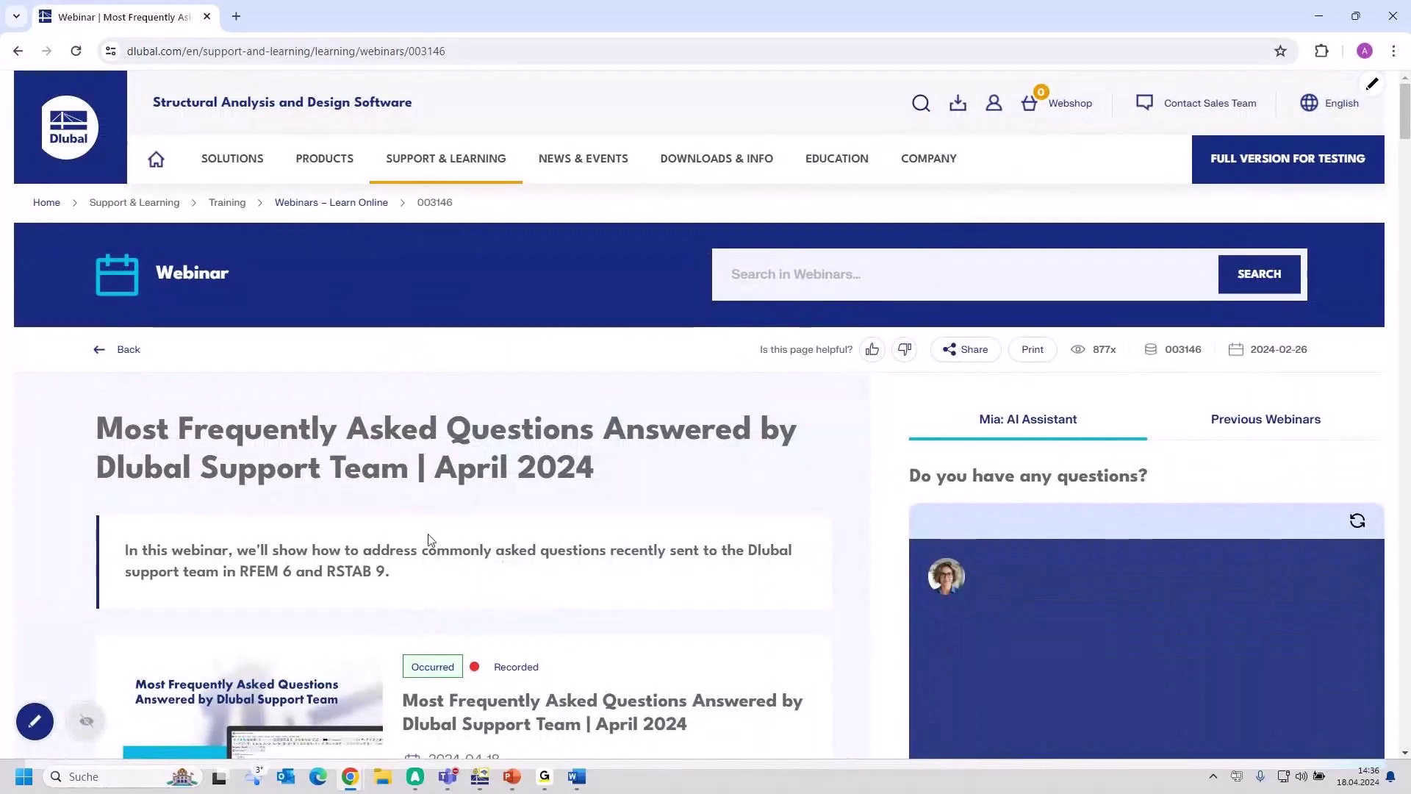
Look through the webinar page's video, links and related content as far as the models to download, and close the loading pop-up window.
scroll(448, 573, "down", 5)
scroll(452, 559, "down", 3)
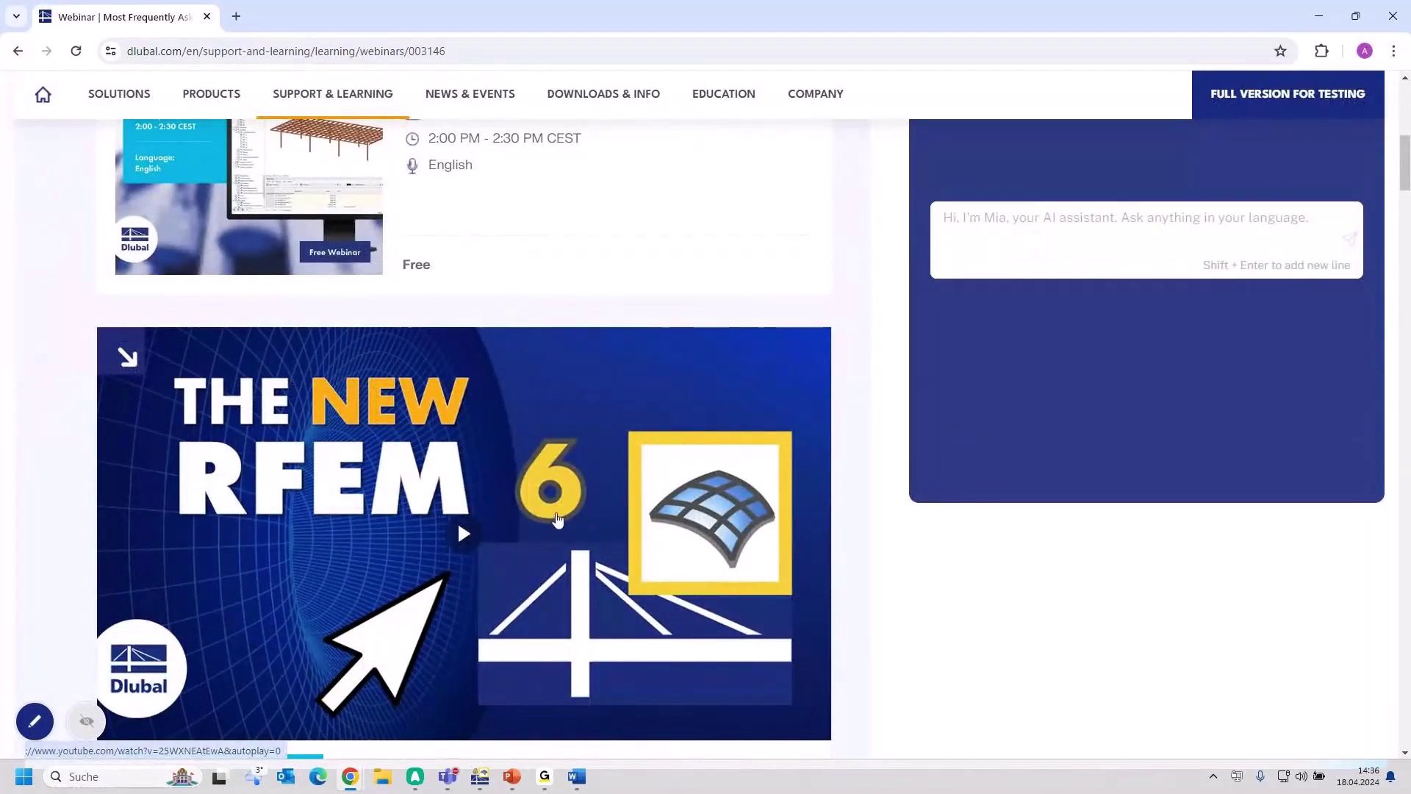
scroll(557, 513, "down", 6)
scroll(557, 513, "down", 12)
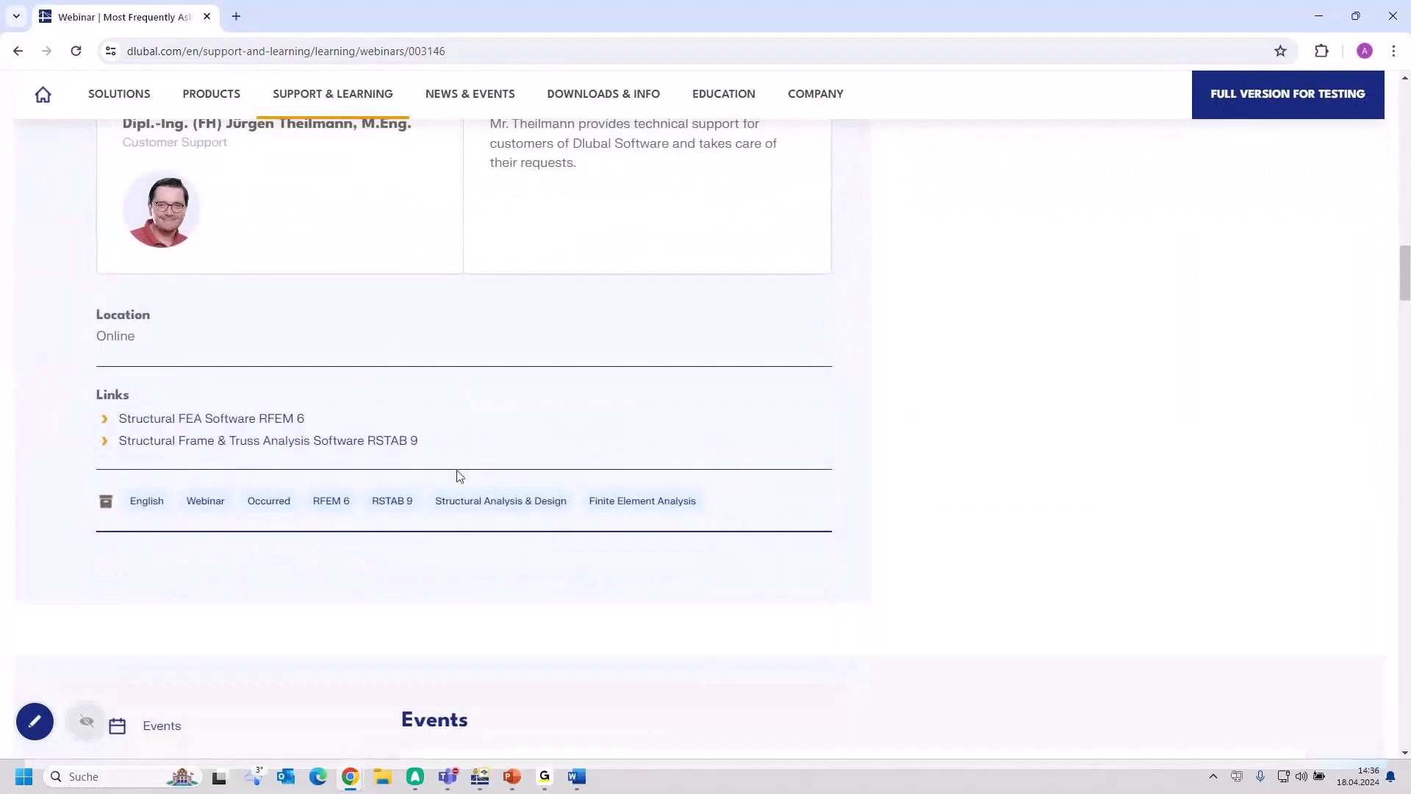
scroll(434, 452, "down", 9)
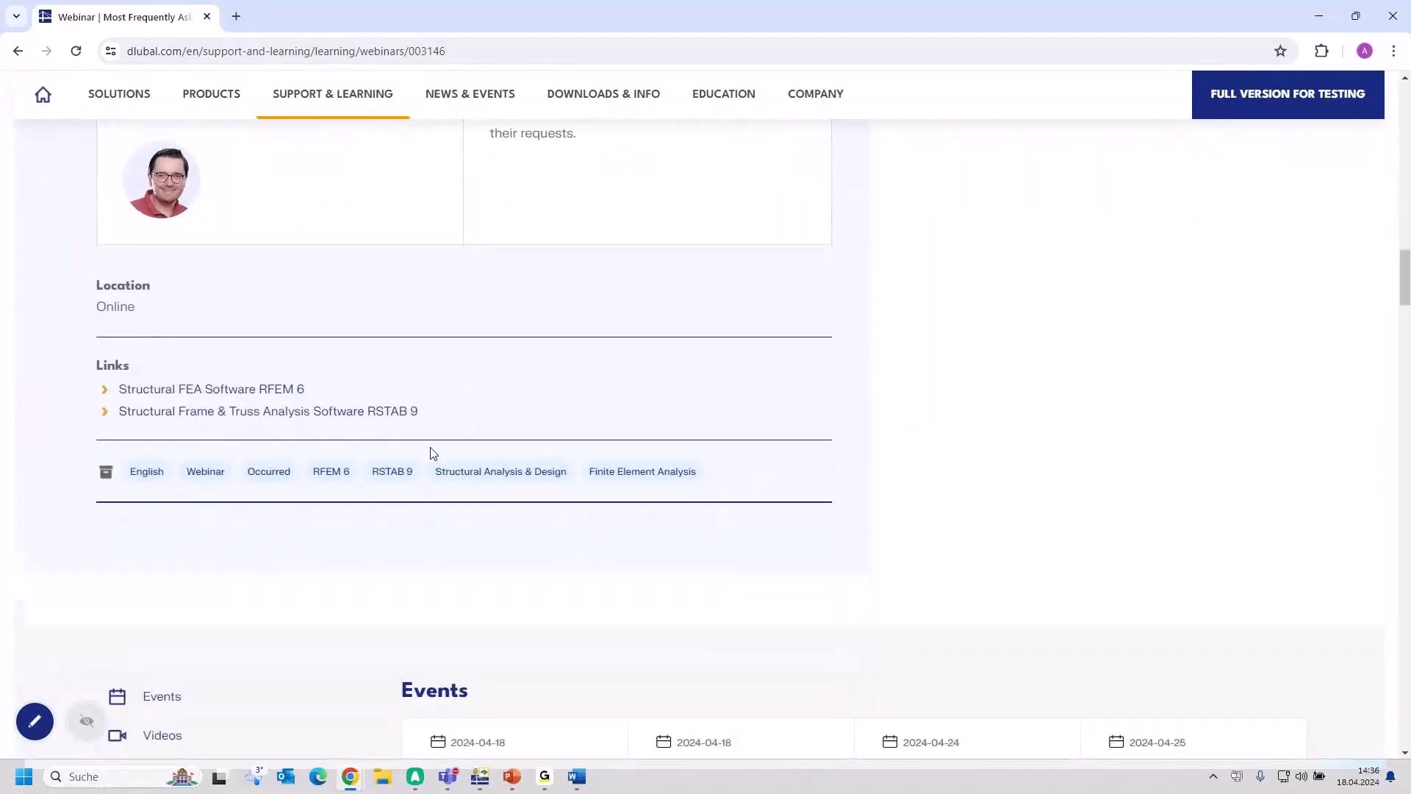
scroll(432, 456, "down", 9)
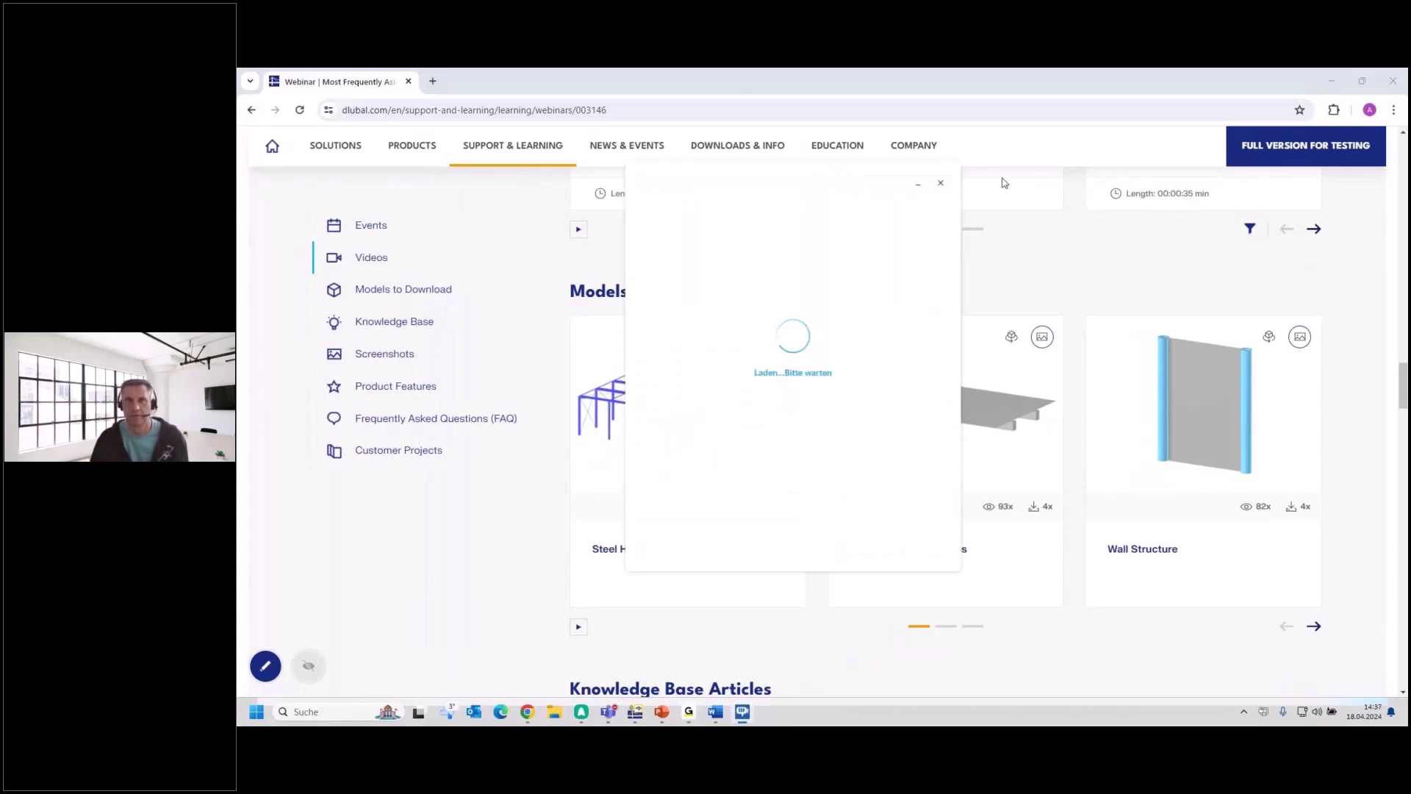
left_click(940, 184)
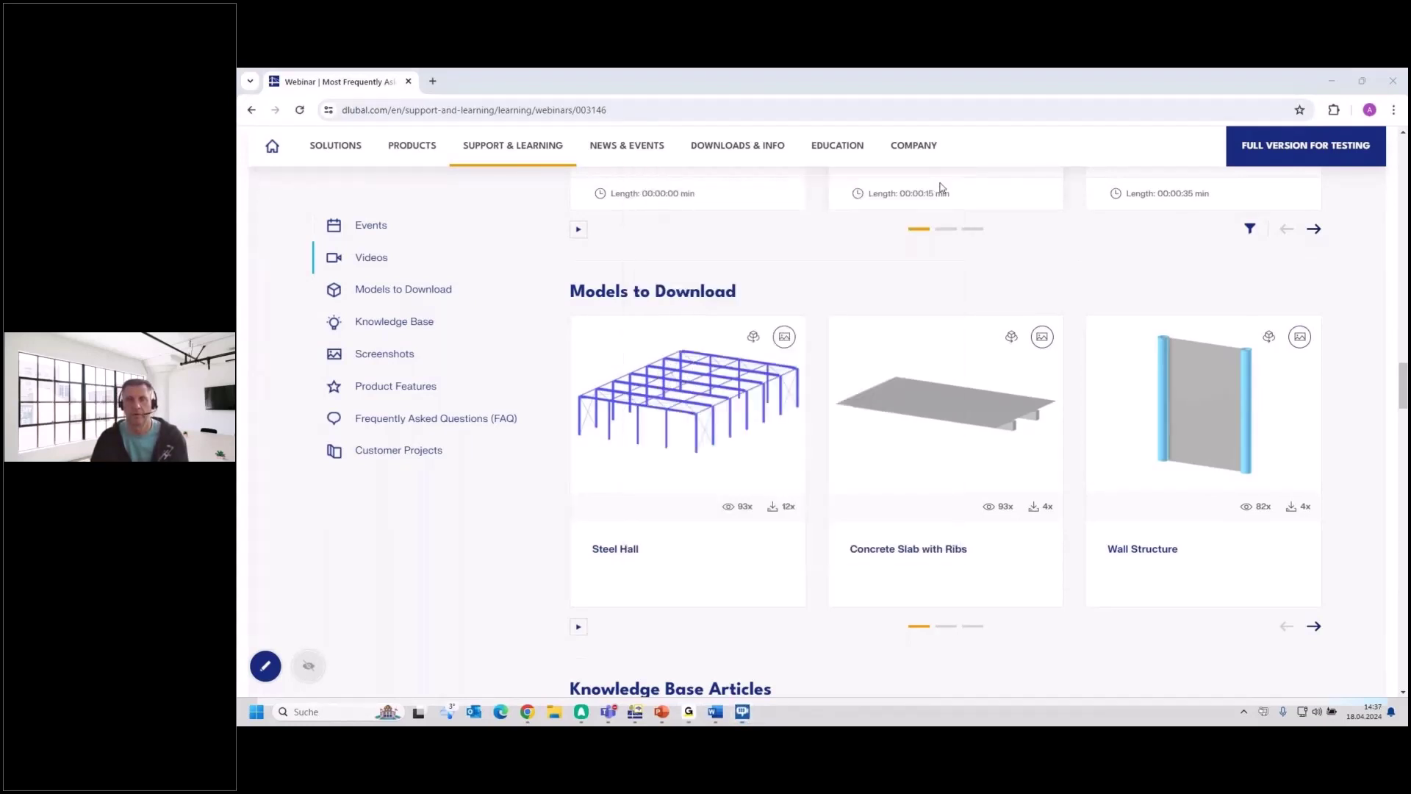